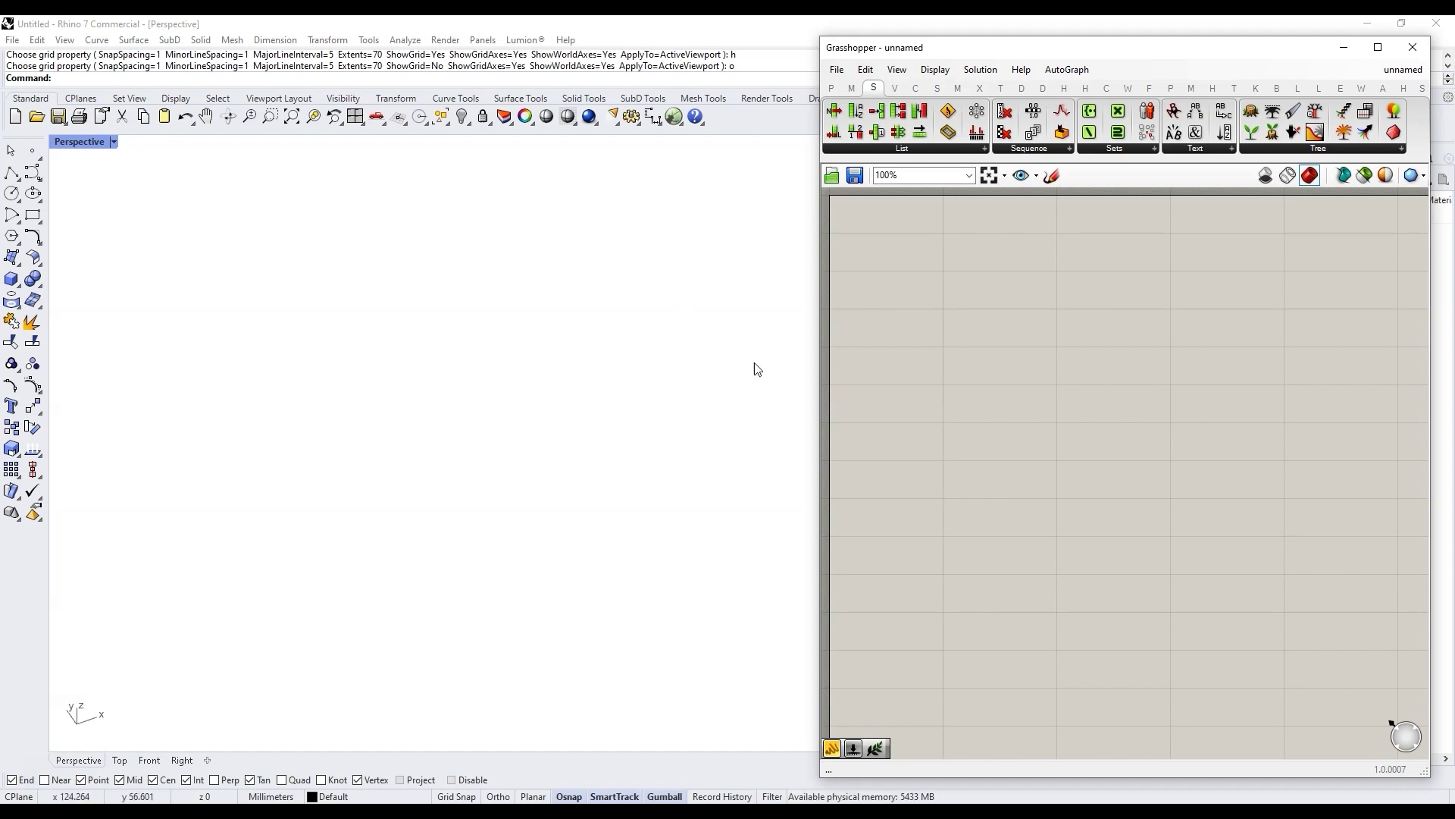
Step: Add a Construct Point component and place it near the canvas's upper-left corner
{"action": "double_click", "coordinate": [981, 349]}
{"action": "type", "text": "const"}
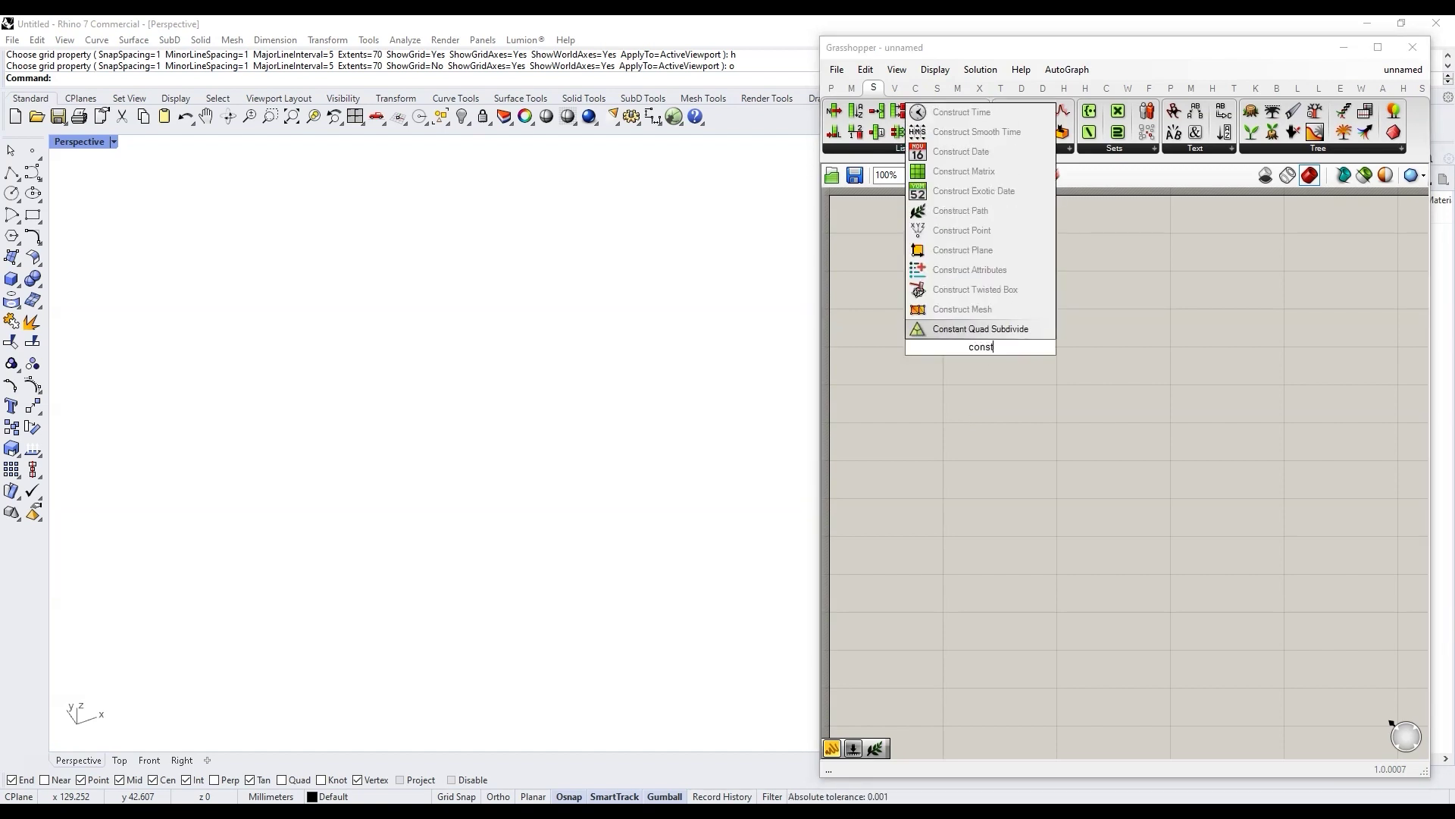
{"action": "type", "text": "ruct point"}
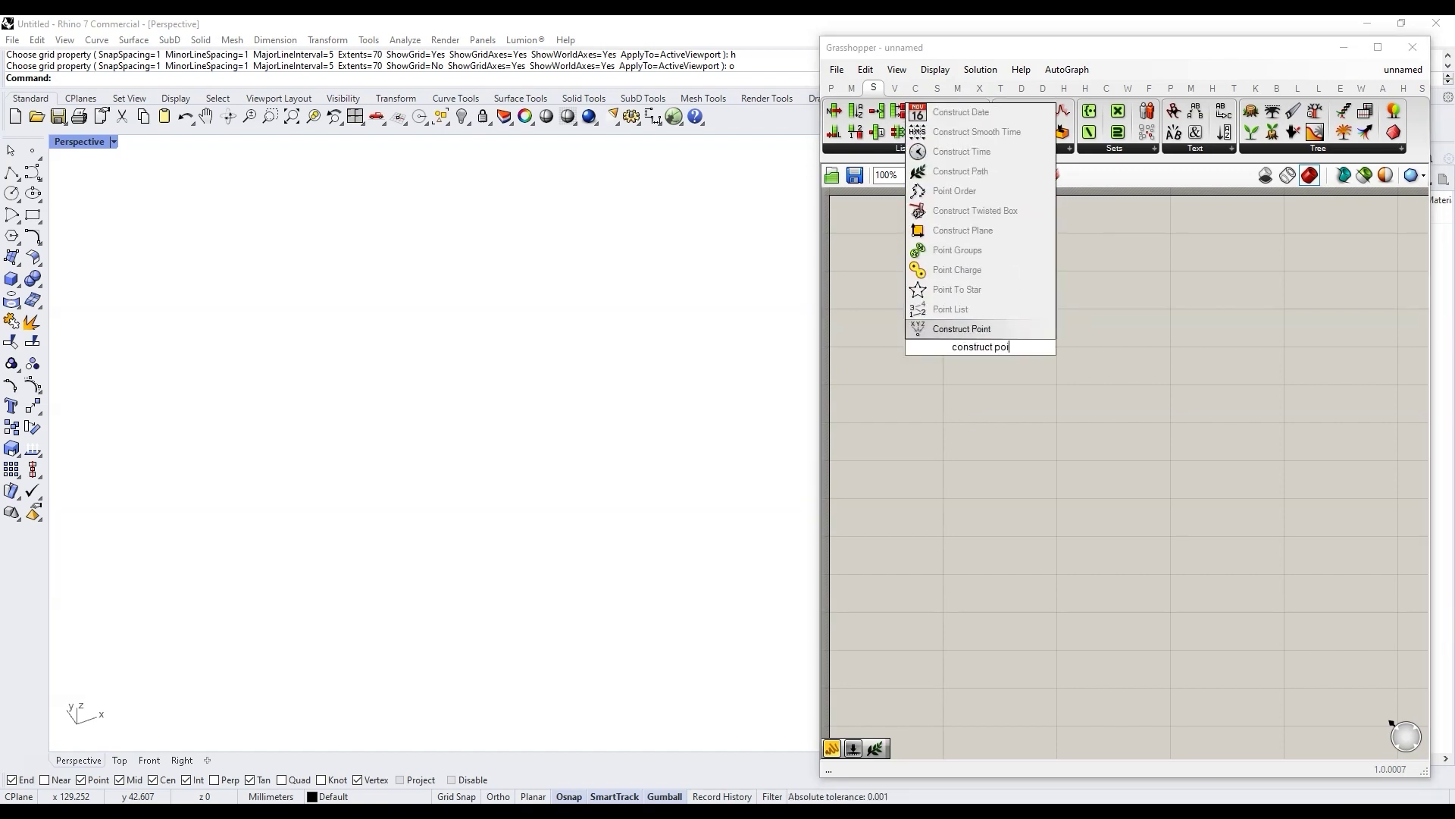
{"action": "key", "text": "Return"}
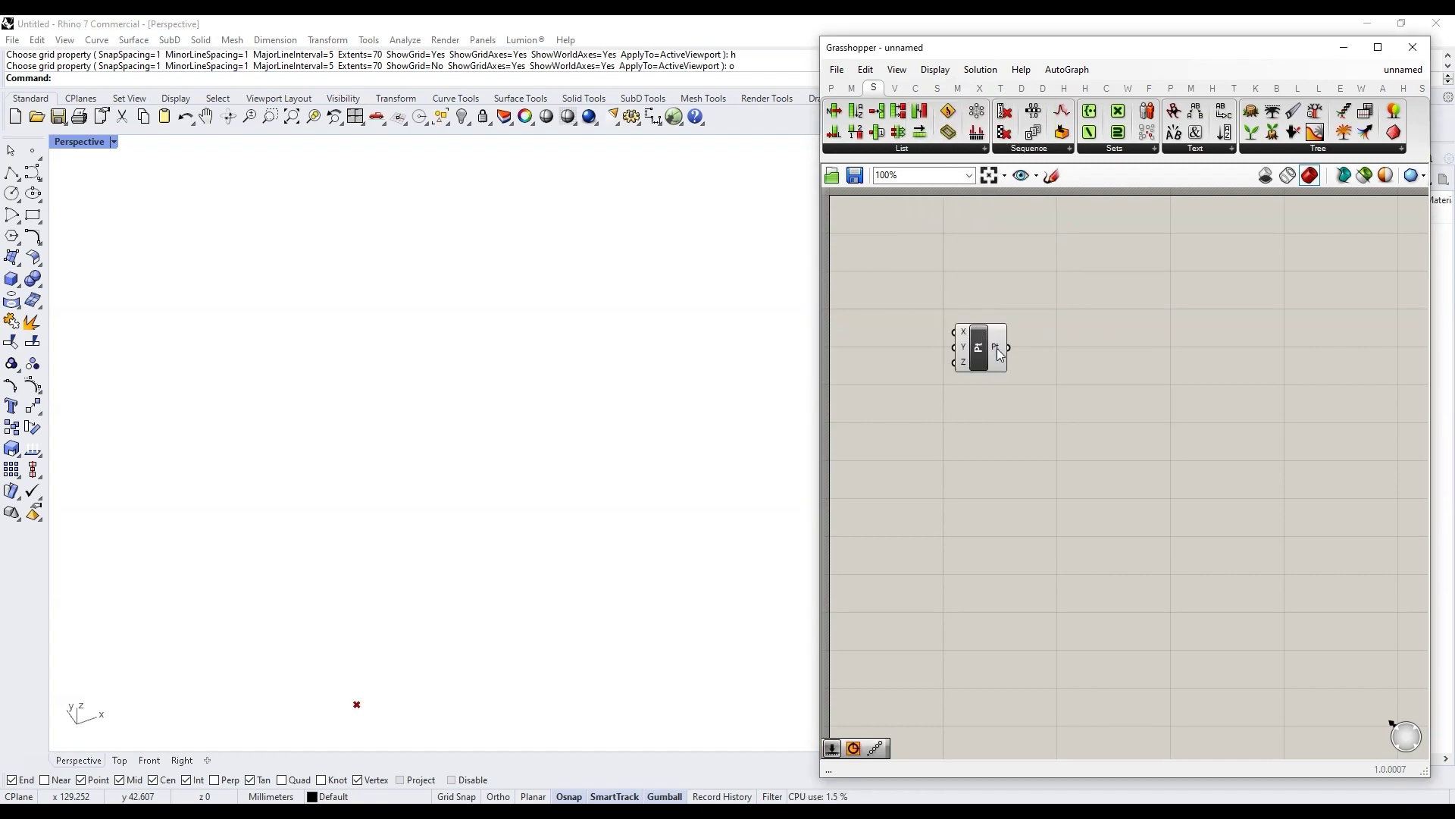
{"action": "mouse_move", "coordinate": [998, 350]}
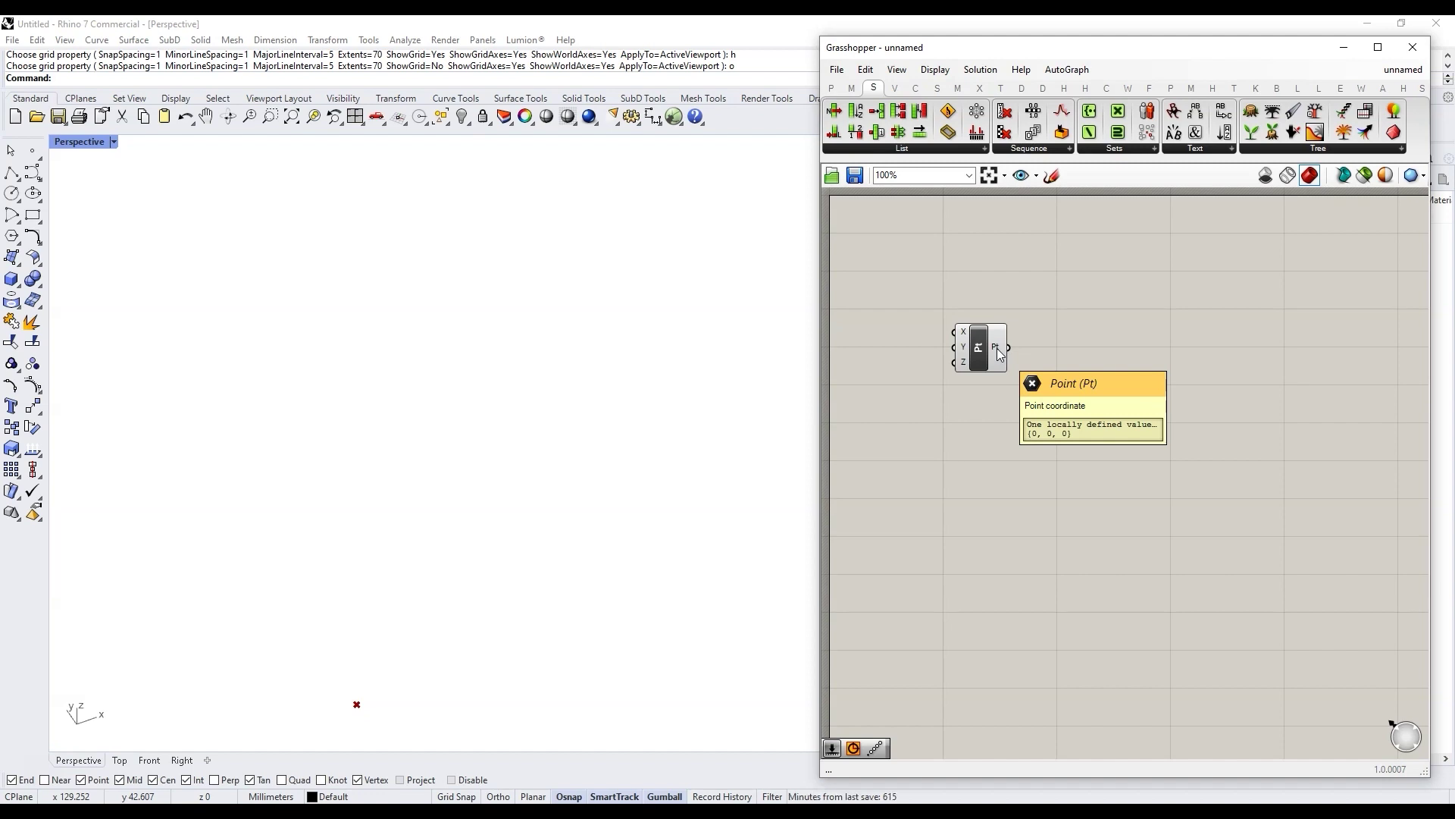
{"action": "left_click_drag", "start_coordinate": [986, 351], "coordinate": [953, 289]}
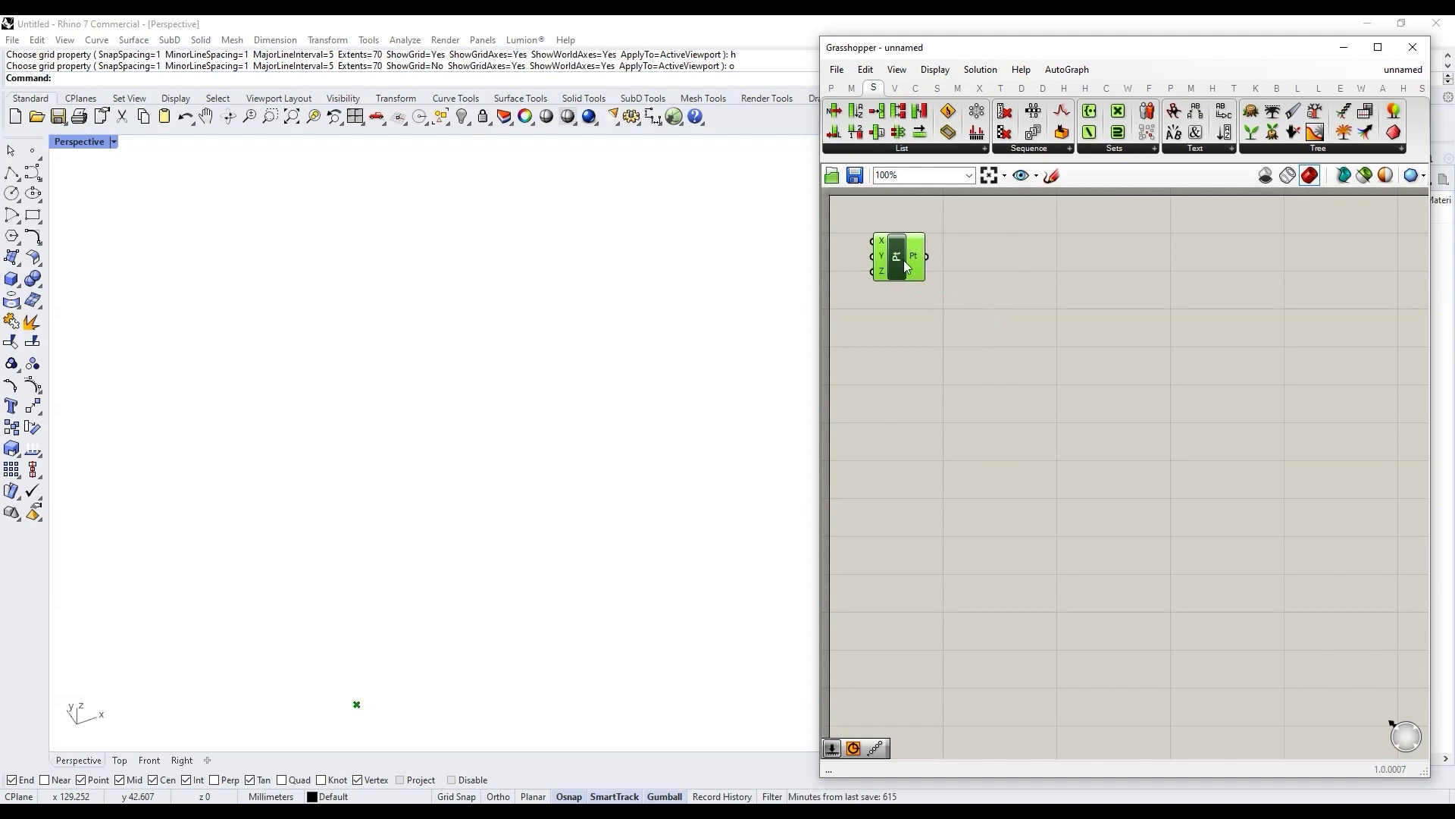
Step: Add a Linear Array component beside the Construct Point and feed the point into its geometry input
{"action": "double_click", "coordinate": [1002, 272]}
{"action": "type", "text": "a"}
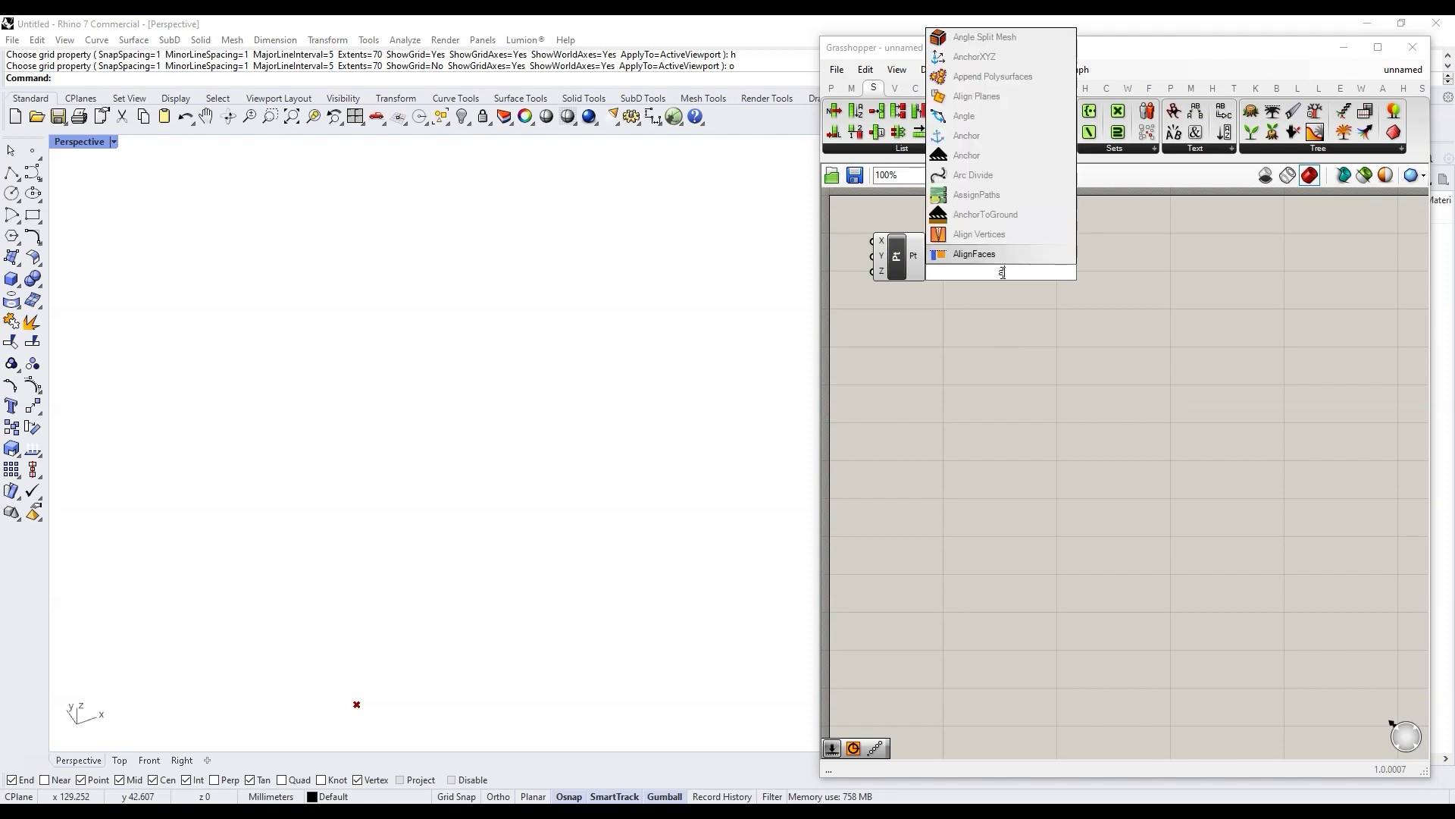
{"action": "type", "text": "rray"}
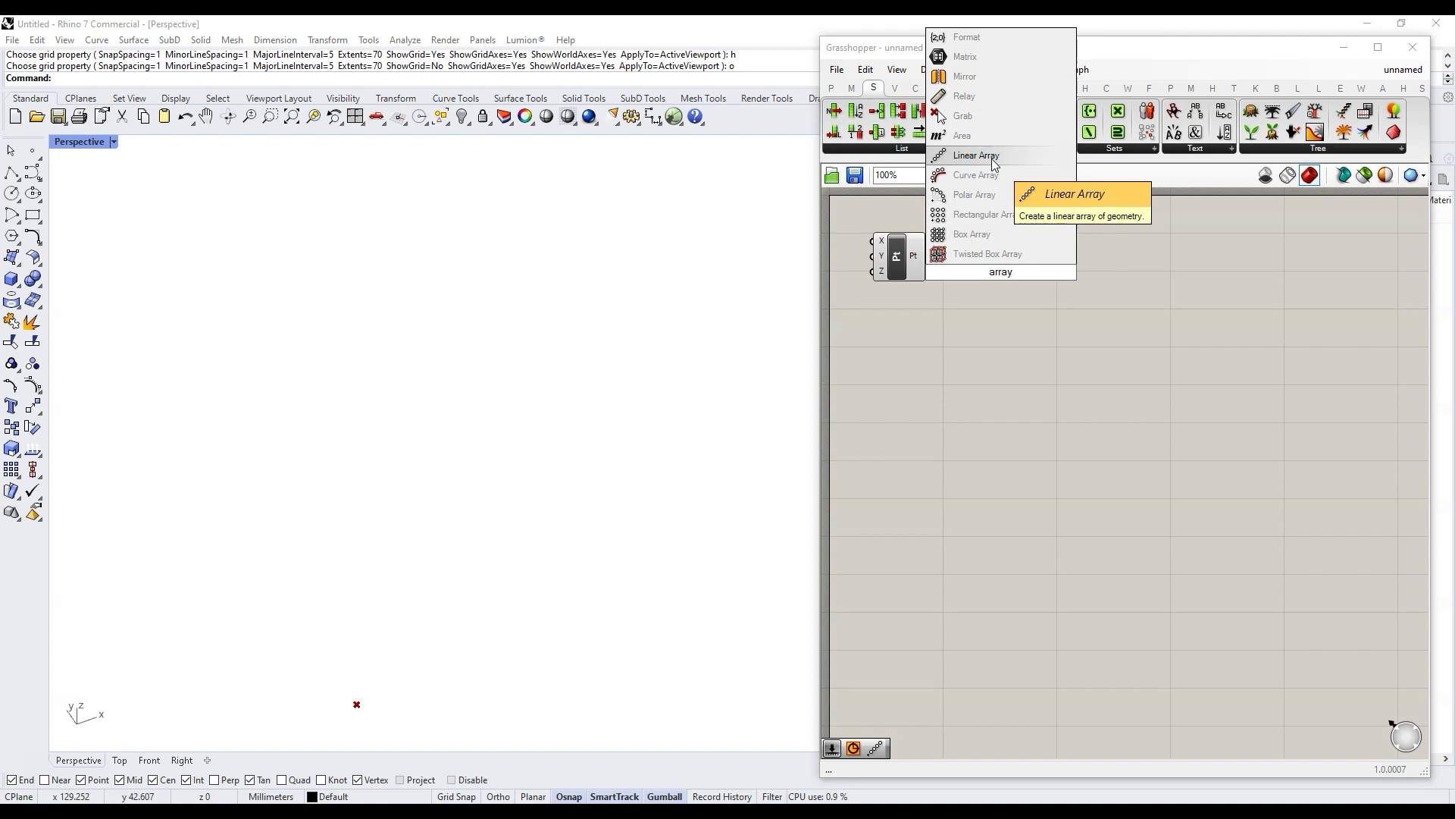
{"action": "left_click", "coordinate": [993, 163]}
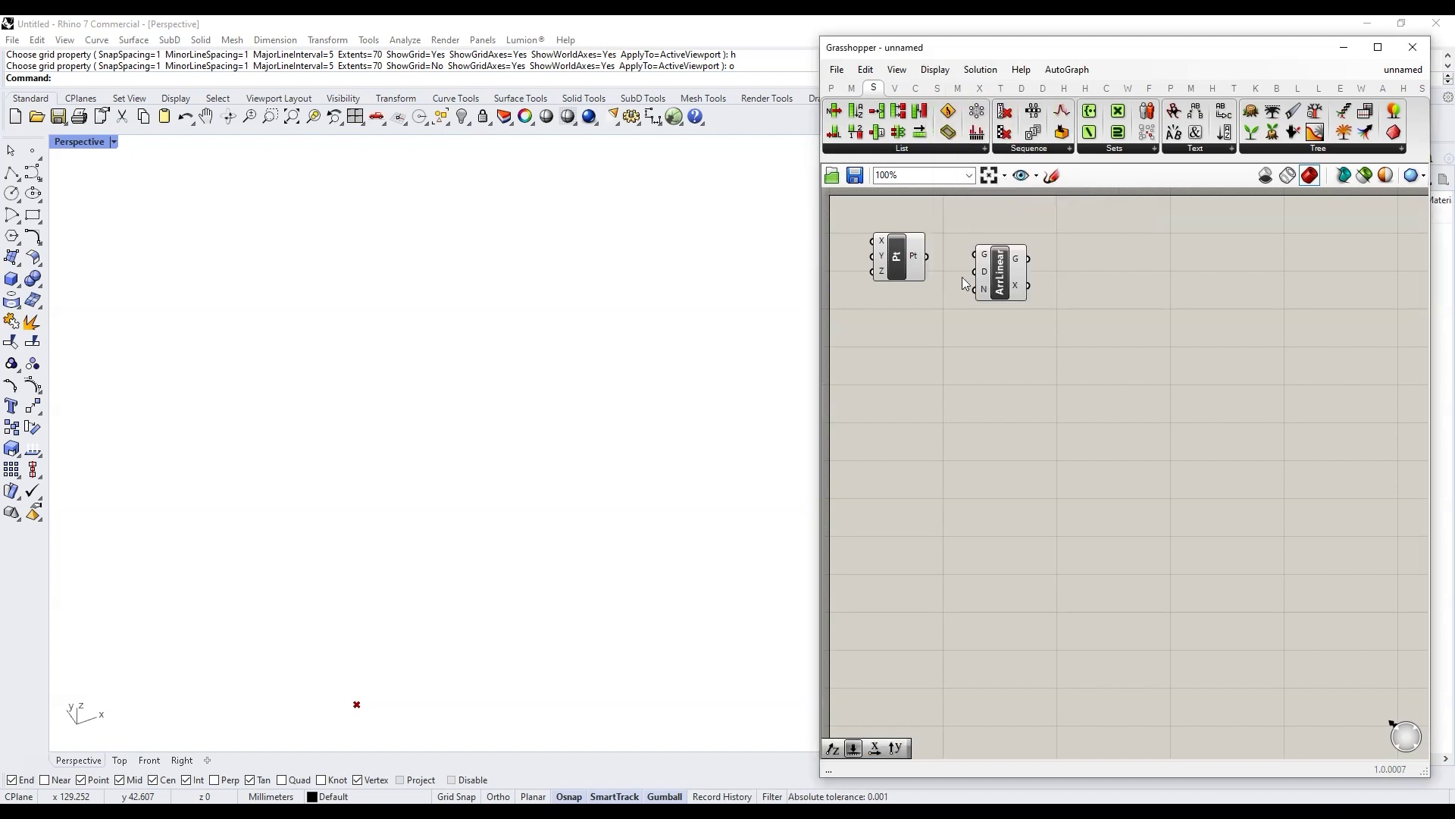
{"action": "left_click_drag", "start_coordinate": [934, 256], "coordinate": [963, 256]}
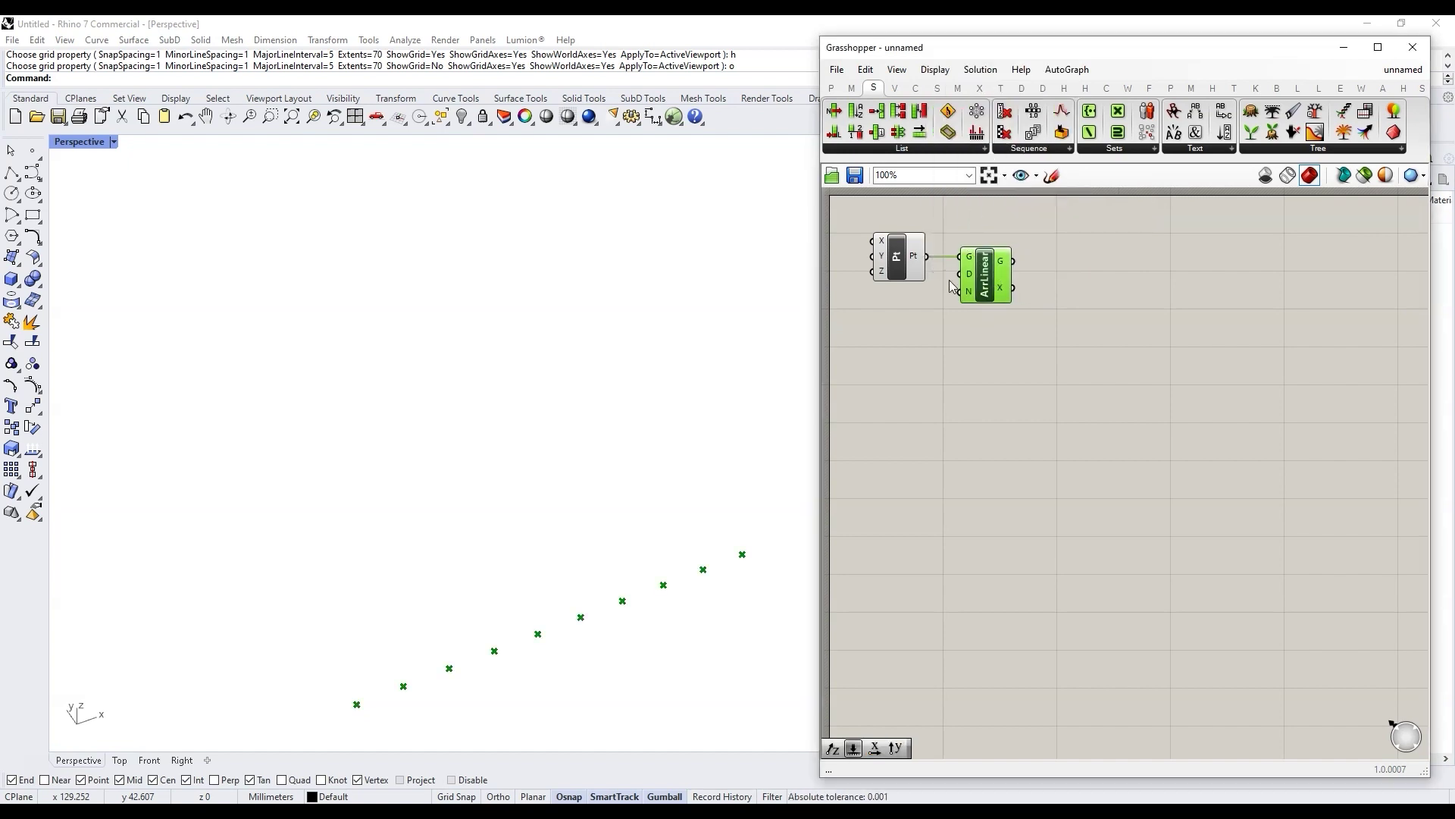
{"action": "scroll", "coordinate": [1005, 254], "scroll_direction": "up", "scroll_amount": 1}
{"action": "mouse_move", "coordinate": [1002, 271]}
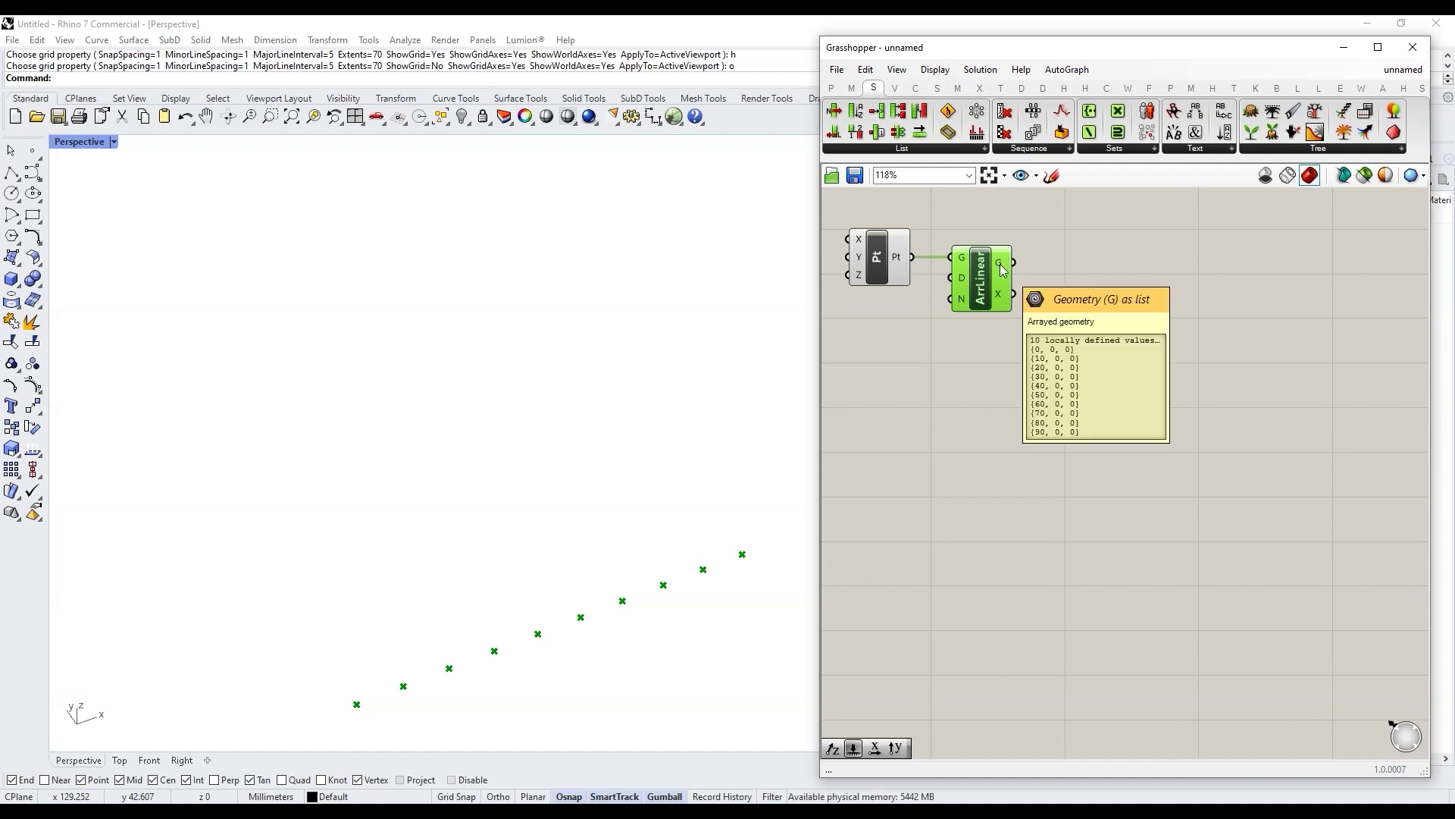
{"action": "mouse_move", "coordinate": [961, 283]}
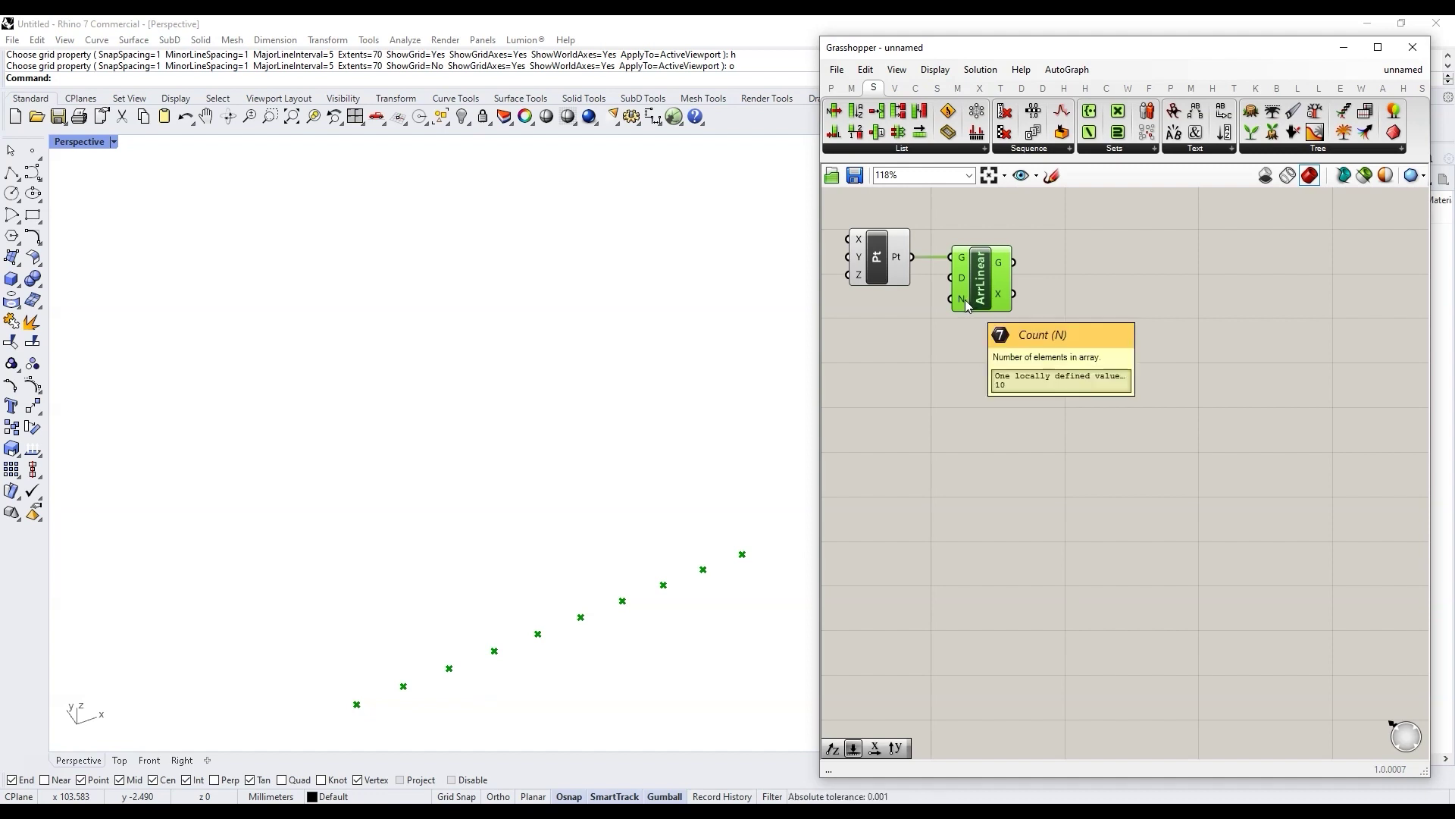
Step: Move the Construct Point component slightly closer to the array and turn off its preview
{"action": "right_click_drag", "start_coordinate": [435, 481], "coordinate": [380, 611]}
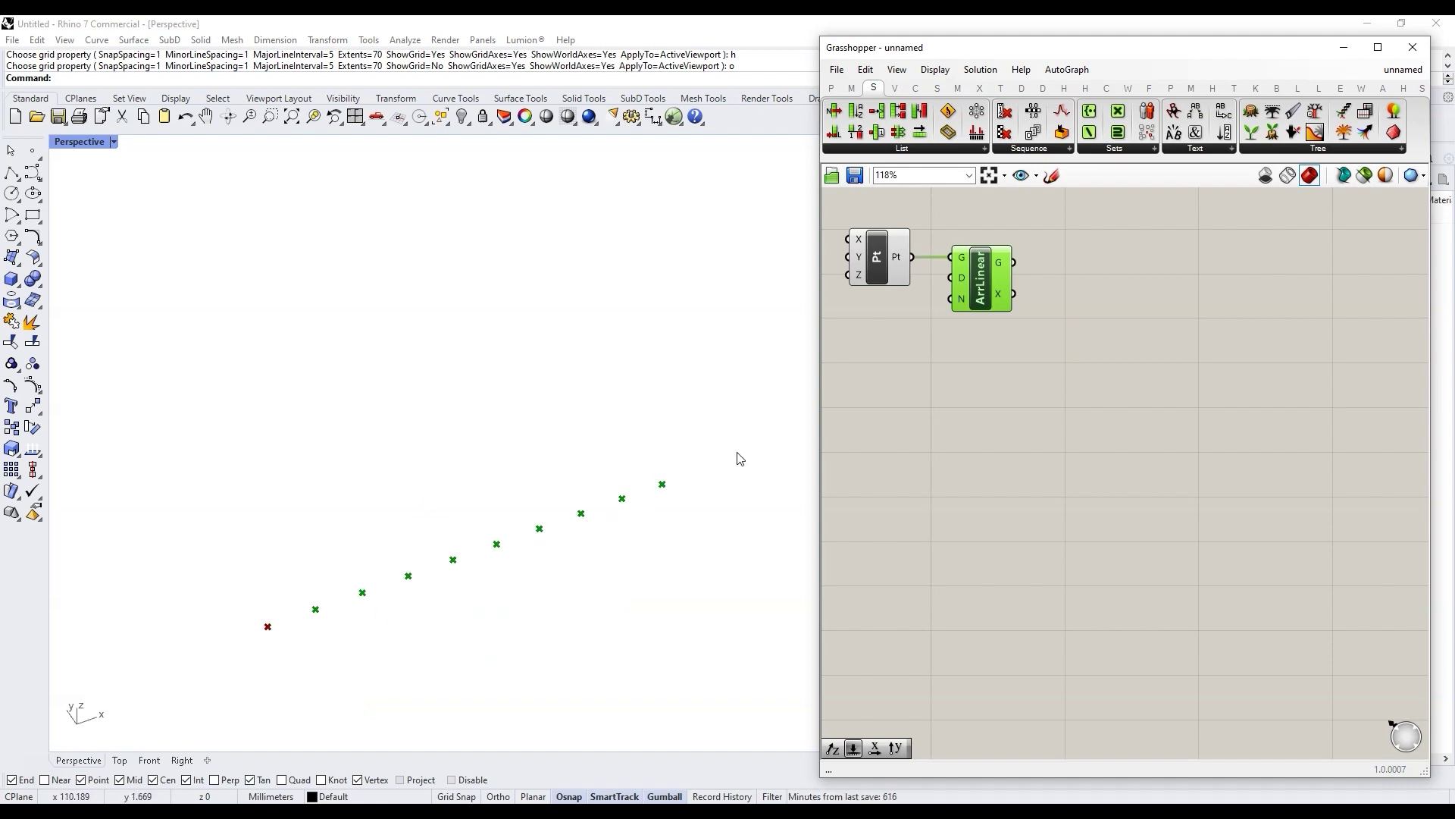
{"action": "left_click_drag", "start_coordinate": [877, 276], "coordinate": [892, 275]}
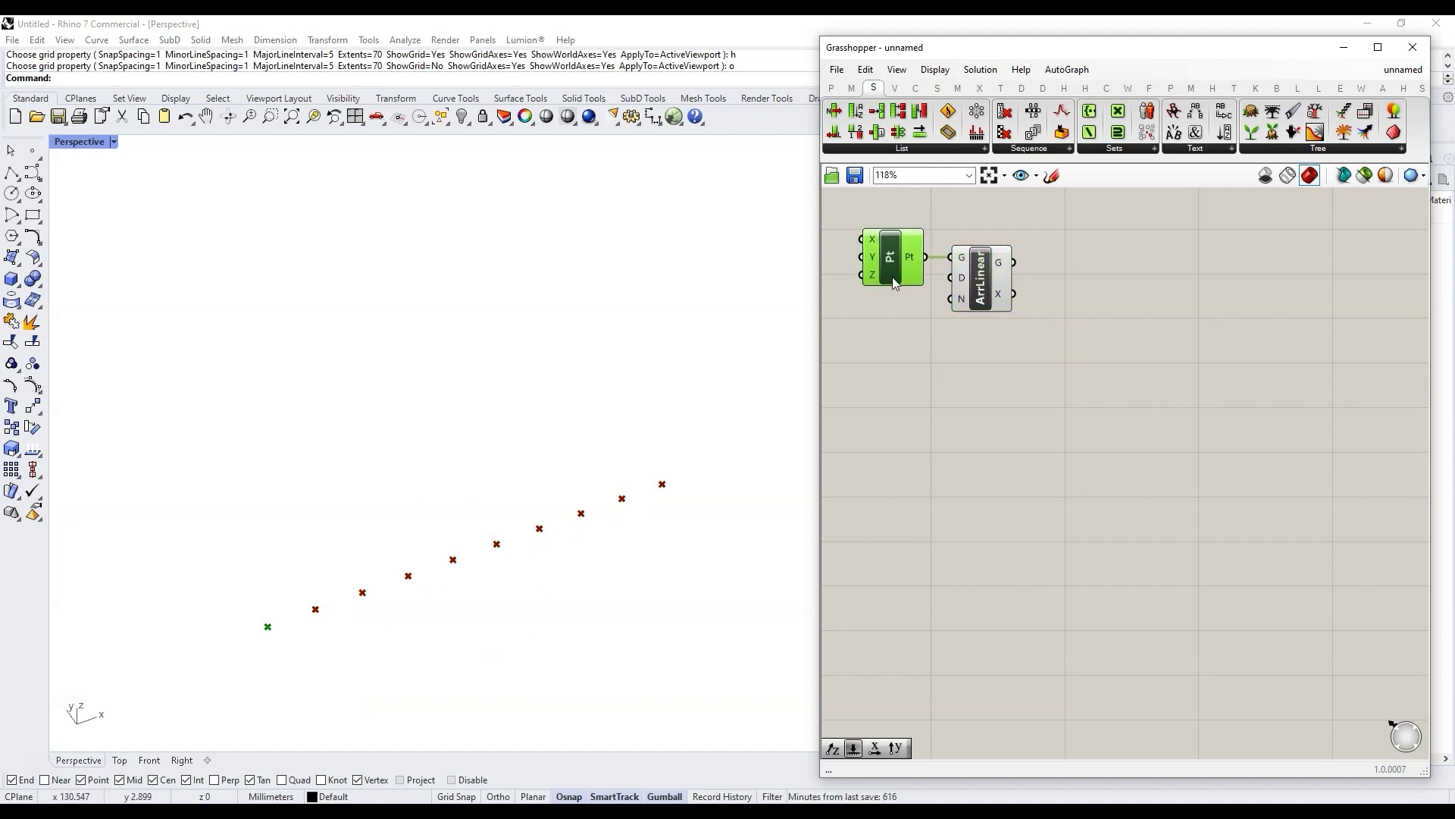
{"action": "middle_click", "coordinate": [893, 278]}
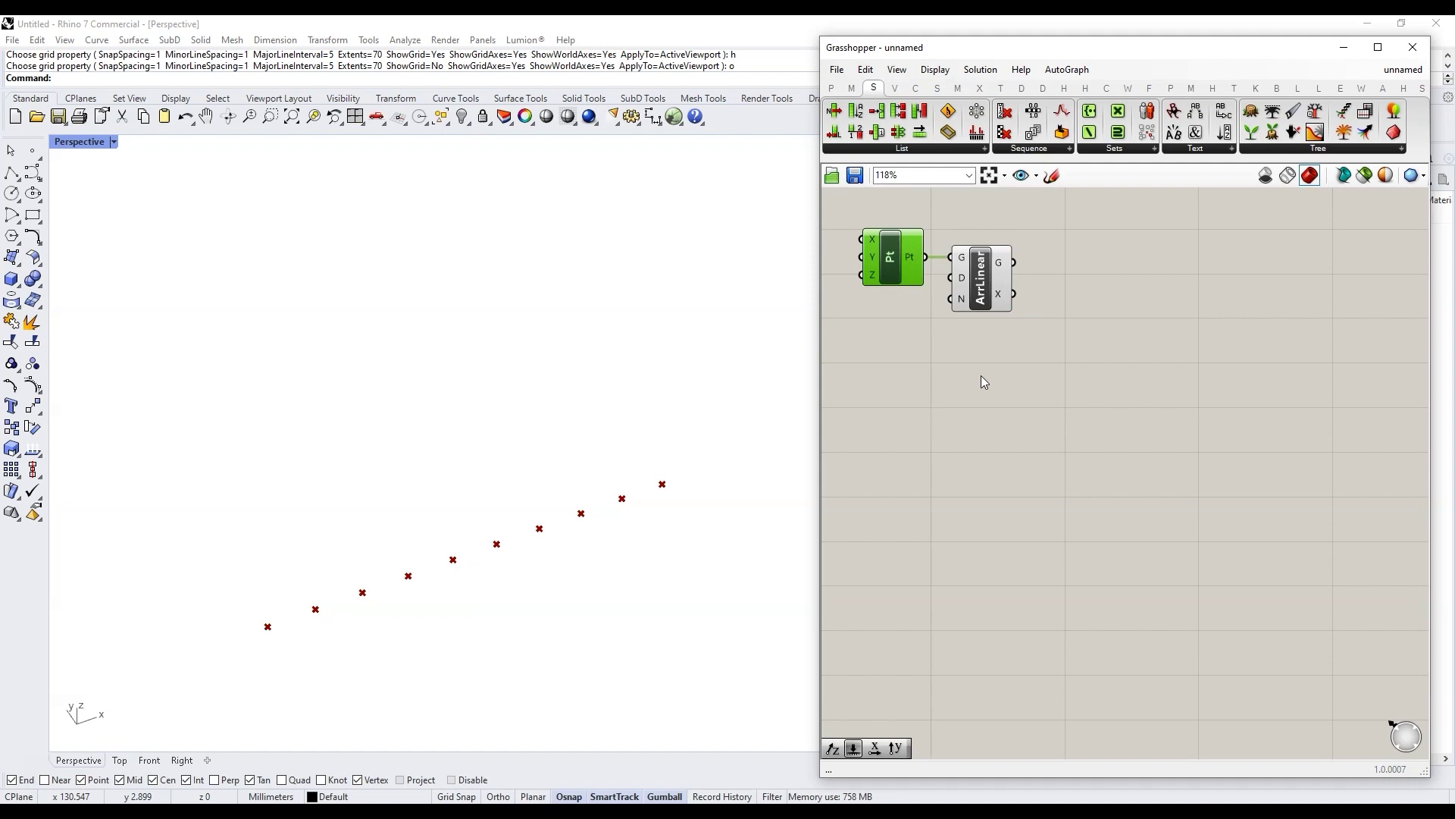
{"action": "left_click", "coordinate": [988, 287]}
{"action": "double_click", "coordinate": [1137, 271]}
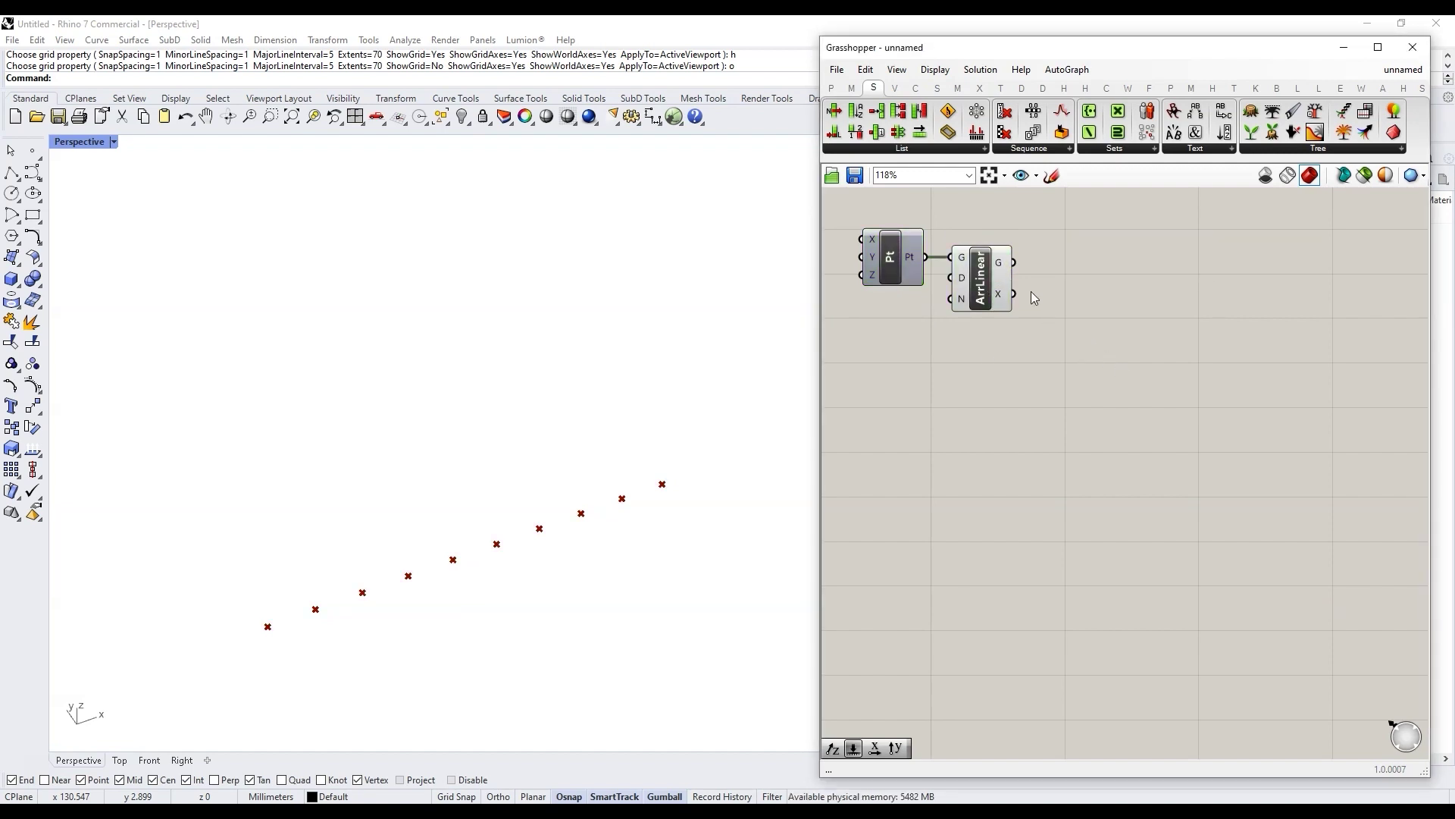
Step: Graft and simplify the geometry output of the Linear Array
{"action": "mouse_move", "coordinate": [1002, 265]}
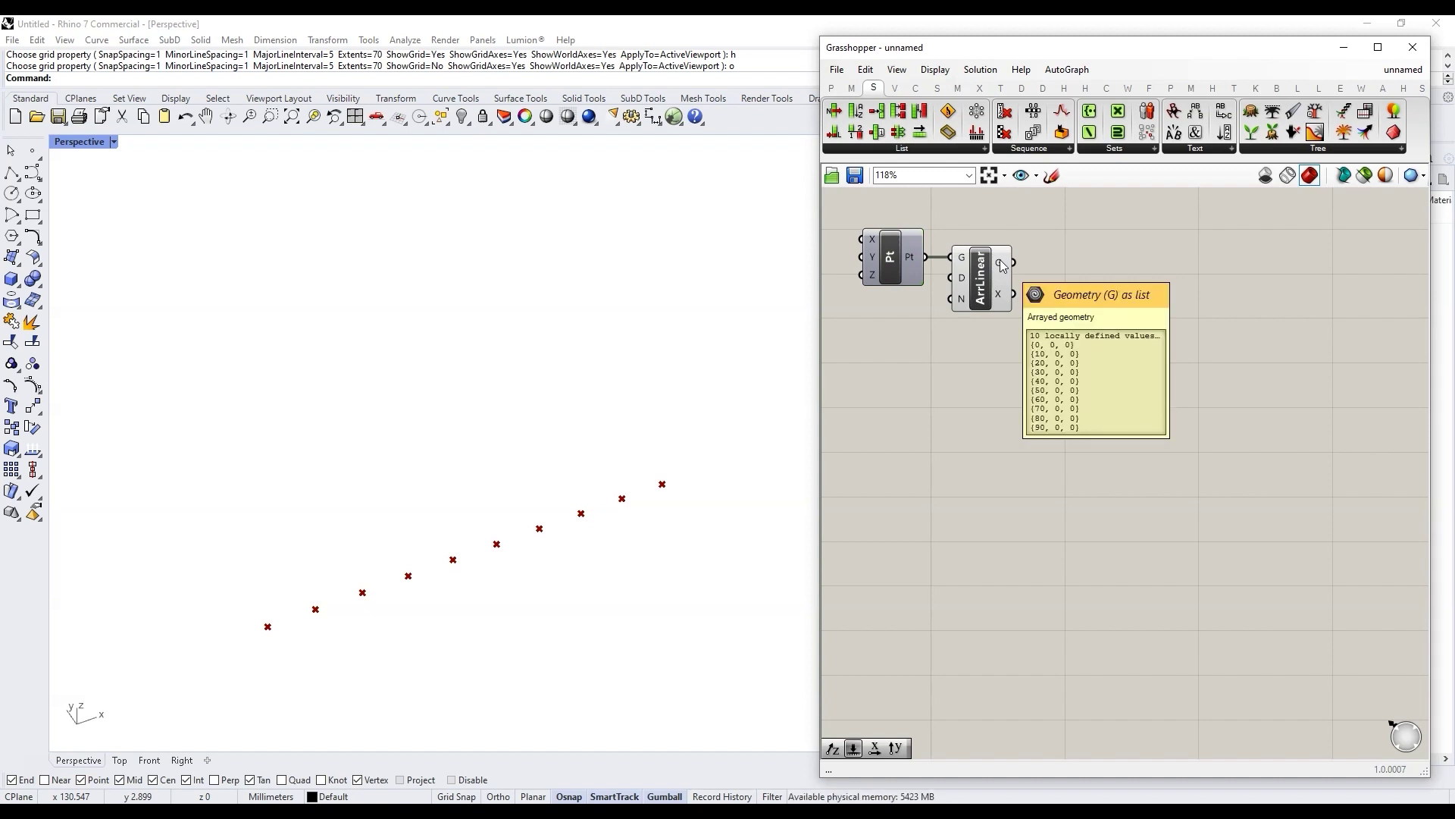
{"action": "left_click", "coordinate": [985, 288]}
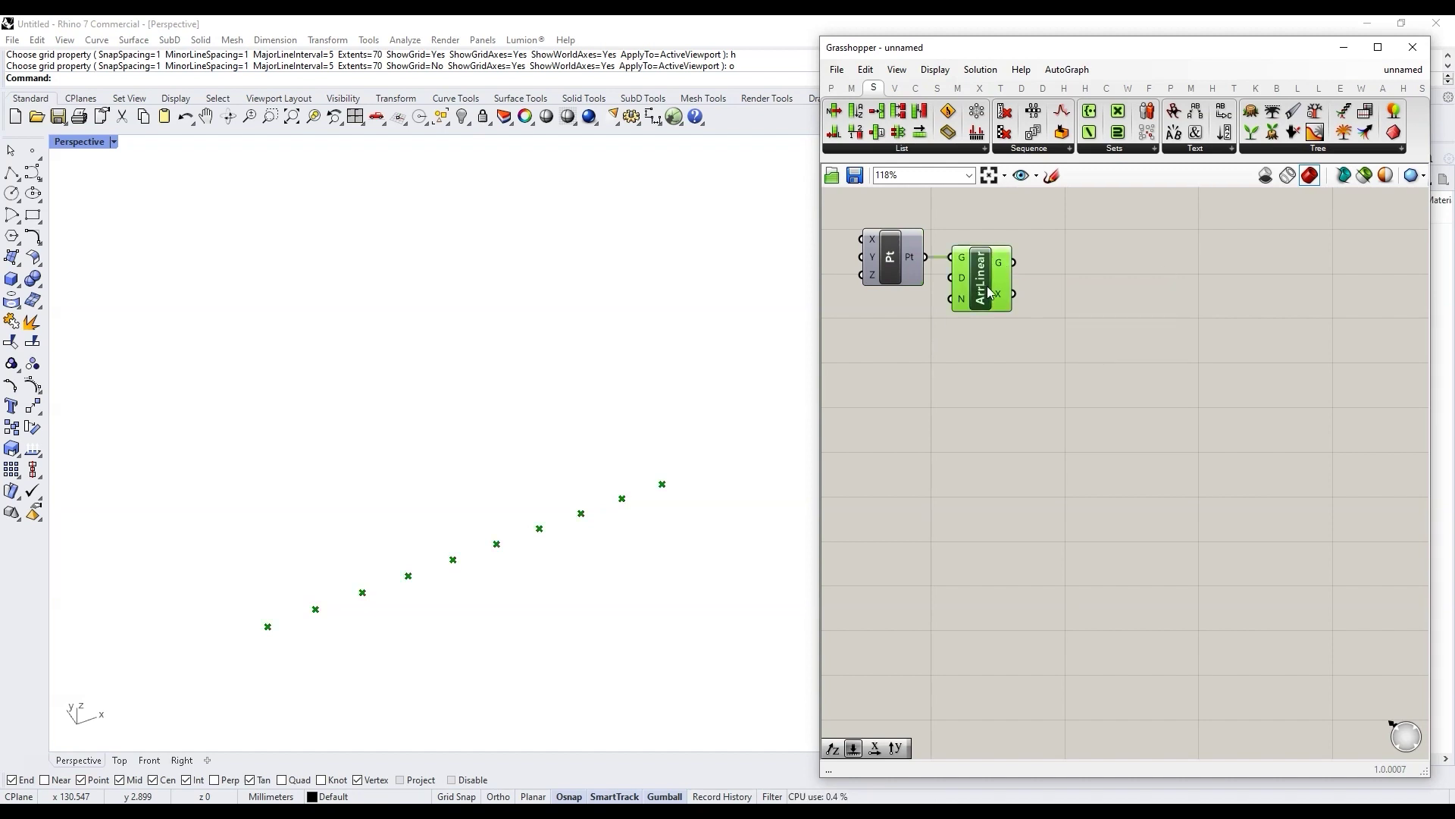
{"action": "mouse_move", "coordinate": [1006, 263]}
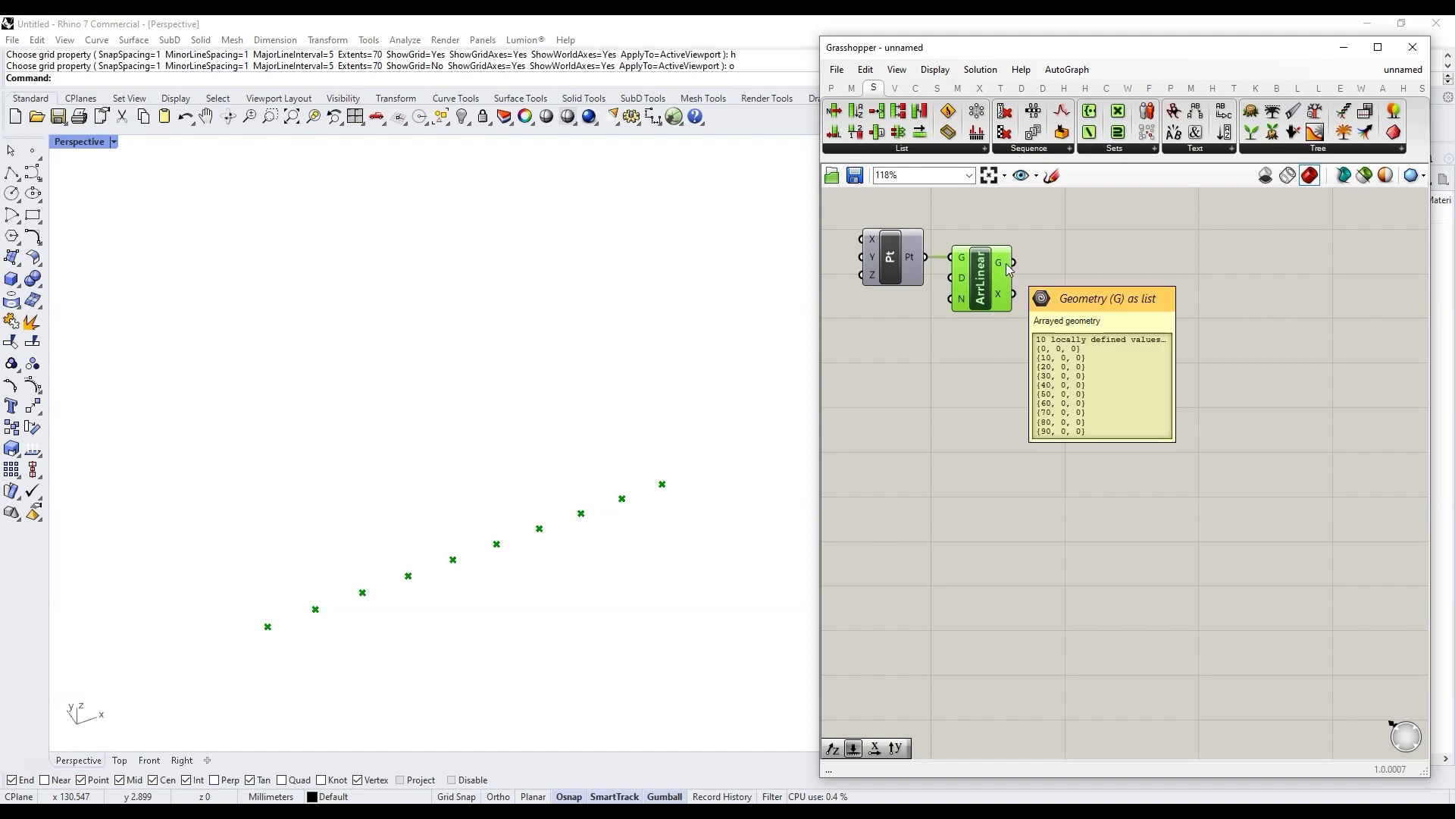
{"action": "right_click", "coordinate": [1006, 263]}
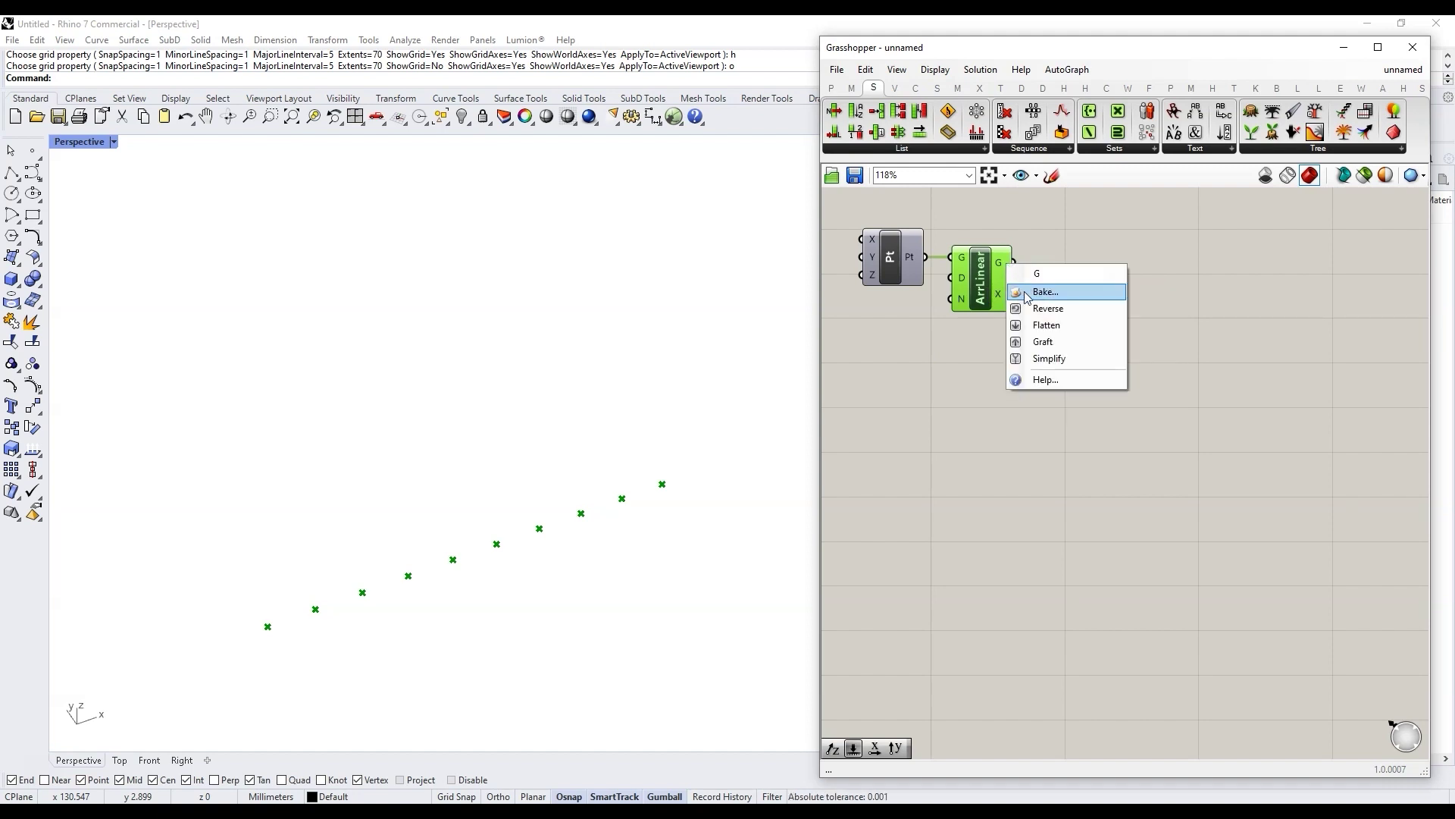
{"action": "left_click", "coordinate": [1050, 347]}
{"action": "mouse_move", "coordinate": [1007, 271]}
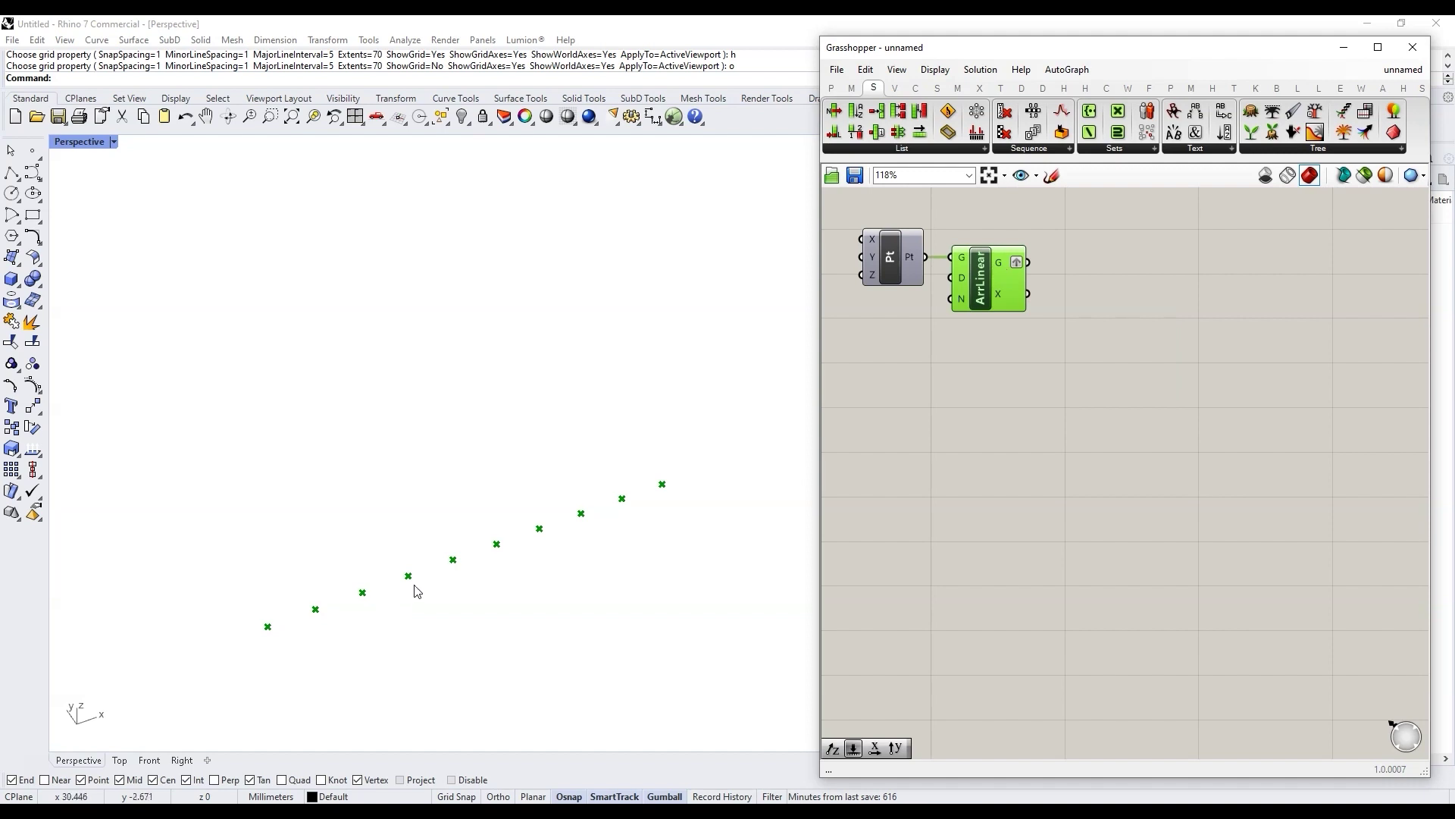
{"action": "right_click", "coordinate": [1002, 265]}
{"action": "left_click", "coordinate": [1070, 370]}
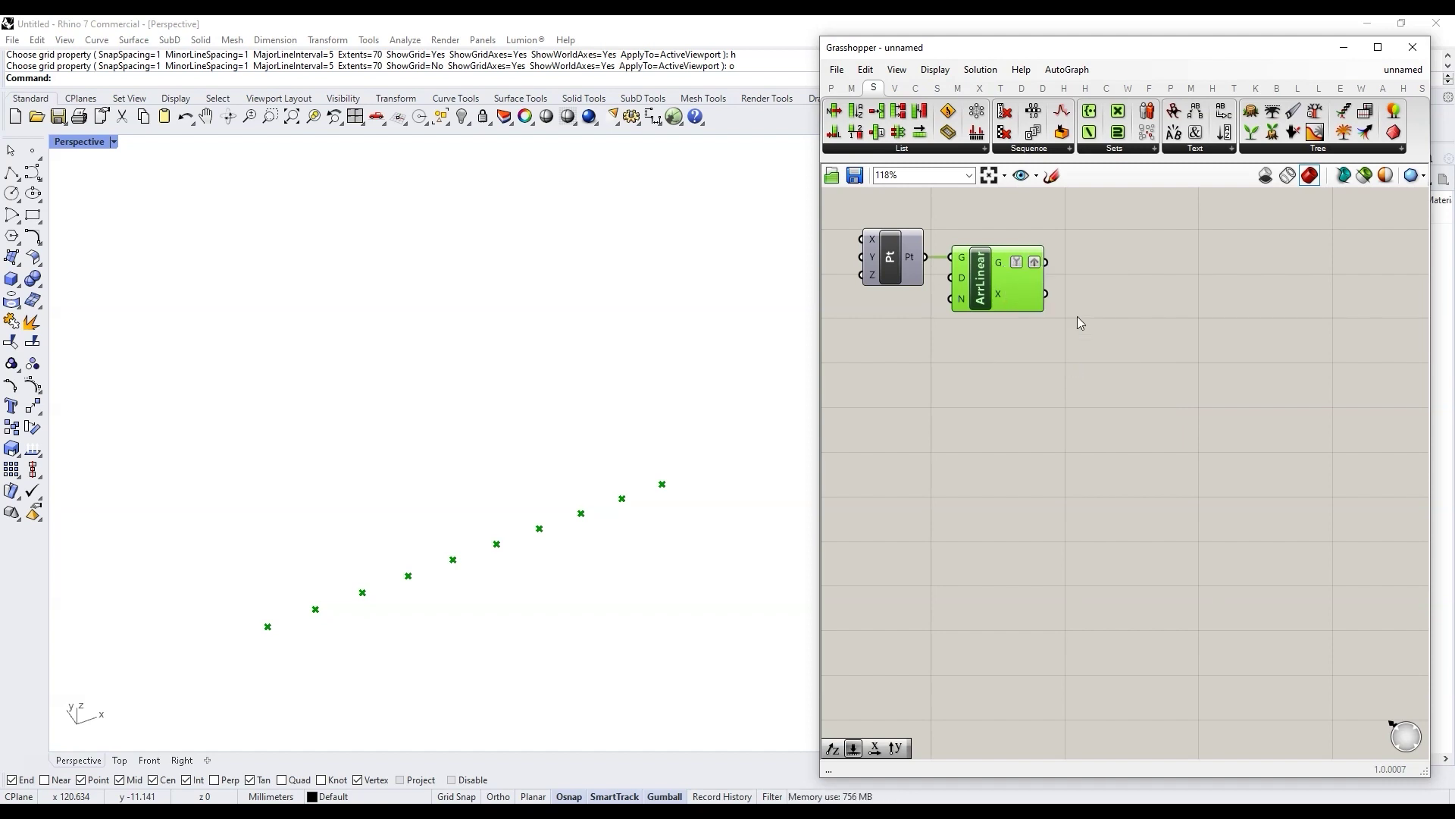
Step: Switch Simplify off and on again for the array's geometry output to compare its branch paths
{"action": "mouse_move", "coordinate": [1005, 265]}
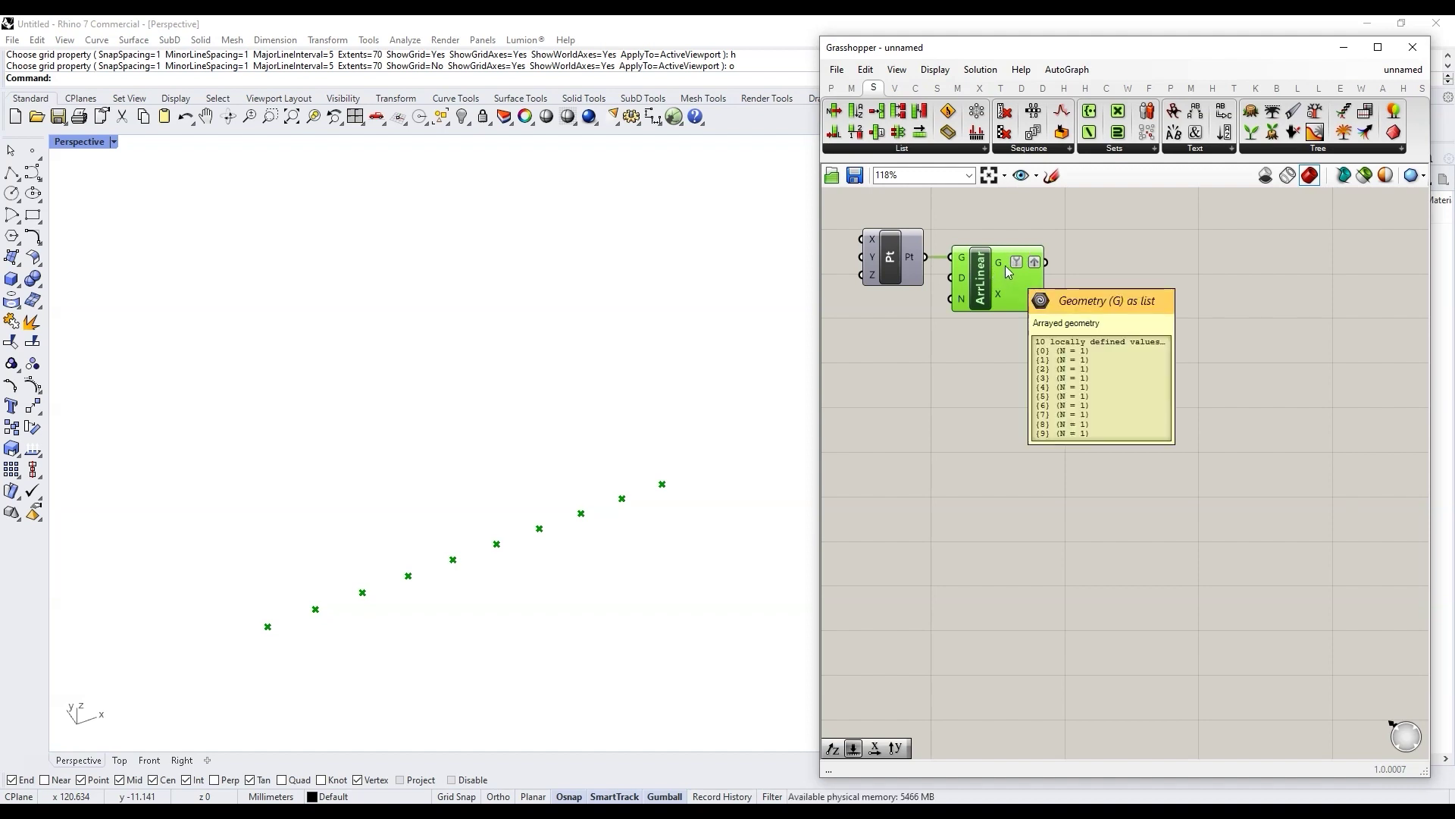
{"action": "right_click", "coordinate": [1005, 265]}
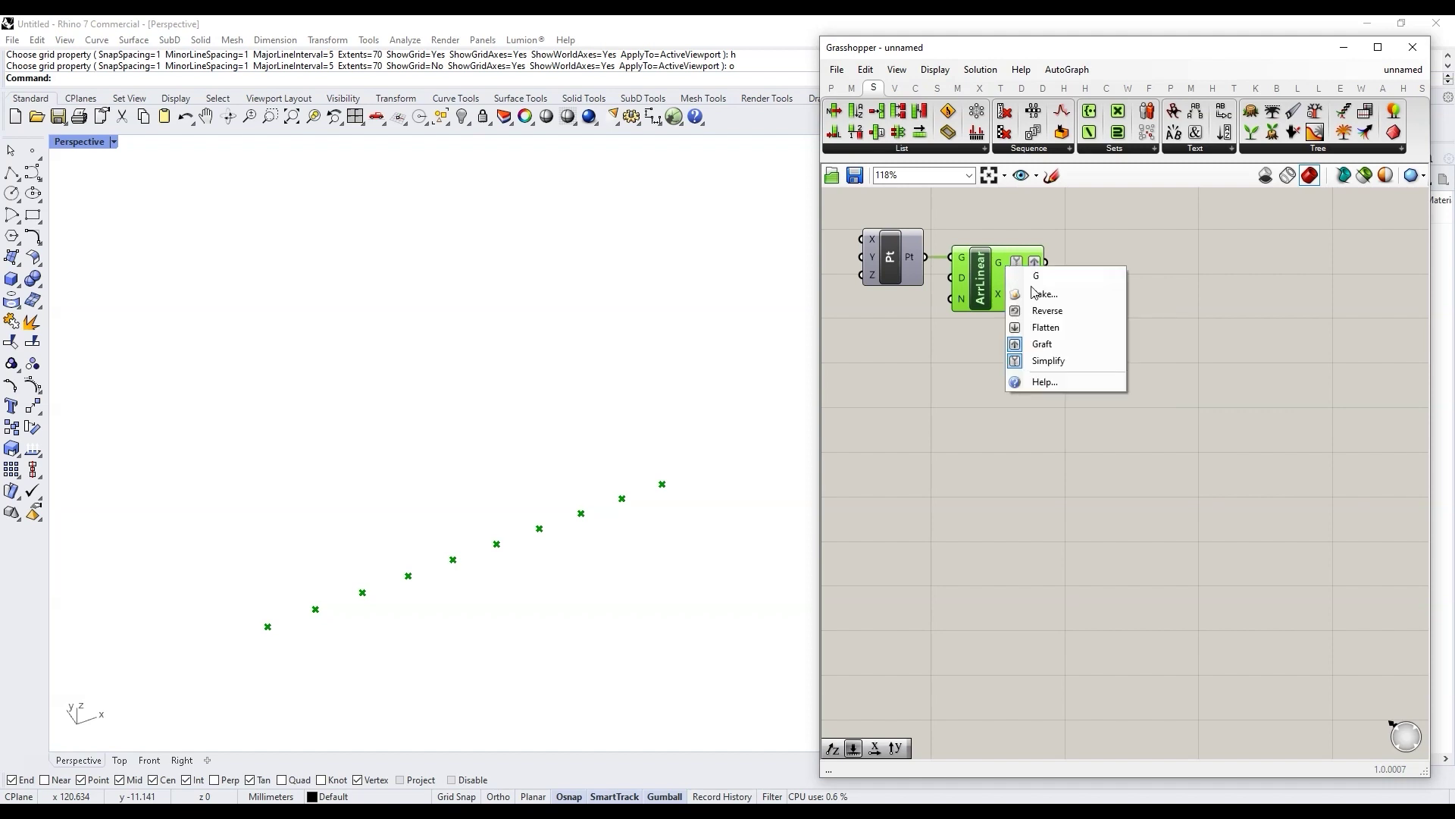
{"action": "left_click", "coordinate": [1050, 361]}
{"action": "mouse_move", "coordinate": [1000, 268]}
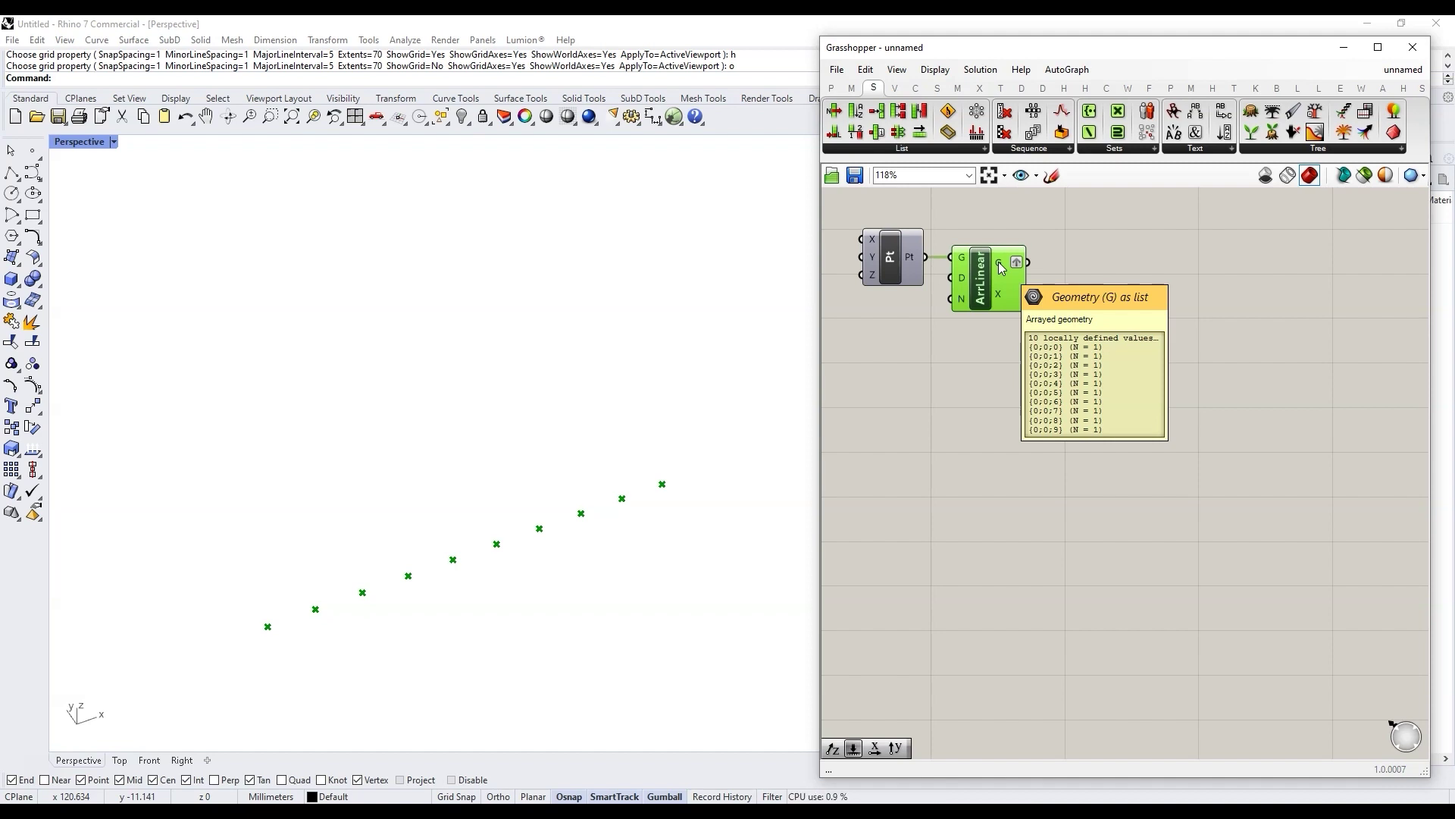
{"action": "right_click", "coordinate": [1000, 267]}
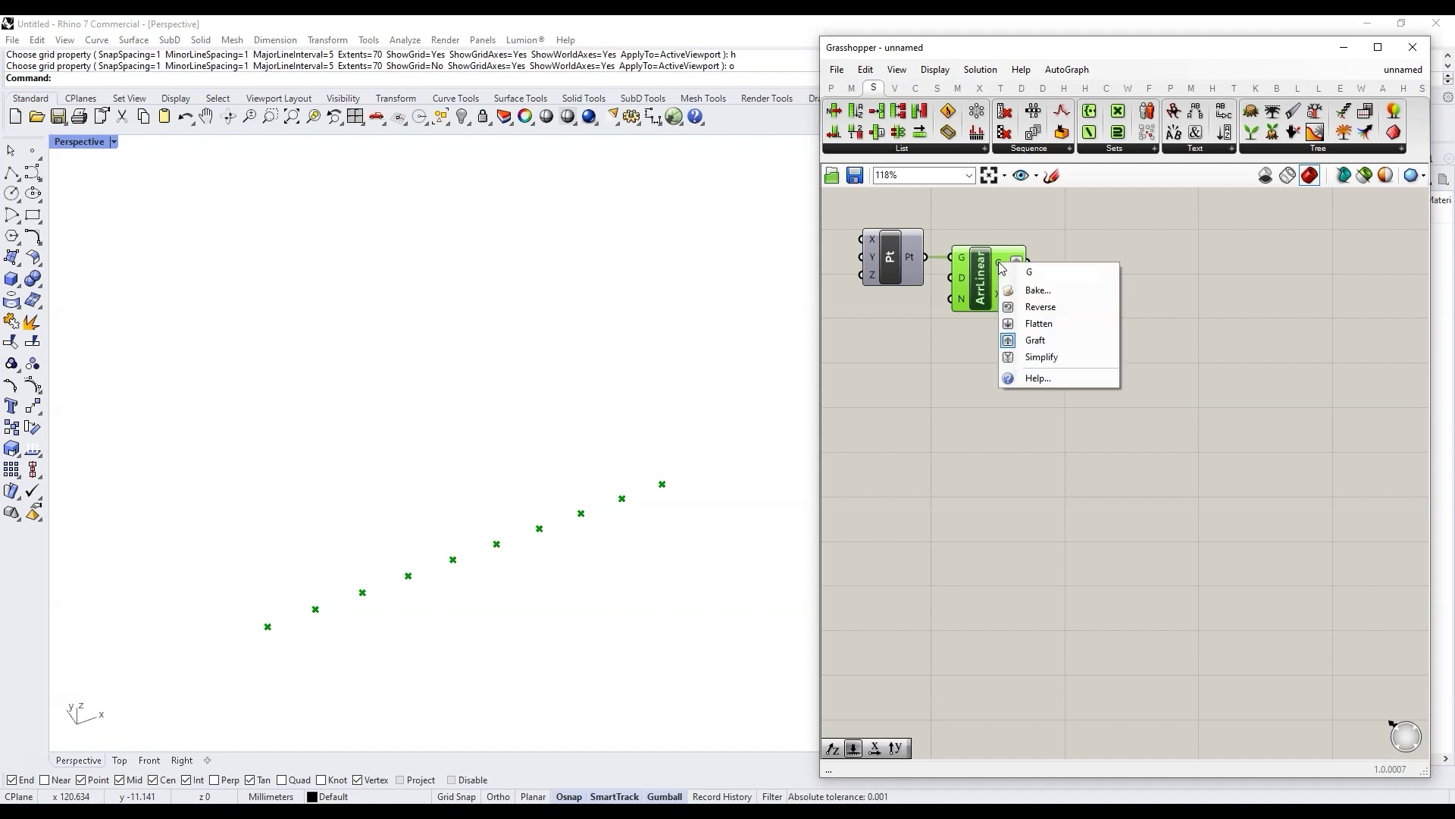
{"action": "left_click", "coordinate": [1043, 358]}
{"action": "mouse_move", "coordinate": [1010, 269]}
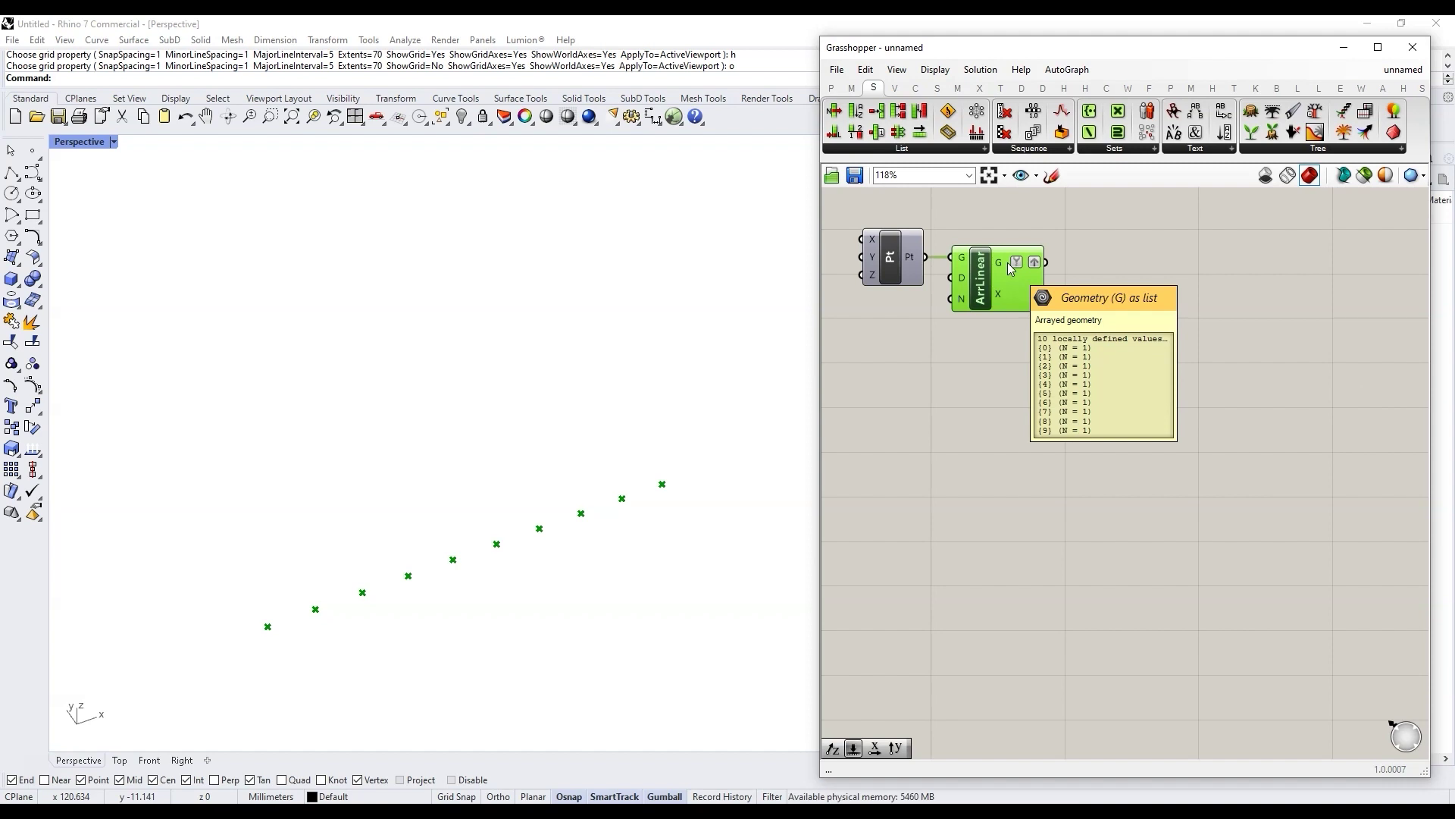
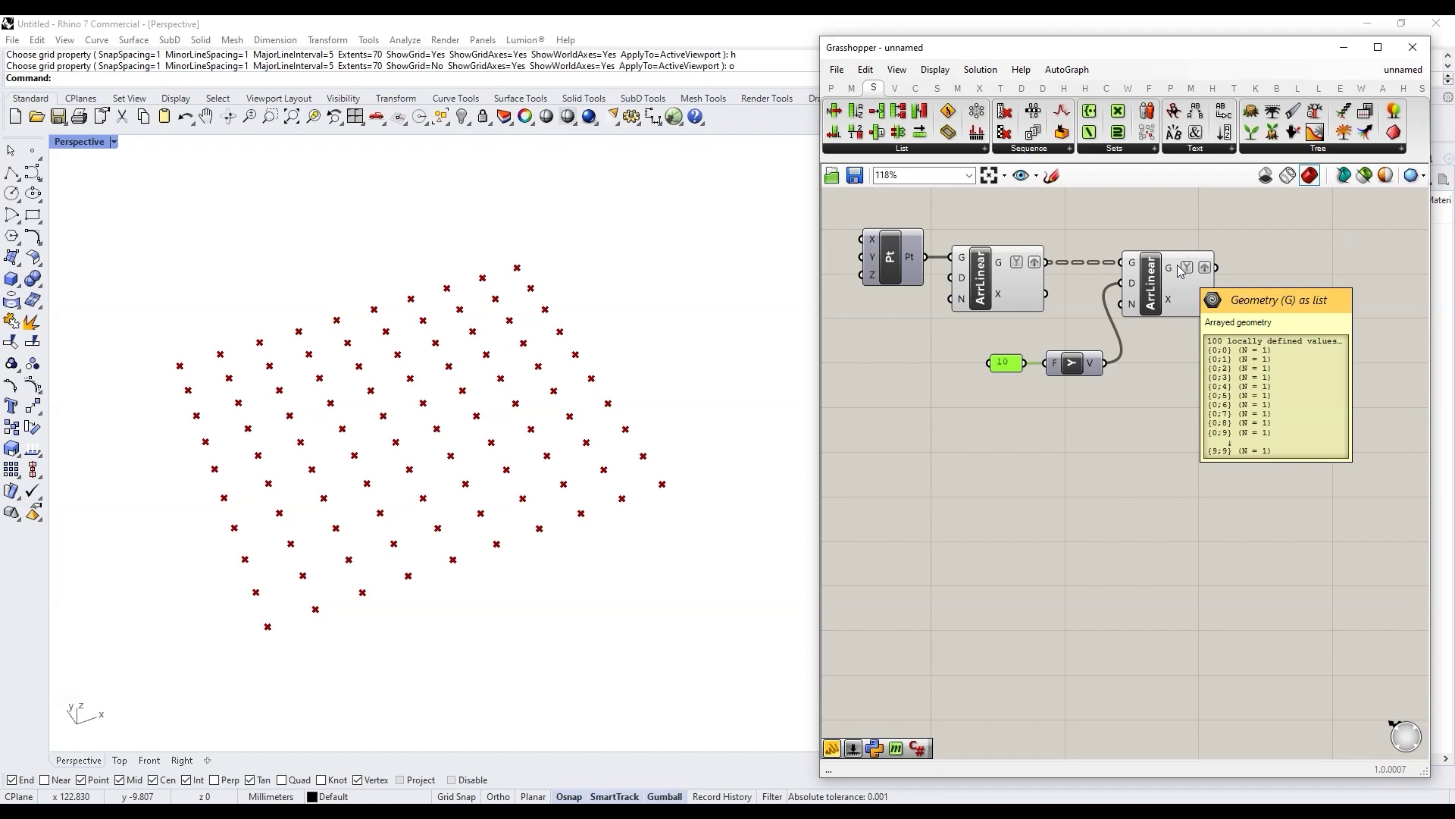
Step: Add a panel fed by the second Linear Array's geometry output, make it taller and align it with the output
{"action": "scroll", "coordinate": [1017, 386], "scroll_direction": "down", "scroll_amount": 1}
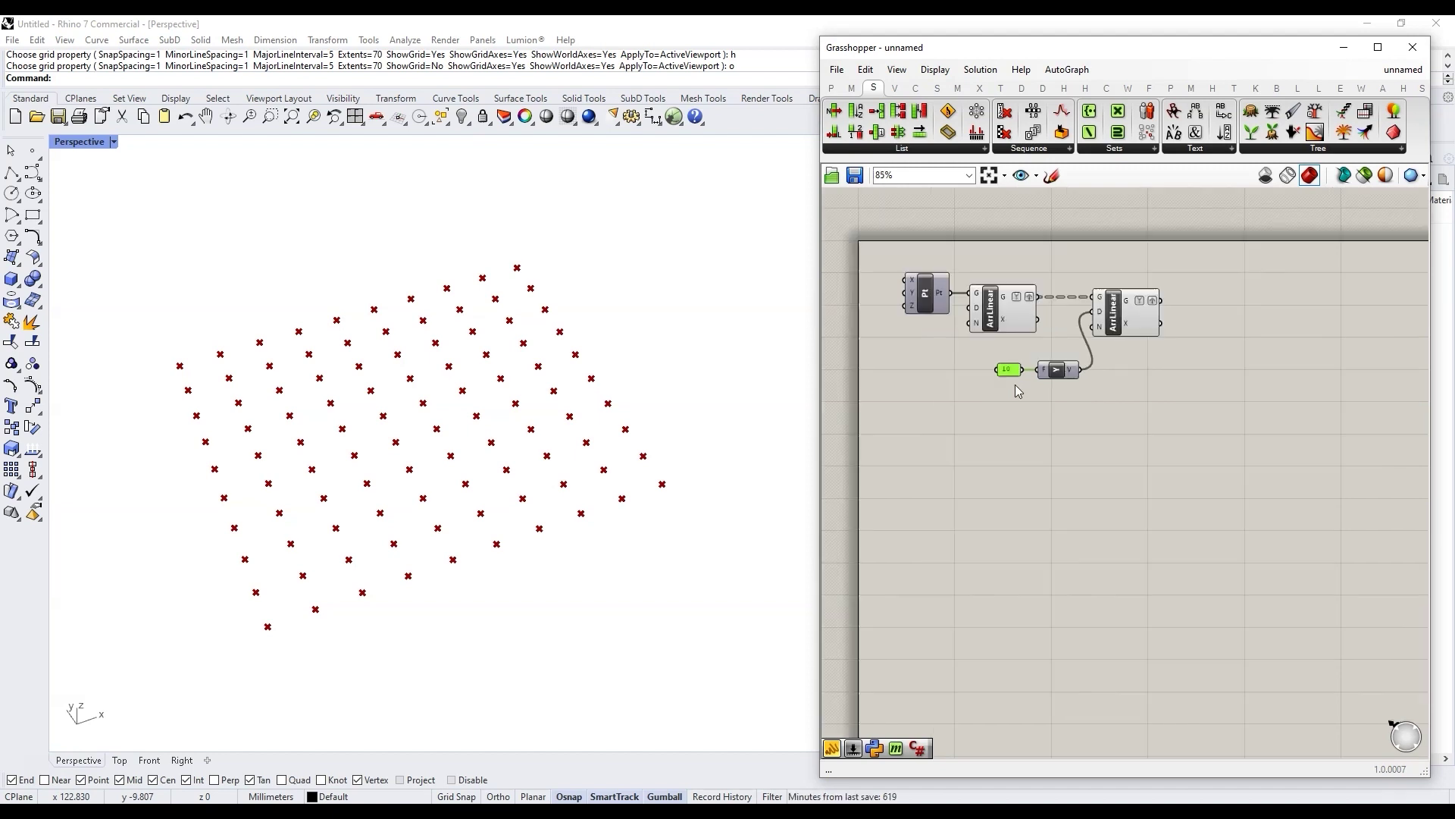
{"action": "scroll", "coordinate": [1228, 305], "scroll_direction": "up", "scroll_amount": 2}
{"action": "double_click", "coordinate": [1230, 299]}
{"action": "type", "text": "panel"}
{"action": "key", "text": "Return"}
{"action": "left_click_drag", "start_coordinate": [1096, 294], "coordinate": [1143, 294]}
{"action": "left_click", "coordinate": [1208, 291]}
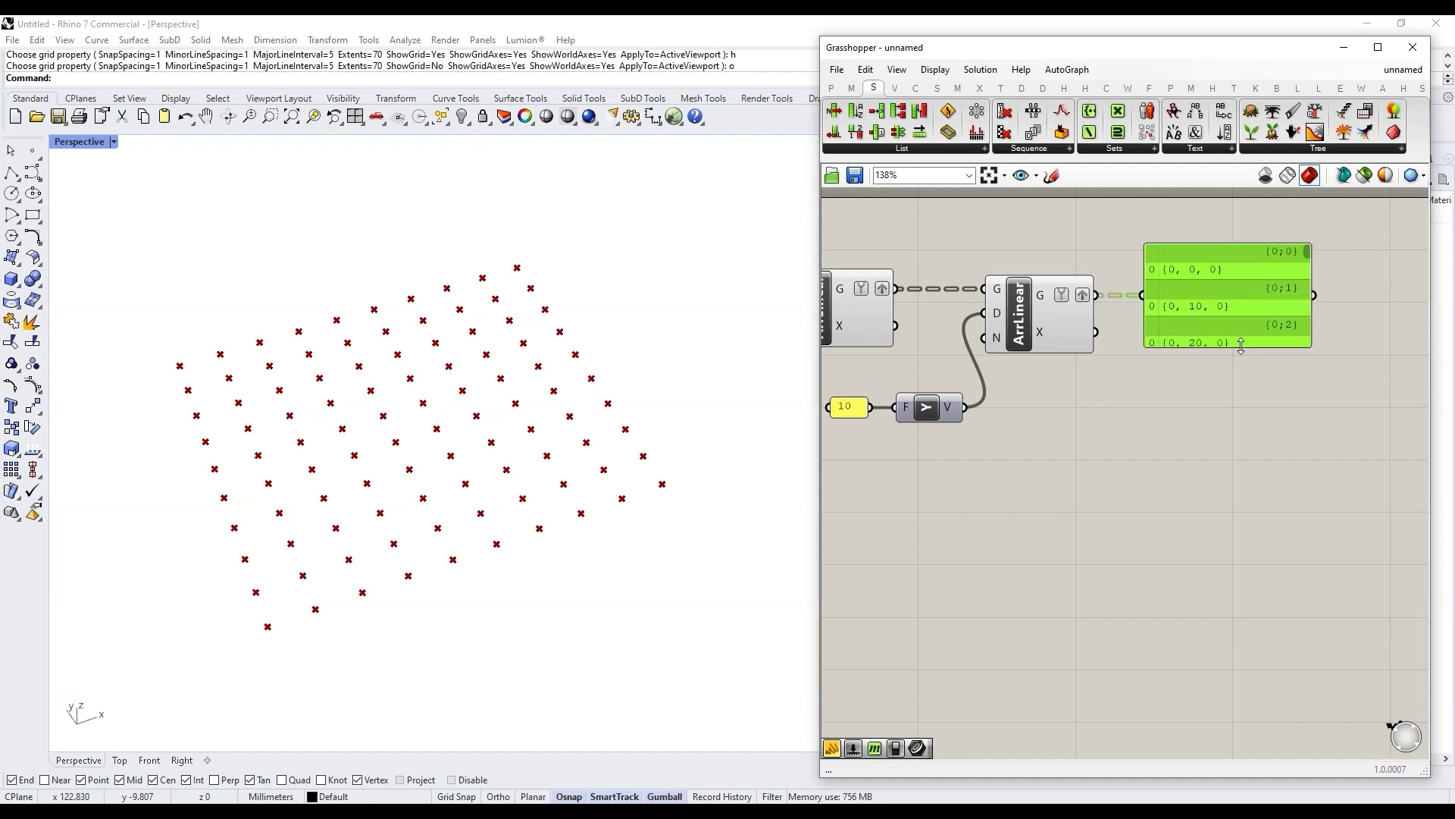
{"action": "left_click_drag", "start_coordinate": [1243, 345], "coordinate": [1252, 408]}
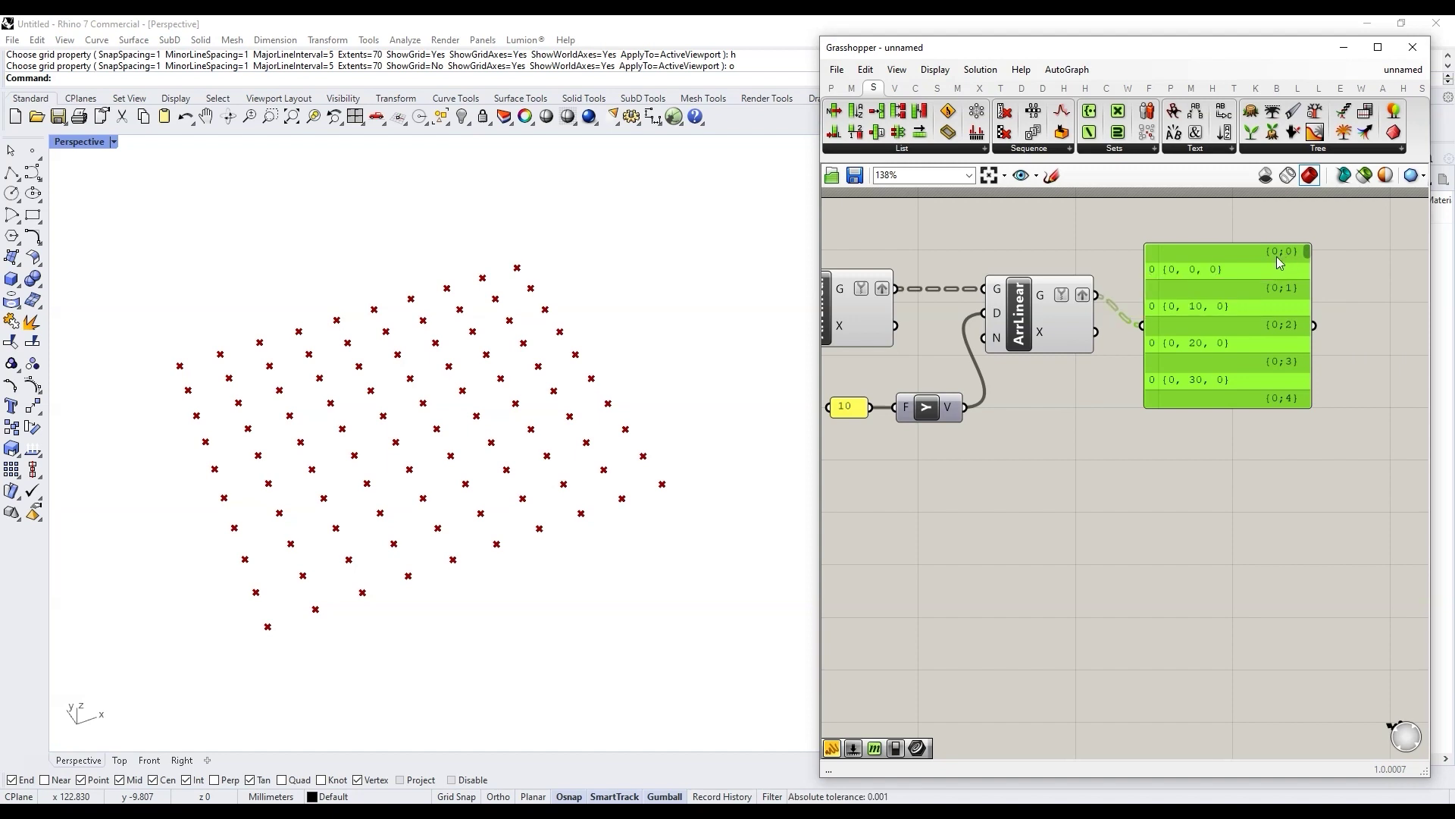
{"action": "left_click_drag", "start_coordinate": [1287, 261], "coordinate": [1290, 231]}
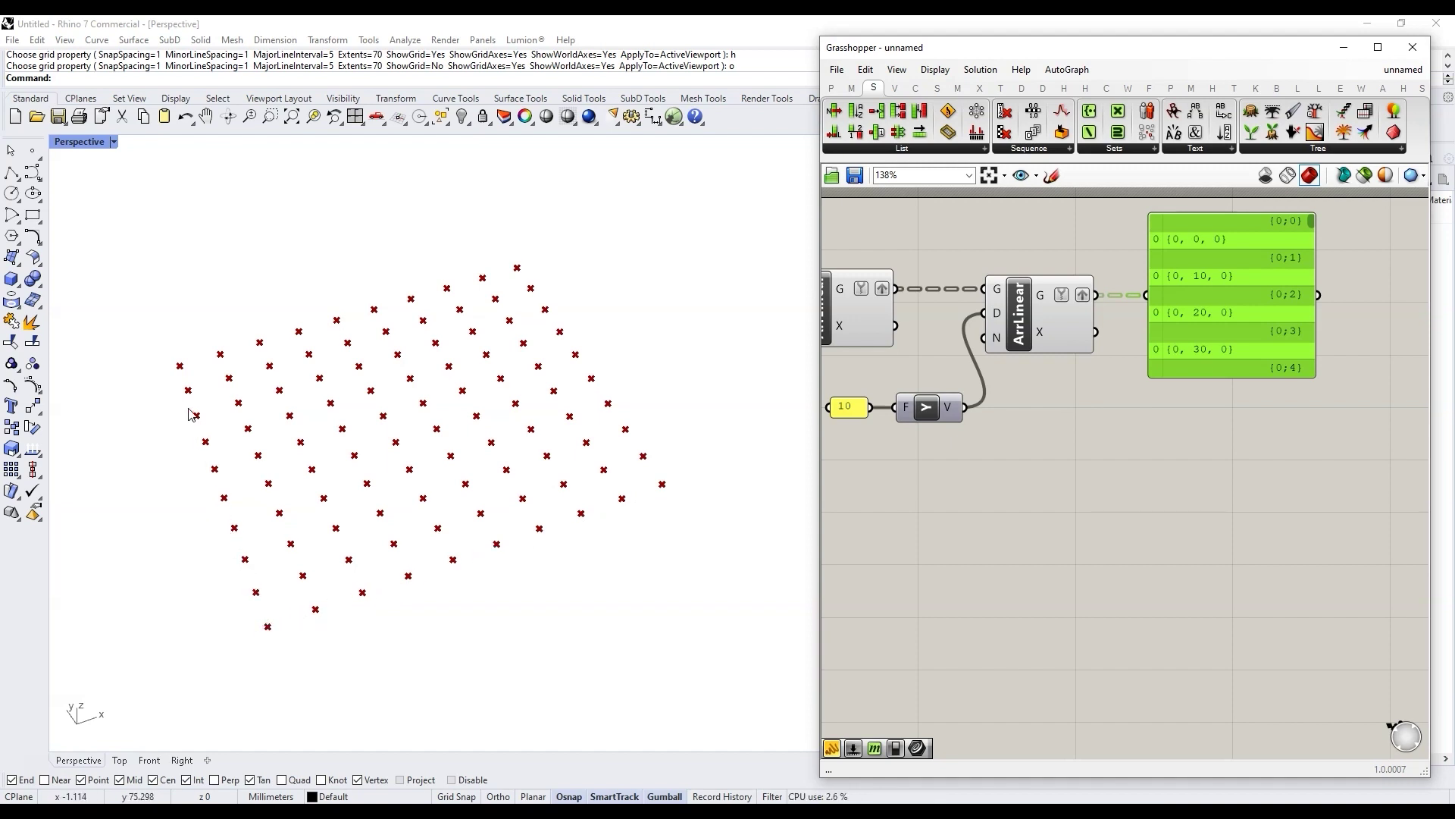
Step: Examine the branch paths and point coordinates in the panel around branch {3;8}
{"action": "mouse_move", "coordinate": [1047, 295]}
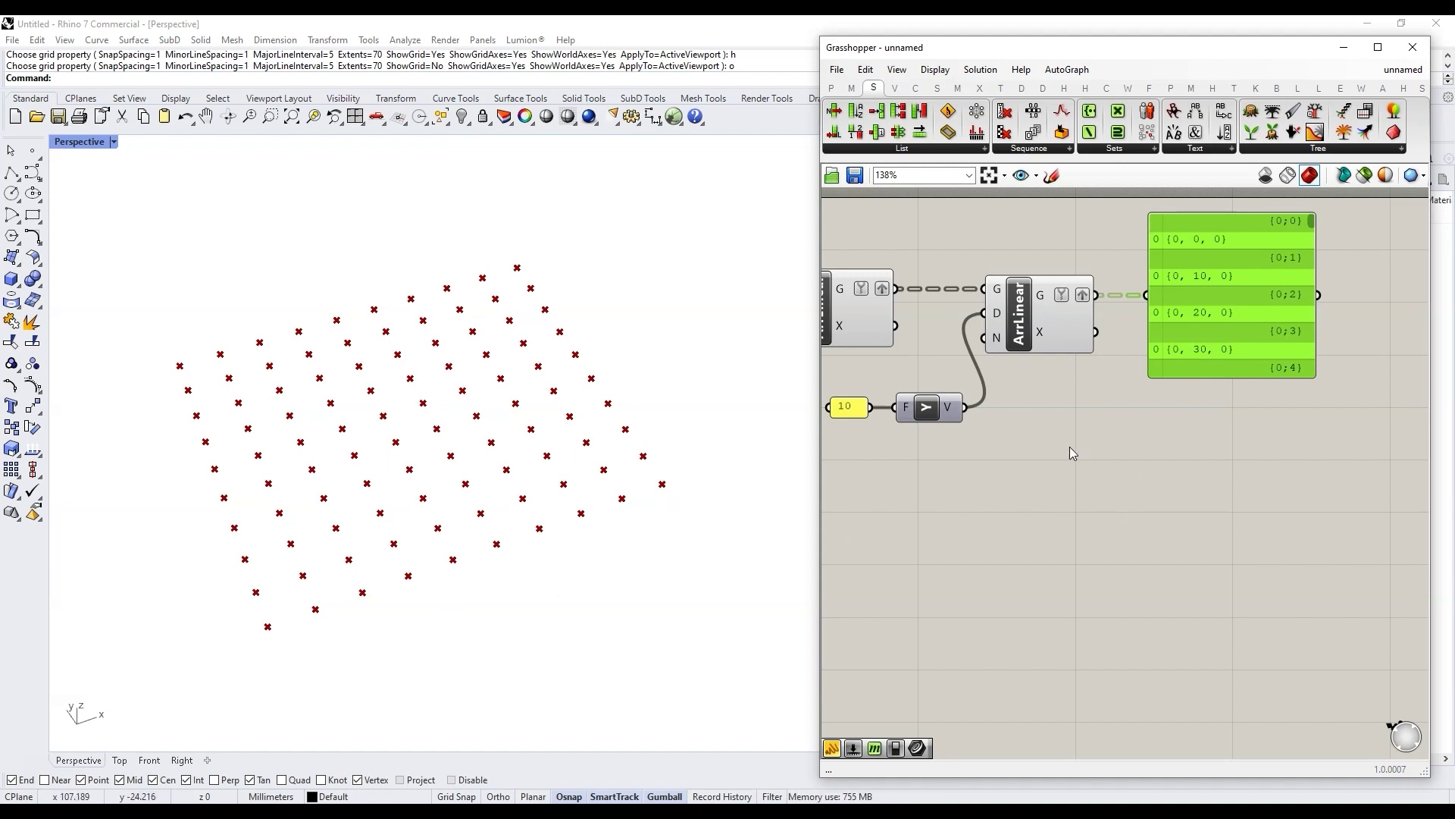
{"action": "scroll", "coordinate": [1070, 447], "scroll_direction": "down", "scroll_amount": 2}
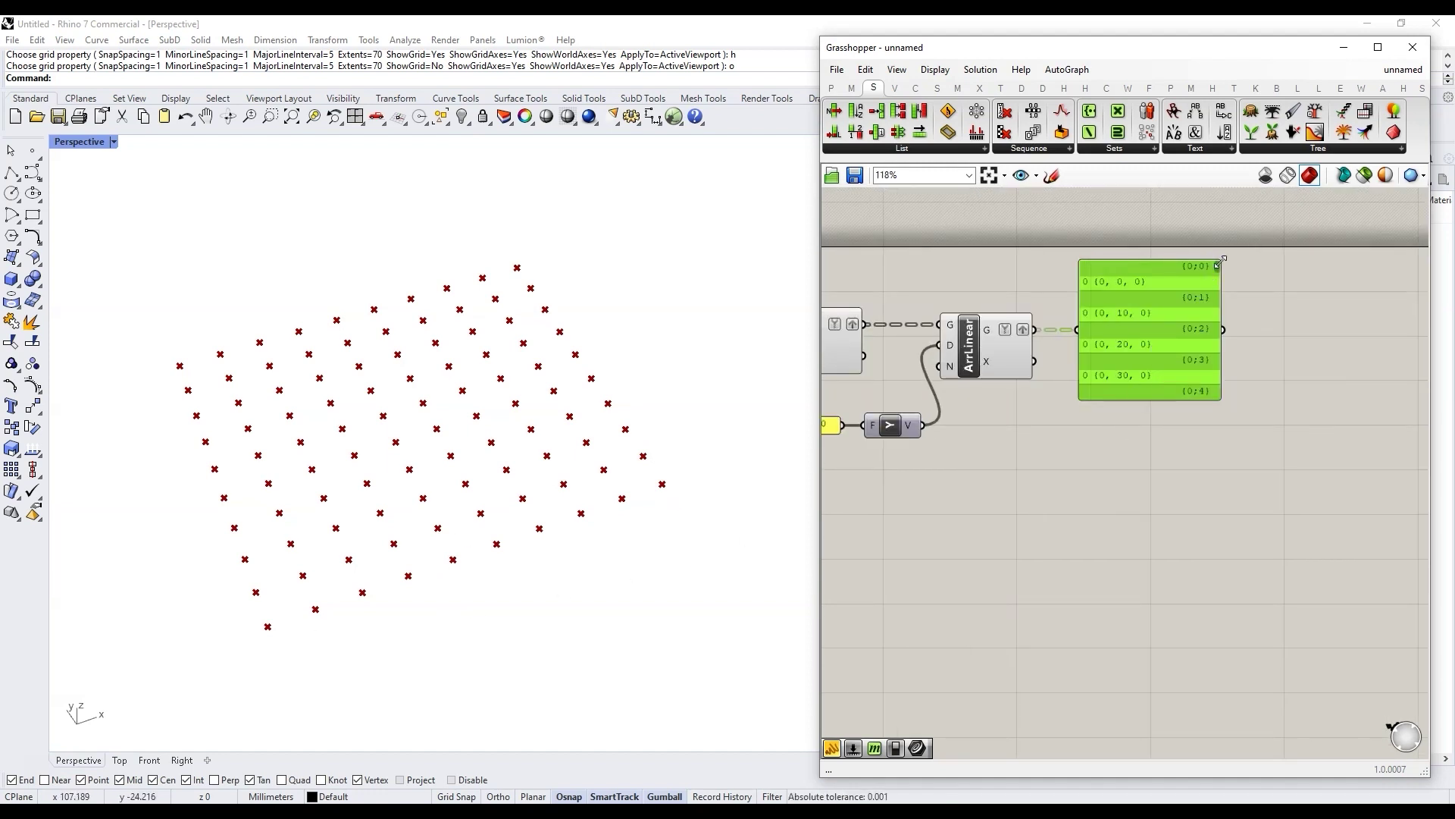
{"action": "left_click_drag", "start_coordinate": [1217, 270], "coordinate": [1219, 325]}
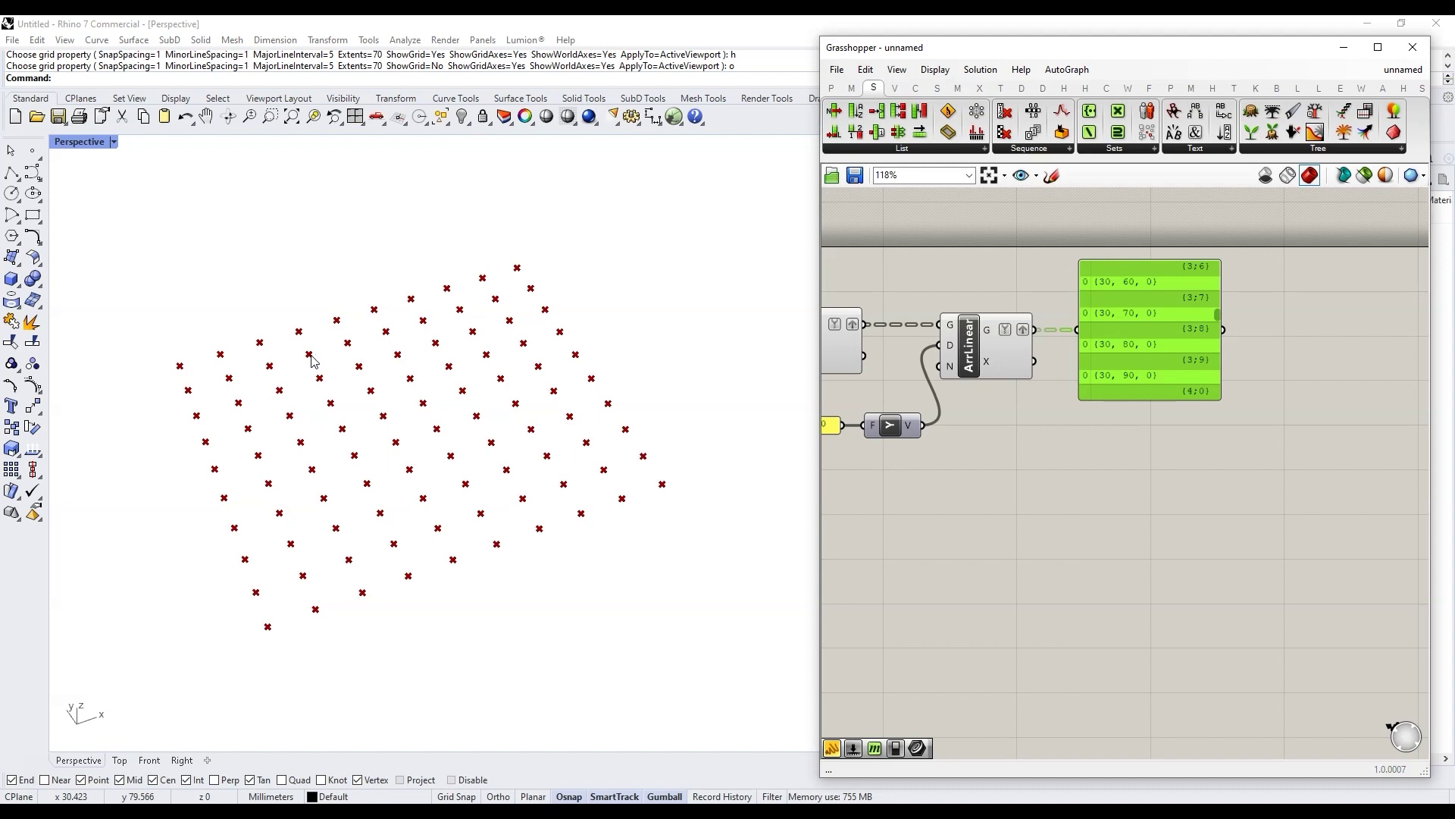
{"action": "left_click_drag", "start_coordinate": [1185, 370], "coordinate": [1188, 369]}
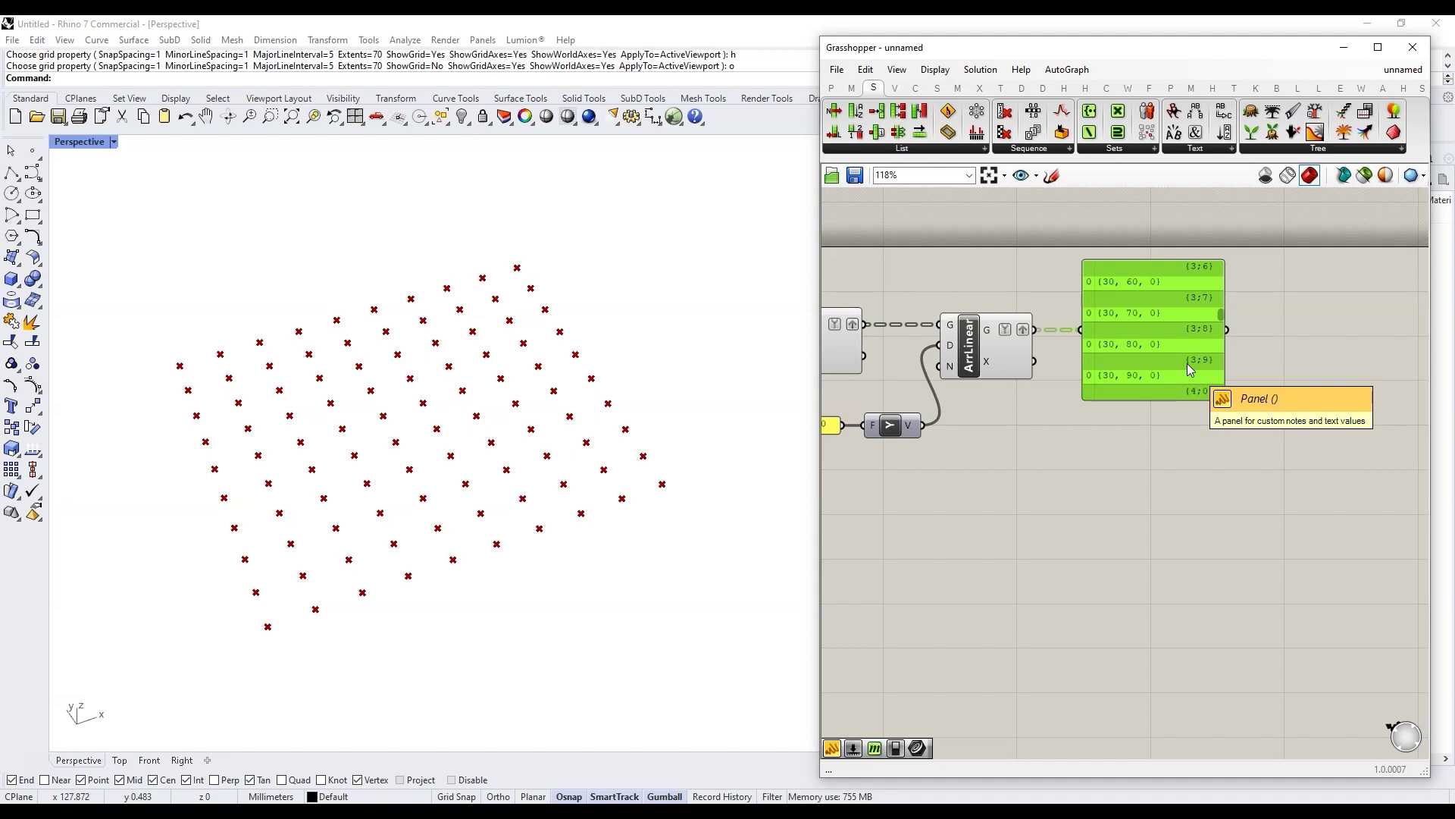
Step: Delete the panel and add a Vector XYZ component beside the second Linear Array
{"action": "key", "text": "Delete"}
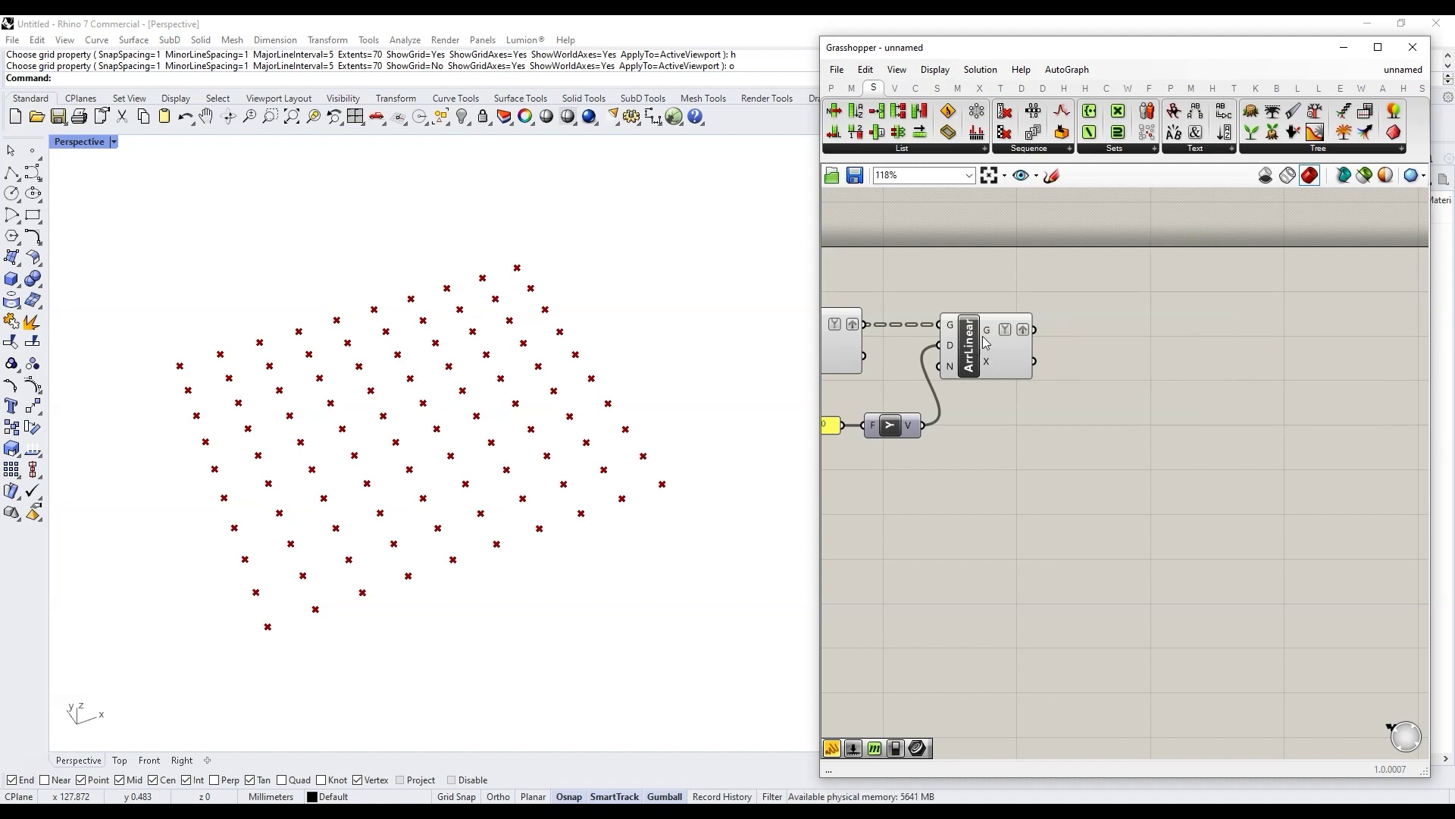
{"action": "double_click", "coordinate": [1133, 369]}
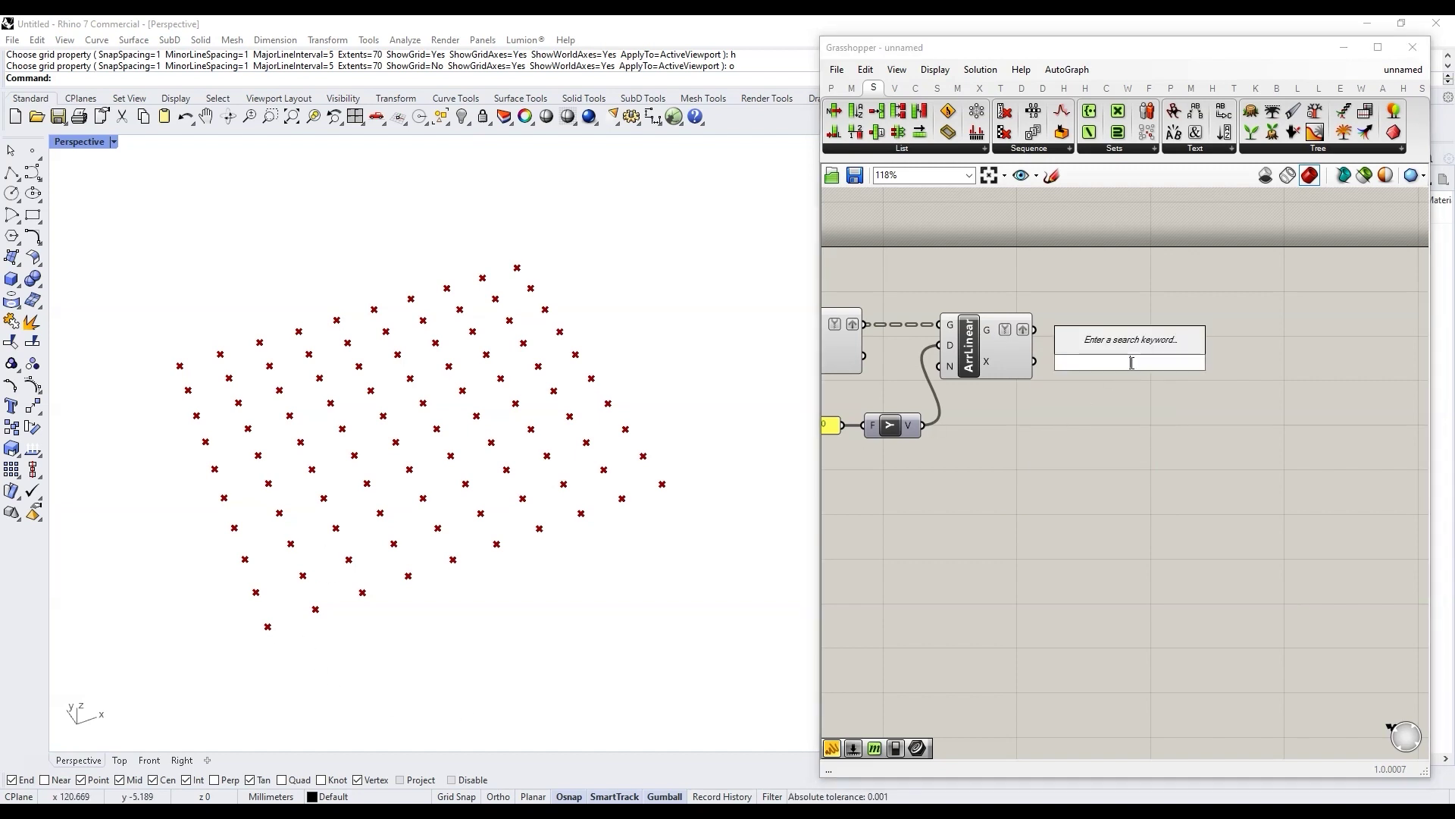
{"action": "type", "text": "veco"}
{"action": "type", "text": "t"}
{"action": "key", "text": "BackSpace"}
{"action": "type", "text": "tor xy"}
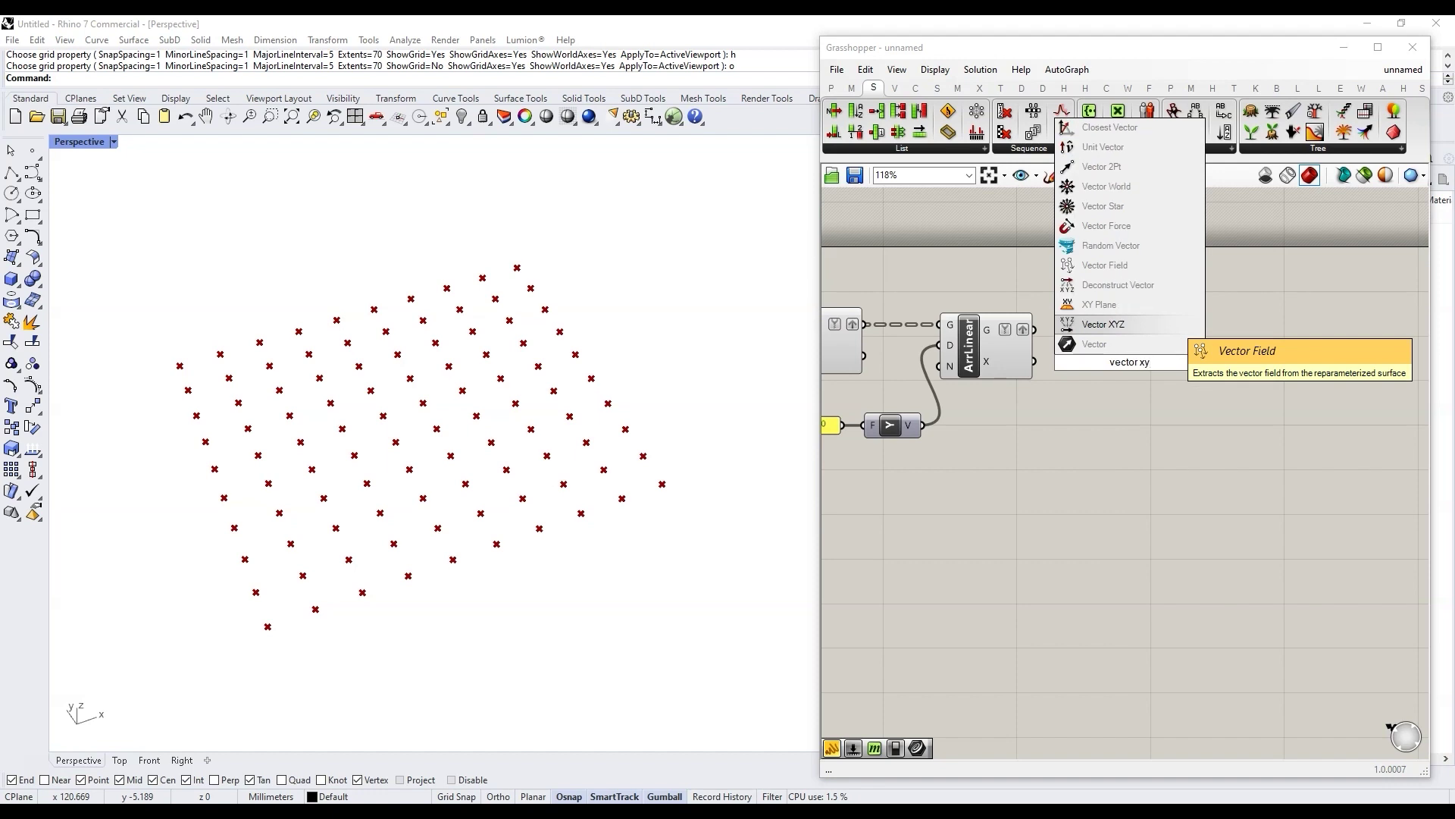
{"action": "key", "text": "Down"}
{"action": "key", "text": "Return"}
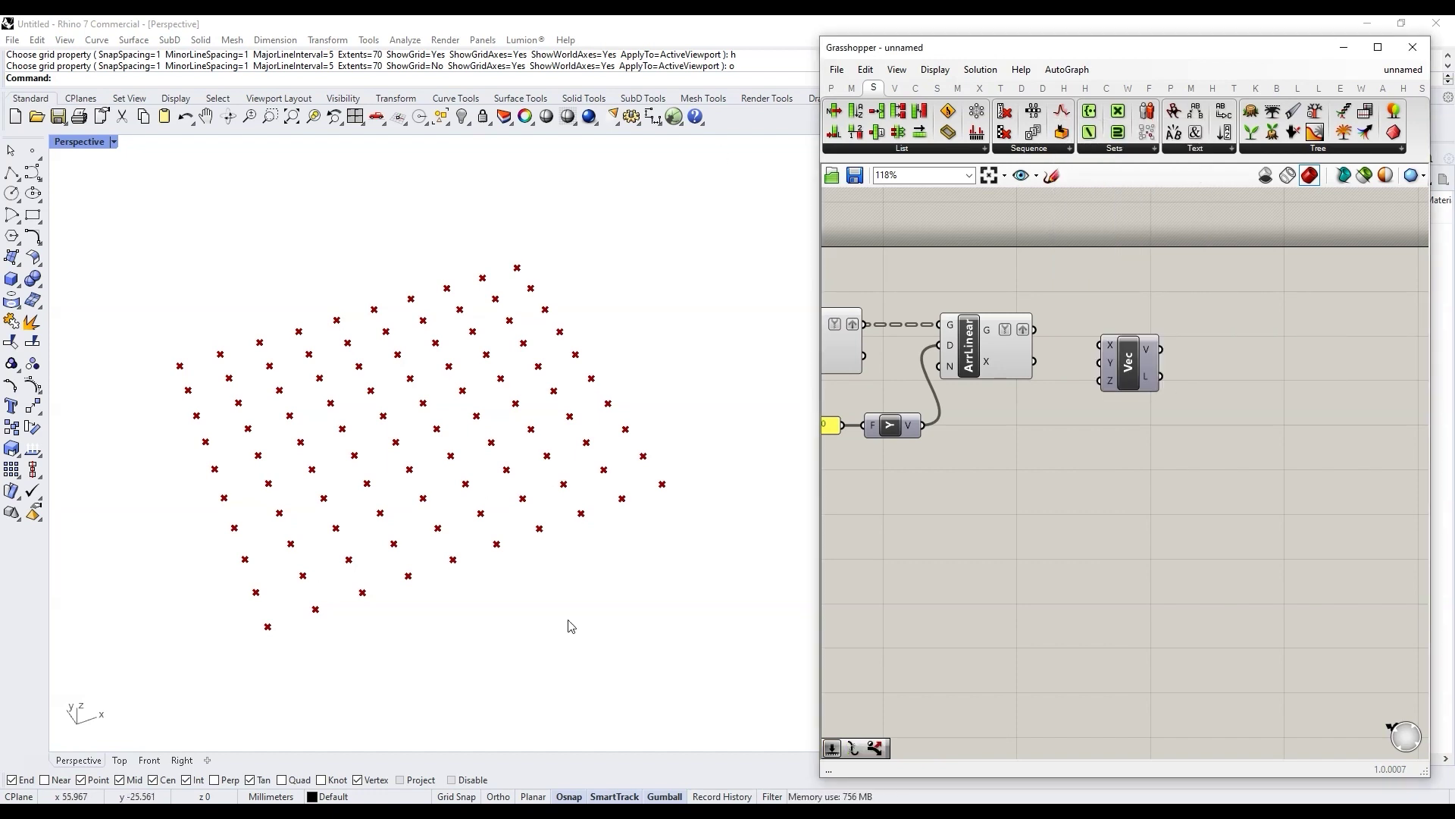
Step: Duplicate the Vector XYZ component, stack the two copies and place them lower on the canvas, beyond the second Linear Array
{"action": "left_click_drag", "start_coordinate": [1119, 369], "coordinate": [1144, 411]}
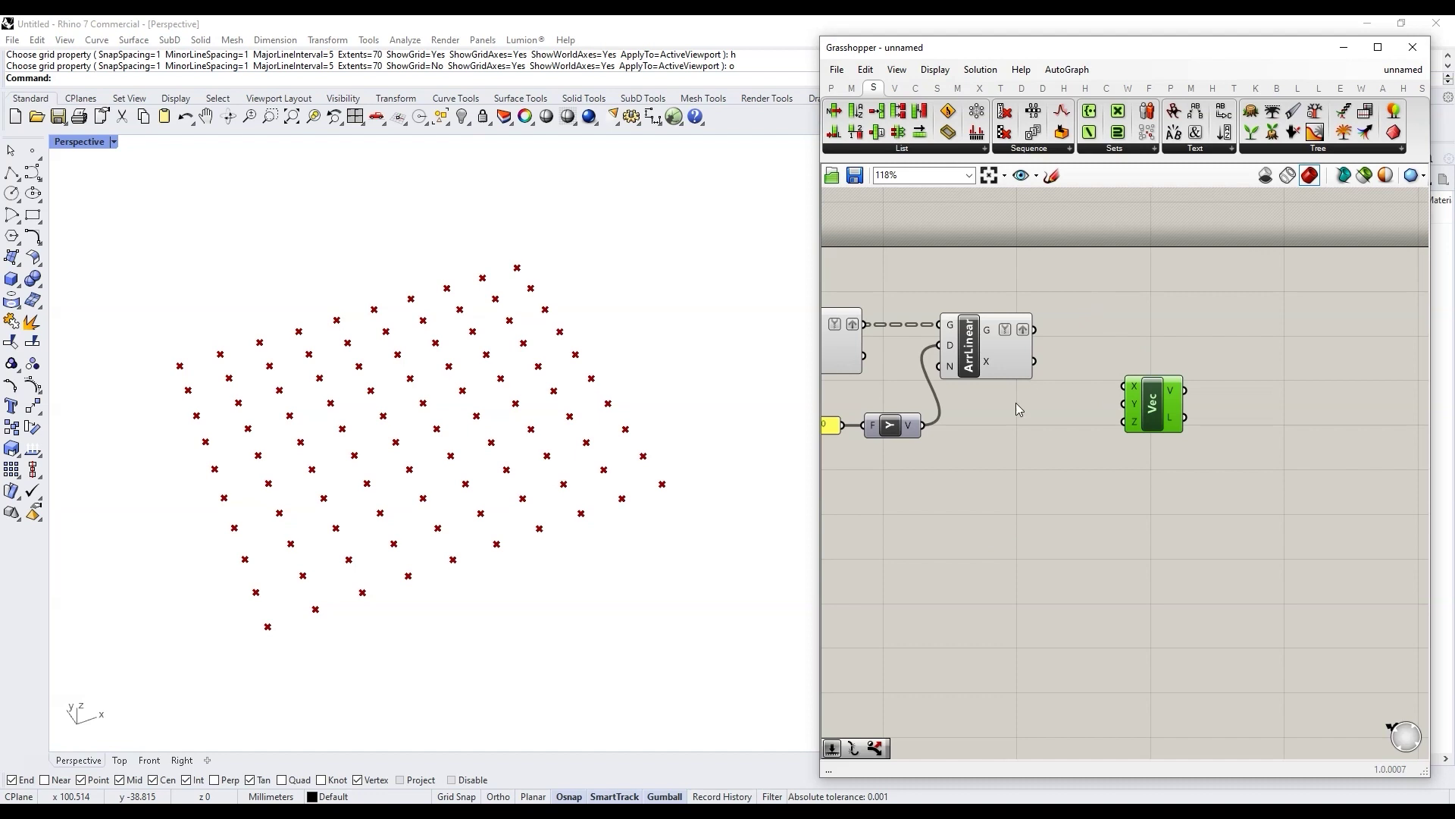
{"action": "left_click_drag", "start_coordinate": [1153, 406], "coordinate": [1168, 379]}
{"action": "left_click", "coordinate": [1320, 452]}
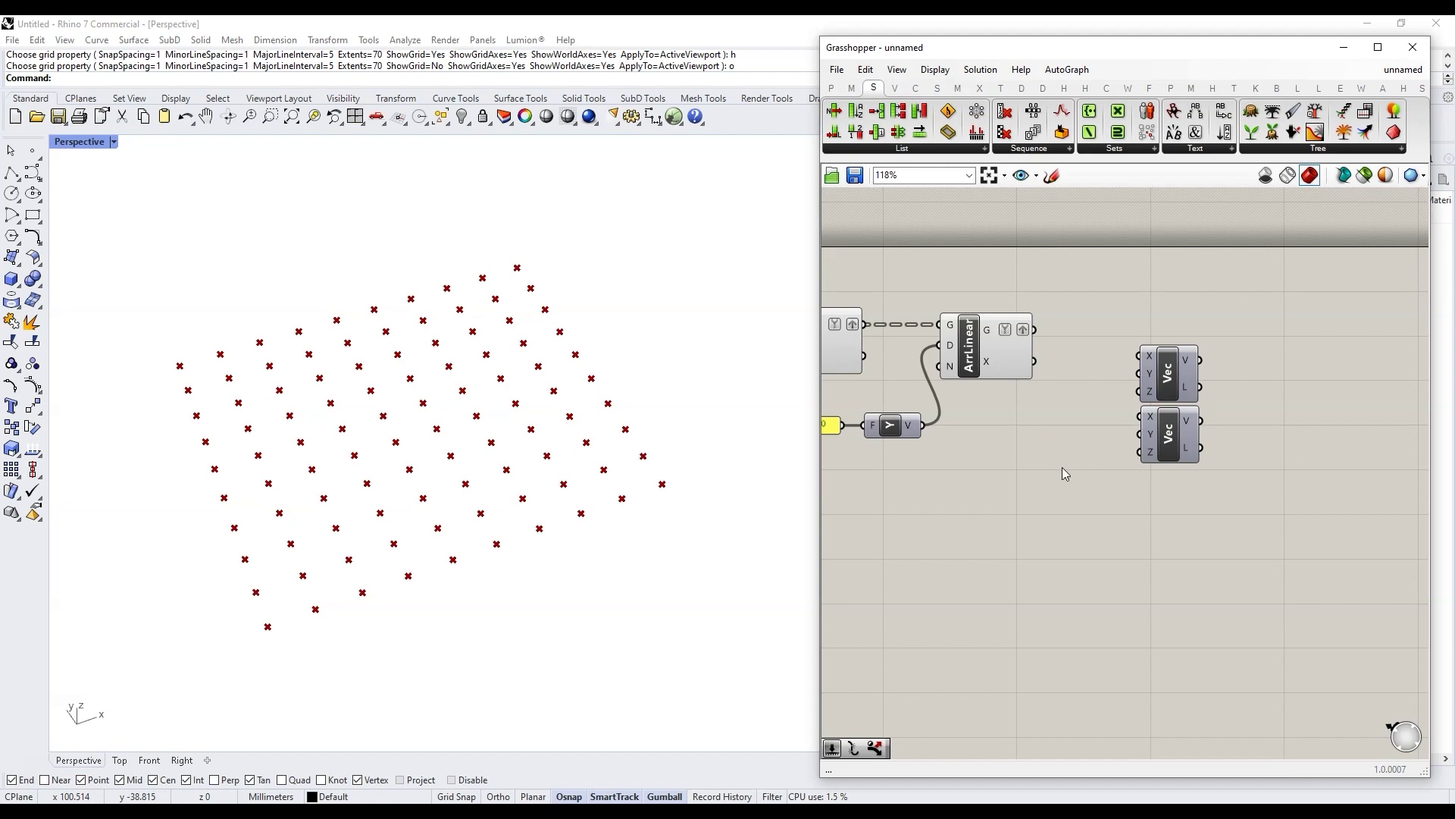
{"action": "mouse_move", "coordinate": [995, 335]}
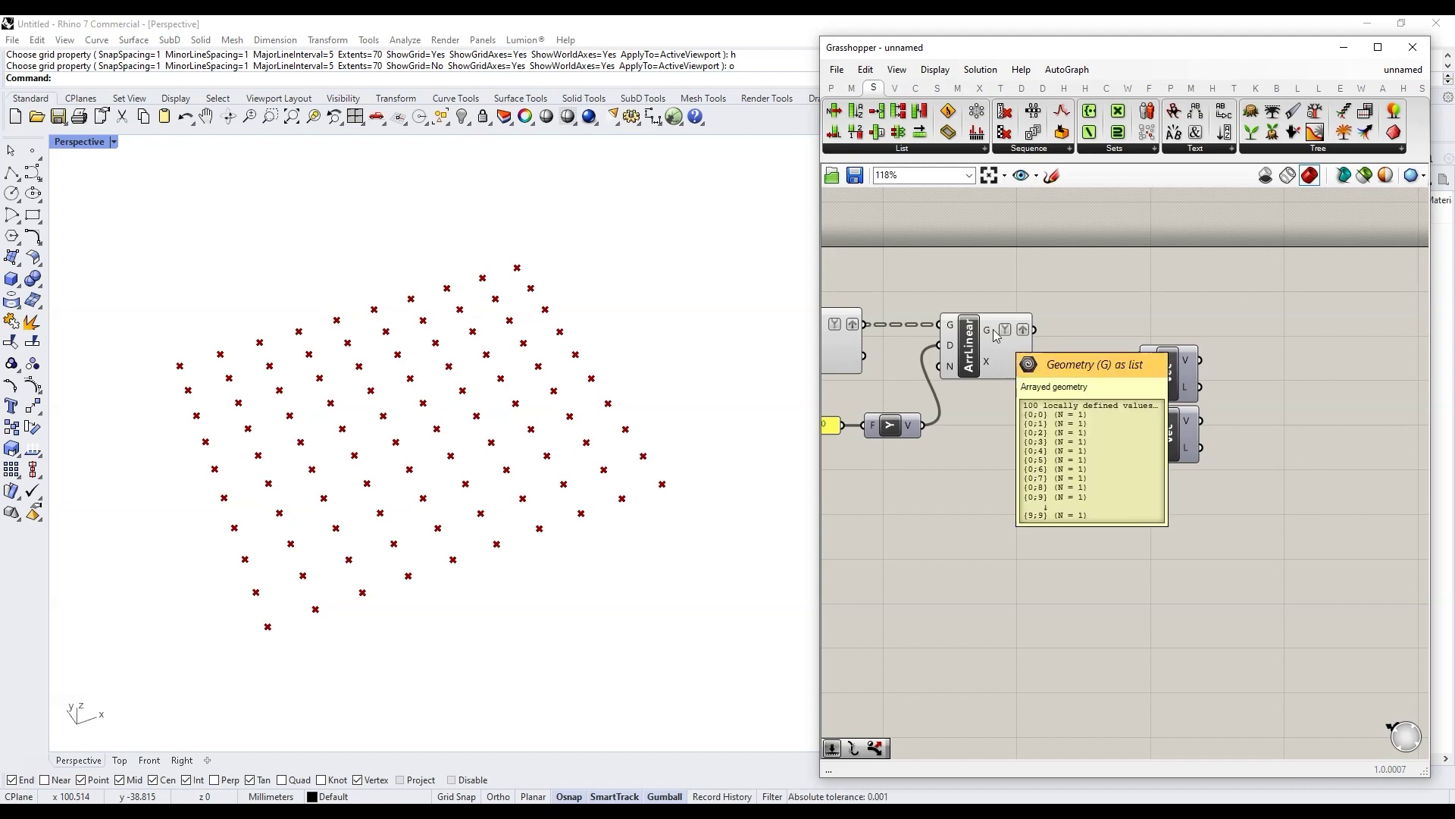
{"action": "left_click_drag", "start_coordinate": [1230, 447], "coordinate": [1138, 466]}
Step: Add a number slider at 0.100 with an upper limit of 3, placed before the two Vector XYZ components
{"action": "double_click", "coordinate": [986, 462]}
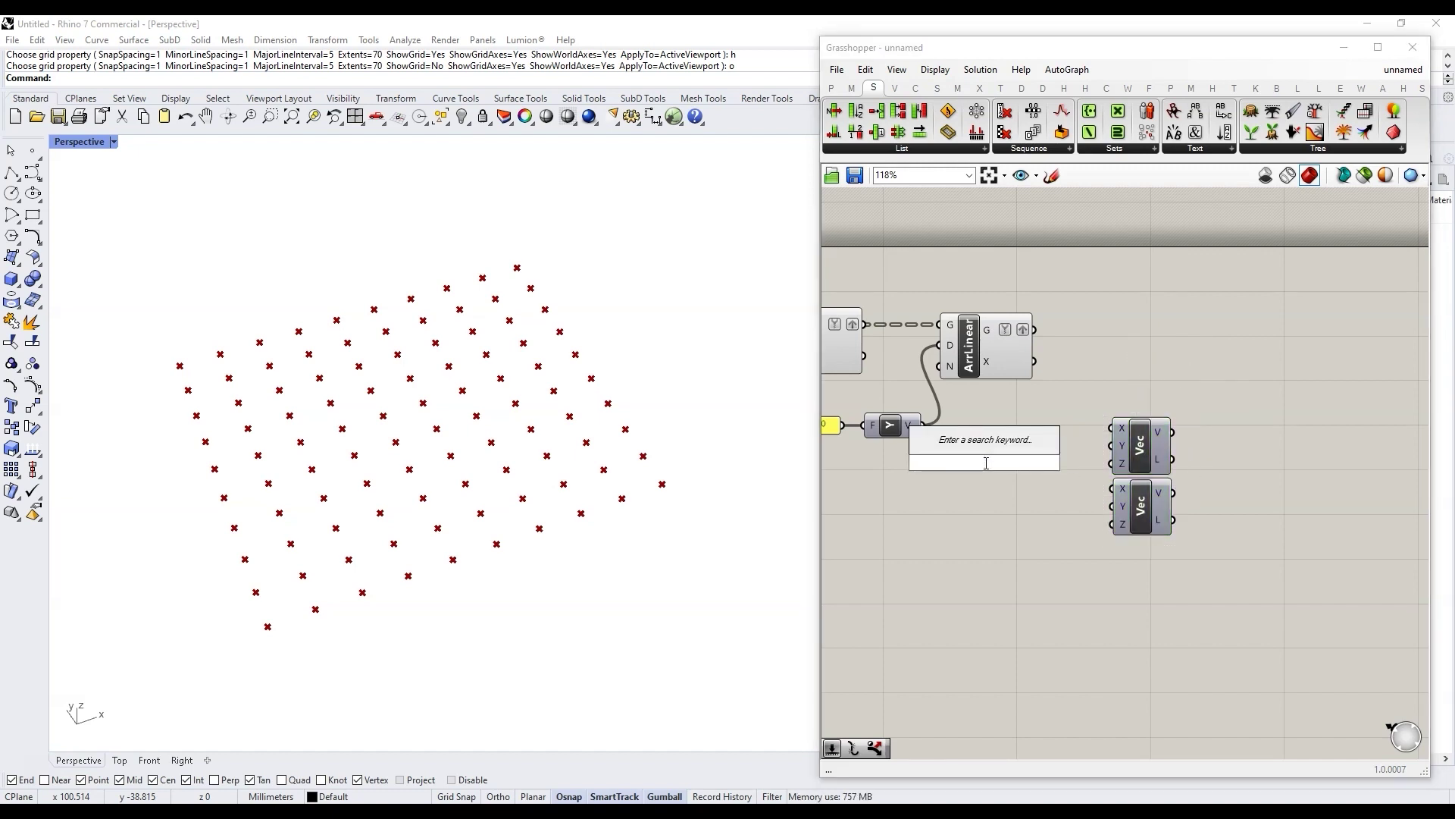
{"action": "type", "text": "0.100<"}
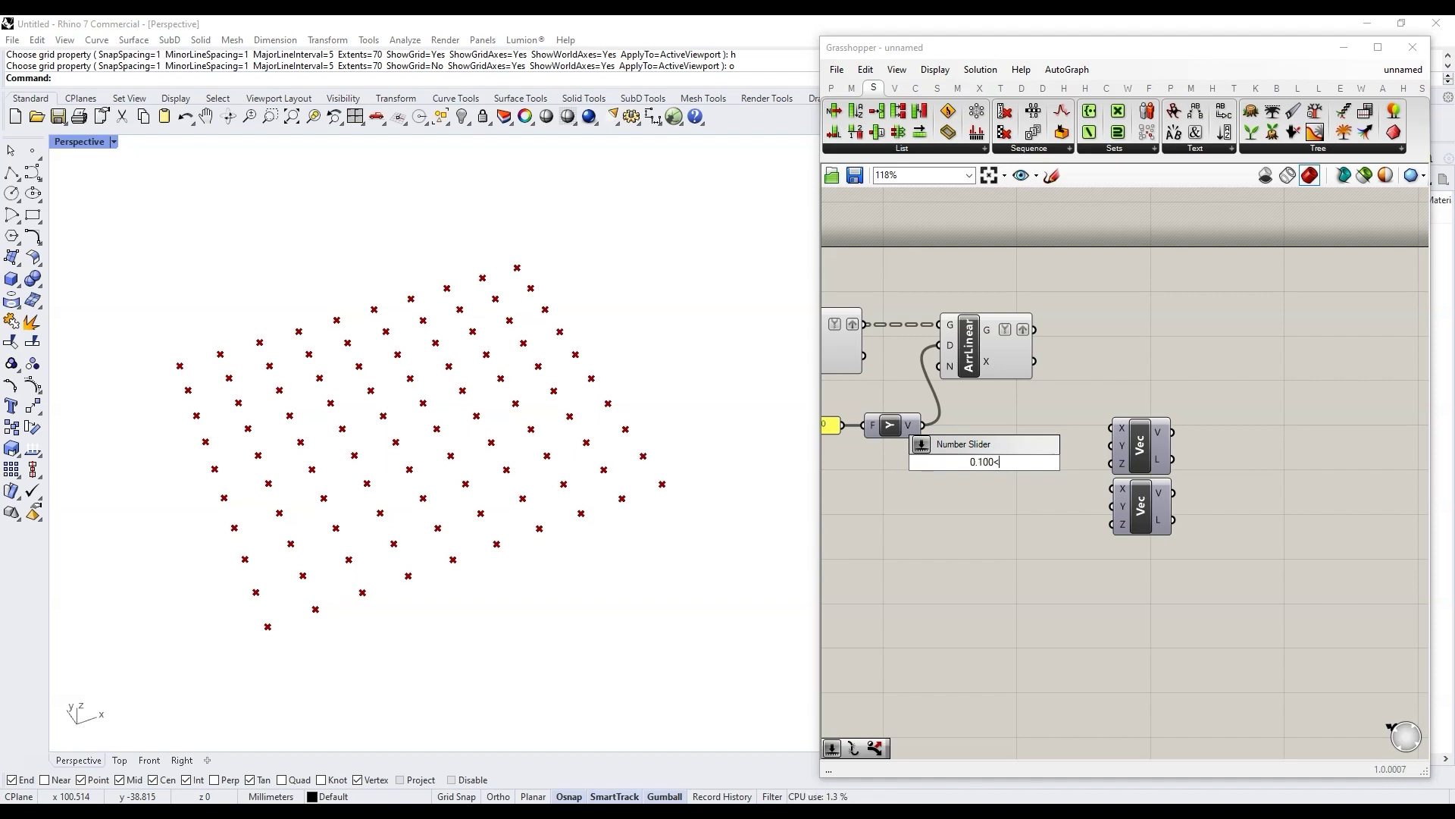
{"action": "type", "text": "3"}
{"action": "key", "text": "Return"}
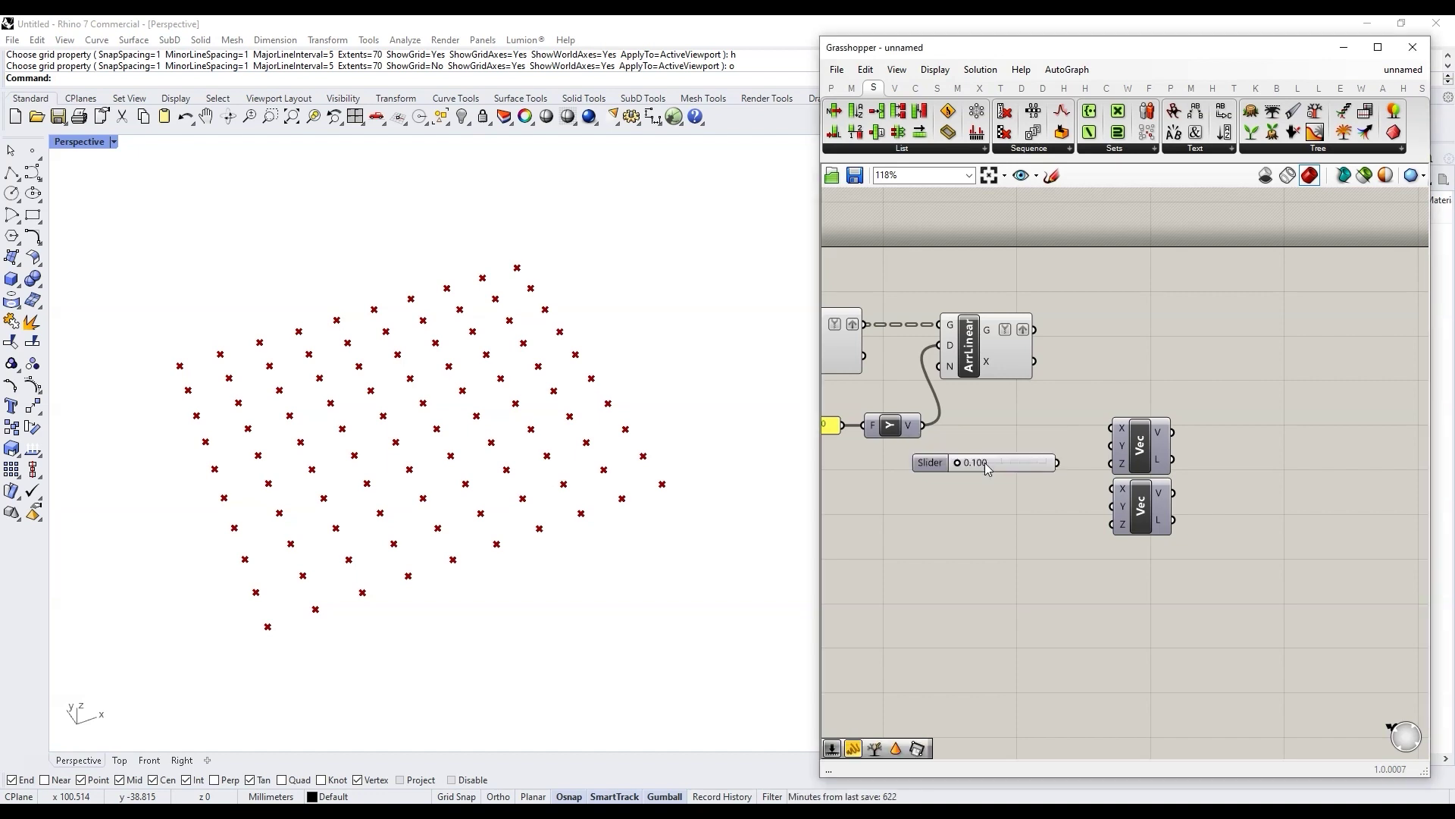
{"action": "left_click_drag", "start_coordinate": [942, 469], "coordinate": [929, 500]}
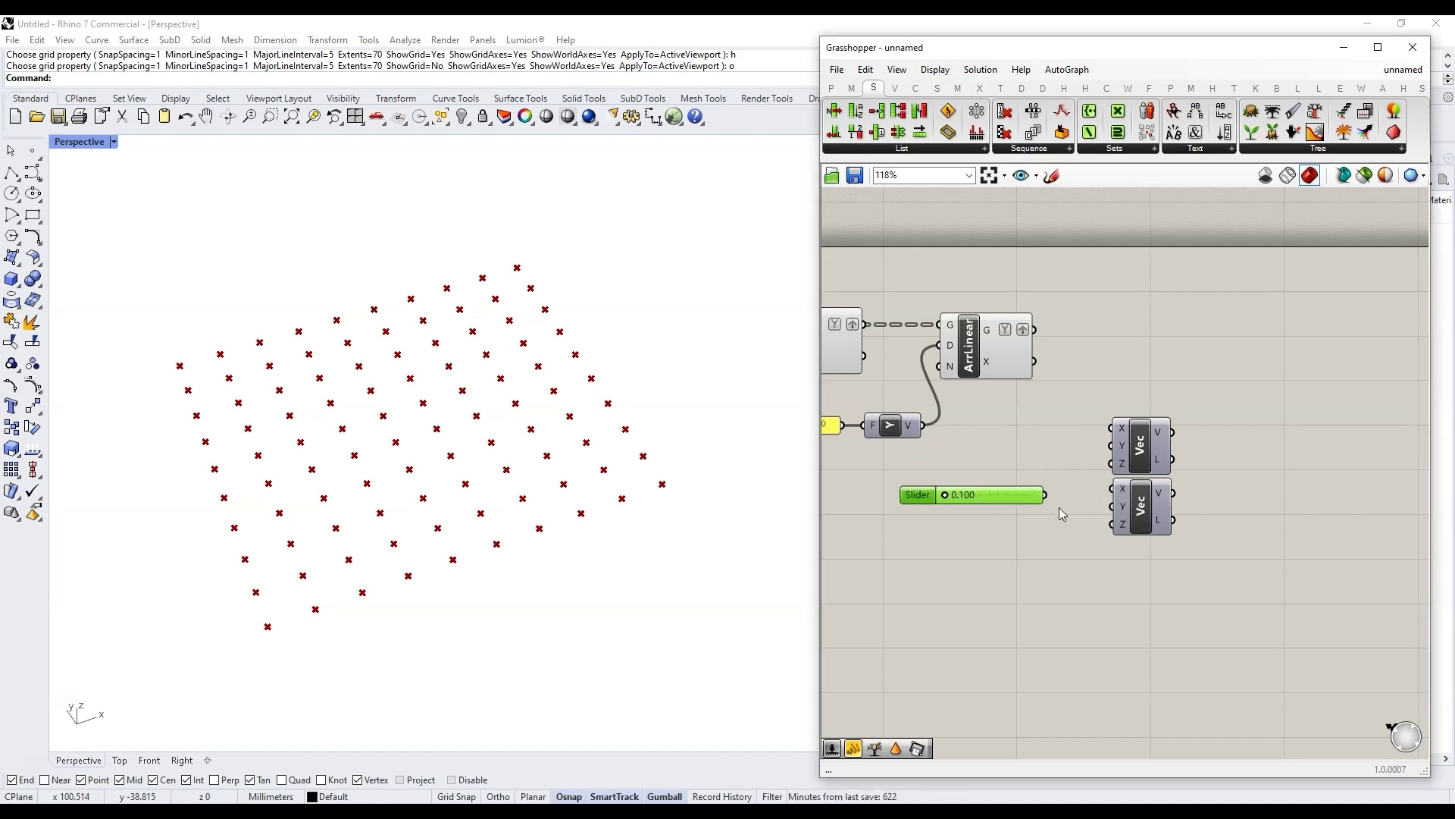
Step: Add a Negative component fed by the slider and shift the two Vector XYZ components to make room for it
{"action": "double_click", "coordinate": [1078, 588]}
{"action": "type", "text": "neg"}
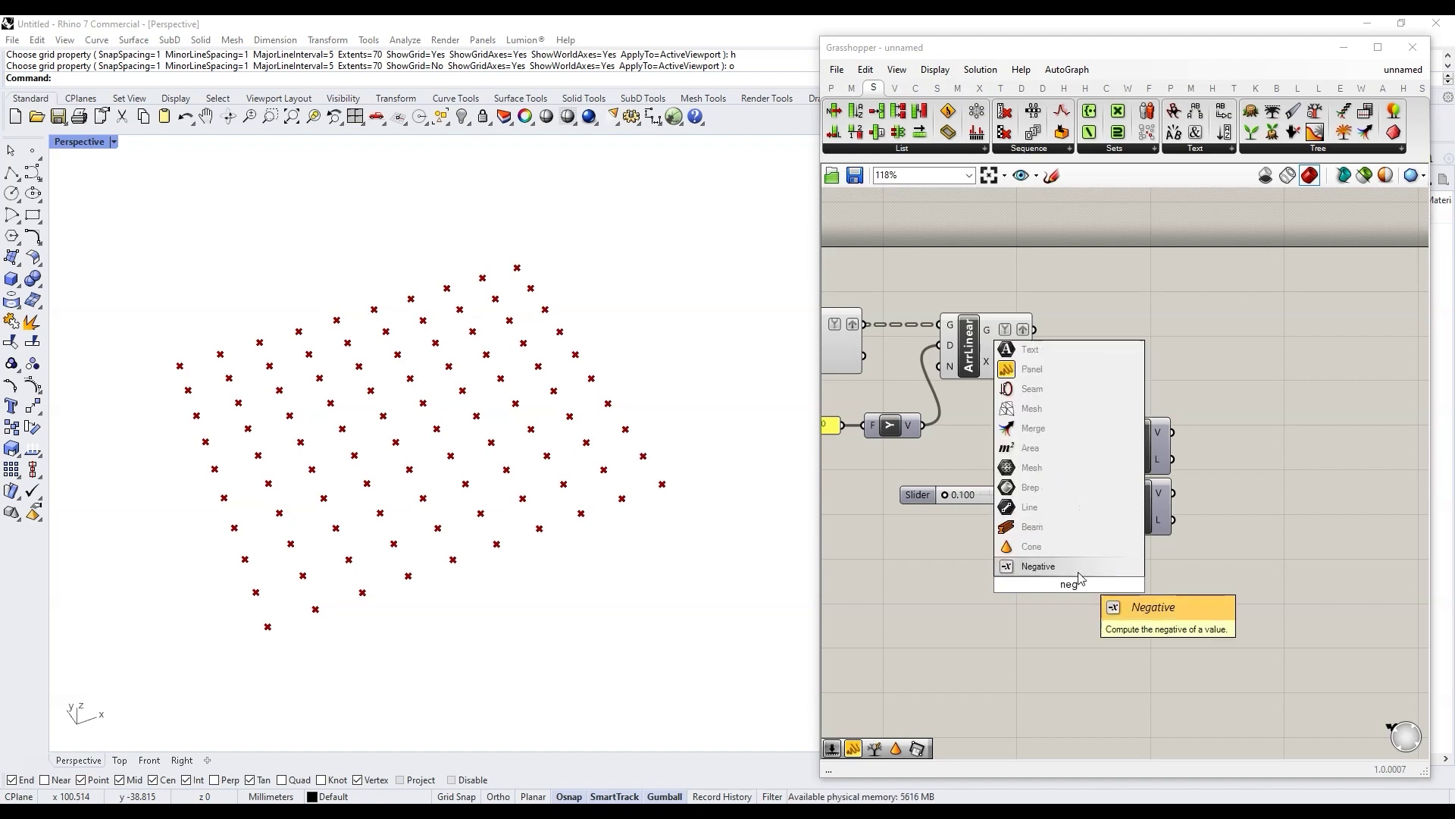
{"action": "key", "text": "Return"}
{"action": "left_click_drag", "start_coordinate": [935, 498], "coordinate": [908, 531]}
{"action": "left_click_drag", "start_coordinate": [1017, 528], "coordinate": [1040, 584]}
{"action": "left_click_drag", "start_coordinate": [1199, 526], "coordinate": [1099, 407]}
{"action": "left_click_drag", "start_coordinate": [1141, 447], "coordinate": [1176, 493]}
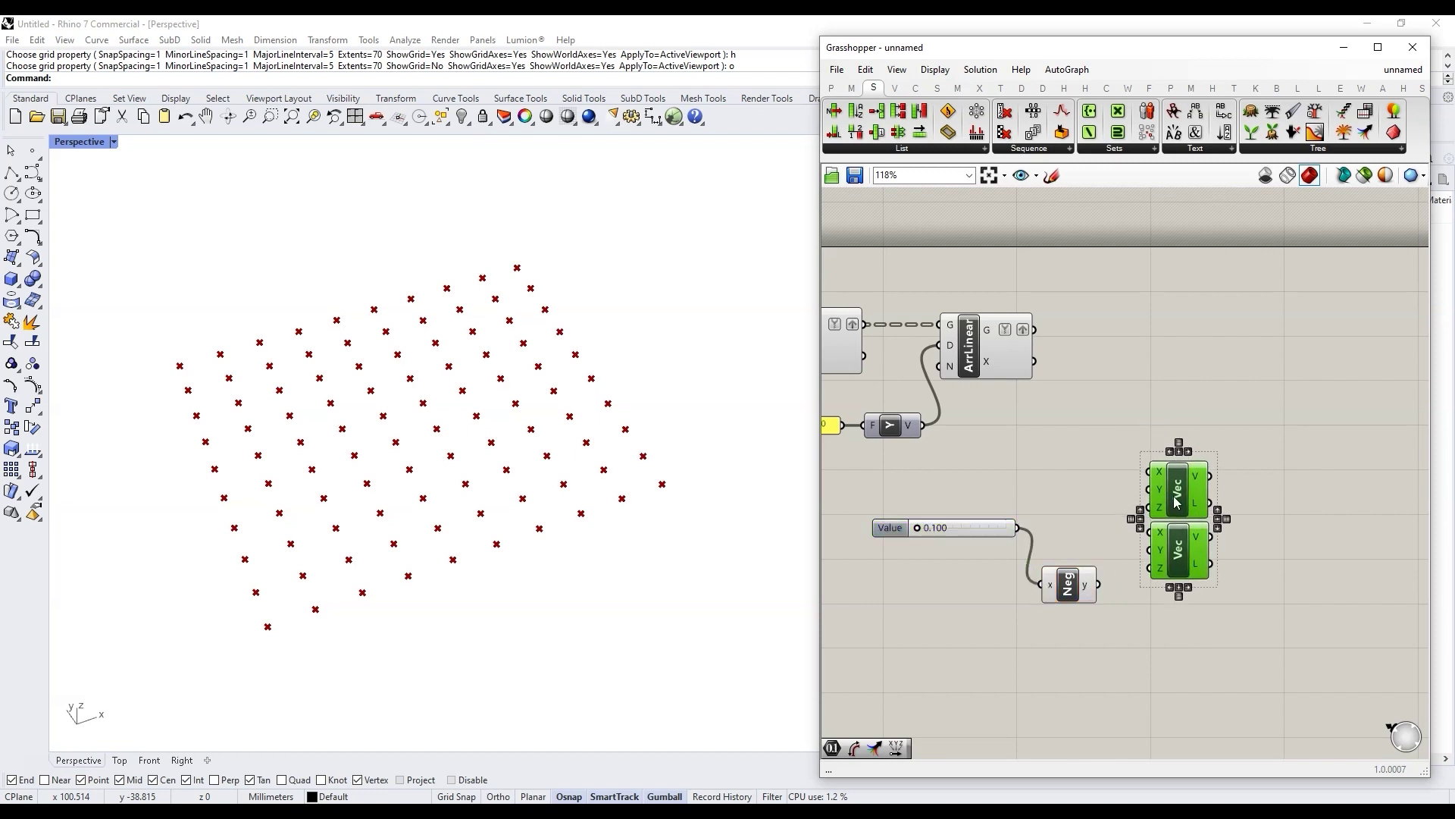
Step: Wire the slider to X and Y of the upper Vector XYZ and the Negative output to X and Y of the lower one
{"action": "left_click_drag", "start_coordinate": [1018, 529], "coordinate": [1148, 474]}
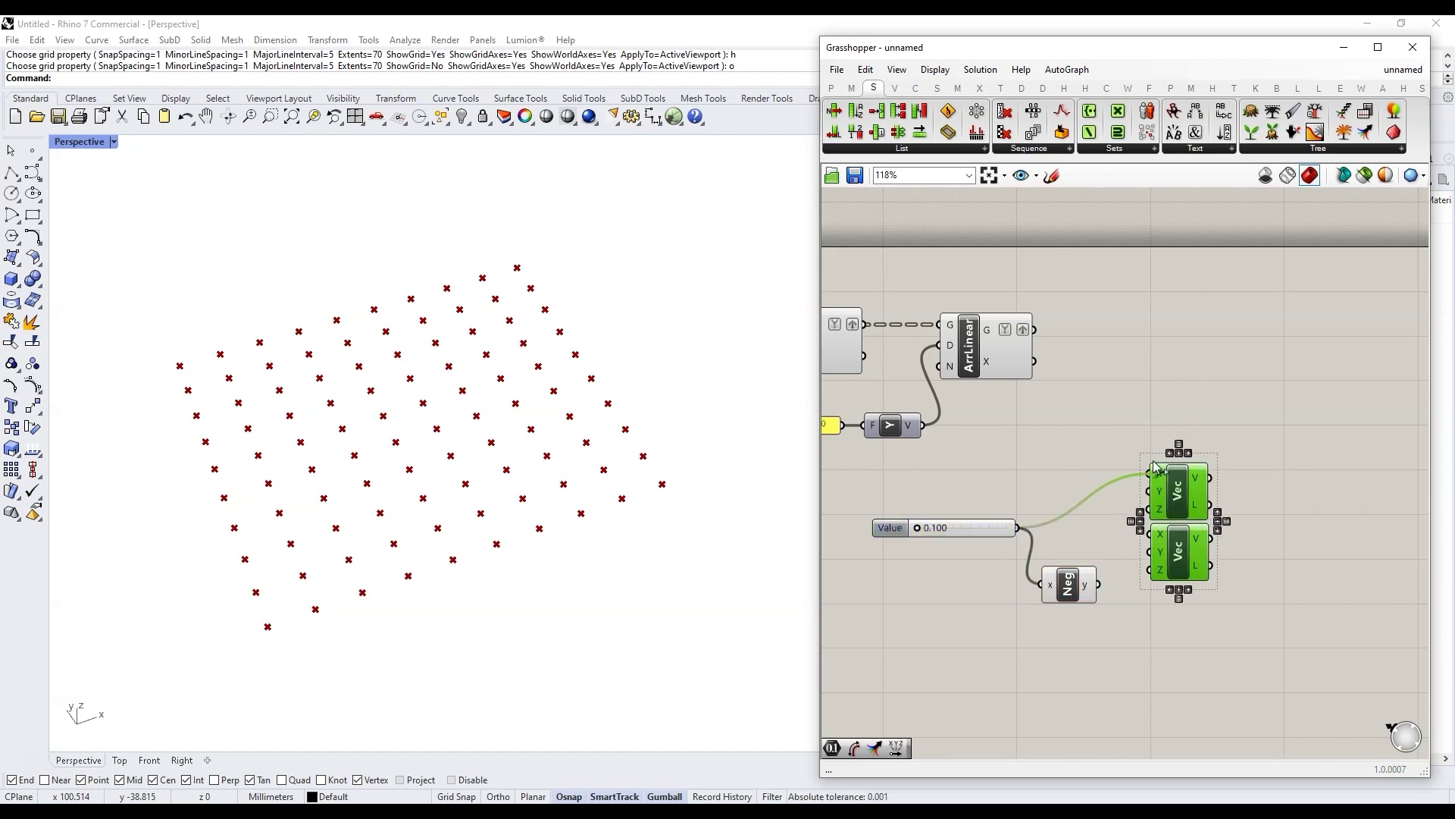
{"action": "left_click_drag", "start_coordinate": [1020, 529], "coordinate": [1150, 491]}
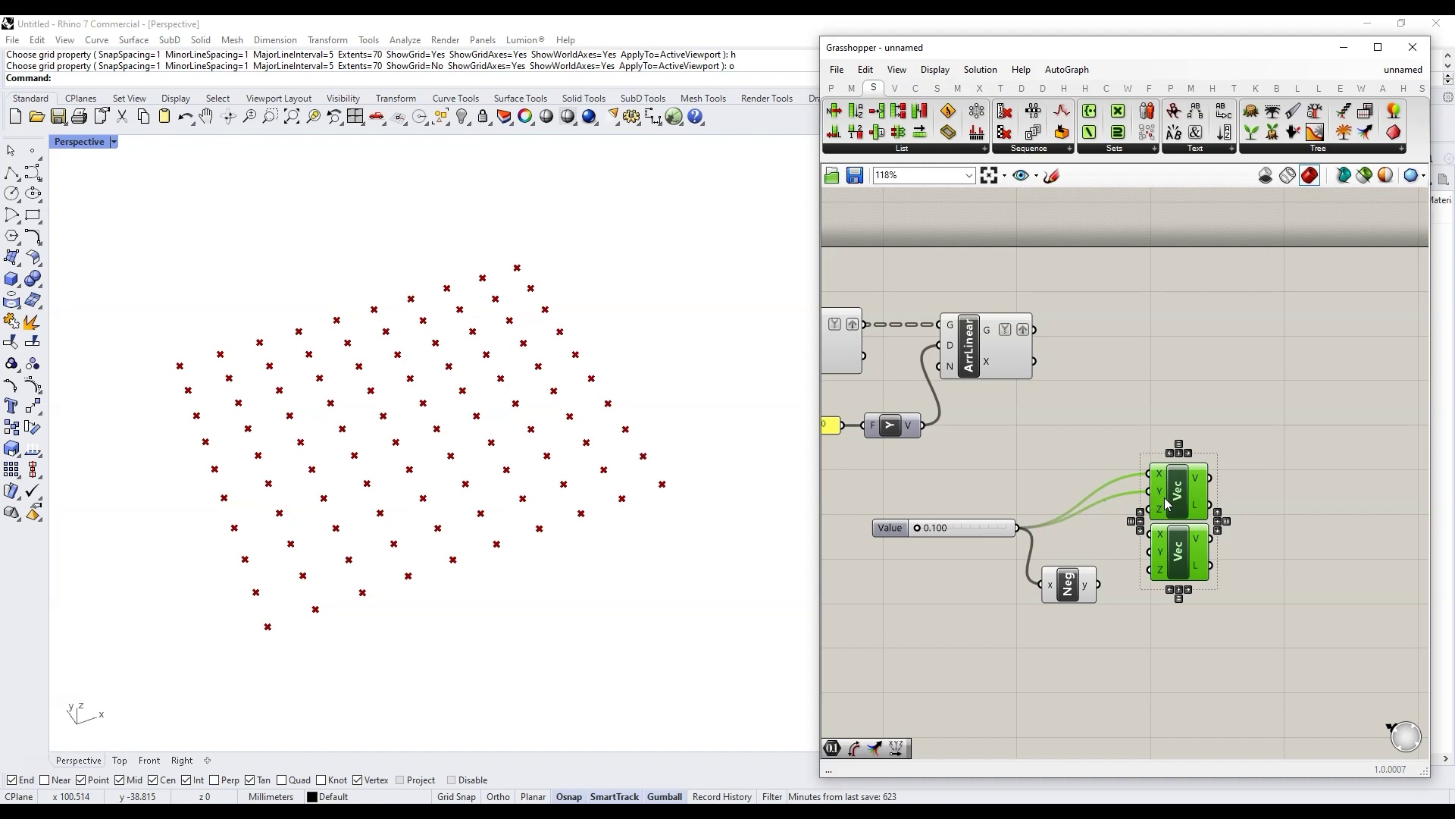
{"action": "left_click_drag", "start_coordinate": [1098, 584], "coordinate": [1148, 535]}
{"action": "left_click_drag", "start_coordinate": [1099, 584], "coordinate": [1149, 552]}
Step: Add a Rectangle 2Pt component and place it beyond the two Vector XYZ components
{"action": "double_click", "coordinate": [1295, 468]}
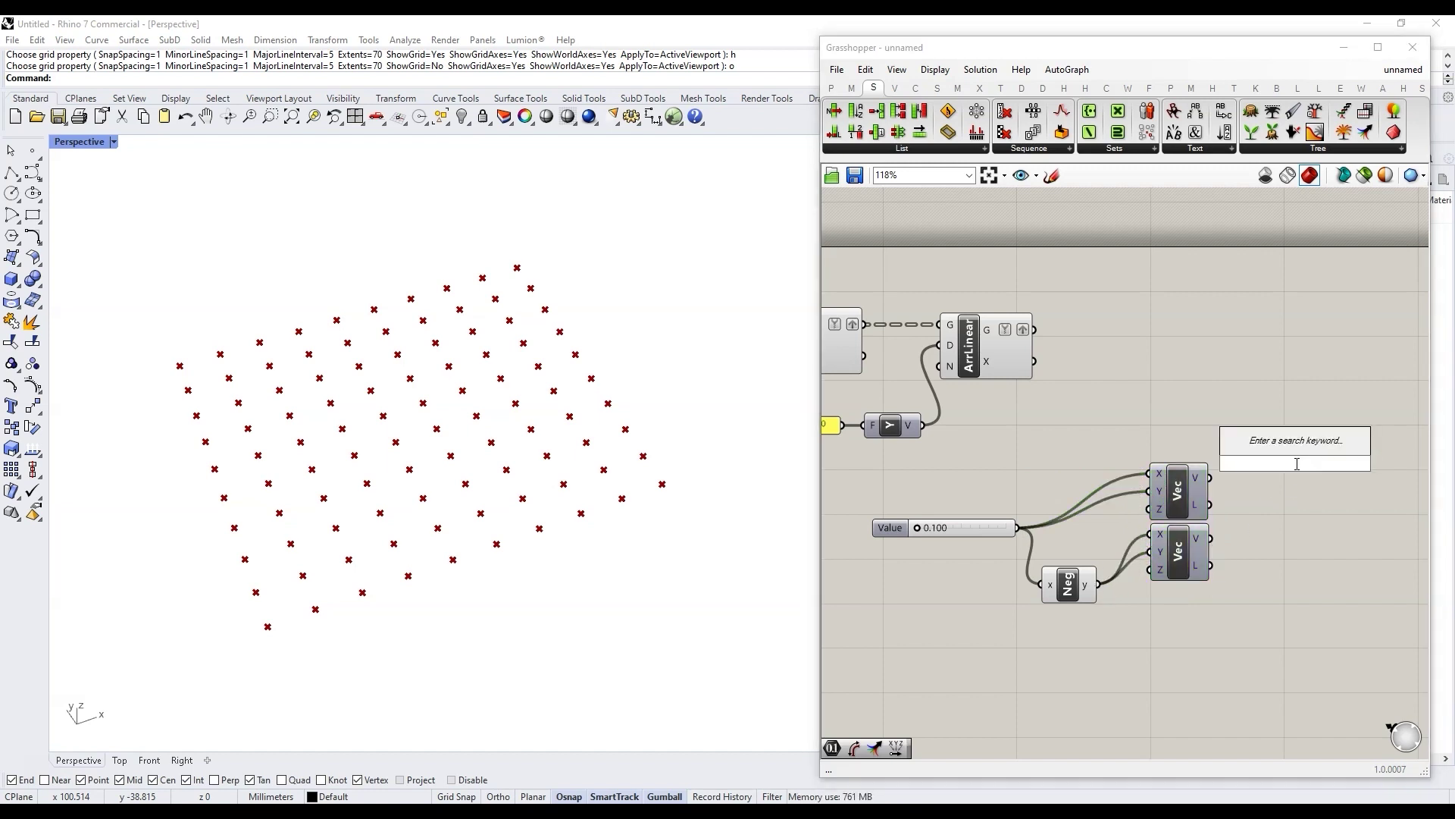
{"action": "type", "text": "rect"}
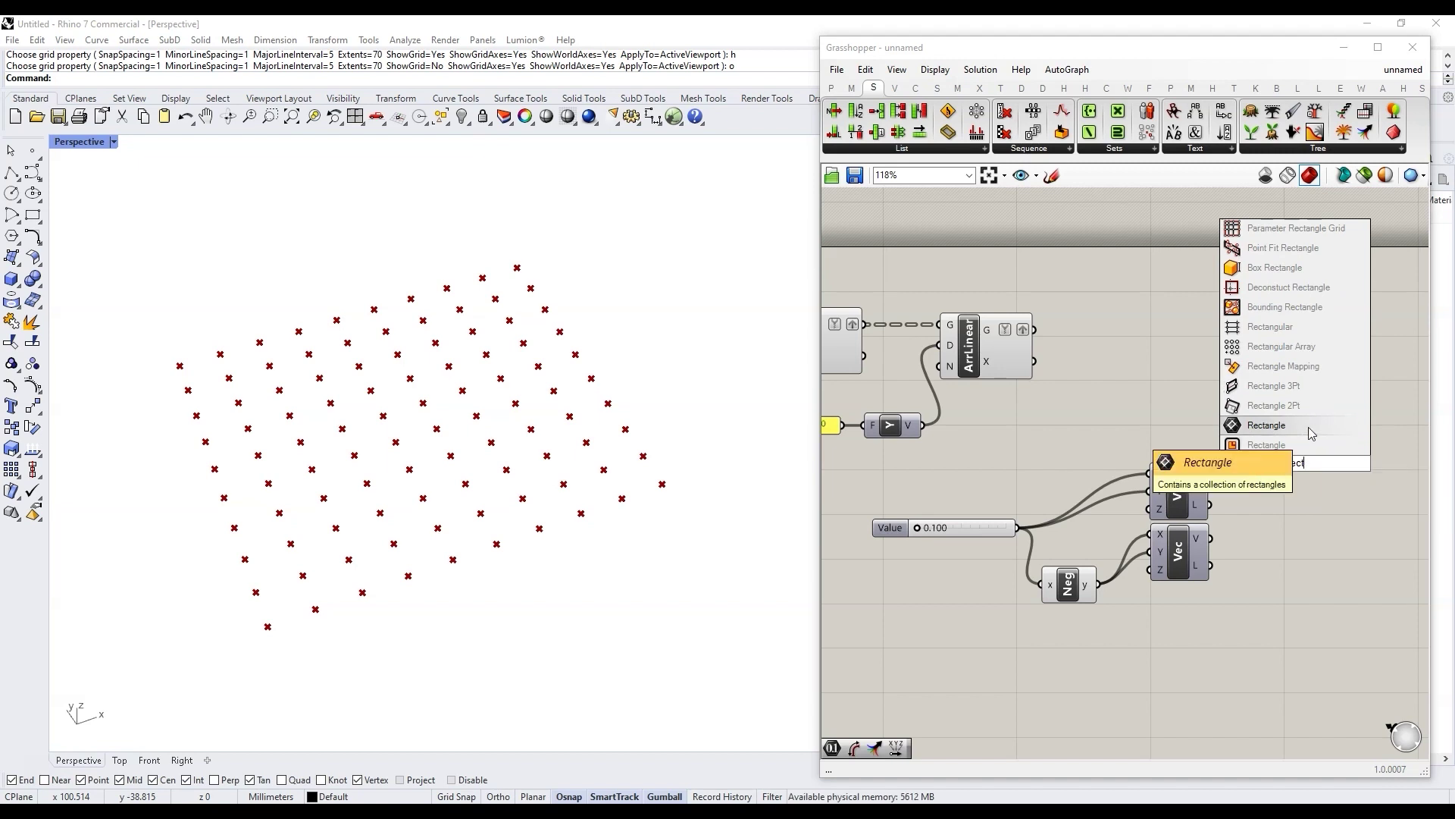
{"action": "left_click", "coordinate": [1297, 408]}
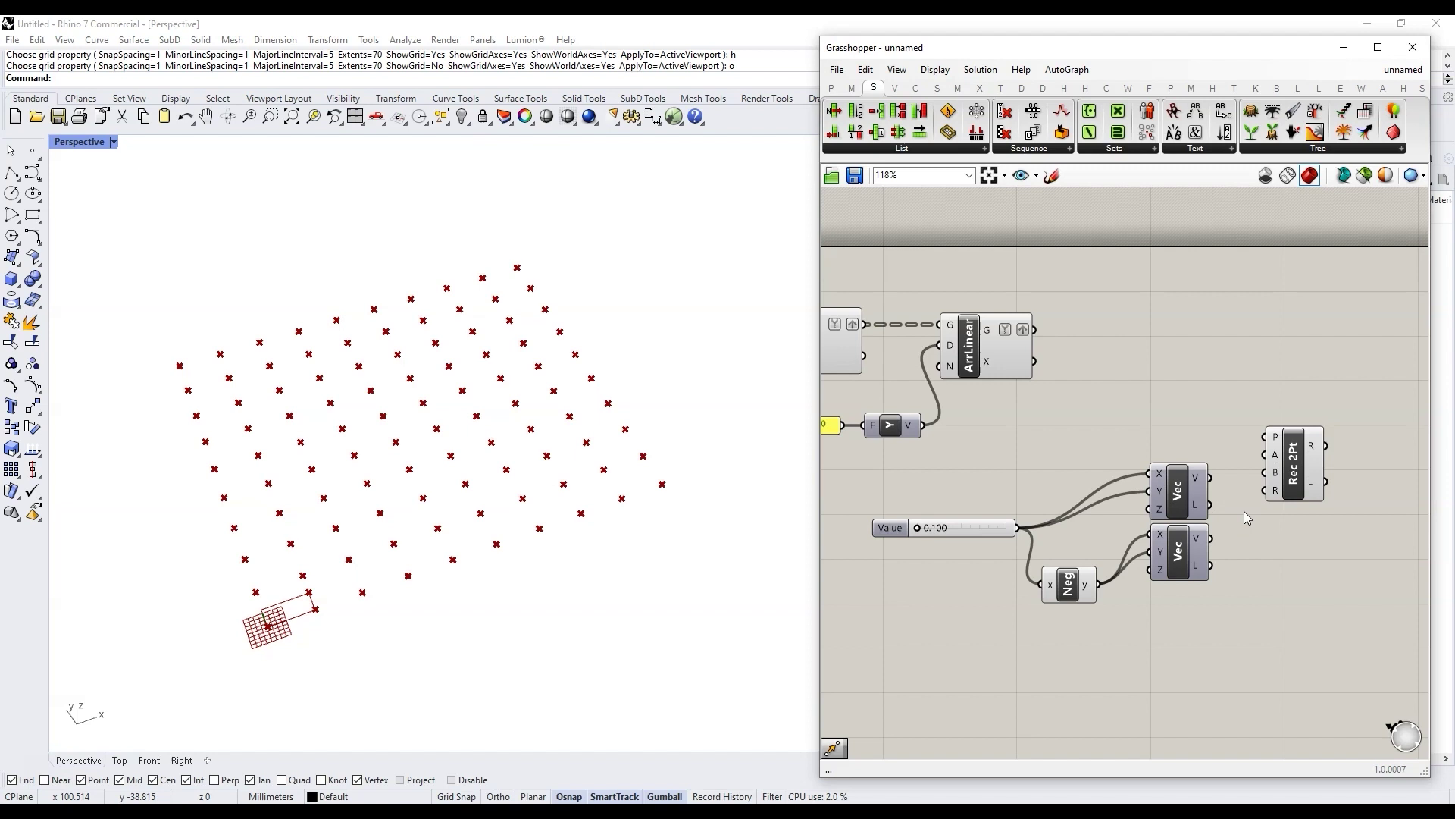
{"action": "right_click_drag", "start_coordinate": [1052, 496], "coordinate": [956, 501]}
{"action": "left_click_drag", "start_coordinate": [1198, 466], "coordinate": [1244, 466]}
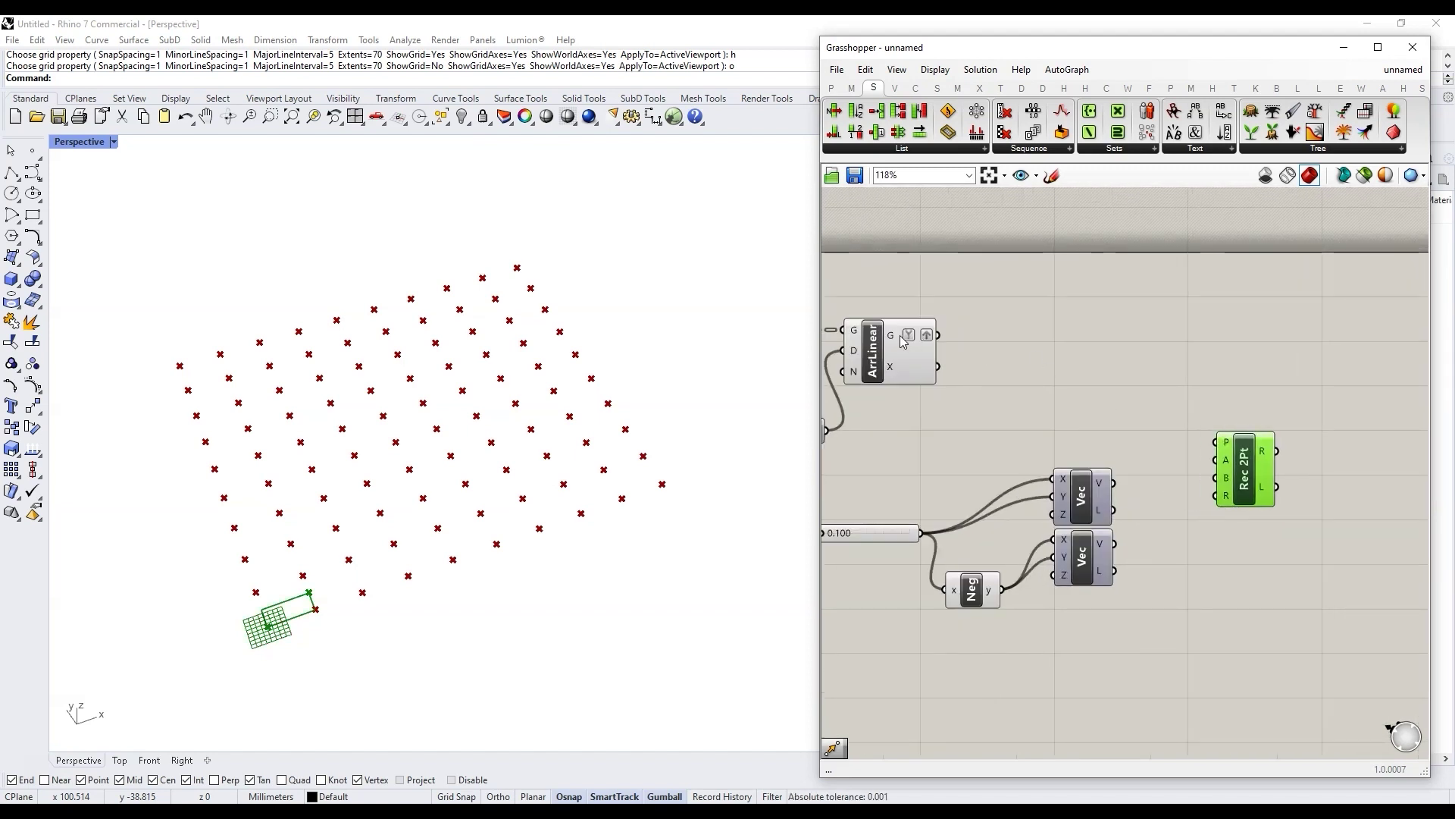
Step: Add a Move component translating the second Linear Array's geometry by both Vector XYZ outputs
{"action": "mouse_move", "coordinate": [903, 342]}
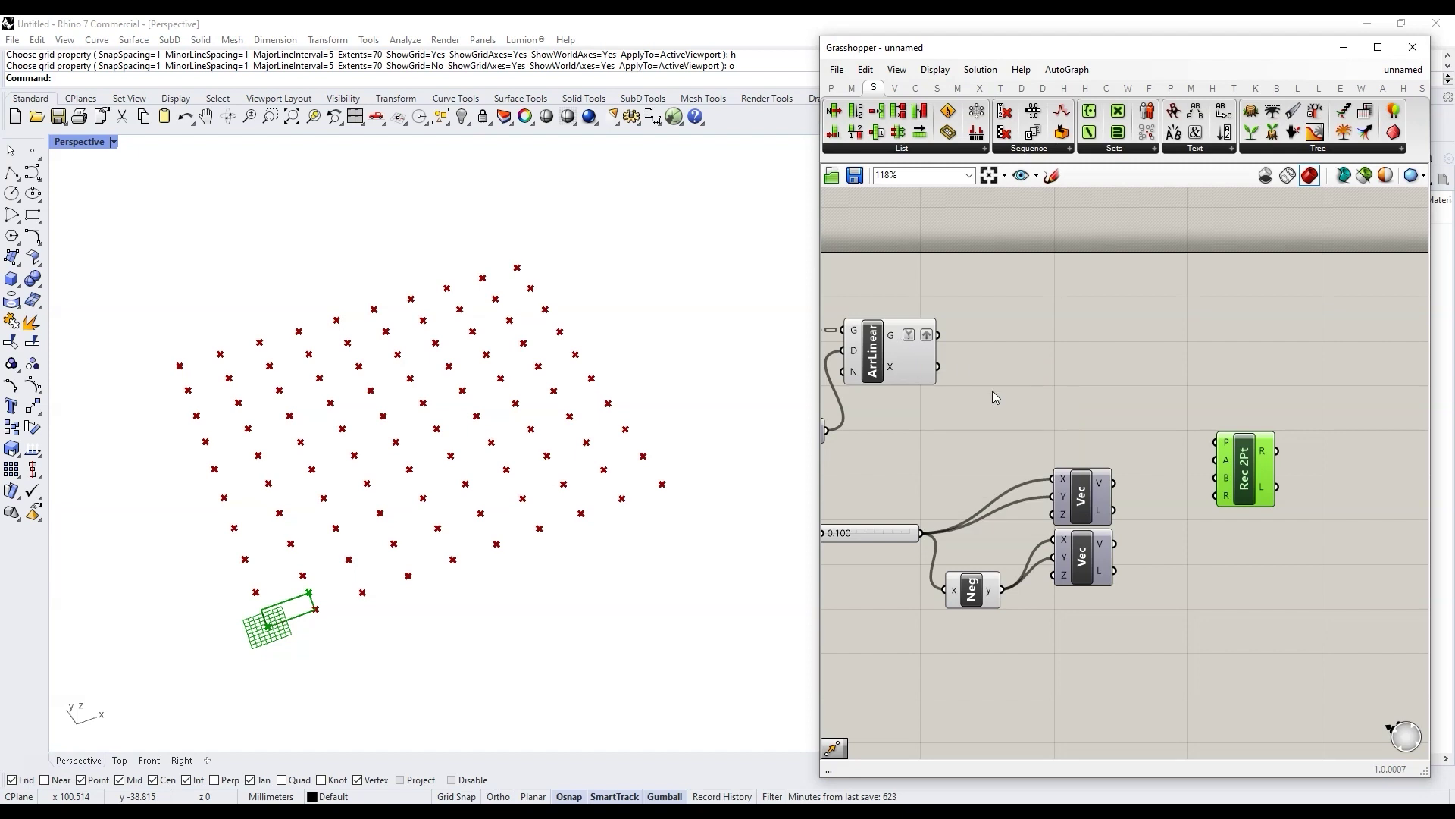
{"action": "left_click_drag", "start_coordinate": [1129, 453], "coordinate": [1030, 590]}
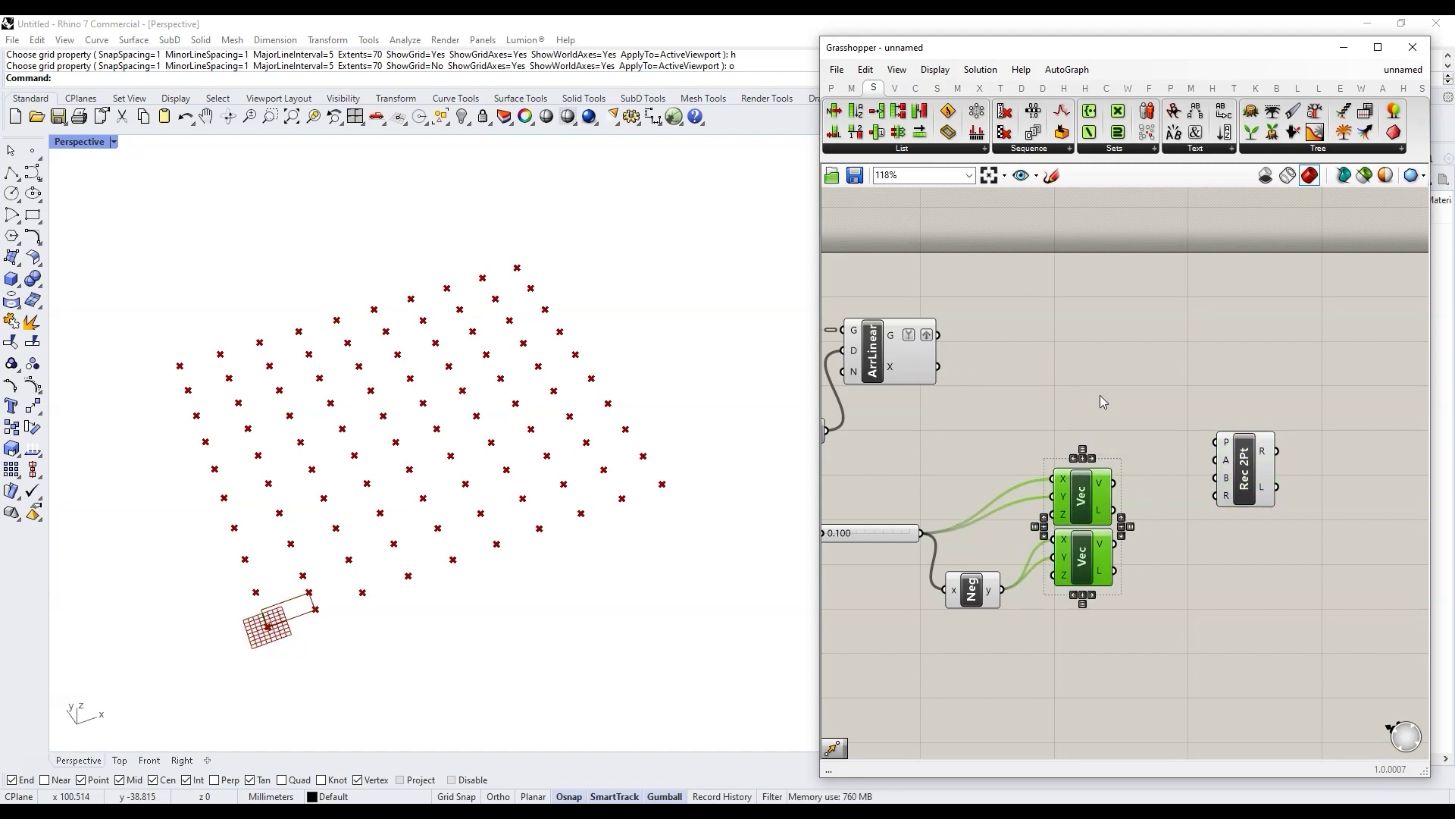
{"action": "double_click", "coordinate": [1125, 374]}
{"action": "type", "text": "move"}
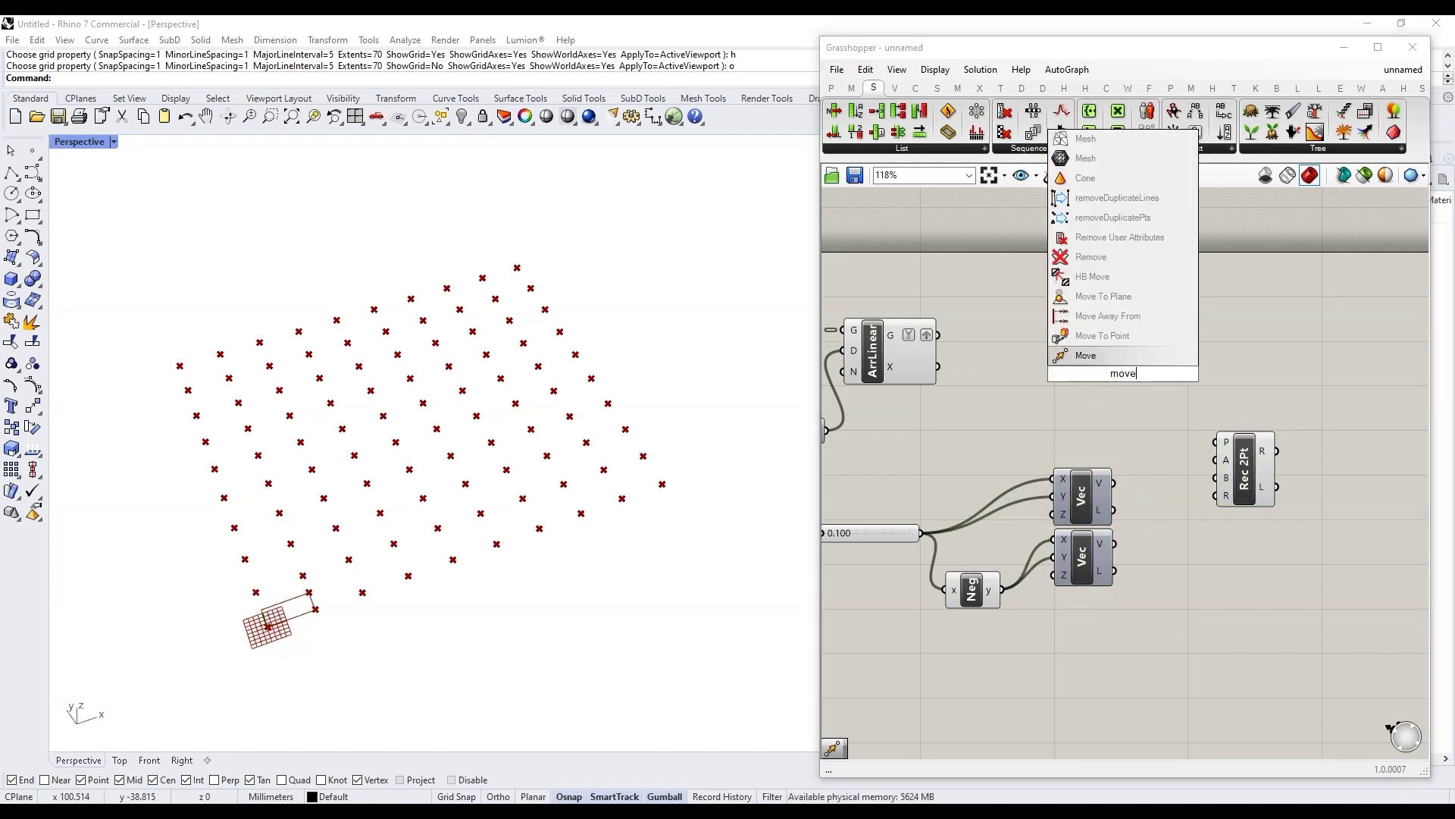
{"action": "key", "text": "Return"}
{"action": "scroll", "coordinate": [1126, 396], "scroll_direction": "up", "scroll_amount": 2}
{"action": "left_click_drag", "start_coordinate": [1108, 516], "coordinate": [1137, 399]}
{"action": "left_click_drag", "start_coordinate": [1110, 600], "coordinate": [1137, 399]}
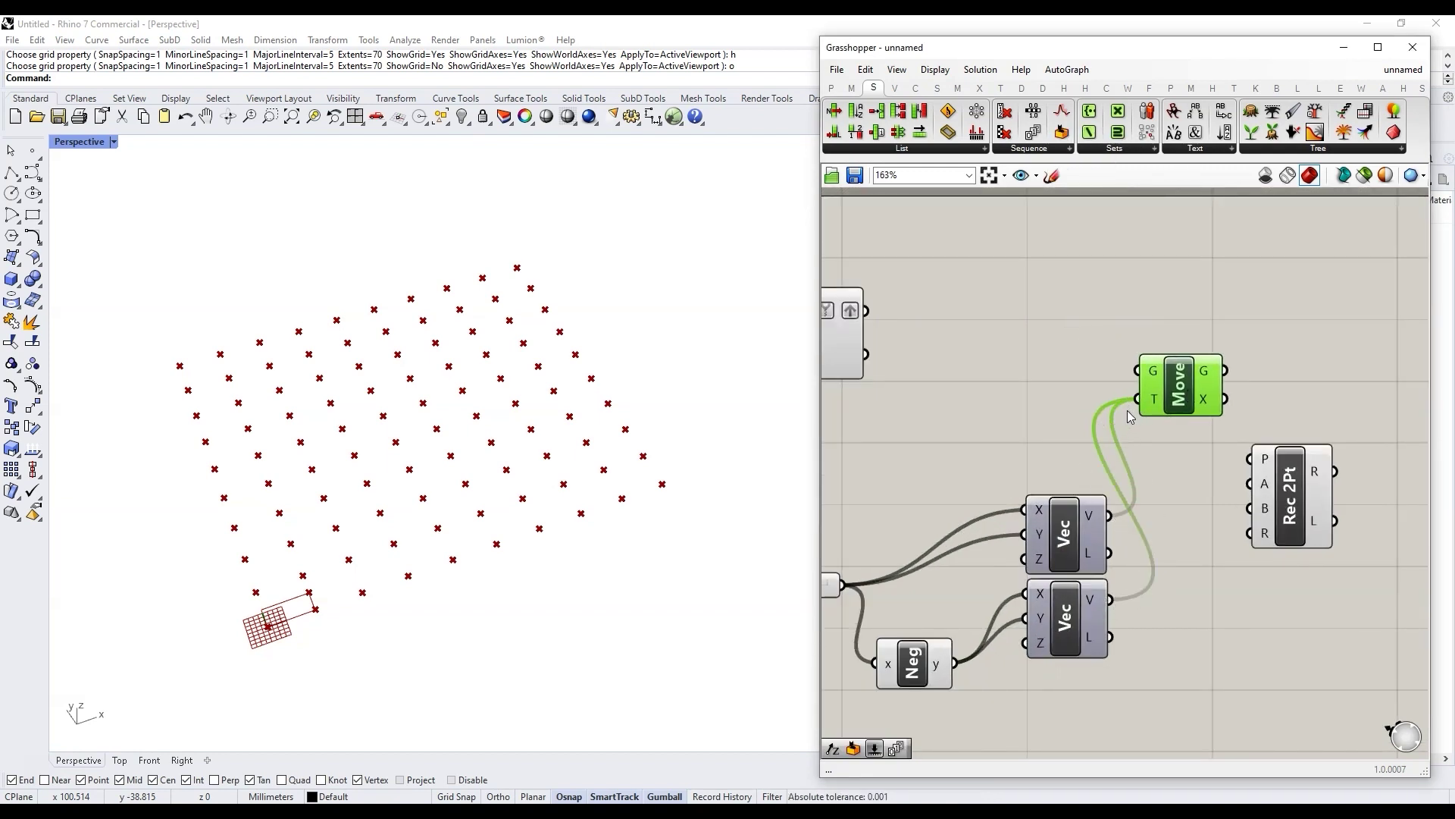
{"action": "left_click_drag", "start_coordinate": [867, 311], "coordinate": [1136, 370]}
Step: Set the slider driving the vectors to 1.298 and view the moved point pairs from a steeper angle
{"action": "scroll", "coordinate": [1137, 370], "scroll_direction": "down", "scroll_amount": 1}
{"action": "right_click_drag", "start_coordinate": [888, 572], "coordinate": [1006, 514]}
{"action": "scroll", "coordinate": [1005, 514], "scroll_direction": "up", "scroll_amount": 1}
{"action": "left_click_drag", "start_coordinate": [894, 519], "coordinate": [943, 453]}
{"action": "left_click", "coordinate": [937, 437]}
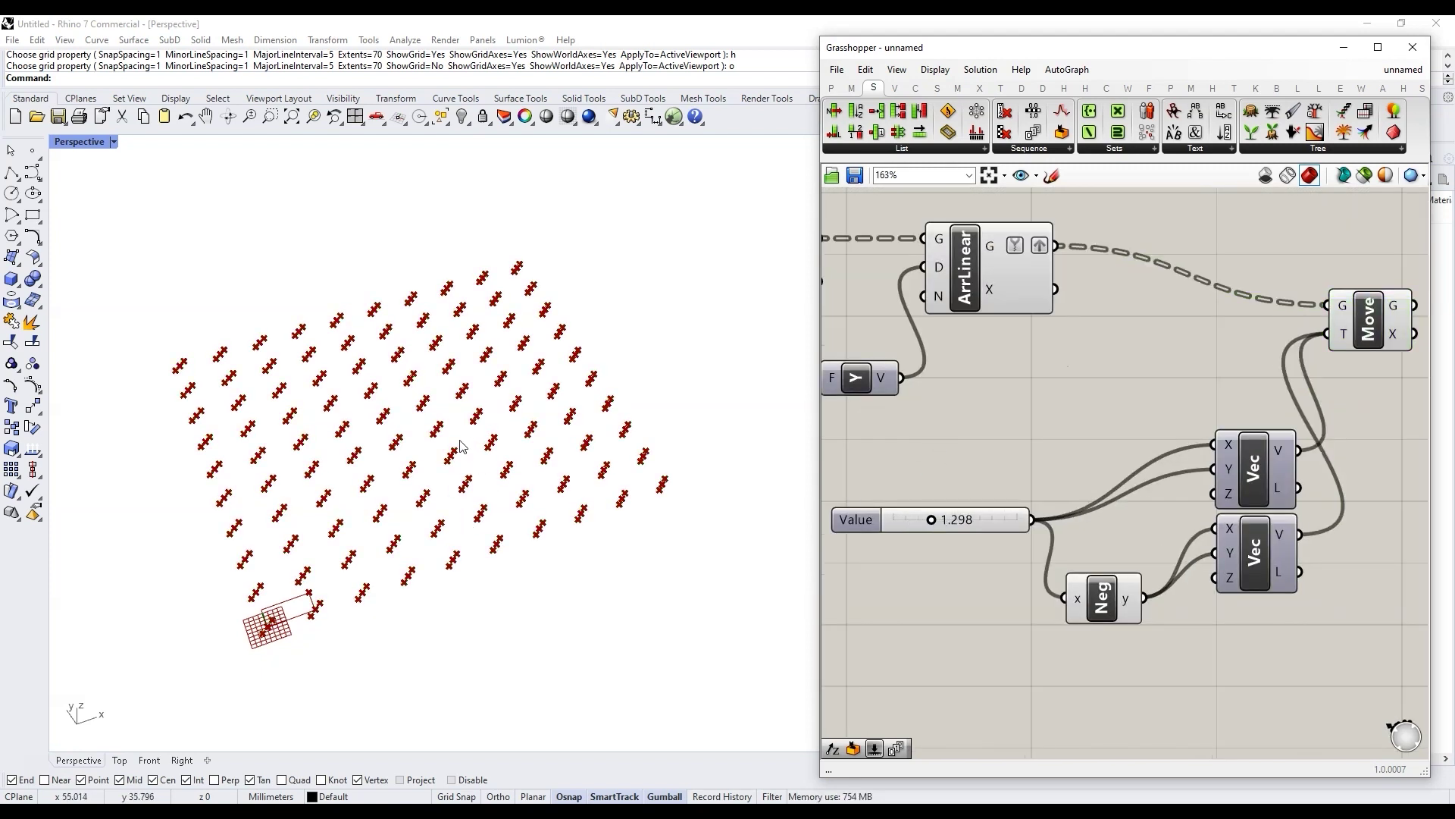
{"action": "left_click", "coordinate": [399, 584]}
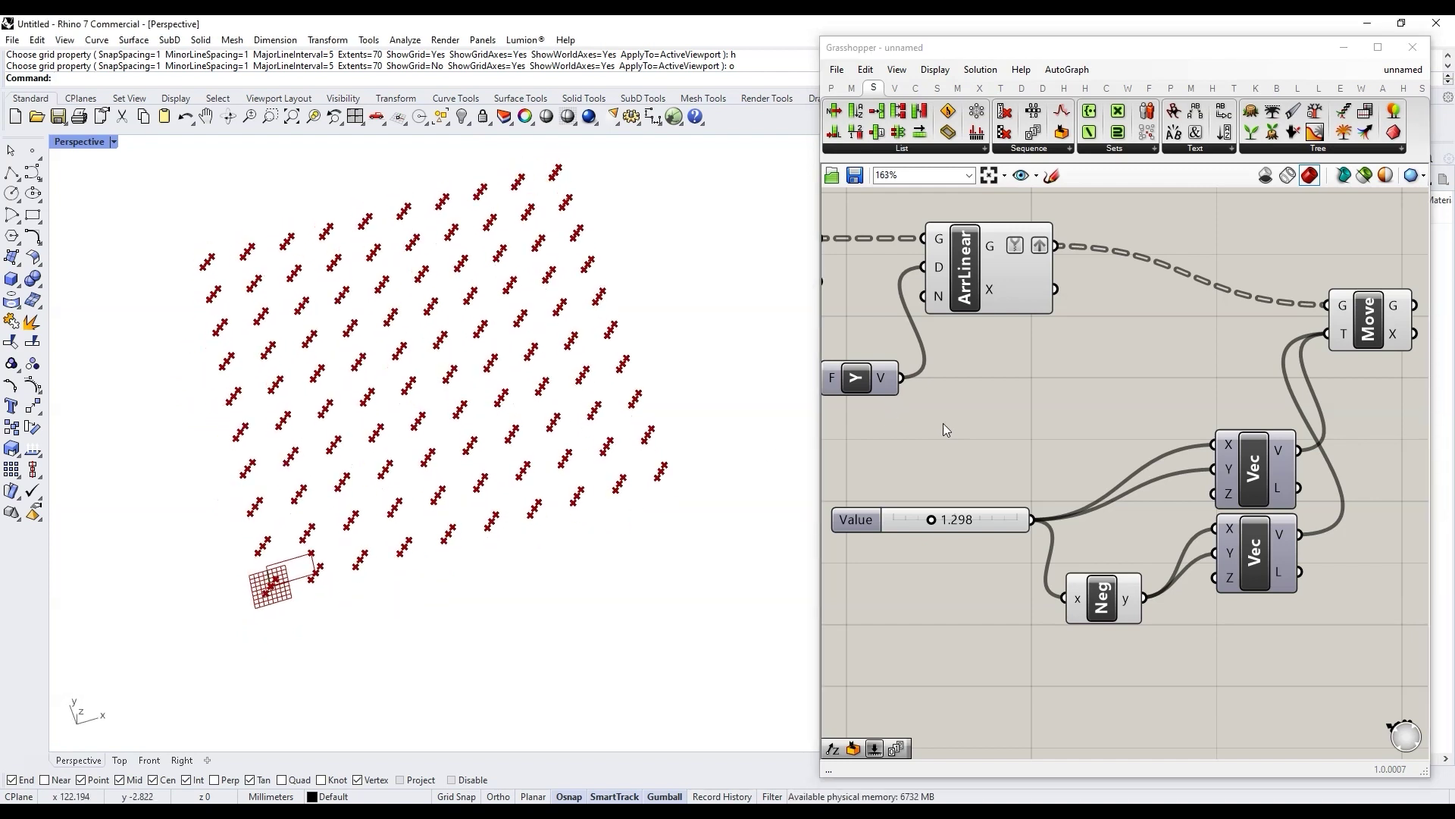
Step: Shift the Rectangle 2Pt component and add a Dispatch component between it and Move
{"action": "scroll", "coordinate": [942, 423], "scroll_direction": "down", "scroll_amount": 6}
{"action": "scroll", "coordinate": [1163, 425], "scroll_direction": "up", "scroll_amount": 7}
{"action": "left_click", "coordinate": [1145, 388]}
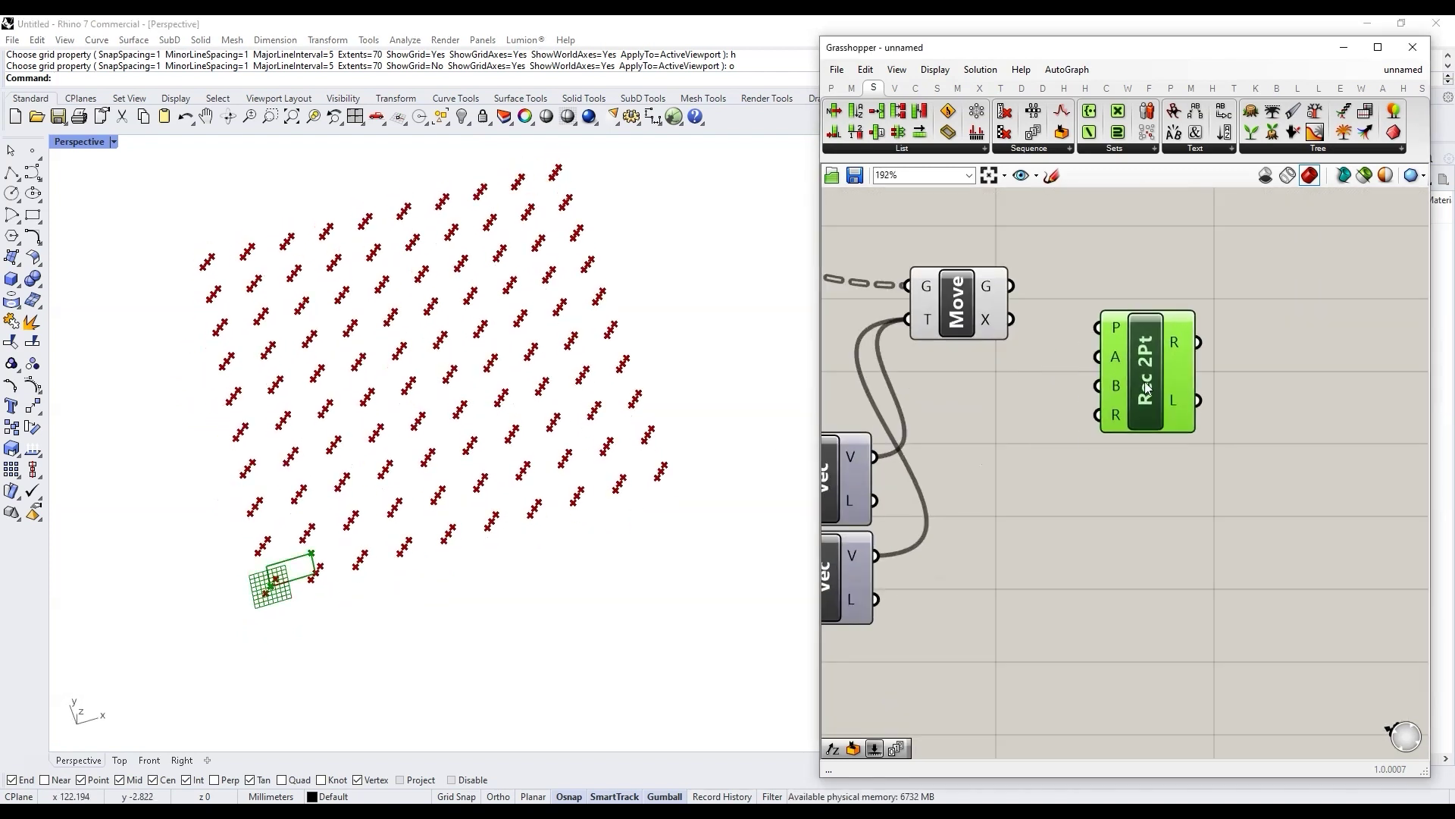
{"action": "left_click_drag", "start_coordinate": [1127, 359], "coordinate": [1186, 335]}
{"action": "double_click", "coordinate": [1080, 338]}
{"action": "type", "text": "disp"}
{"action": "key", "text": "Return"}
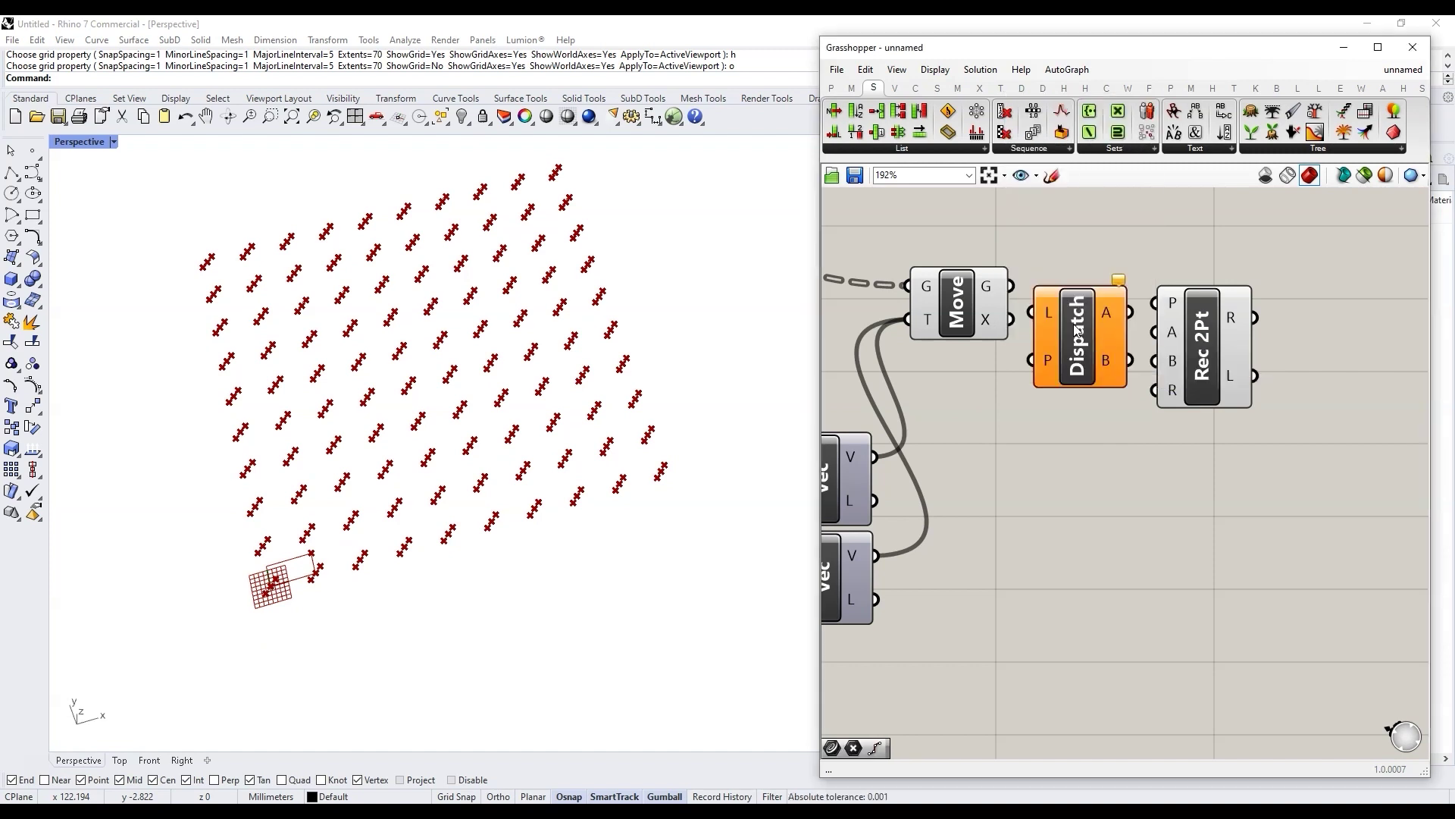
Step: Space out the components and wire Move's geometry into Dispatch's list, with outputs A and B feeding the rectangle's points A and B
{"action": "left_click_drag", "start_coordinate": [1203, 356], "coordinate": [1268, 357]}
{"action": "left_click_drag", "start_coordinate": [1078, 341], "coordinate": [1105, 335]}
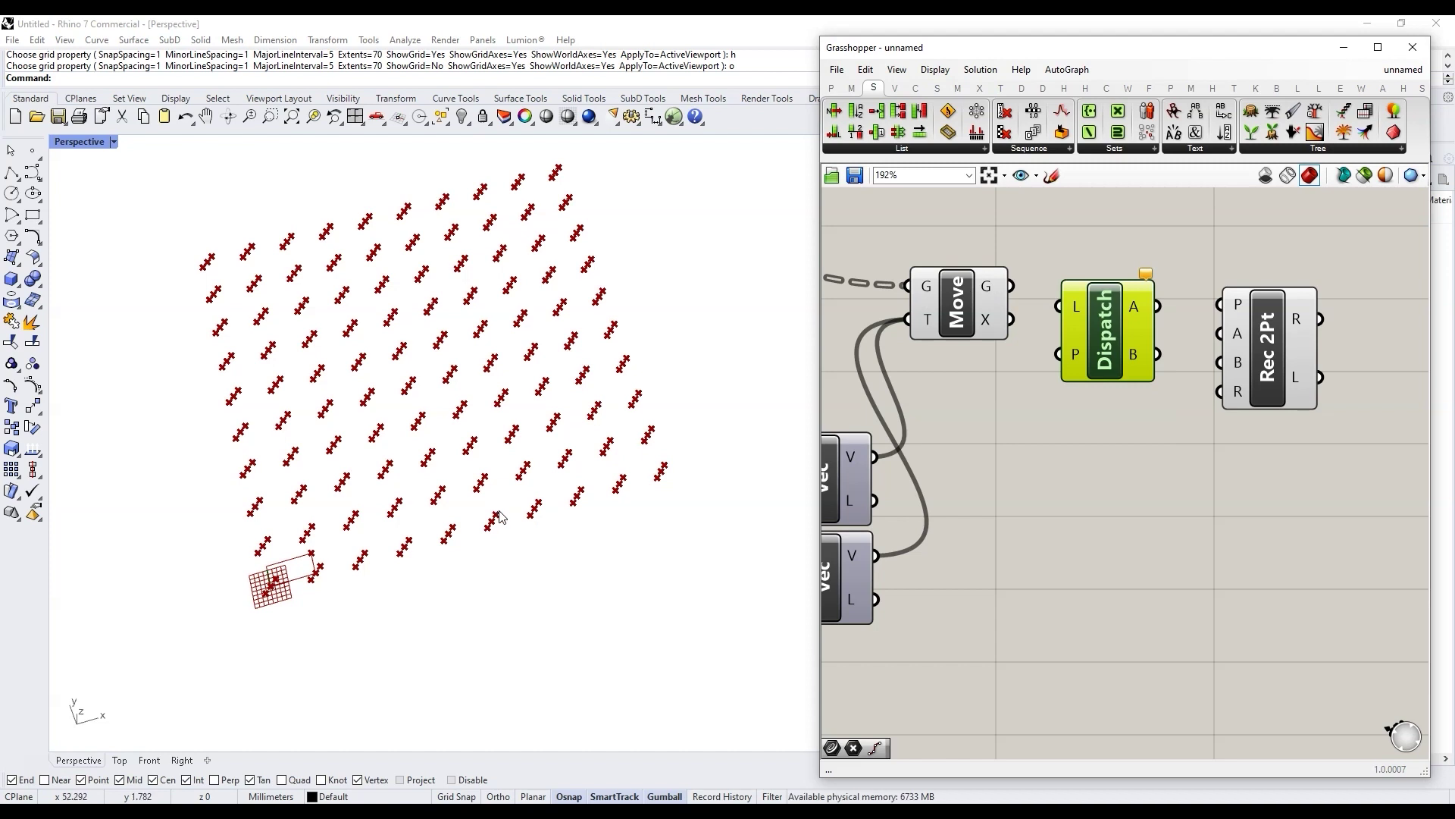
{"action": "left_click_drag", "start_coordinate": [1011, 285], "coordinate": [1114, 303]}
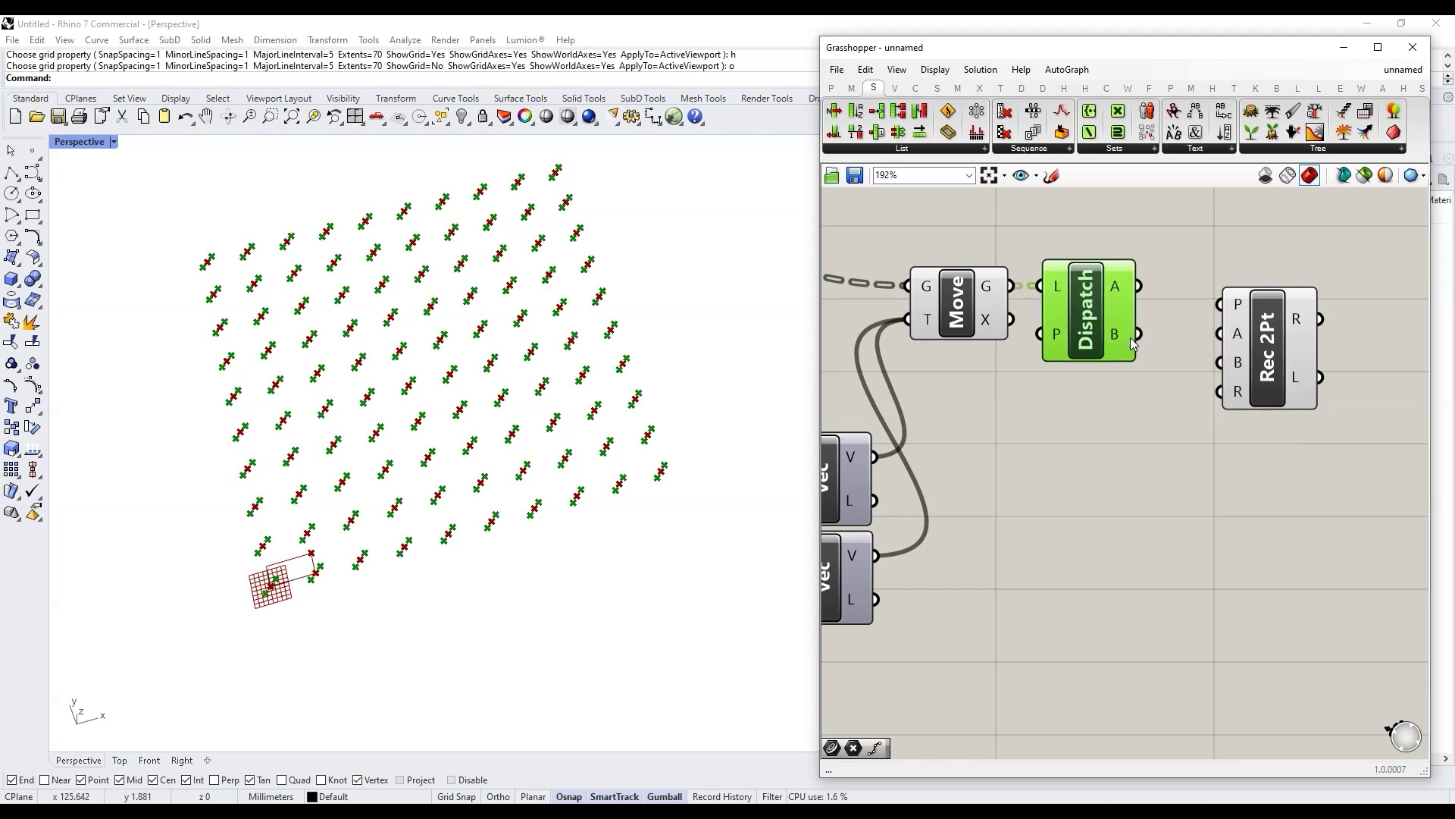
{"action": "mouse_move", "coordinate": [1237, 337]}
{"action": "left_mouse_down"}
{"action": "mouse_move", "coordinate": [1139, 286]}
{"action": "mouse_move", "coordinate": [1205, 349]}
{"action": "mouse_move", "coordinate": [1219, 333]}
{"action": "left_mouse_up"}
Step: Turn off the preview of the components upstream of Rectangle 2Pt, from the arrays through Dispatch
{"action": "scroll", "coordinate": [1135, 417], "scroll_direction": "down", "scroll_amount": 5}
{"action": "left_click_drag", "start_coordinate": [1134, 421], "coordinate": [826, 327]}
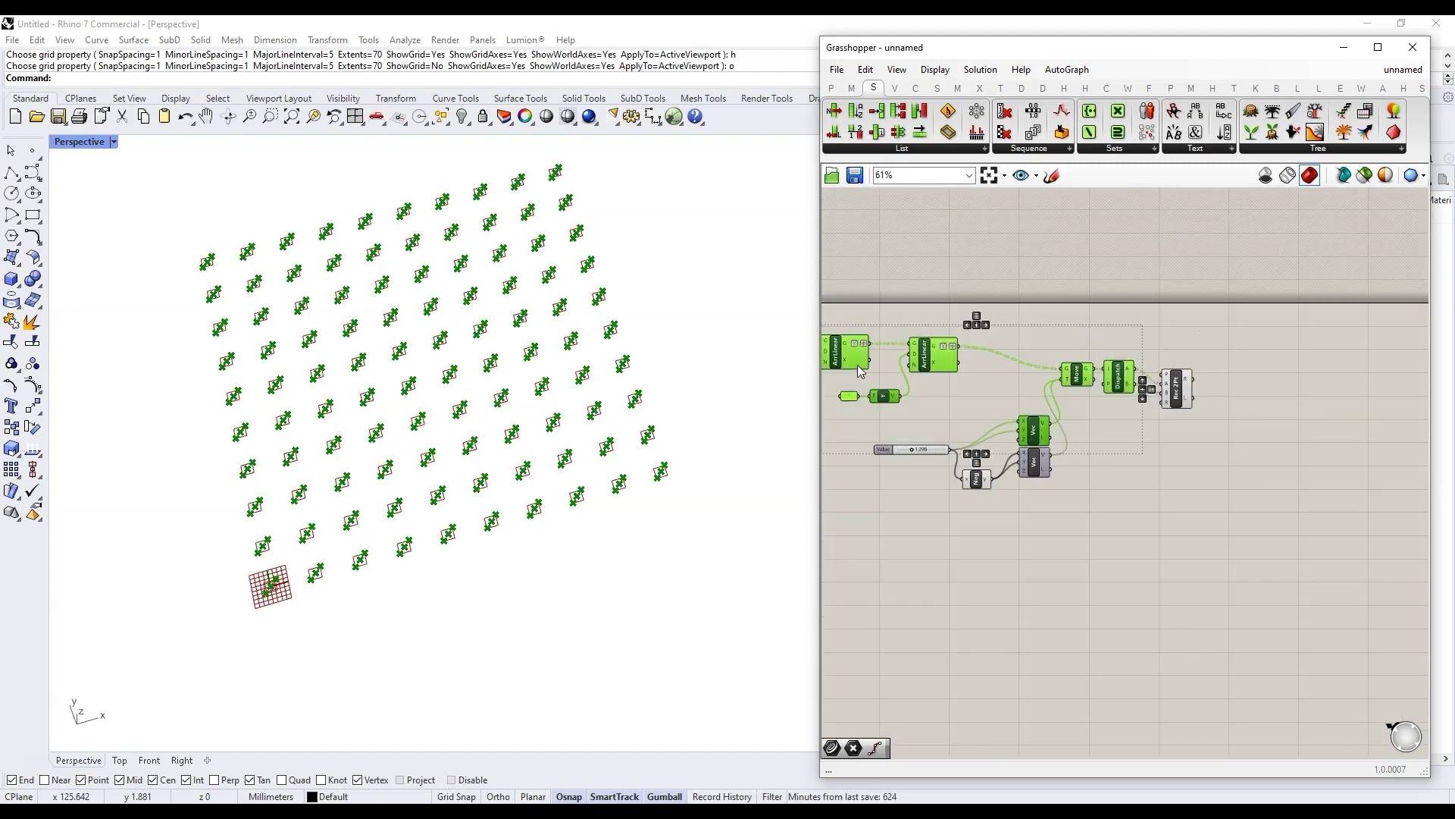
{"action": "middle_click", "coordinate": [860, 370]}
{"action": "left_click", "coordinate": [857, 356]}
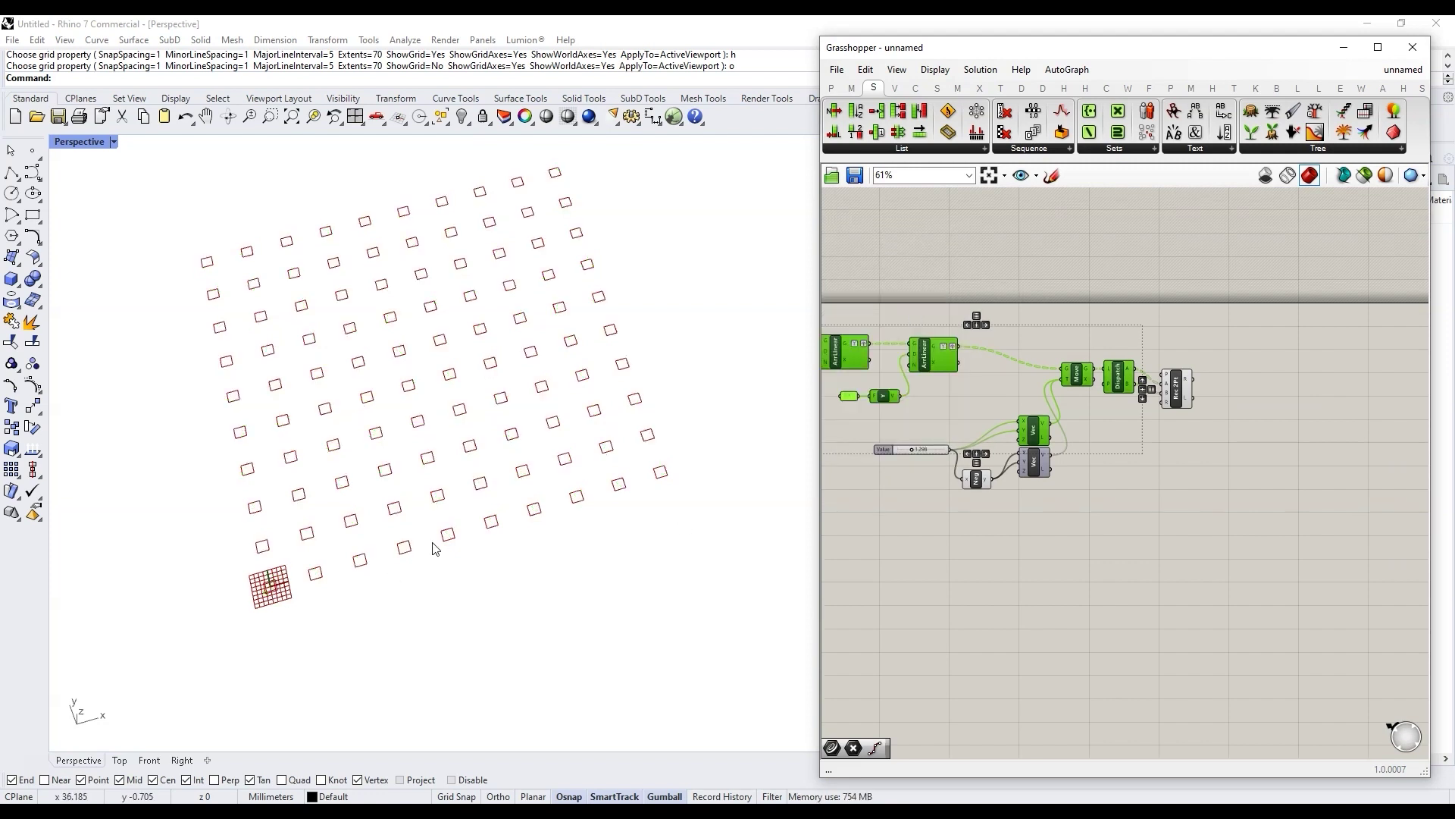
Step: Raise the vector slider to enlarge the rectangles and move Rectangle 2Pt closer in line with Dispatch
{"action": "scroll", "coordinate": [1178, 383], "scroll_direction": "up", "scroll_amount": 2}
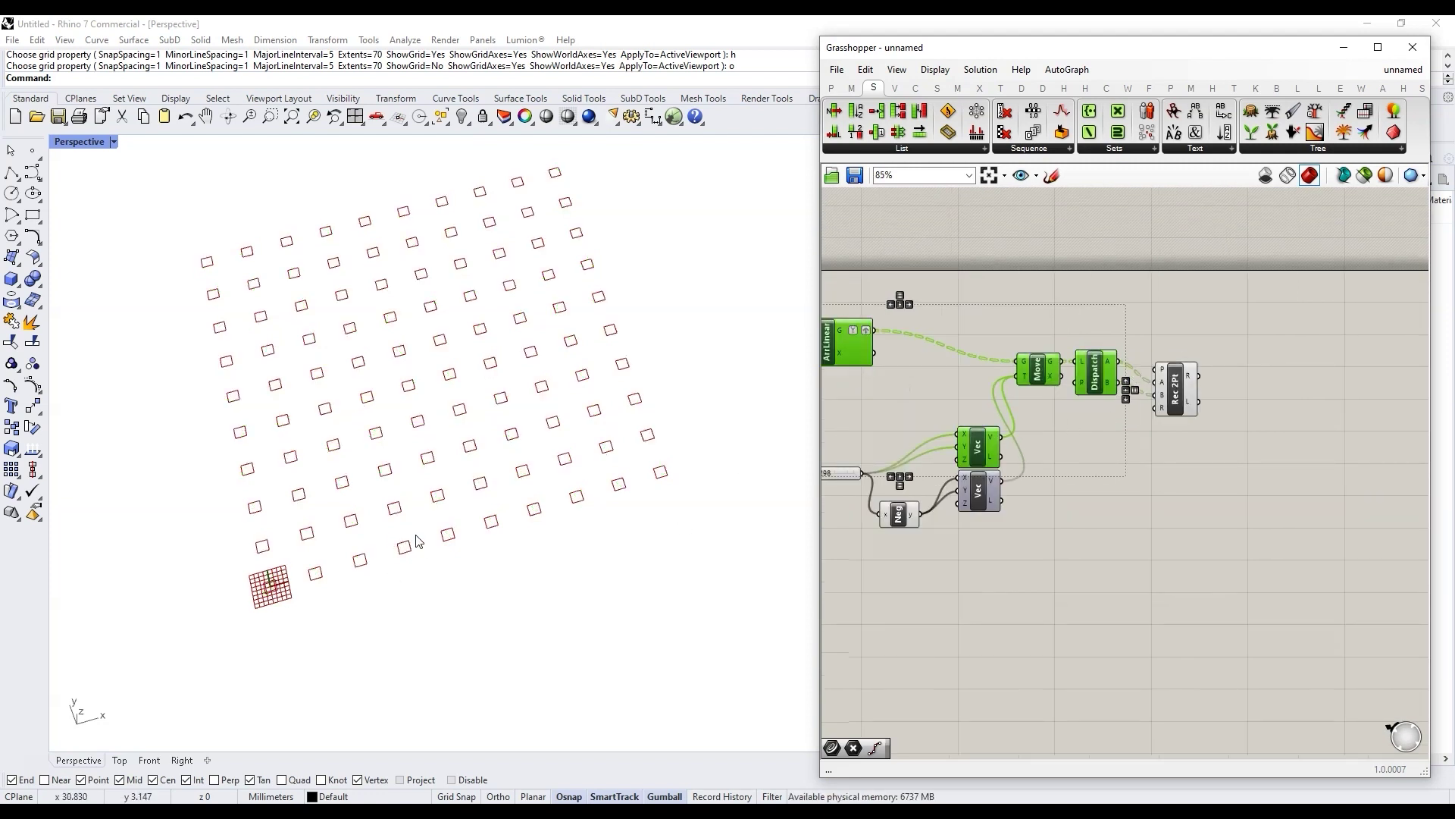
{"action": "scroll", "coordinate": [1144, 488], "scroll_direction": "down", "scroll_amount": 2}
{"action": "scroll", "coordinate": [957, 490], "scroll_direction": "up", "scroll_amount": 4}
{"action": "left_click_drag", "start_coordinate": [981, 440], "coordinate": [1022, 439]}
{"action": "scroll", "coordinate": [1019, 502], "scroll_direction": "down", "scroll_amount": 4}
{"action": "scroll", "coordinate": [1147, 434], "scroll_direction": "up", "scroll_amount": 3}
{"action": "left_click_drag", "start_coordinate": [1148, 433], "coordinate": [1132, 412]}
{"action": "left_click", "coordinate": [1254, 426]}
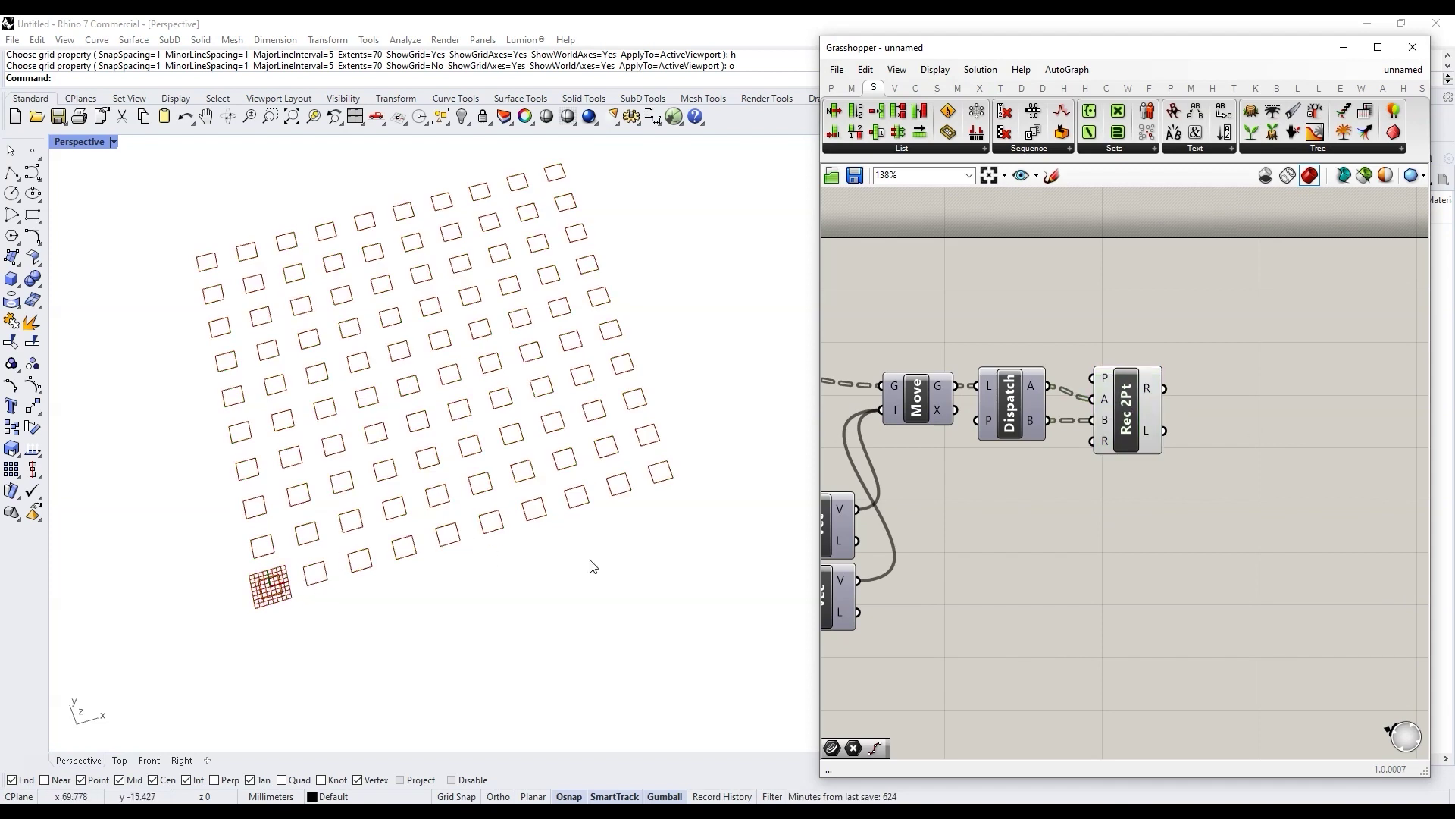
Step: Add a Divide Curve component after Rectangle 2Pt and wire the rectangle output R into its curve input
{"action": "double_click", "coordinate": [1254, 404]}
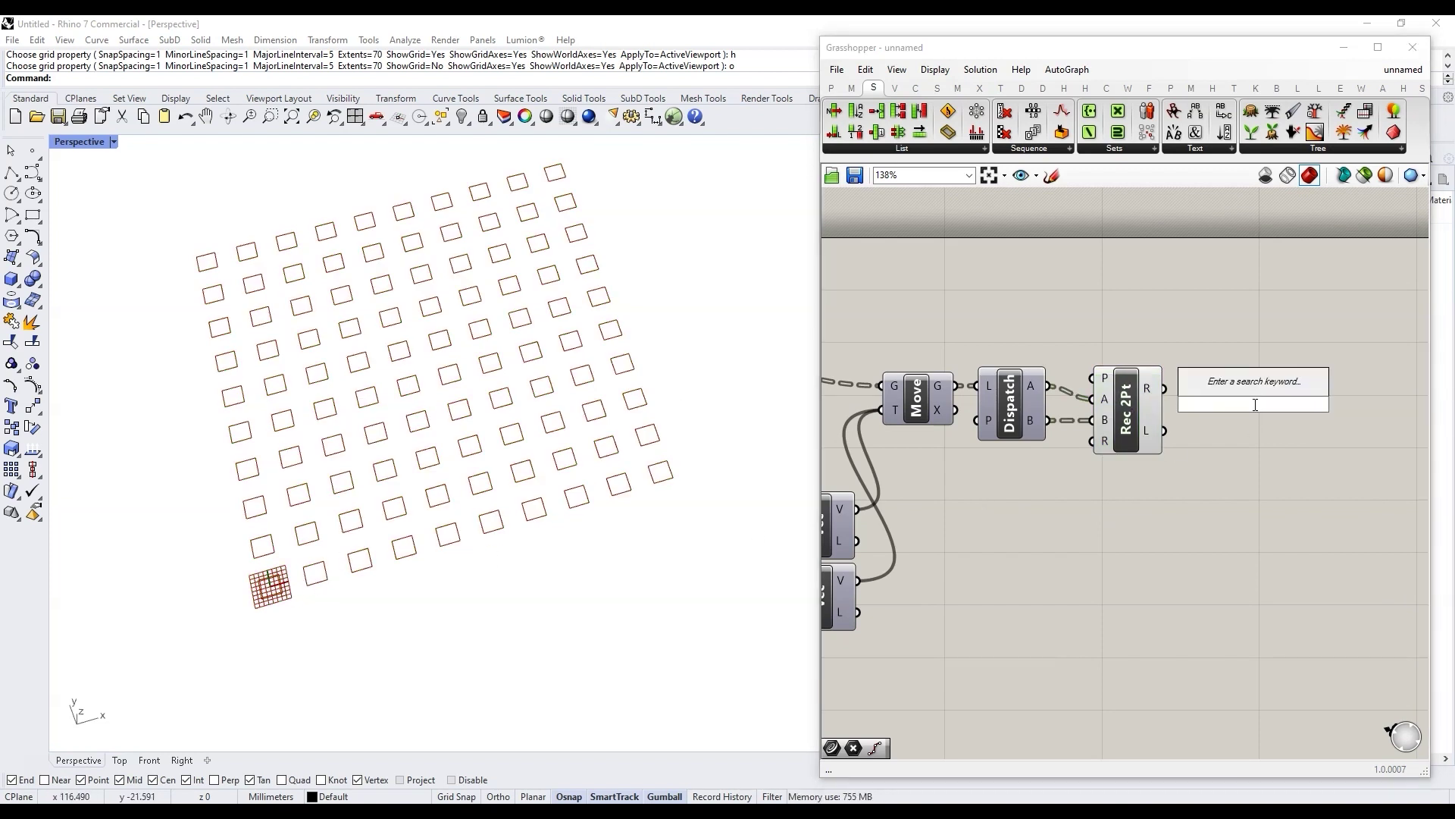
{"action": "type", "text": "divi"}
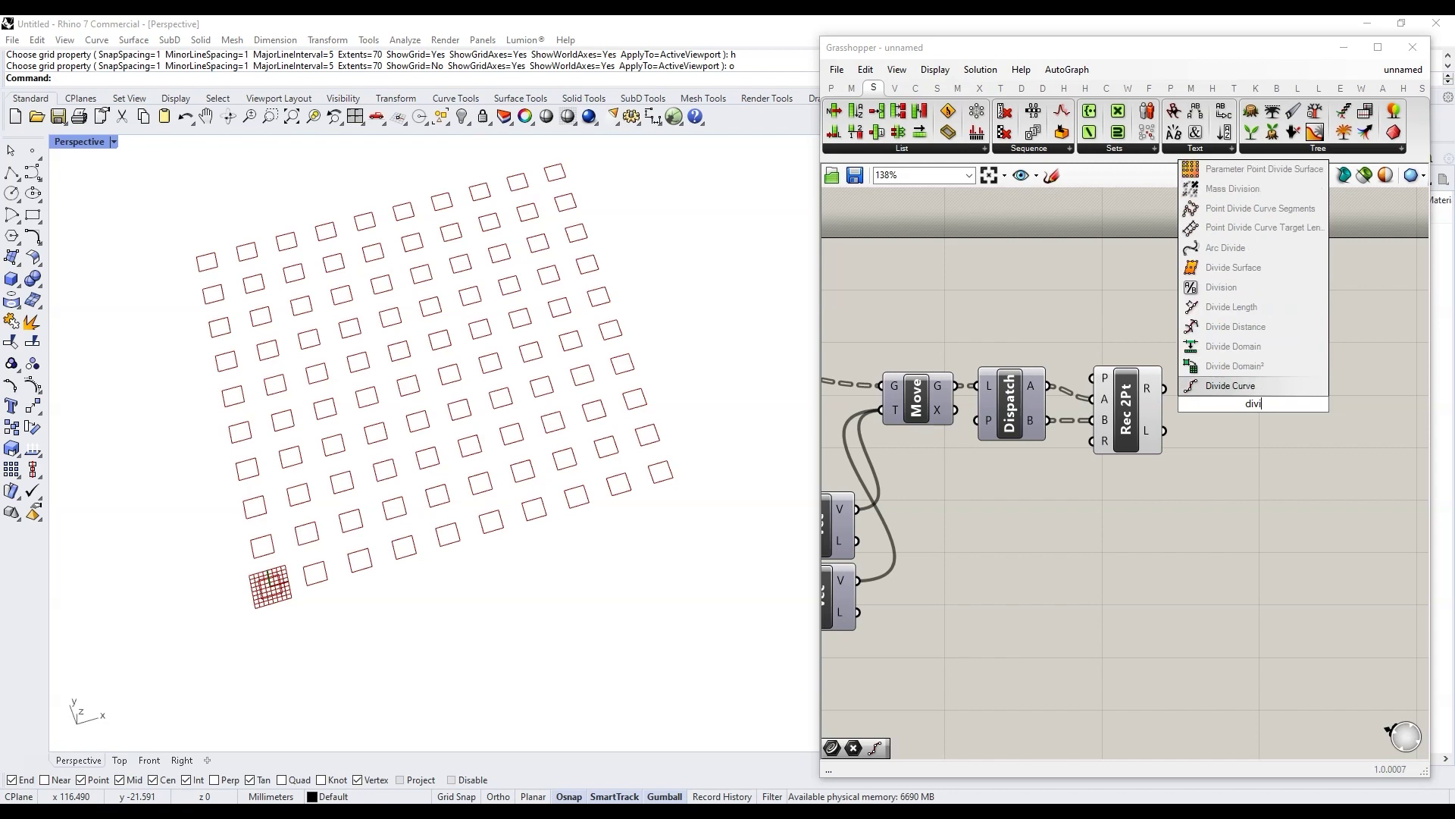
{"action": "left_click", "coordinate": [1249, 388]}
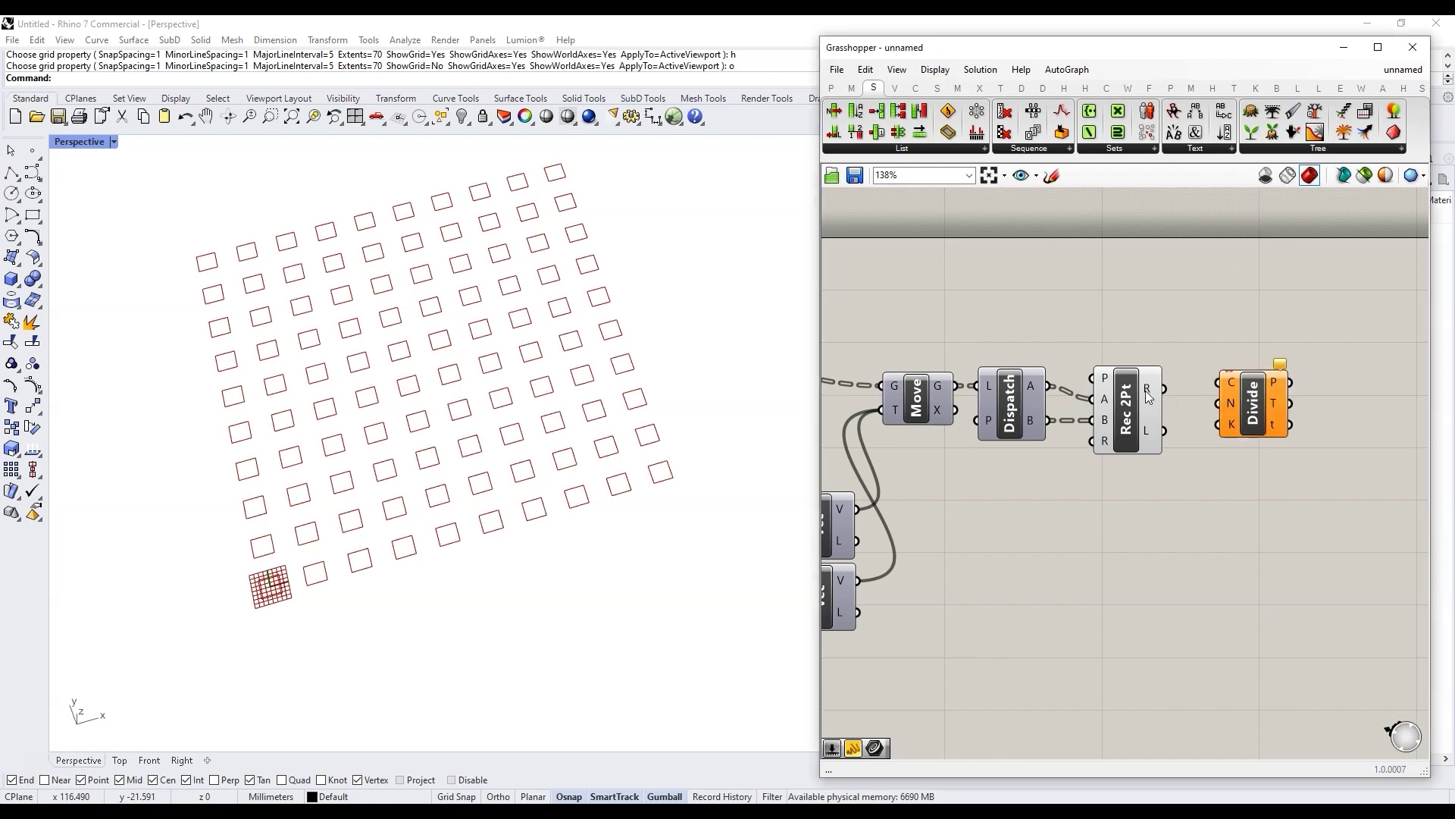
{"action": "left_click_drag", "start_coordinate": [1164, 388], "coordinate": [1281, 416]}
Step: Add a panel containing 8 and wire it into Divide Curve's count input N
{"action": "double_click", "coordinate": [1196, 515]}
{"action": "type", "text": "8"}
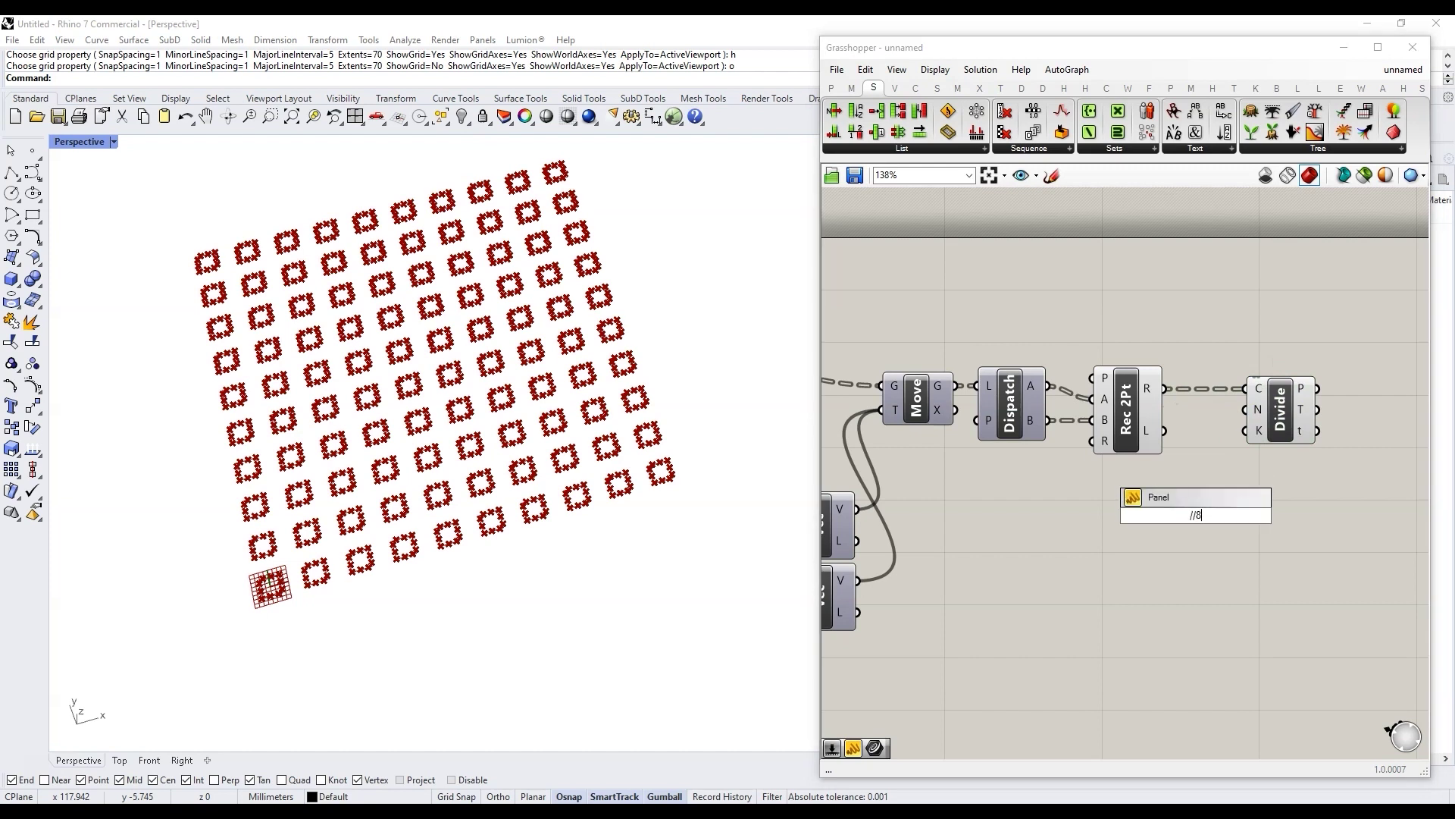
{"action": "key", "text": "Return"}
{"action": "left_click_drag", "start_coordinate": [1196, 517], "coordinate": [1245, 409]}
Step: Examine the division points on the rectangles and the data tree structure of Divide Curve's points output
{"action": "scroll", "coordinate": [1249, 447], "scroll_direction": "down", "scroll_amount": 3}
{"action": "left_click", "coordinate": [1182, 428]}
{"action": "scroll", "coordinate": [405, 445], "scroll_direction": "up", "scroll_amount": 5}
{"action": "scroll", "coordinate": [406, 446], "scroll_direction": "up", "scroll_amount": 3}
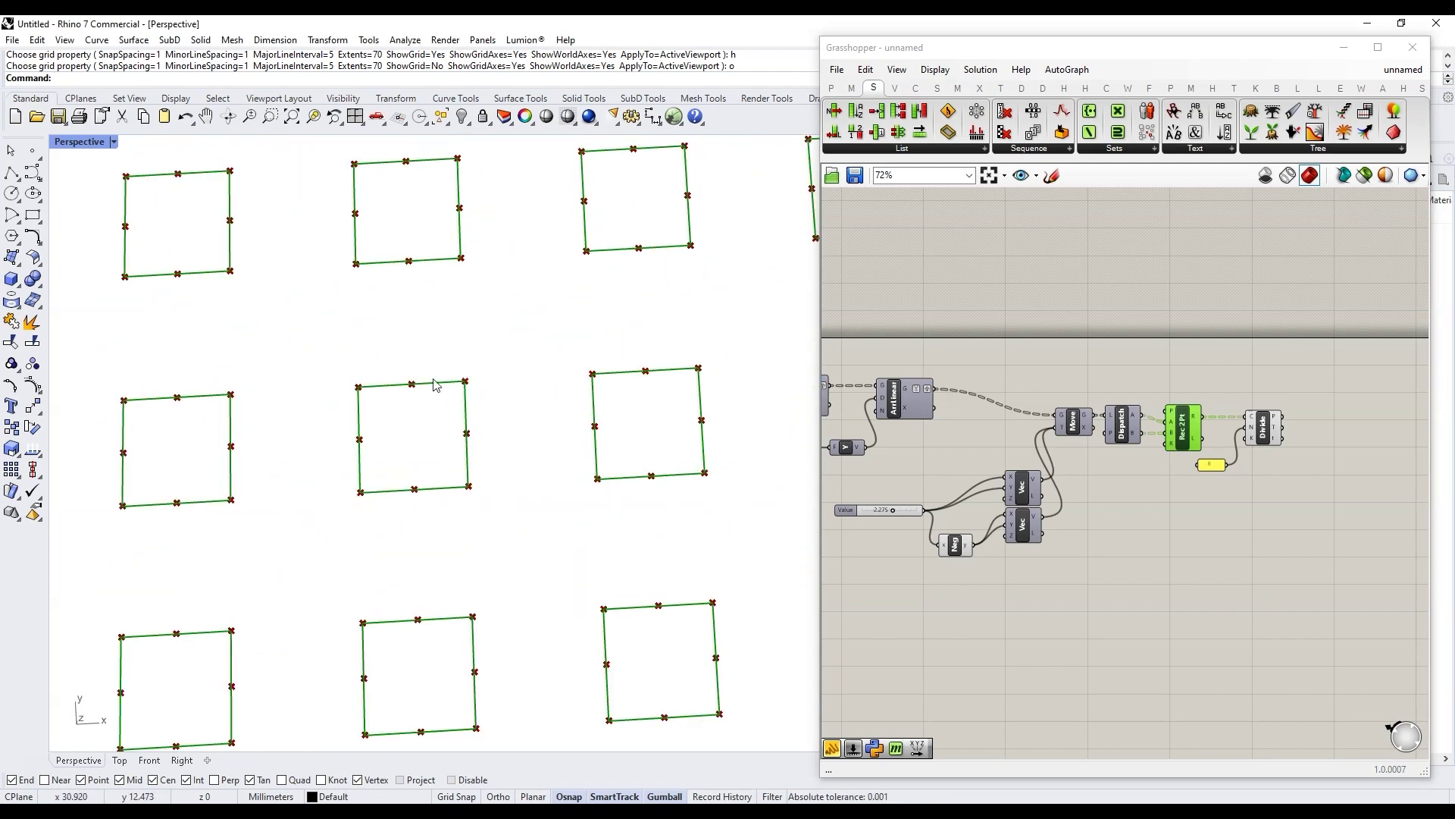
{"action": "scroll", "coordinate": [1272, 440], "scroll_direction": "up", "scroll_amount": 3}
{"action": "mouse_move", "coordinate": [1280, 404]}
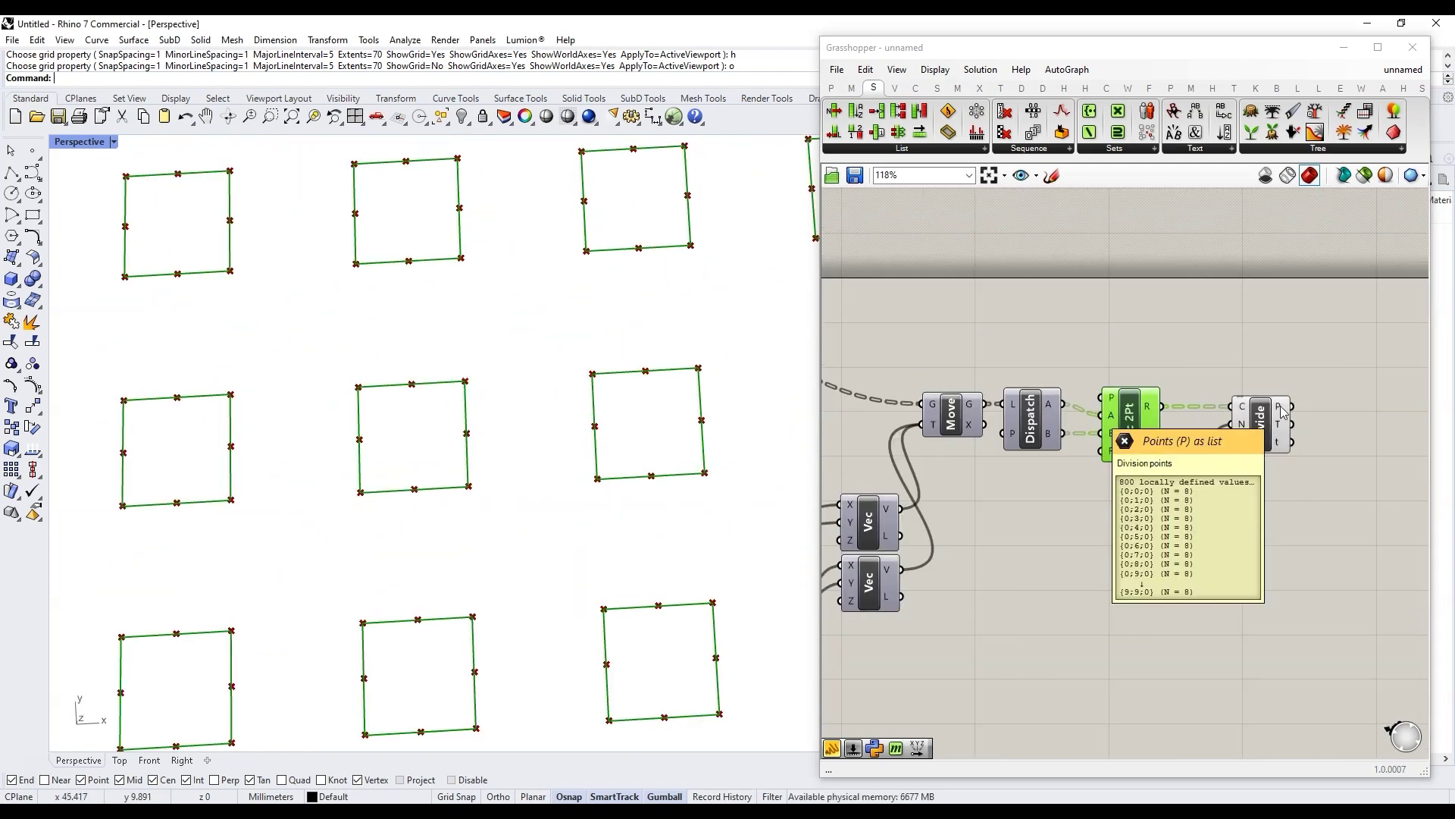
{"action": "scroll", "coordinate": [424, 470], "scroll_direction": "down", "scroll_amount": 3}
{"action": "scroll", "coordinate": [406, 493], "scroll_direction": "up", "scroll_amount": 4}
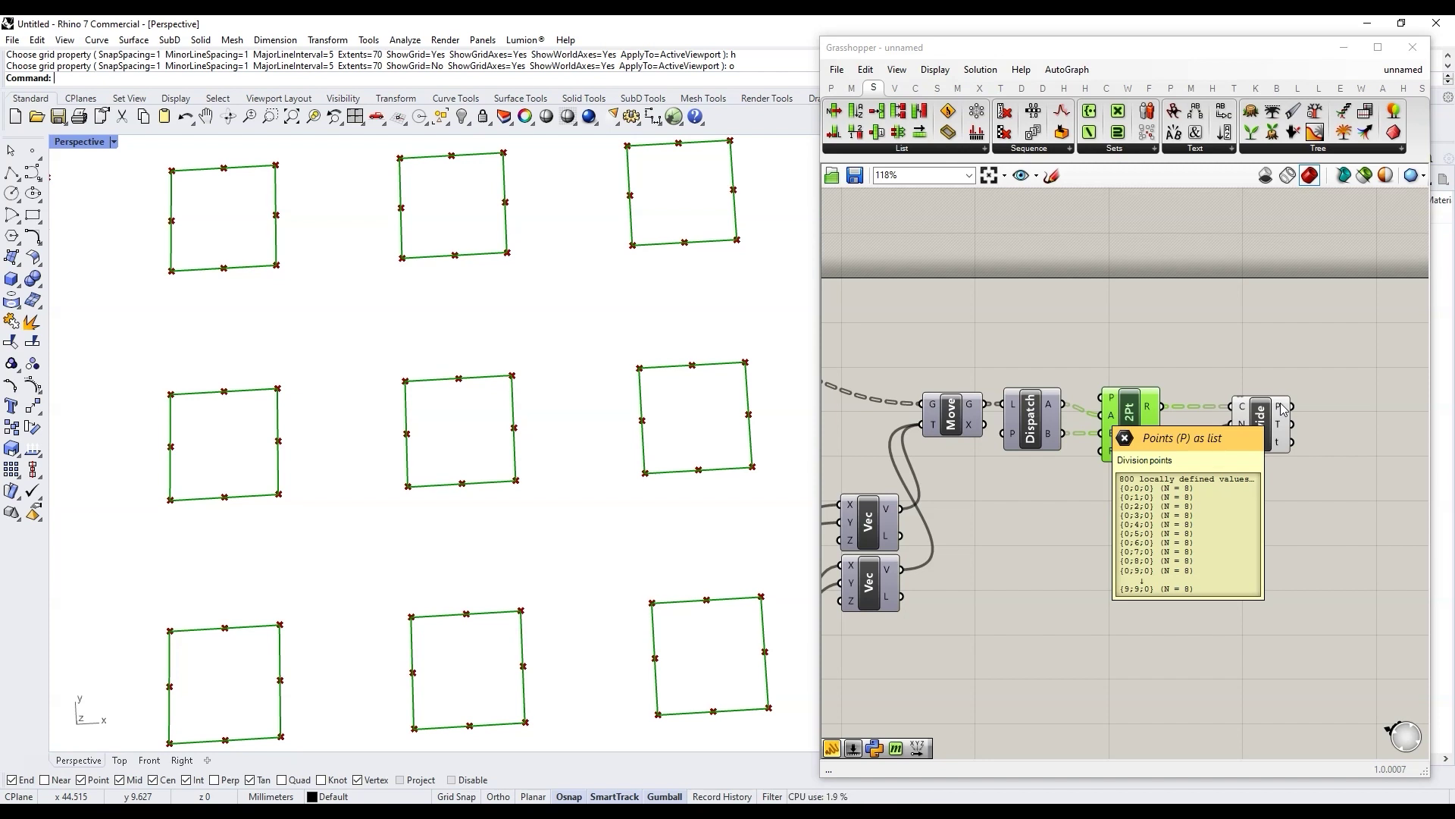
{"action": "scroll", "coordinate": [558, 506], "scroll_direction": "down", "scroll_amount": 6}
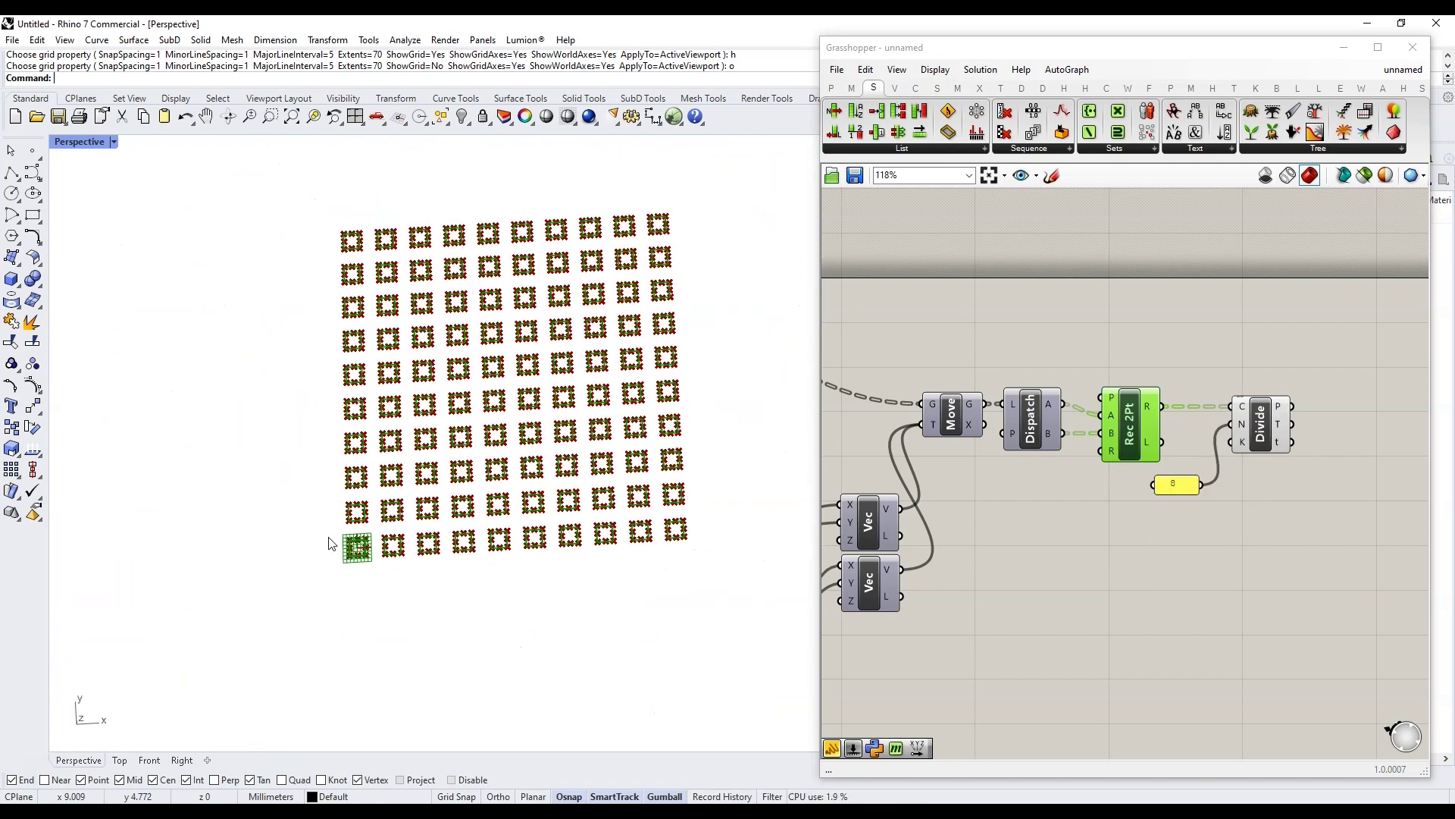
{"action": "scroll", "coordinate": [536, 483], "scroll_direction": "up", "scroll_amount": 3}
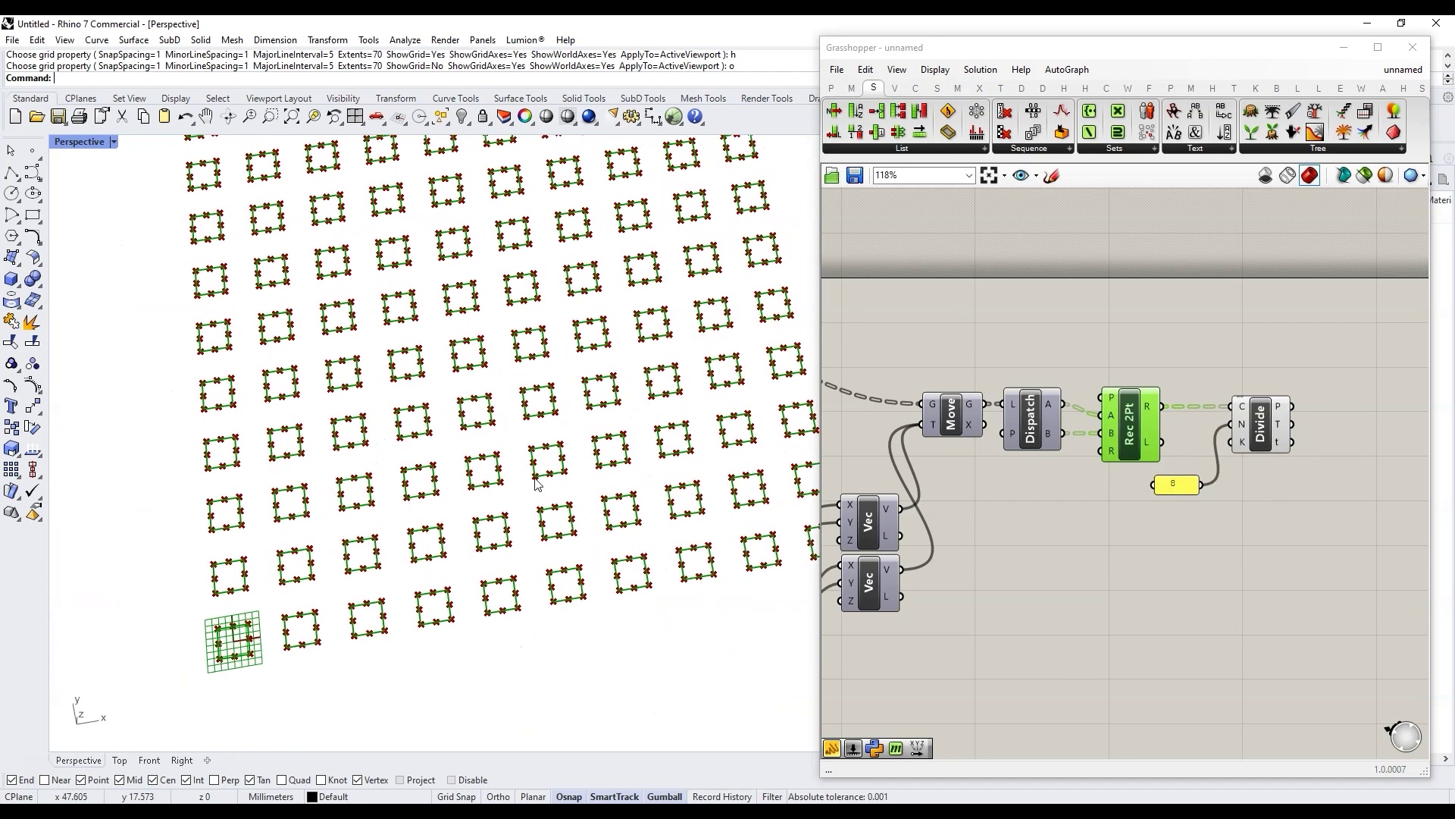
Step: Apply Simplify and Graft to Divide Curve's points output P, checking its branch structure
{"action": "right_click", "coordinate": [1281, 408]}
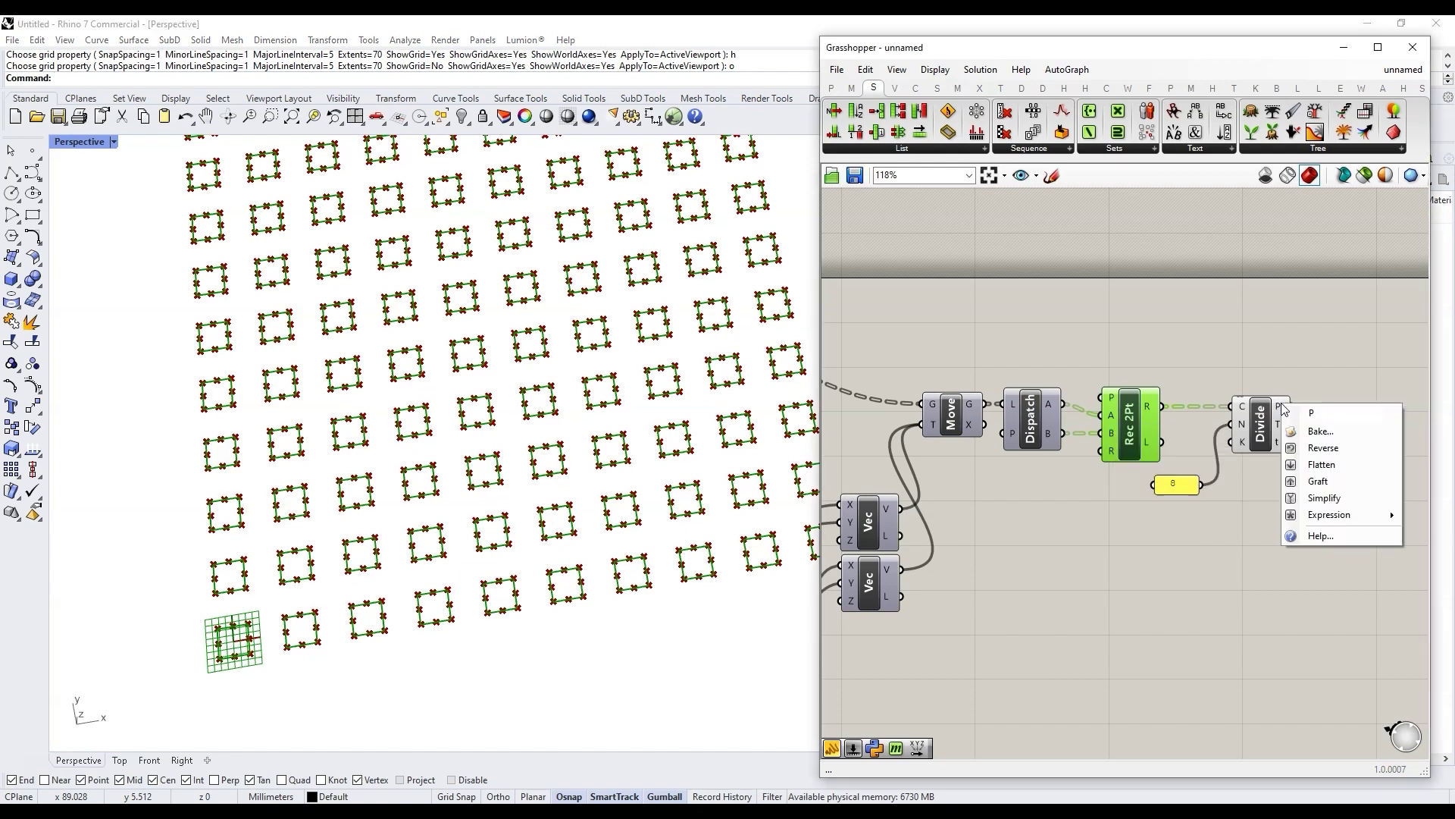
{"action": "left_click", "coordinate": [1344, 494]}
{"action": "scroll", "coordinate": [1215, 434], "scroll_direction": "up", "scroll_amount": 4}
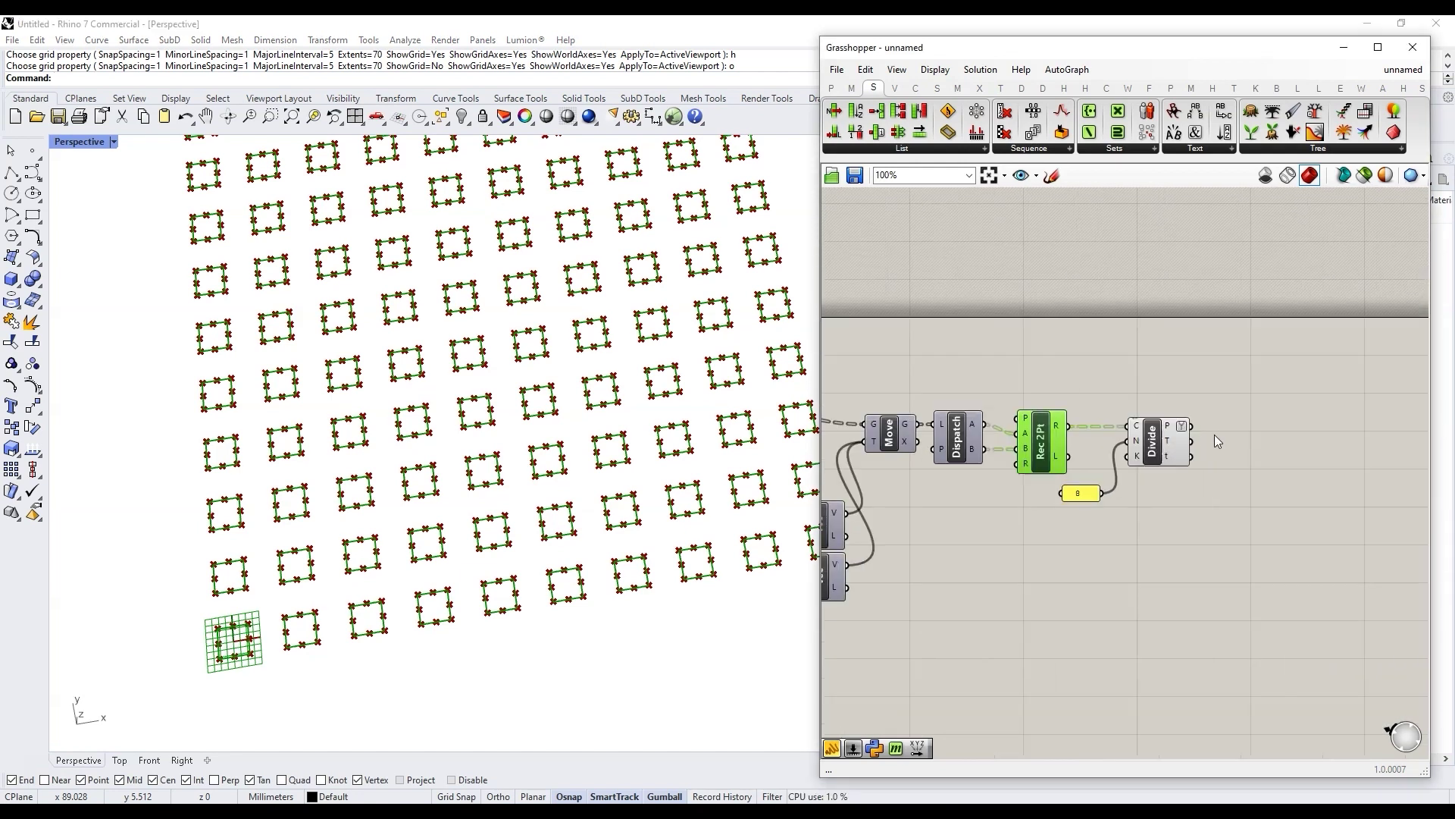
{"action": "mouse_move", "coordinate": [1136, 412]}
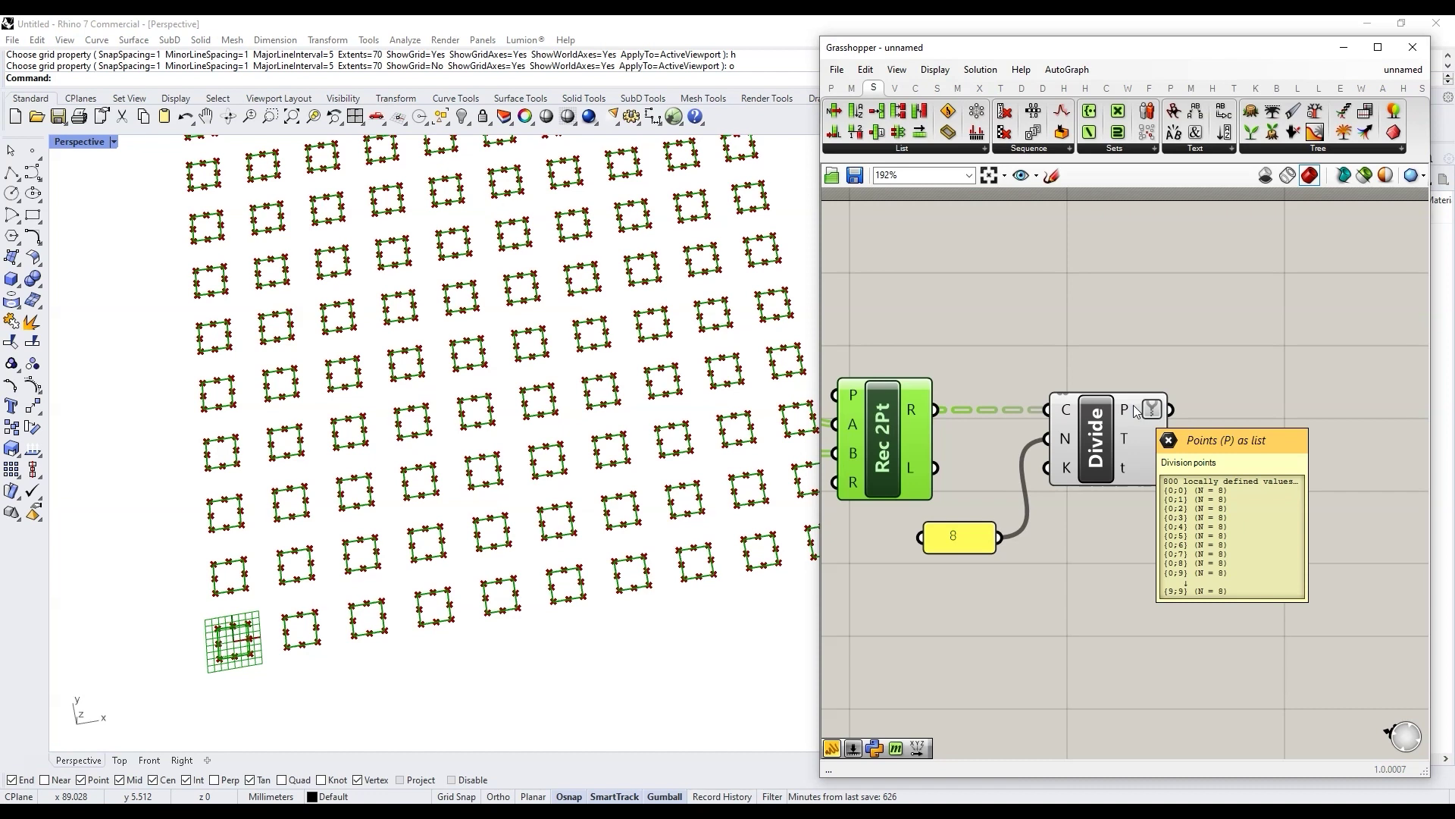
{"action": "right_click", "coordinate": [1137, 411]}
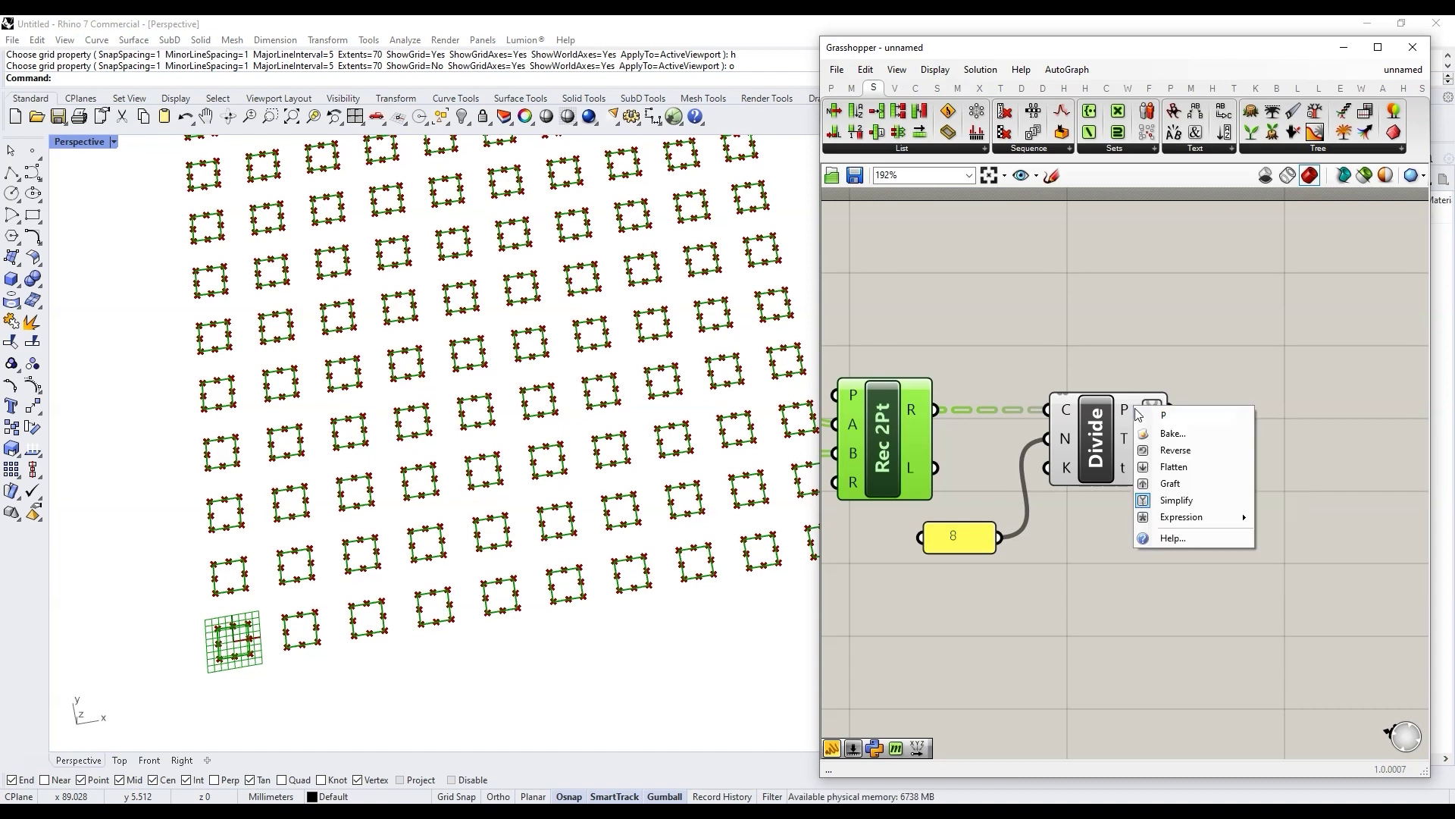
{"action": "left_click", "coordinate": [1207, 484]}
{"action": "mouse_move", "coordinate": [1136, 422]}
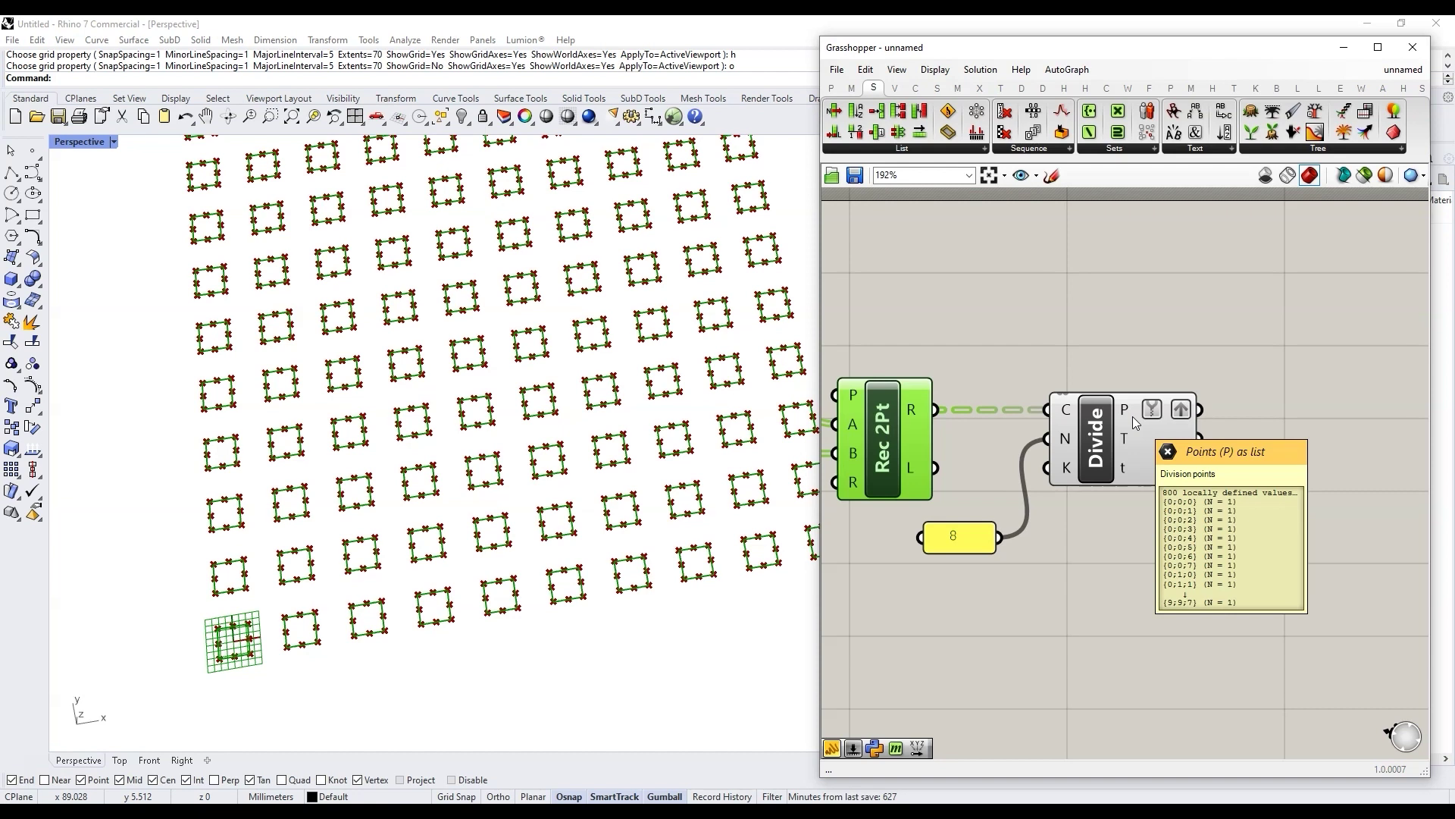
Step: Duplicate the chain from the vector slider through Divide Curve and wire the original's grafted division points into the copied Move's geometry input
{"action": "scroll", "coordinate": [1129, 416], "scroll_direction": "down", "scroll_amount": 3}
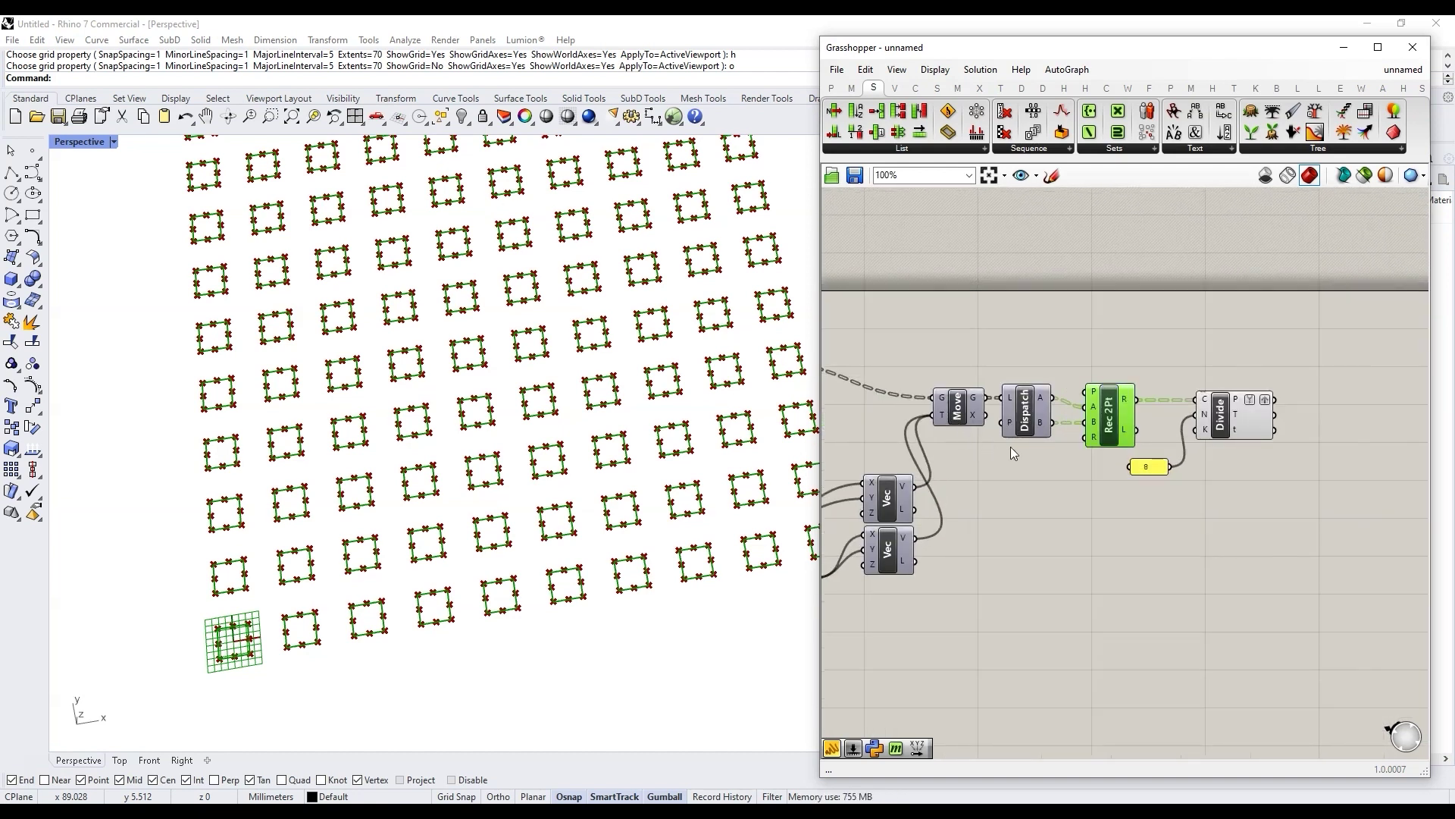
{"action": "scroll", "coordinate": [1011, 453], "scroll_direction": "down", "scroll_amount": 3}
{"action": "left_click_drag", "start_coordinate": [1128, 552], "coordinate": [925, 496]}
{"action": "scroll", "coordinate": [1136, 497], "scroll_direction": "up", "scroll_amount": 2}
{"action": "left_click_drag", "start_coordinate": [1196, 492], "coordinate": [943, 400]}
{"action": "scroll", "coordinate": [1103, 539], "scroll_direction": "down", "scroll_amount": 2}
{"action": "left_click_drag", "start_coordinate": [1063, 576], "coordinate": [890, 521]}
{"action": "left_click_drag", "start_coordinate": [981, 513], "coordinate": [1170, 562]}
{"action": "scroll", "coordinate": [1252, 484], "scroll_direction": "up", "scroll_amount": 5}
{"action": "left_click_drag", "start_coordinate": [998, 430], "coordinate": [1101, 572]}
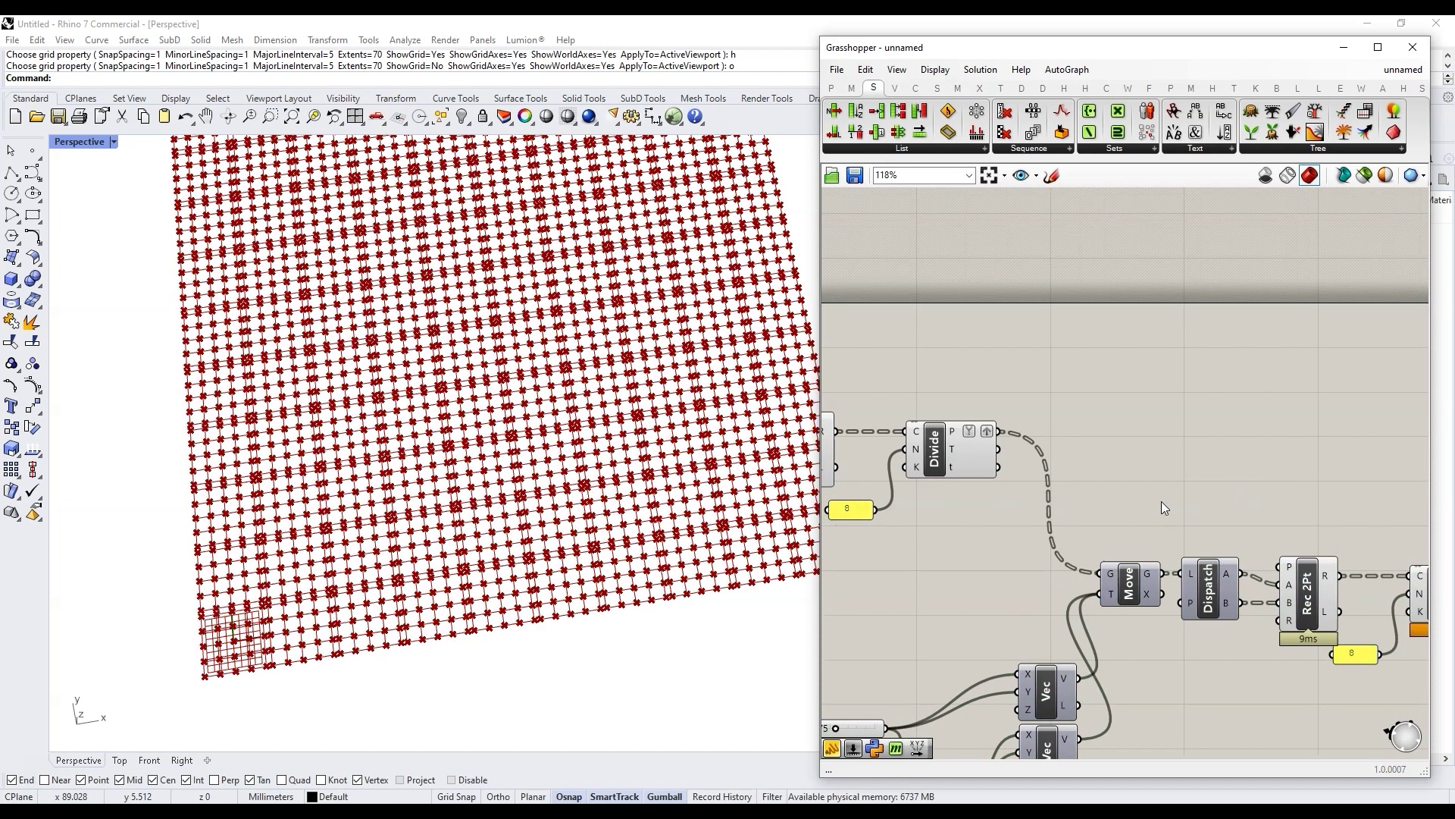
Step: Turn off the preview of the original and duplicated rectangle component chains
{"action": "scroll", "coordinate": [1162, 500], "scroll_direction": "down", "scroll_amount": 3}
{"action": "left_click_drag", "start_coordinate": [1236, 587], "coordinate": [926, 408]}
{"action": "middle_click", "coordinate": [1045, 521]}
{"action": "left_click", "coordinate": [1092, 500]}
Step: Delete the duplicated Divide Curve with its panel and turn on the preview of the copied Rectangle 2Pt
{"action": "scroll", "coordinate": [1298, 515], "scroll_direction": "up", "scroll_amount": 5}
{"action": "left_click_drag", "start_coordinate": [1334, 538], "coordinate": [1181, 416]}
{"action": "key", "text": "Delete"}
{"action": "middle_click", "coordinate": [1122, 453]}
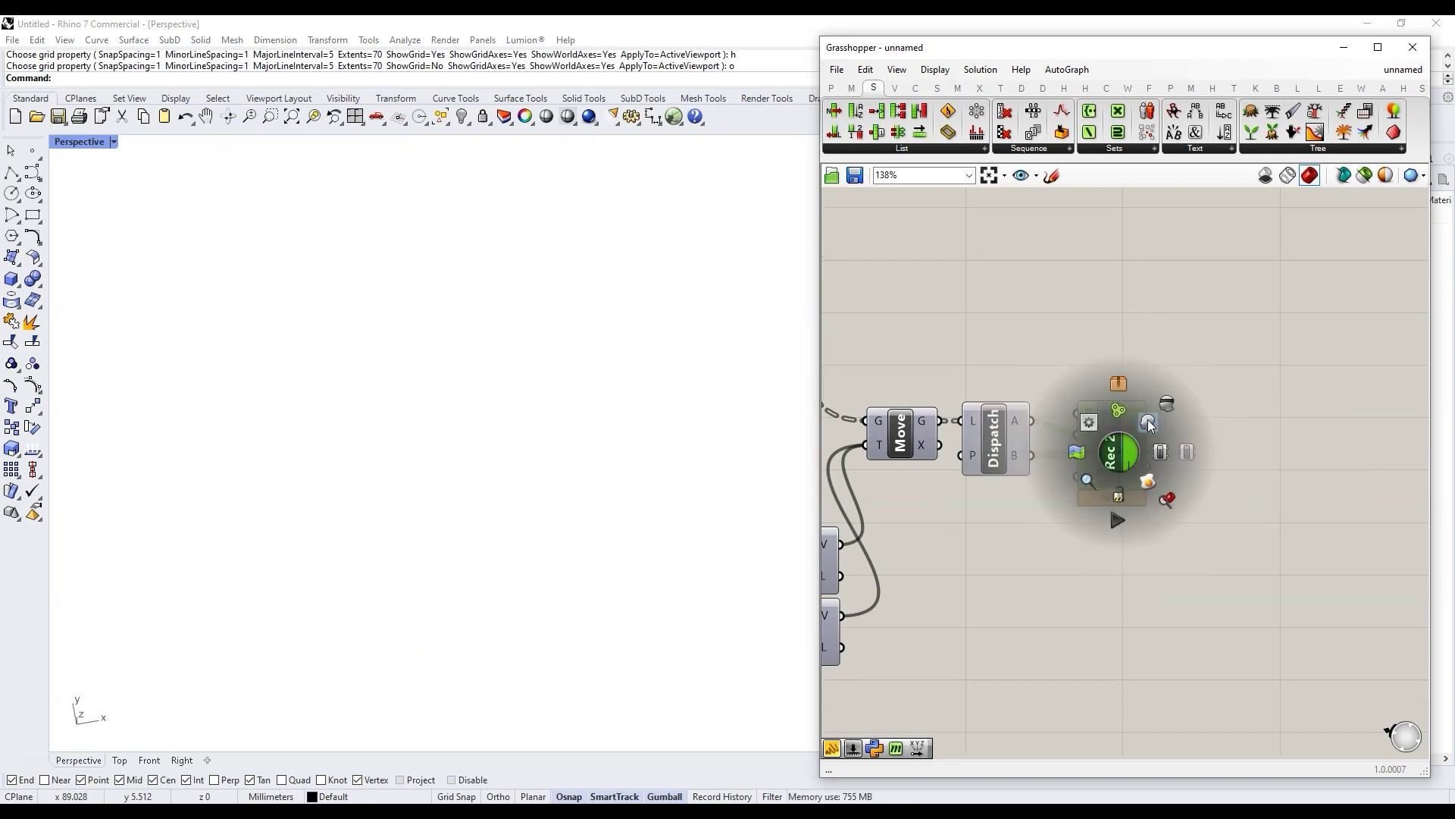
{"action": "left_click", "coordinate": [1148, 423]}
{"action": "left_click", "coordinate": [1194, 356]}
Step: Lower the copied vector slider to 0.931 to shrink the small rectangles
{"action": "scroll", "coordinate": [1226, 416], "scroll_direction": "down", "scroll_amount": 3}
{"action": "scroll", "coordinate": [924, 526], "scroll_direction": "up", "scroll_amount": 5}
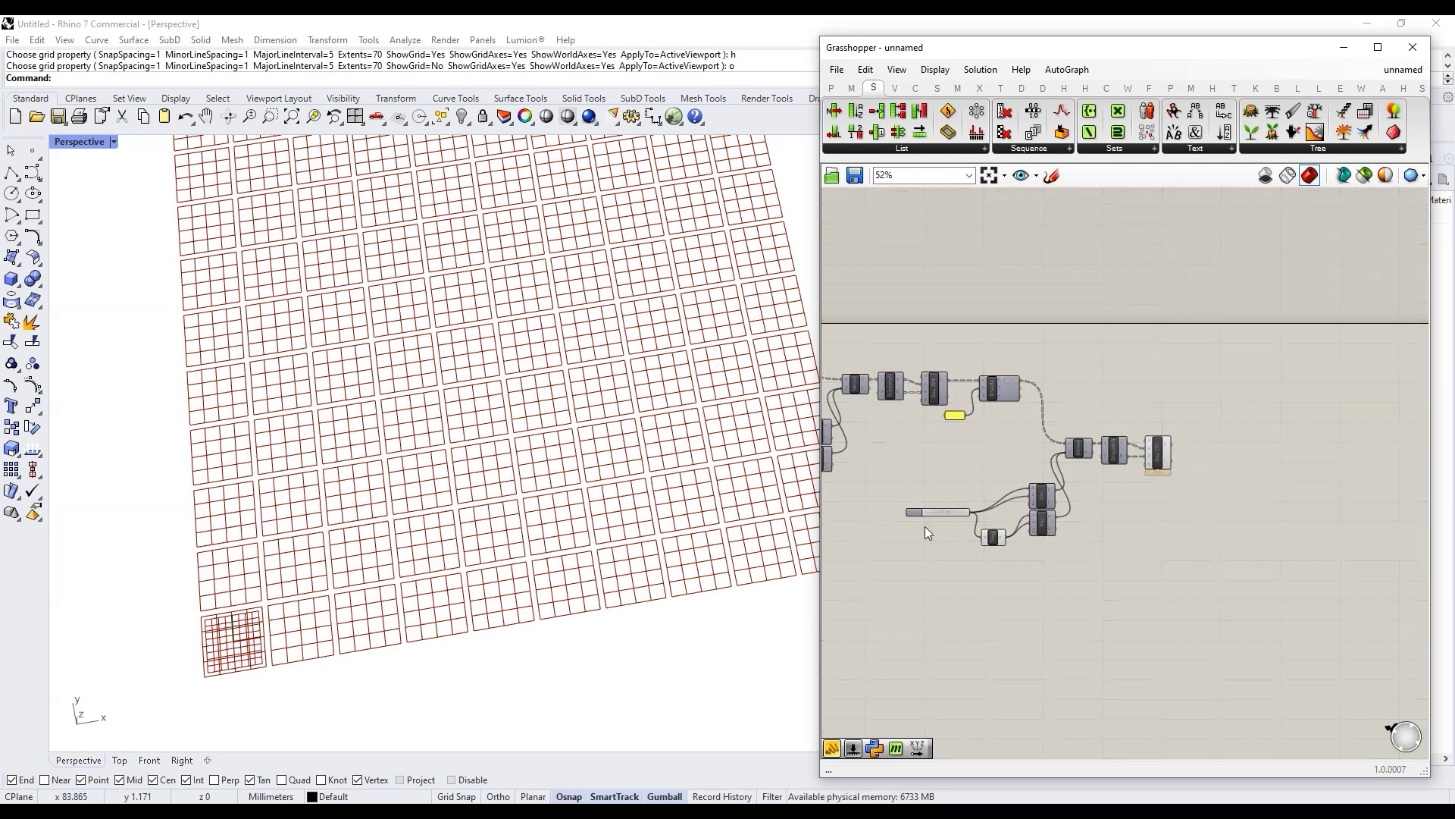
{"action": "left_click_drag", "start_coordinate": [984, 493], "coordinate": [937, 495]}
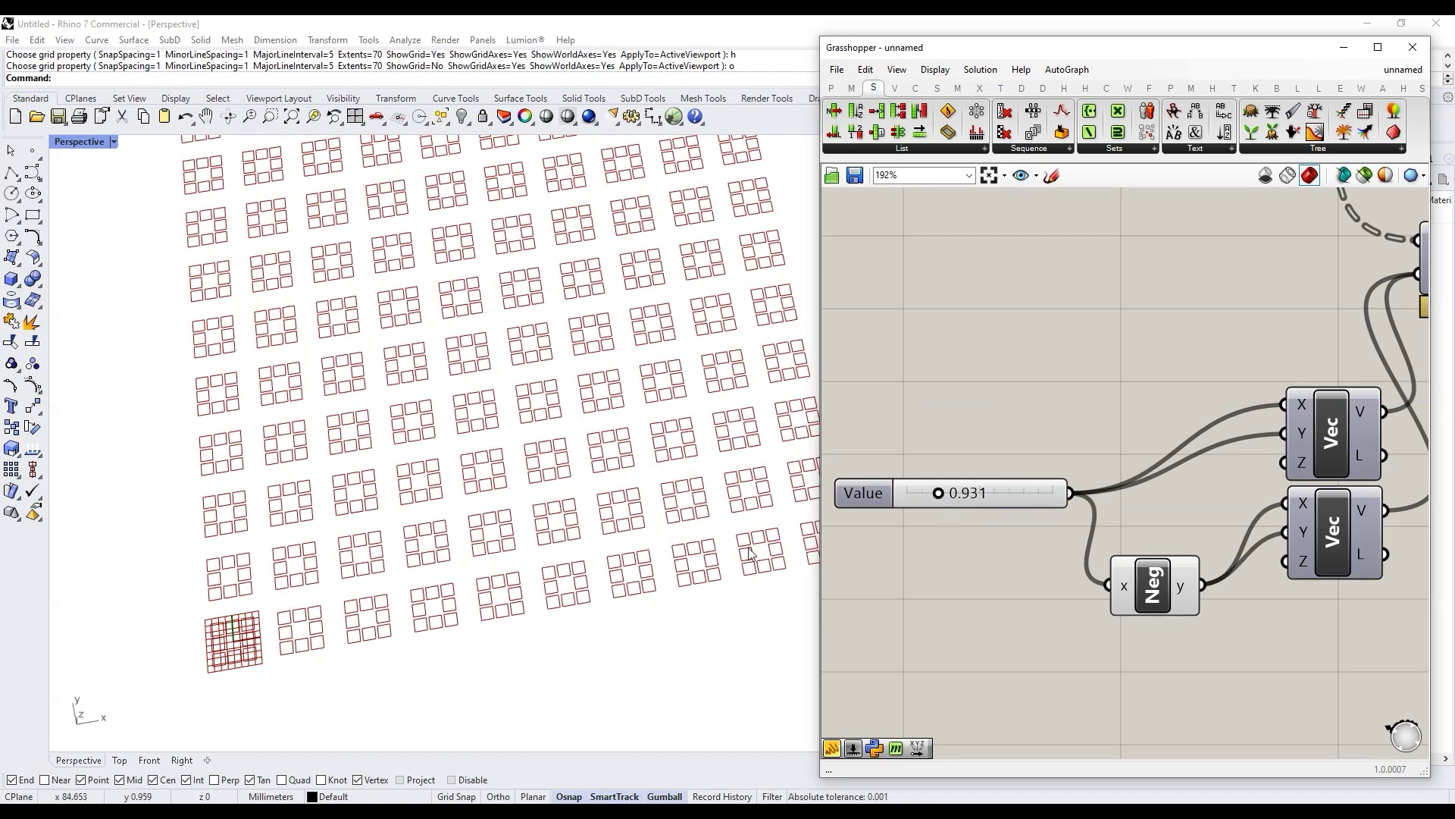
Step: Examine the clusters of small rectangles and the data structure of the copied Rectangle 2Pt's rectangle output
{"action": "scroll", "coordinate": [231, 625], "scroll_direction": "down", "scroll_amount": 4}
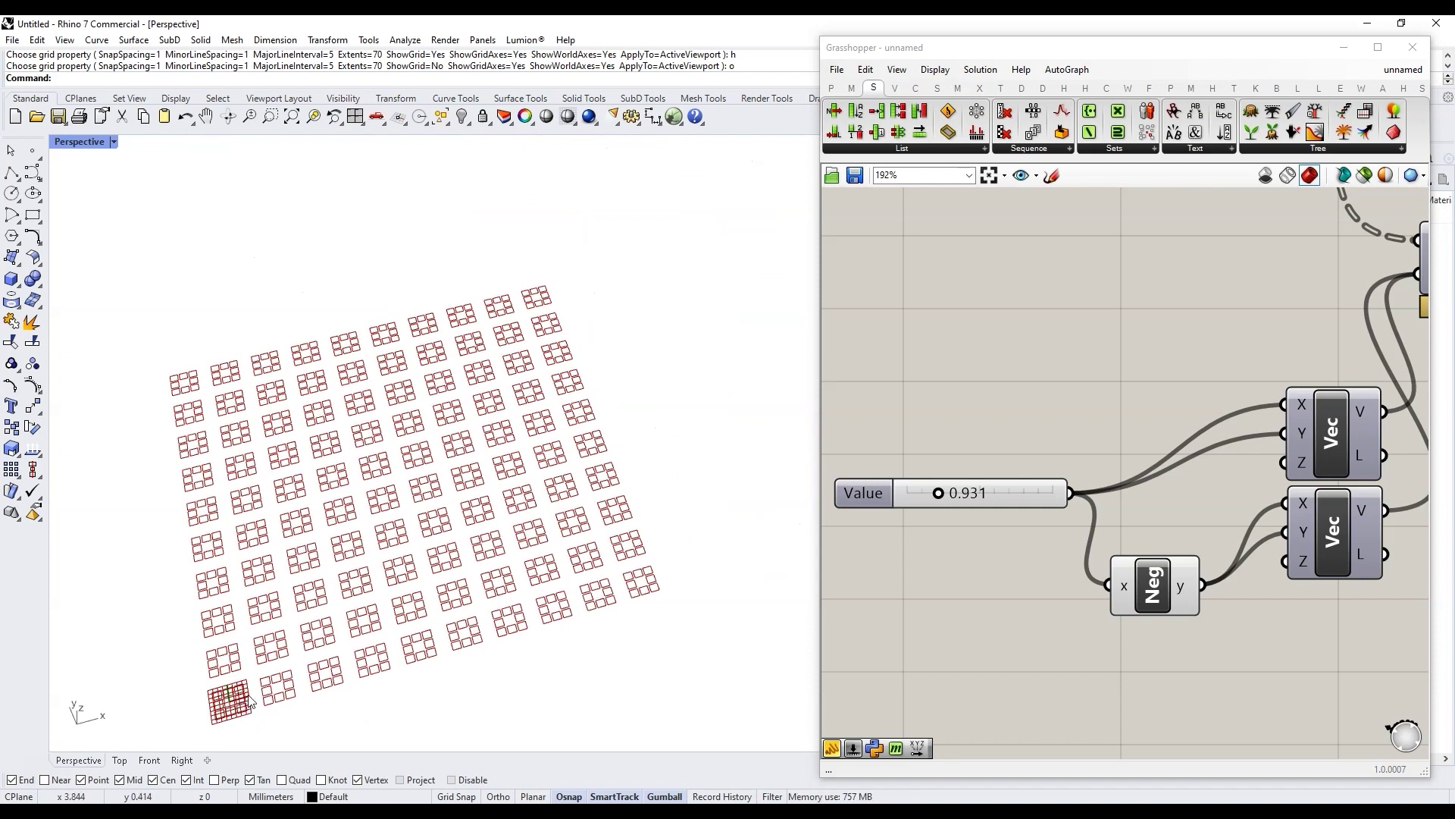
{"action": "scroll", "coordinate": [241, 719], "scroll_direction": "up", "scroll_amount": 2}
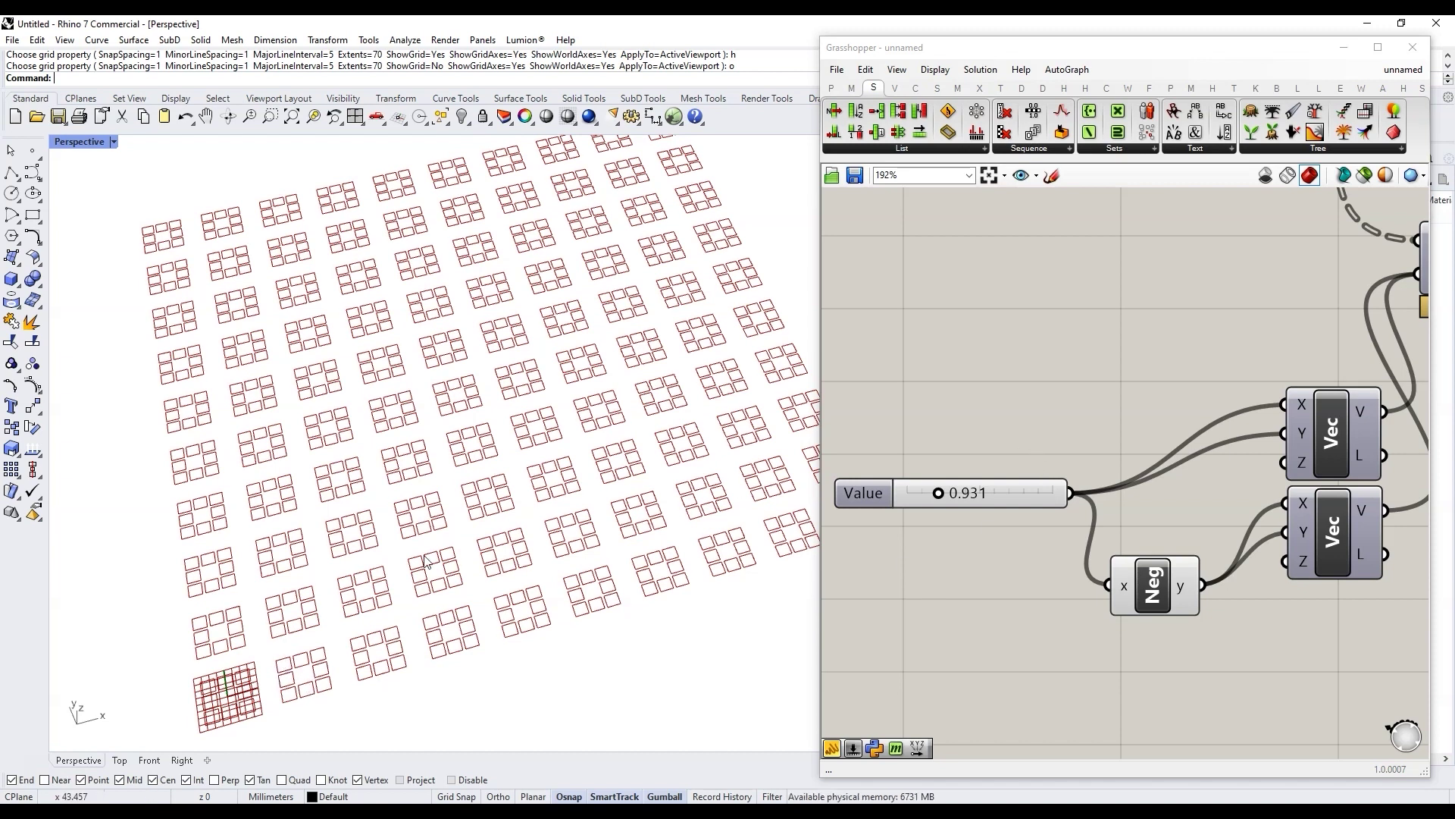
{"action": "scroll", "coordinate": [265, 573], "scroll_direction": "down", "scroll_amount": 2}
{"action": "scroll", "coordinate": [265, 574], "scroll_direction": "up", "scroll_amount": 2}
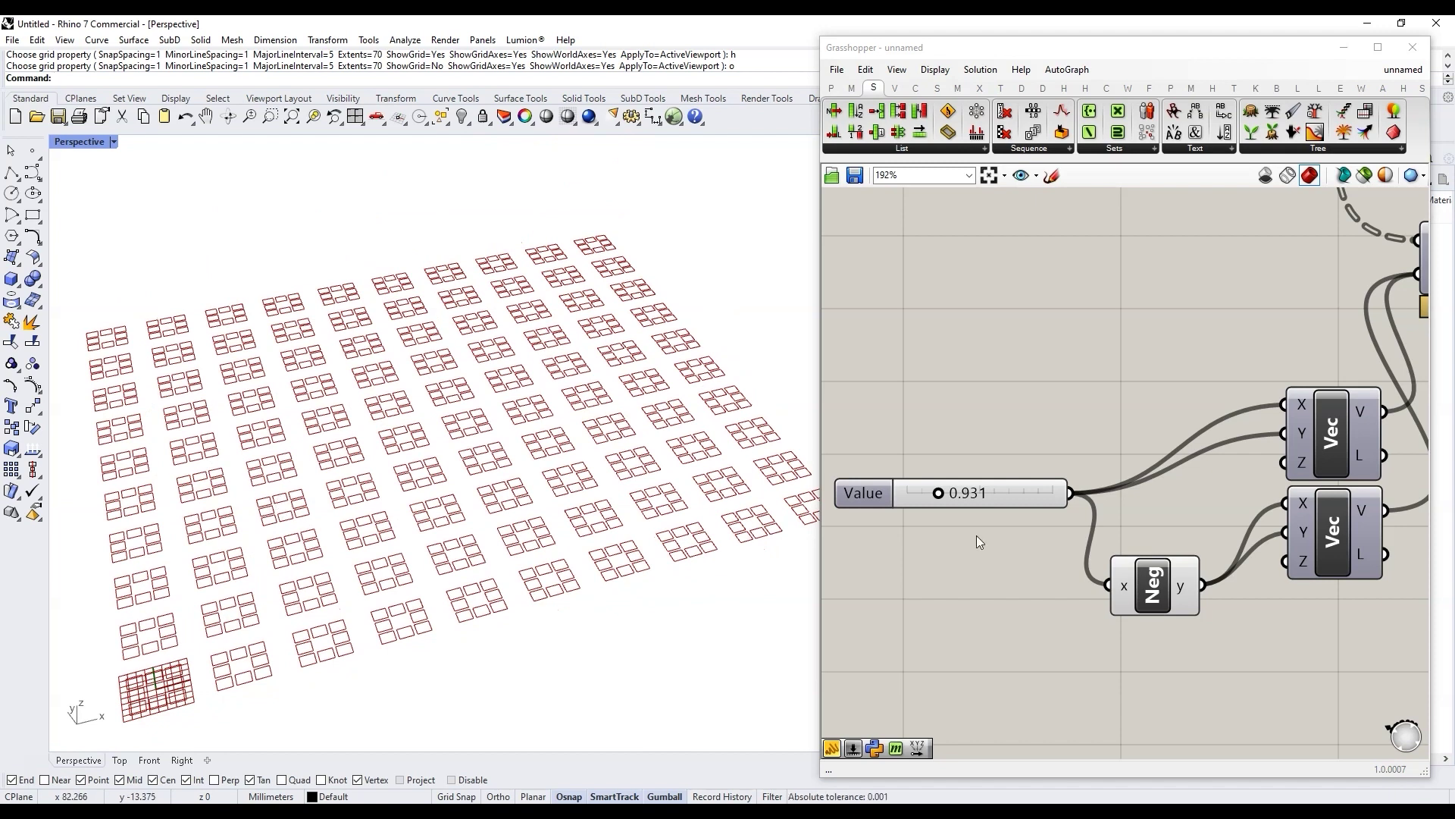
{"action": "scroll", "coordinate": [952, 543], "scroll_direction": "down", "scroll_amount": 4}
{"action": "scroll", "coordinate": [1226, 466], "scroll_direction": "up", "scroll_amount": 3}
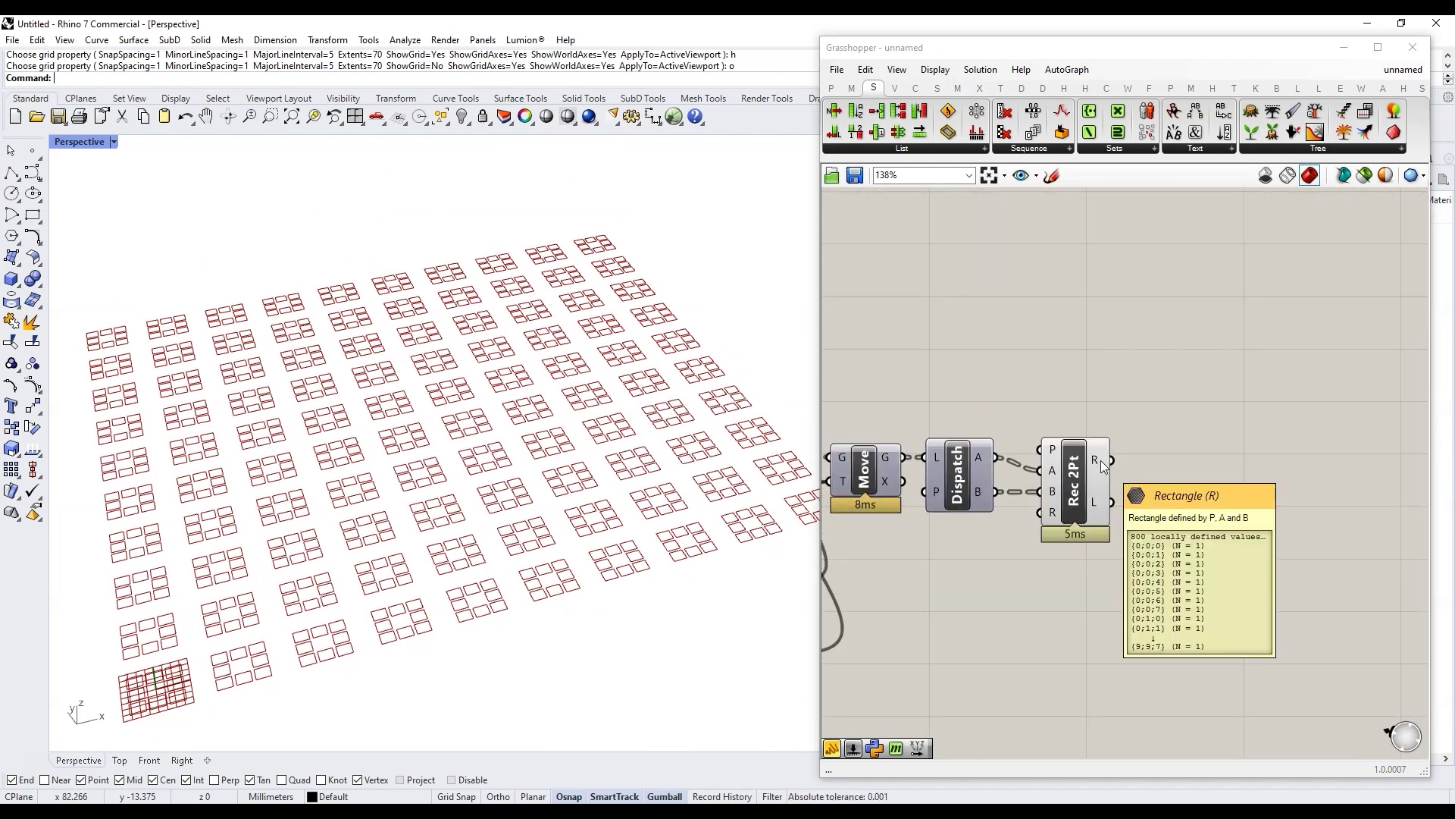
{"action": "scroll", "coordinate": [1101, 461], "scroll_direction": "down", "scroll_amount": 2}
{"action": "scroll", "coordinate": [1096, 539], "scroll_direction": "up", "scroll_amount": 2}
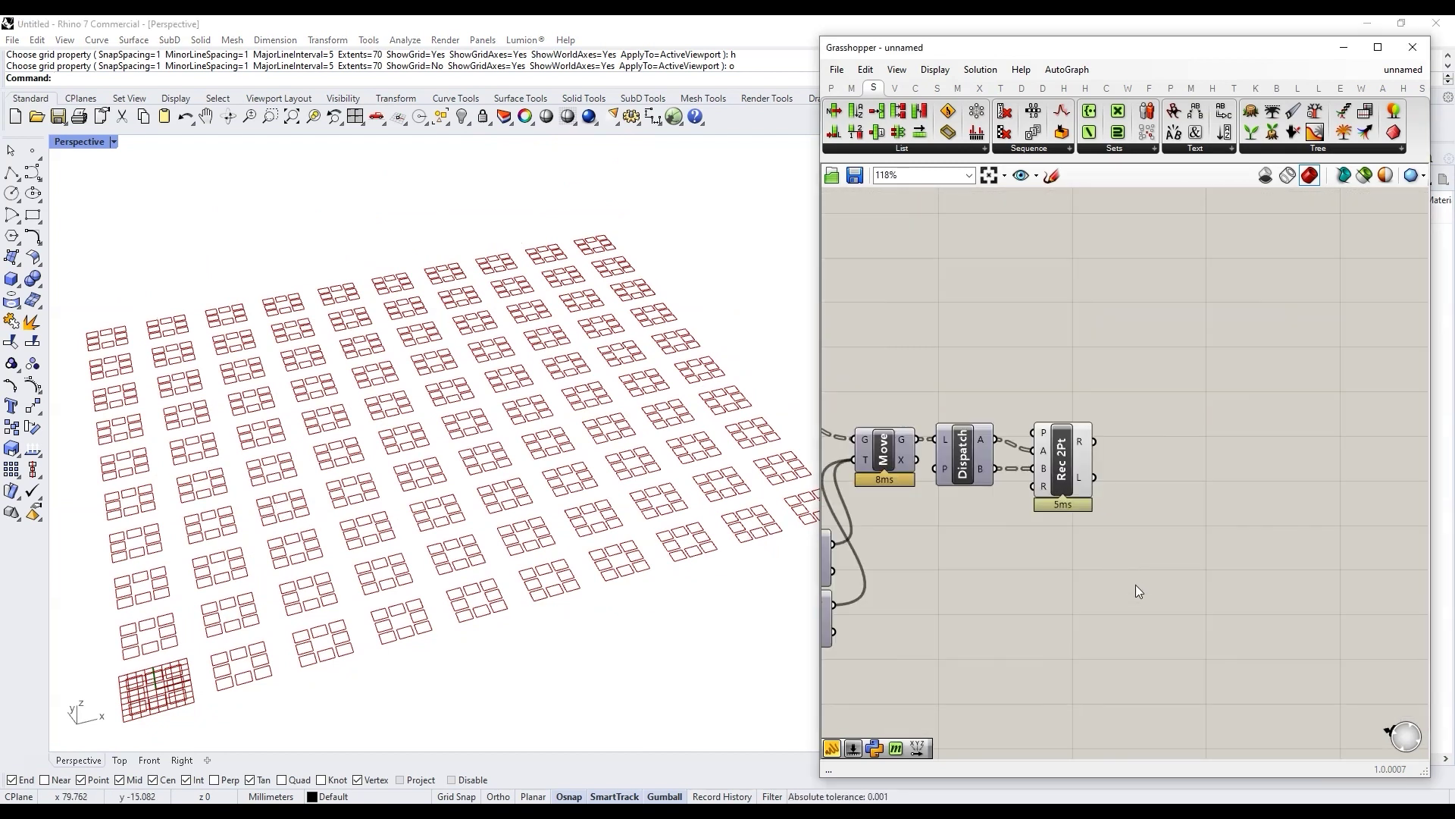
Step: Add a Random component below the last Rectangle 2Pt and a Construct Domain component in front of it
{"action": "double_click", "coordinate": [1136, 585]}
{"action": "type", "text": "random"}
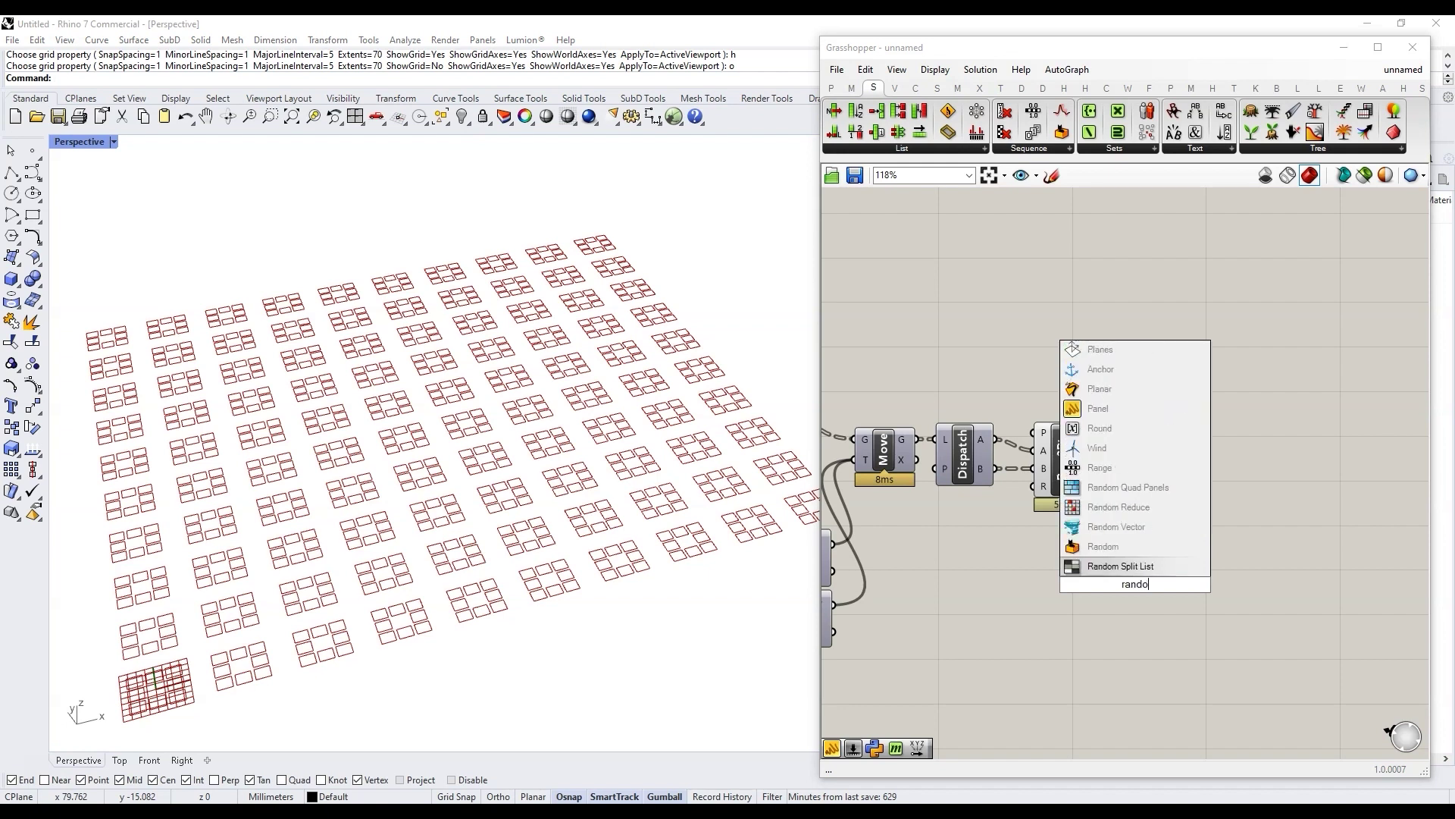
{"action": "left_click", "coordinate": [1148, 566]}
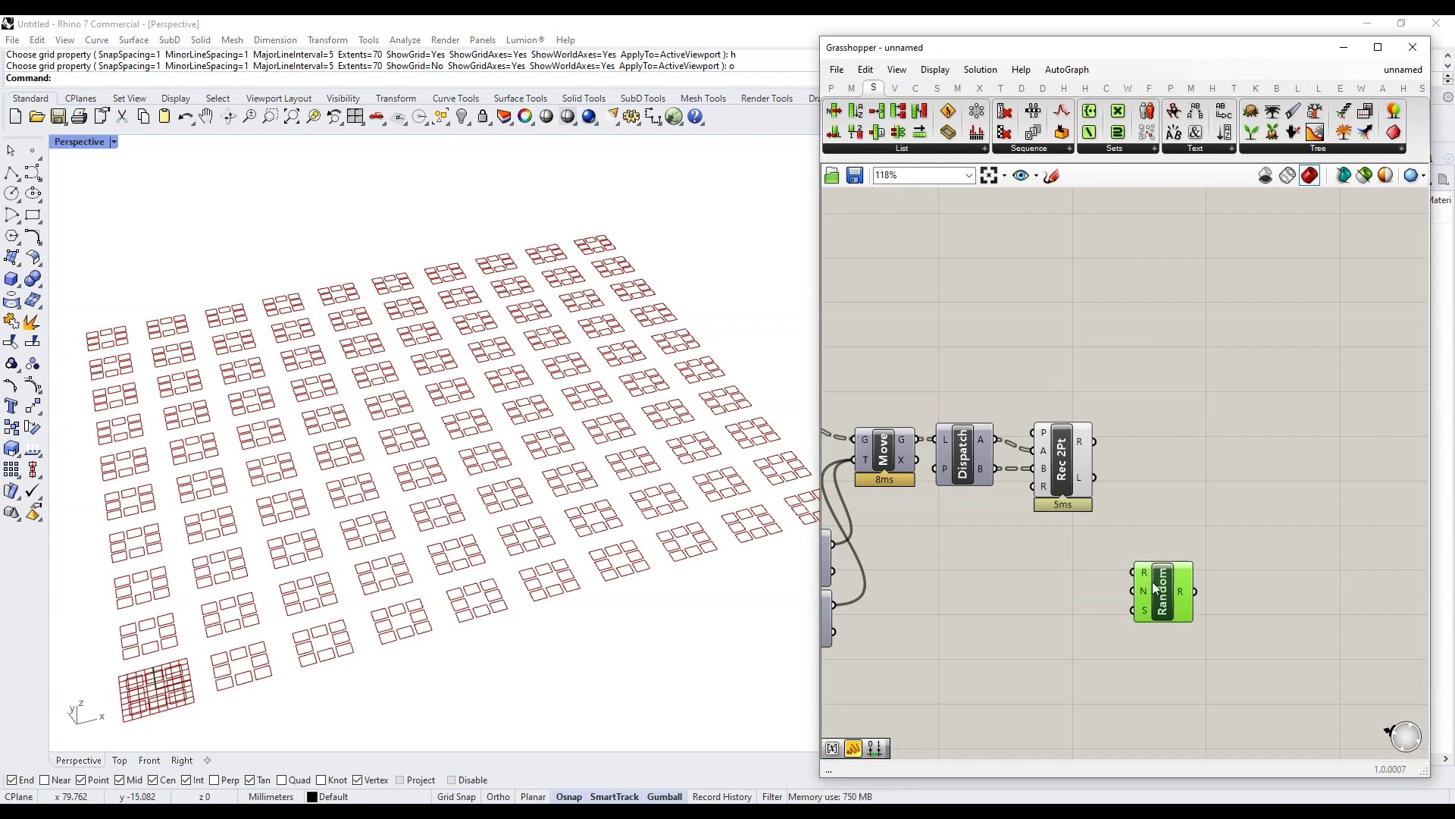
{"action": "double_click", "coordinate": [1124, 606]}
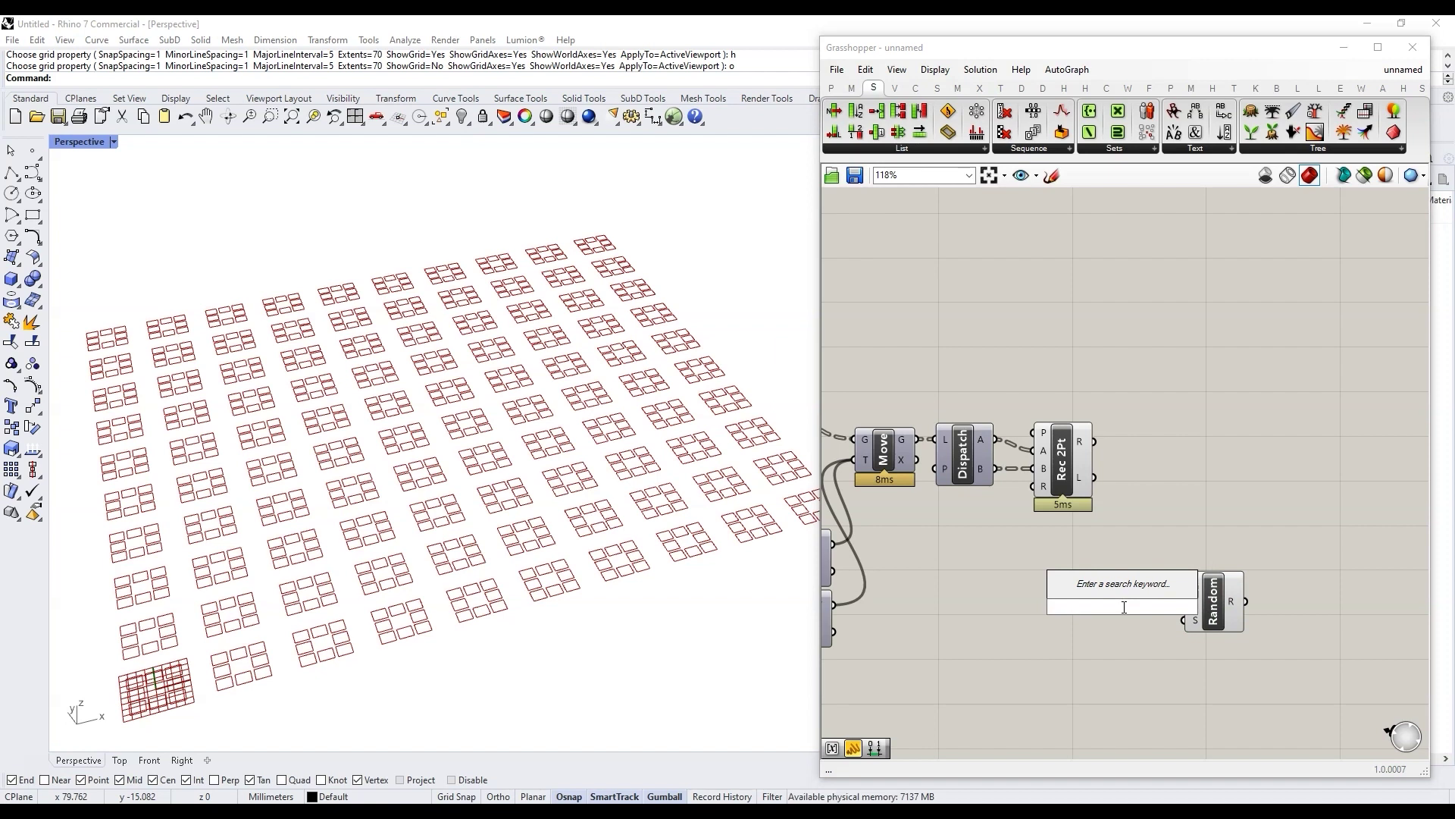
{"action": "type", "text": "construct dom"}
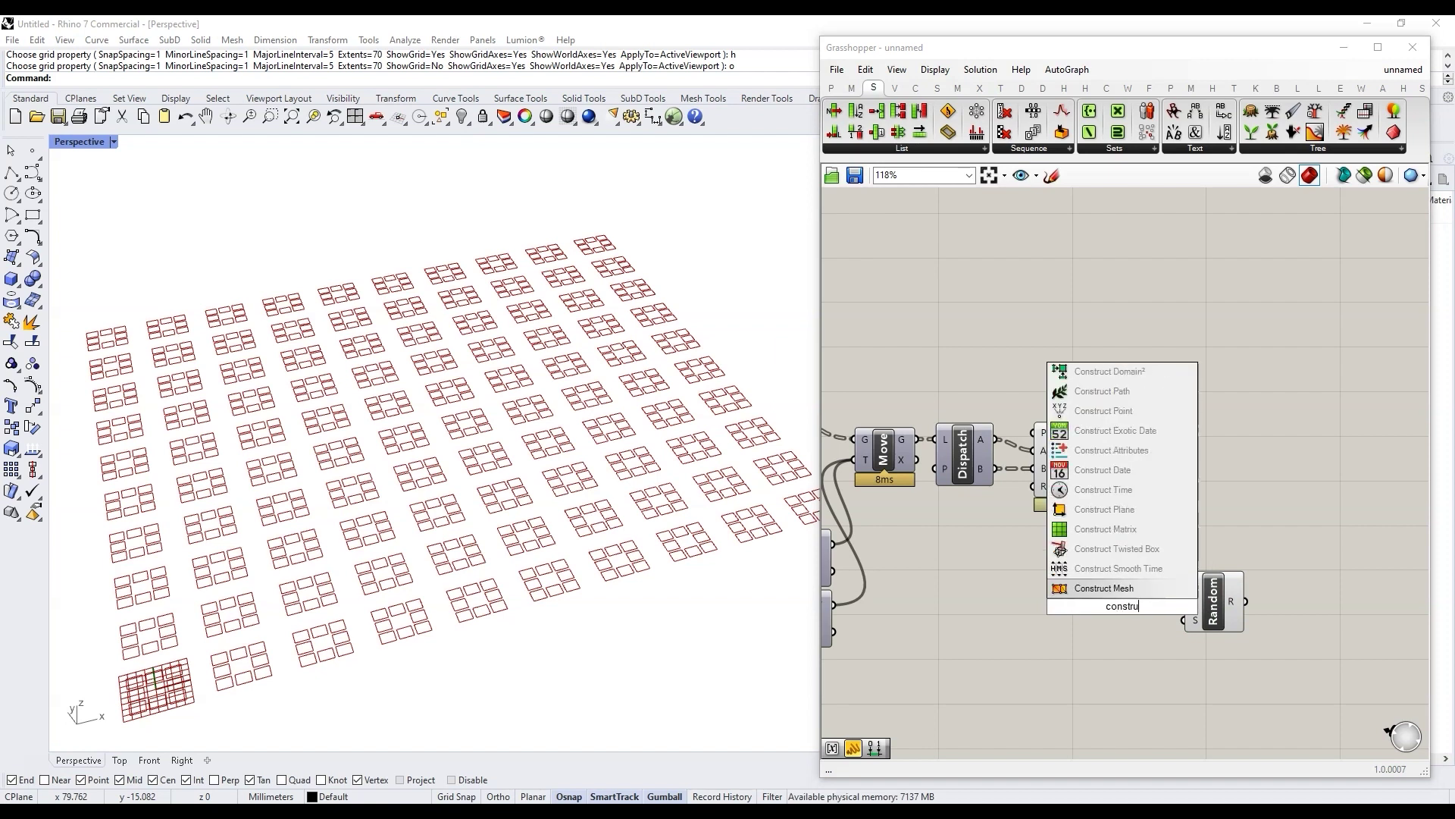
{"action": "key", "text": "Return"}
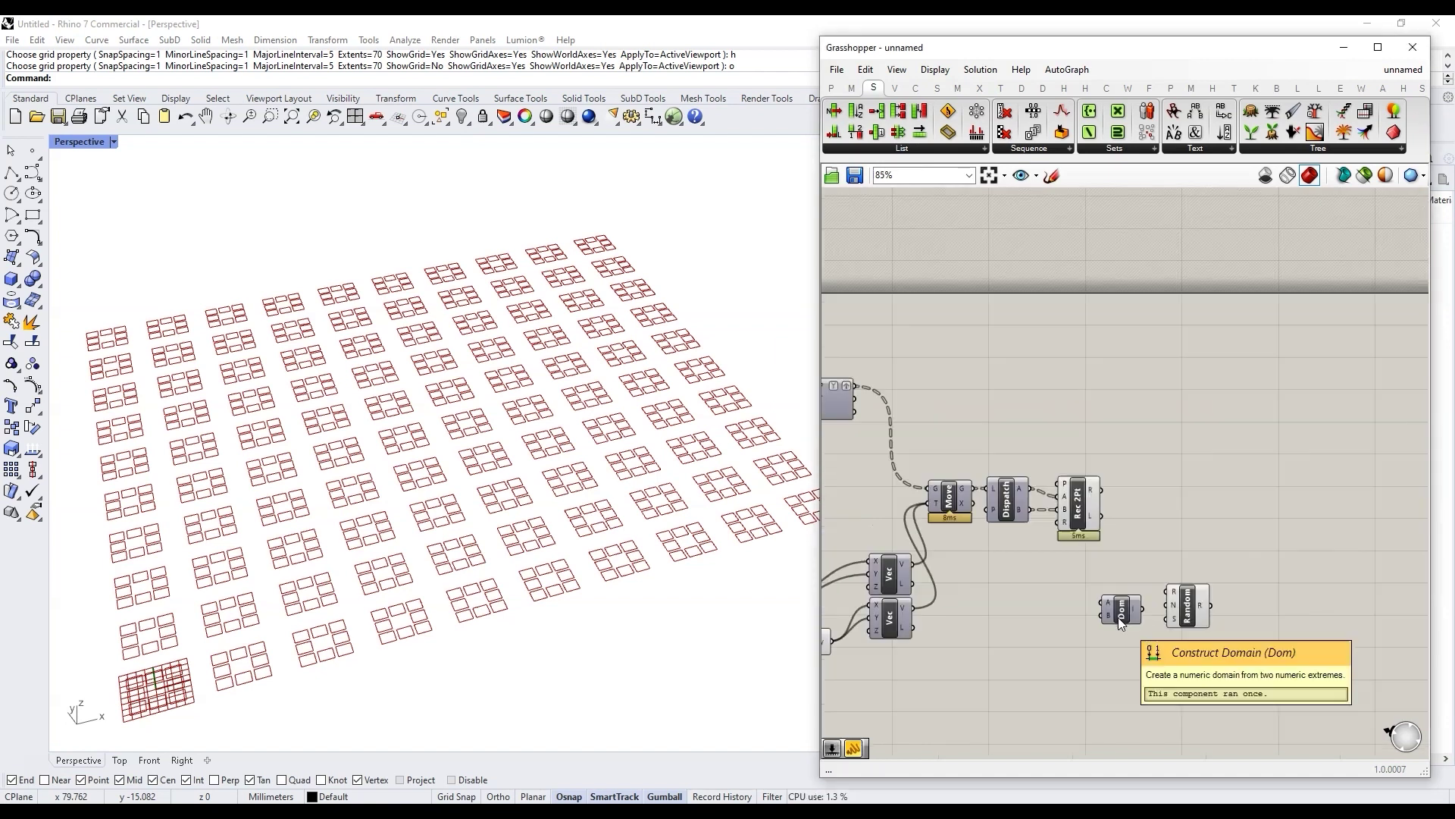
Step: Add a number slider ranging from 4.000 to 30 before Construct Domain and duplicate it
{"action": "scroll", "coordinate": [1117, 617], "scroll_direction": "down", "scroll_amount": 1}
{"action": "double_click", "coordinate": [1029, 608]}
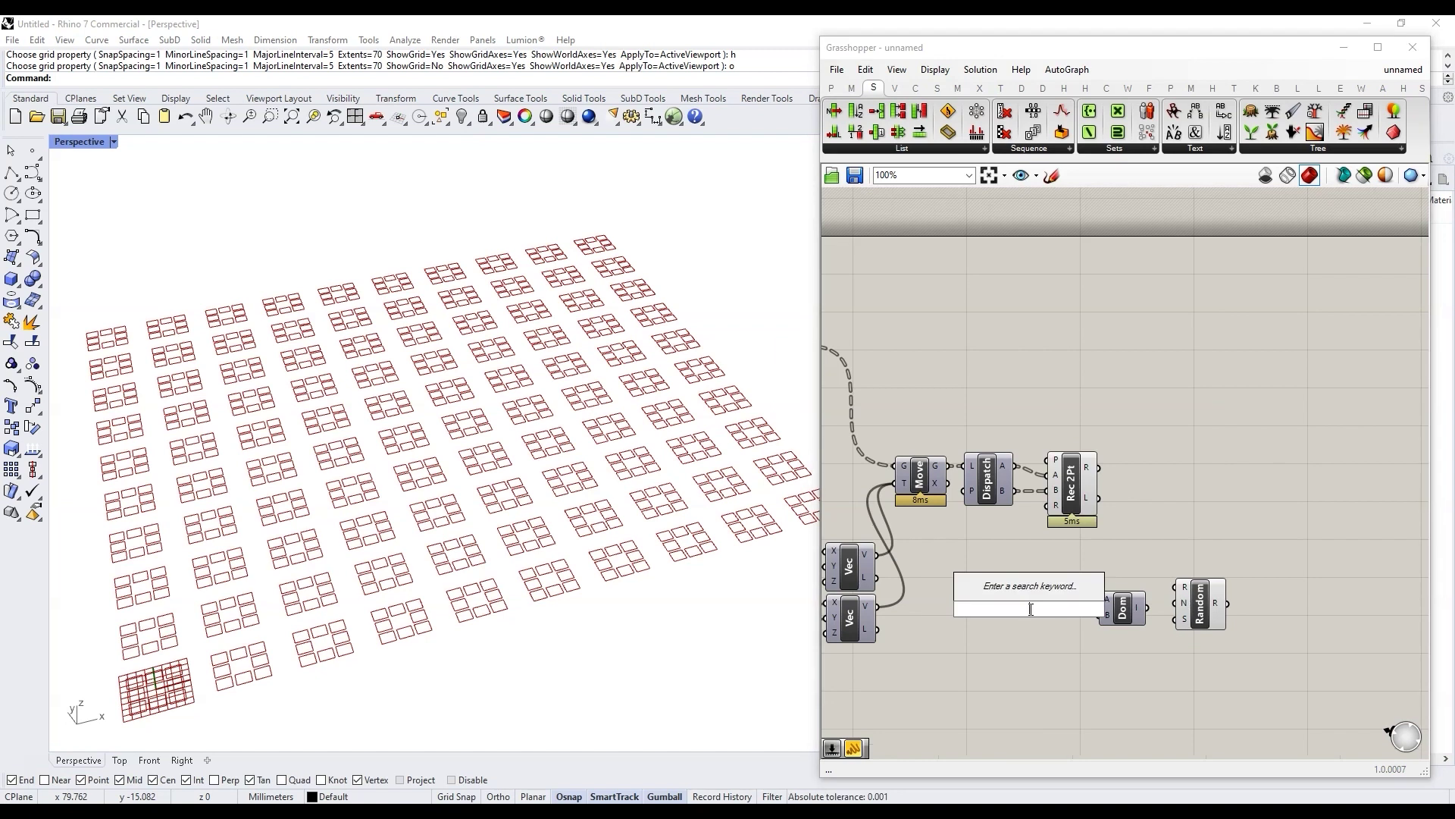
{"action": "type", "text": "4.000"}
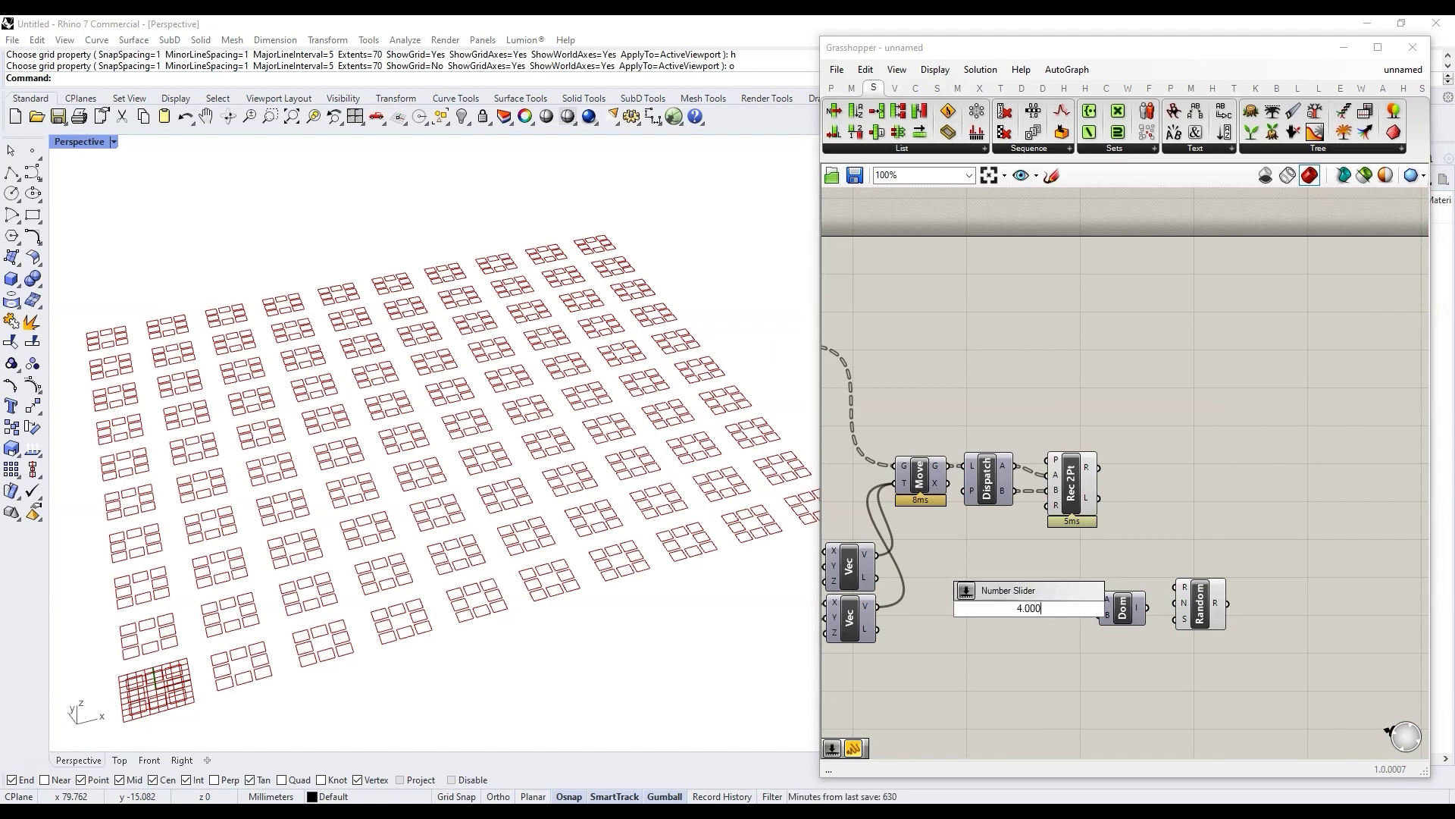
{"action": "type", "text": "<30"}
{"action": "key", "text": "Return"}
{"action": "left_click_drag", "start_coordinate": [979, 597], "coordinate": [1093, 611], "text": "alt"}
Step: Set the two sliders to 9.972 and 28.973 and wire them into Construct Domain's A and B inputs
{"action": "scroll", "coordinate": [1002, 617], "scroll_direction": "up", "scroll_amount": 4}
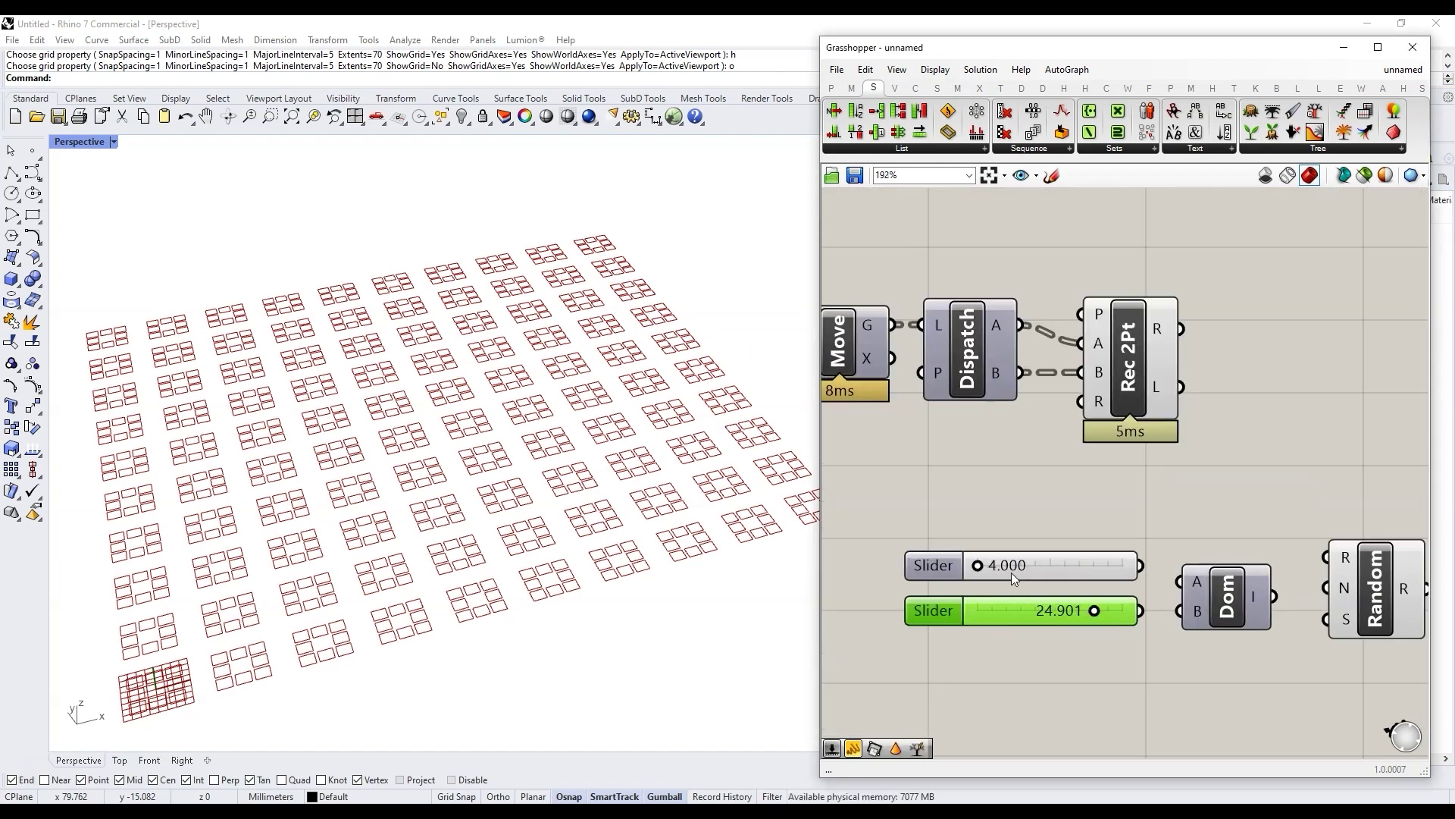
{"action": "left_click_drag", "start_coordinate": [978, 564], "coordinate": [999, 565]}
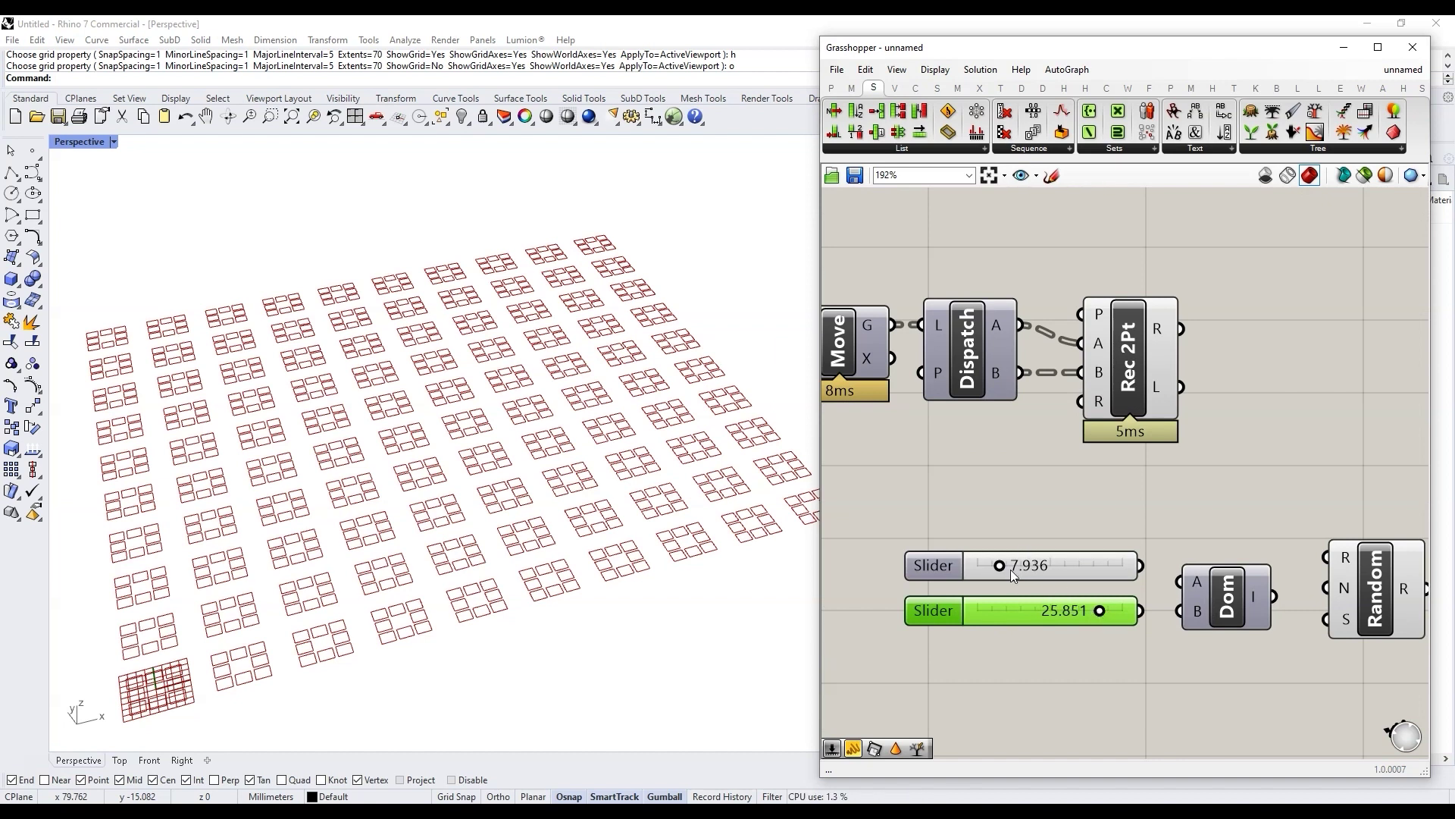
{"action": "left_click_drag", "start_coordinate": [1098, 610], "coordinate": [1181, 610]}
{"action": "left_click", "coordinate": [935, 610]}
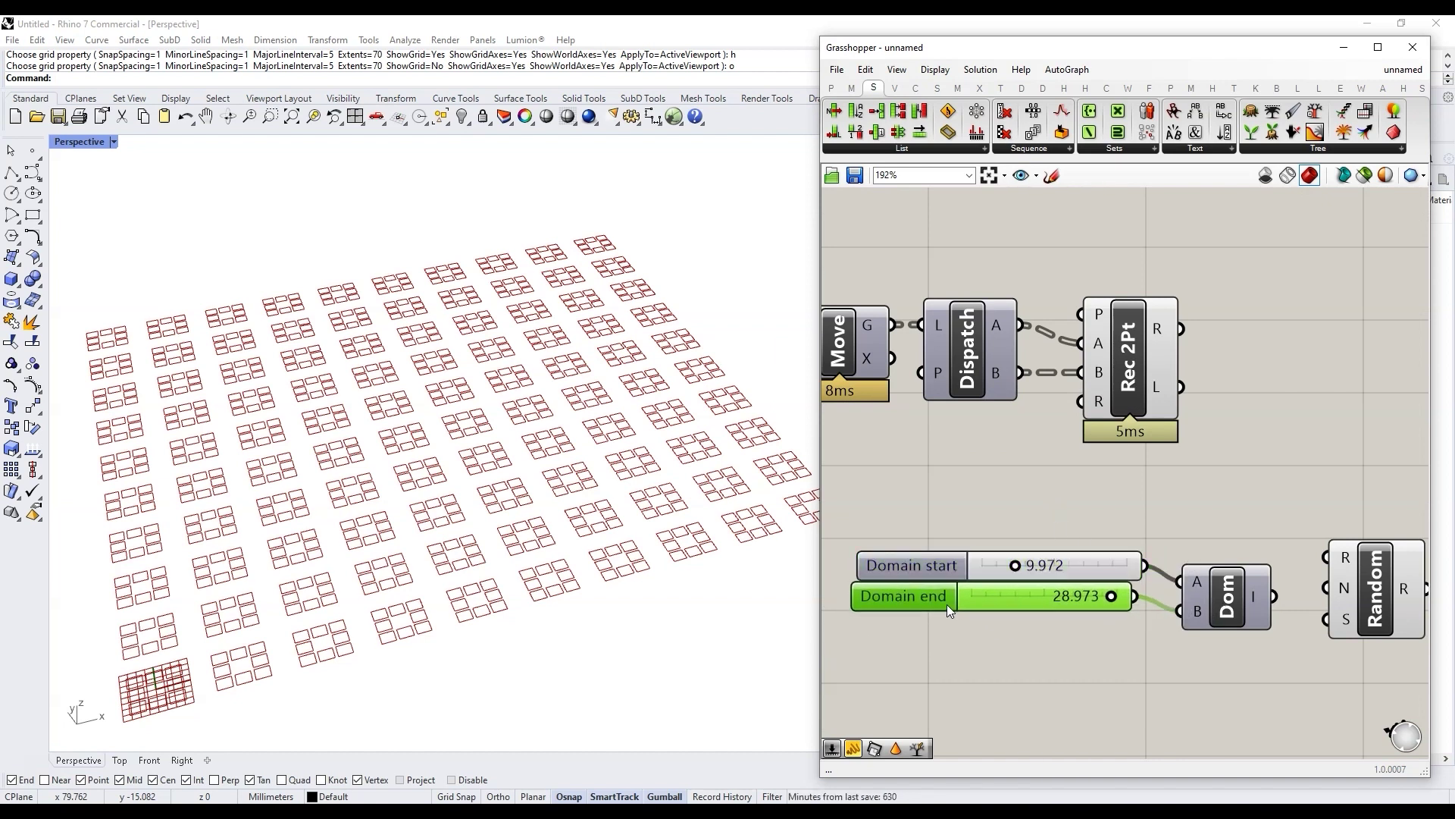
{"action": "scroll", "coordinate": [899, 576], "scroll_direction": "down", "scroll_amount": 4}
{"action": "scroll", "coordinate": [1083, 622], "scroll_direction": "up", "scroll_amount": 4}
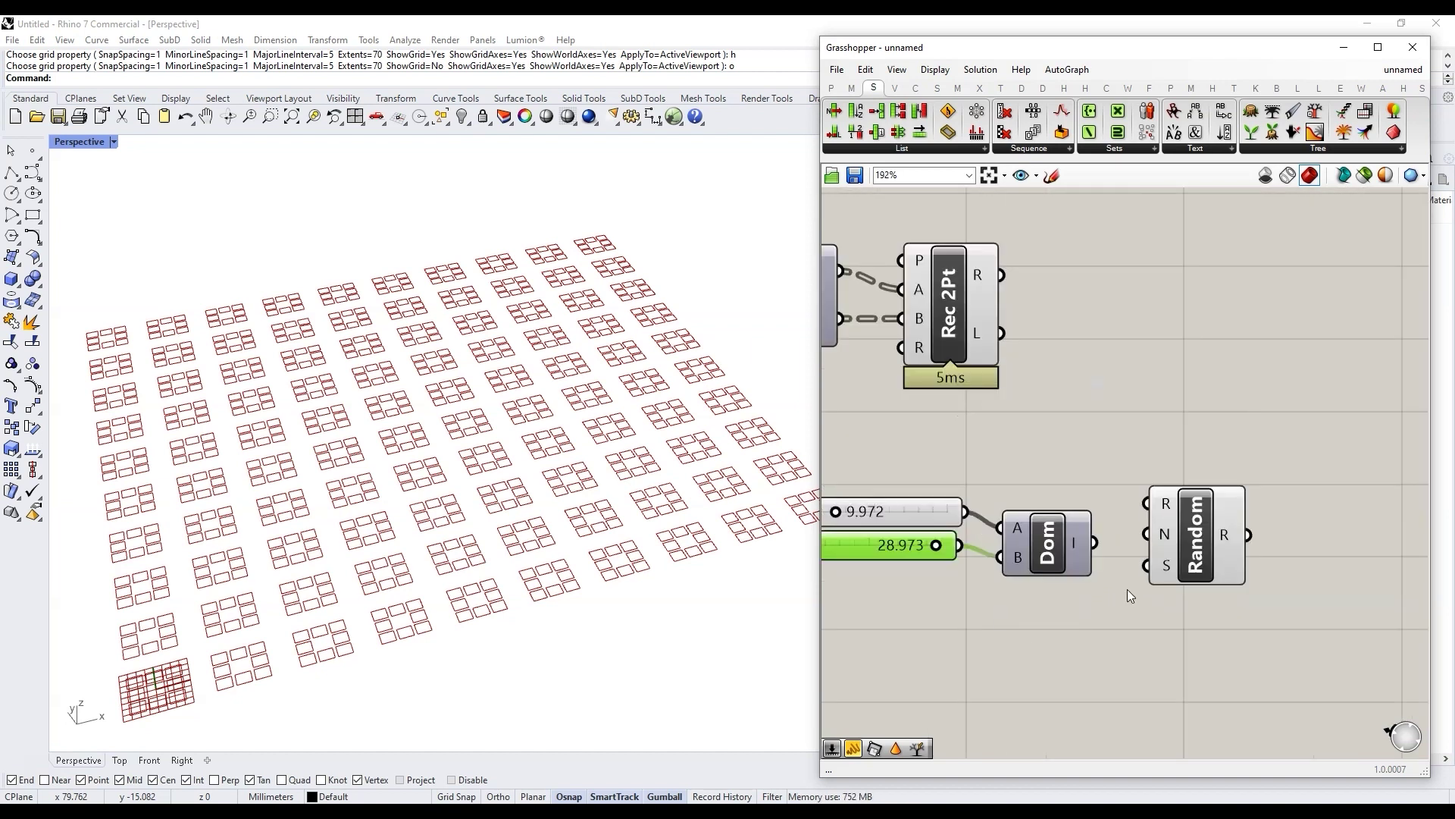
Step: Wire Construct Domain's output into the R input of the Random component
{"action": "mouse_move", "coordinate": [1082, 544]}
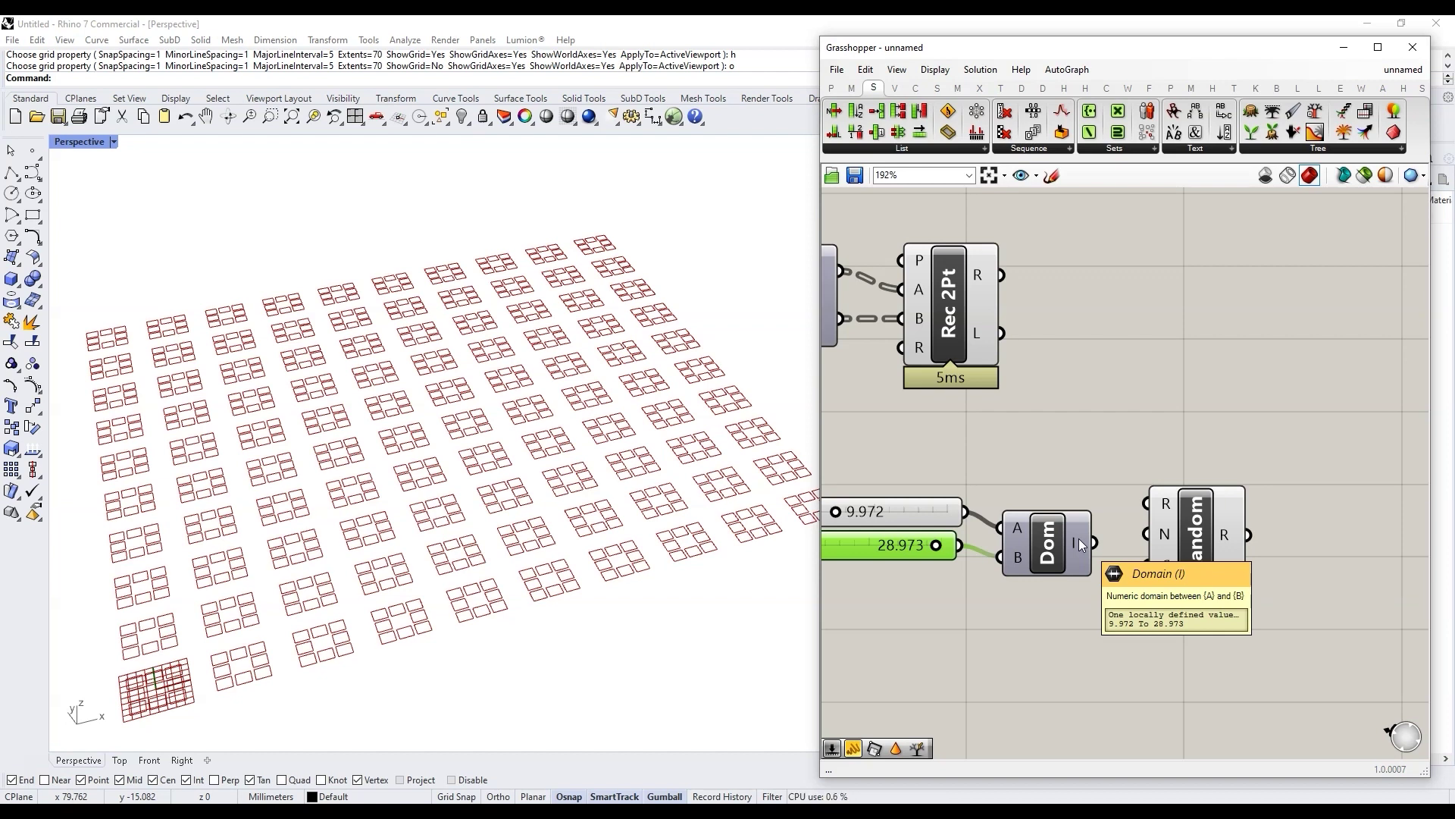
{"action": "left_click_drag", "start_coordinate": [1079, 538], "coordinate": [1236, 563]}
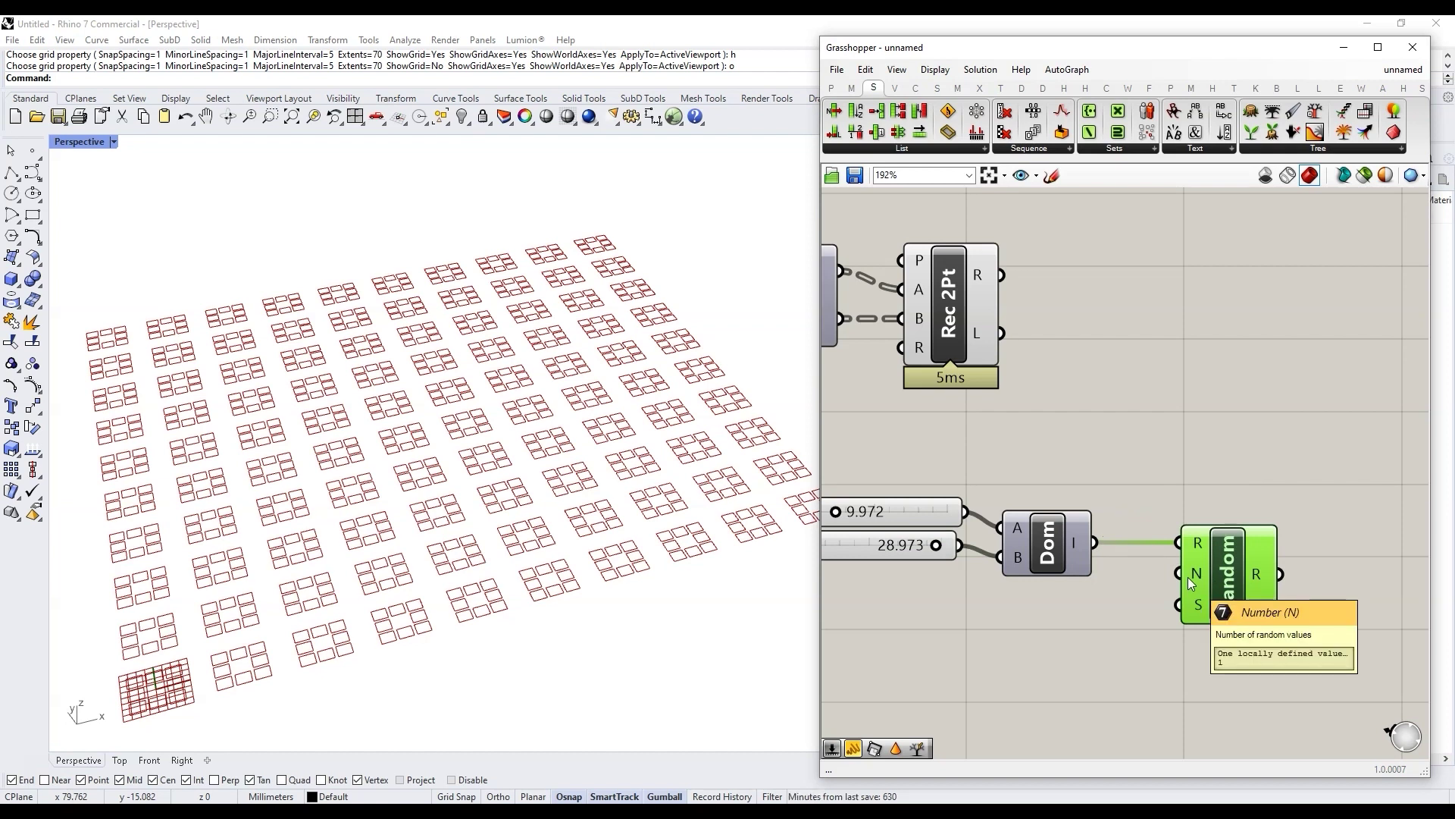
Step: Add a Tree Statistics component above the last Rectangle 2Pt and feed it that component's rectangle output
{"action": "scroll", "coordinate": [1072, 594], "scroll_direction": "up", "scroll_amount": 3}
{"action": "scroll", "coordinate": [1059, 394], "scroll_direction": "down", "scroll_amount": 3}
{"action": "double_click", "coordinate": [1133, 350]}
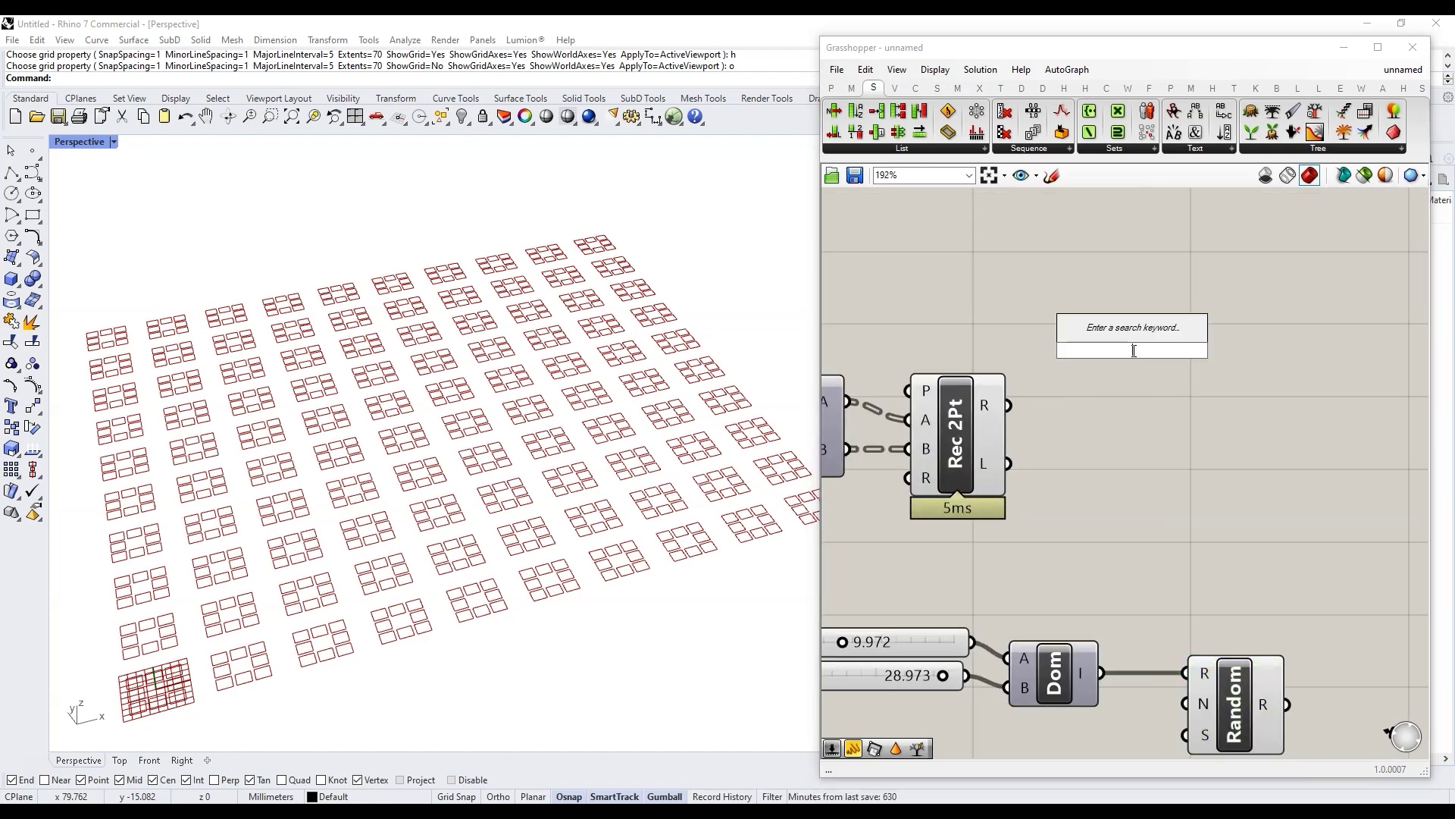
{"action": "type", "text": "tree st"}
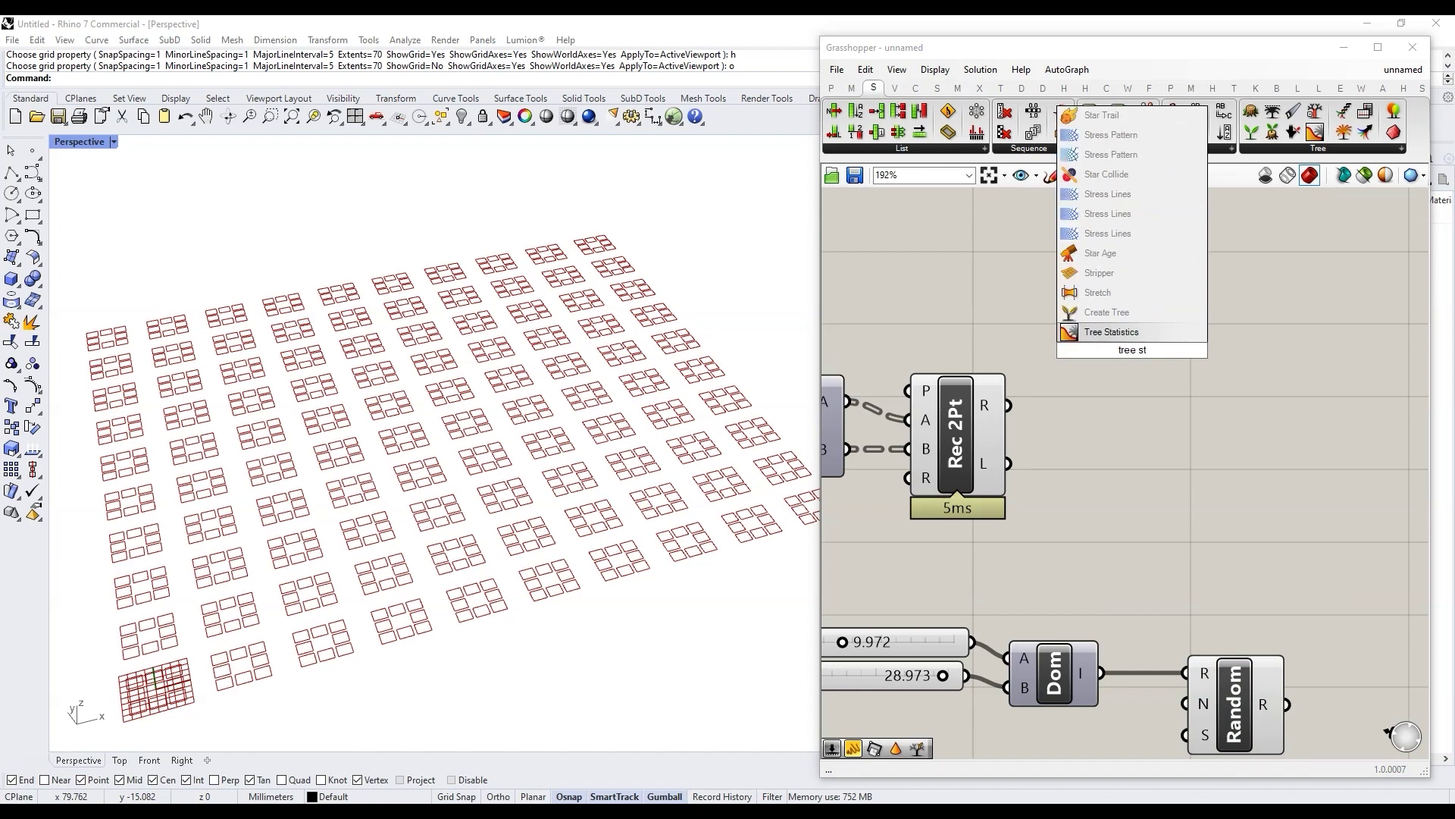
{"action": "left_click", "coordinate": [1114, 331]}
{"action": "left_click_drag", "start_coordinate": [1009, 406], "coordinate": [1093, 322]}
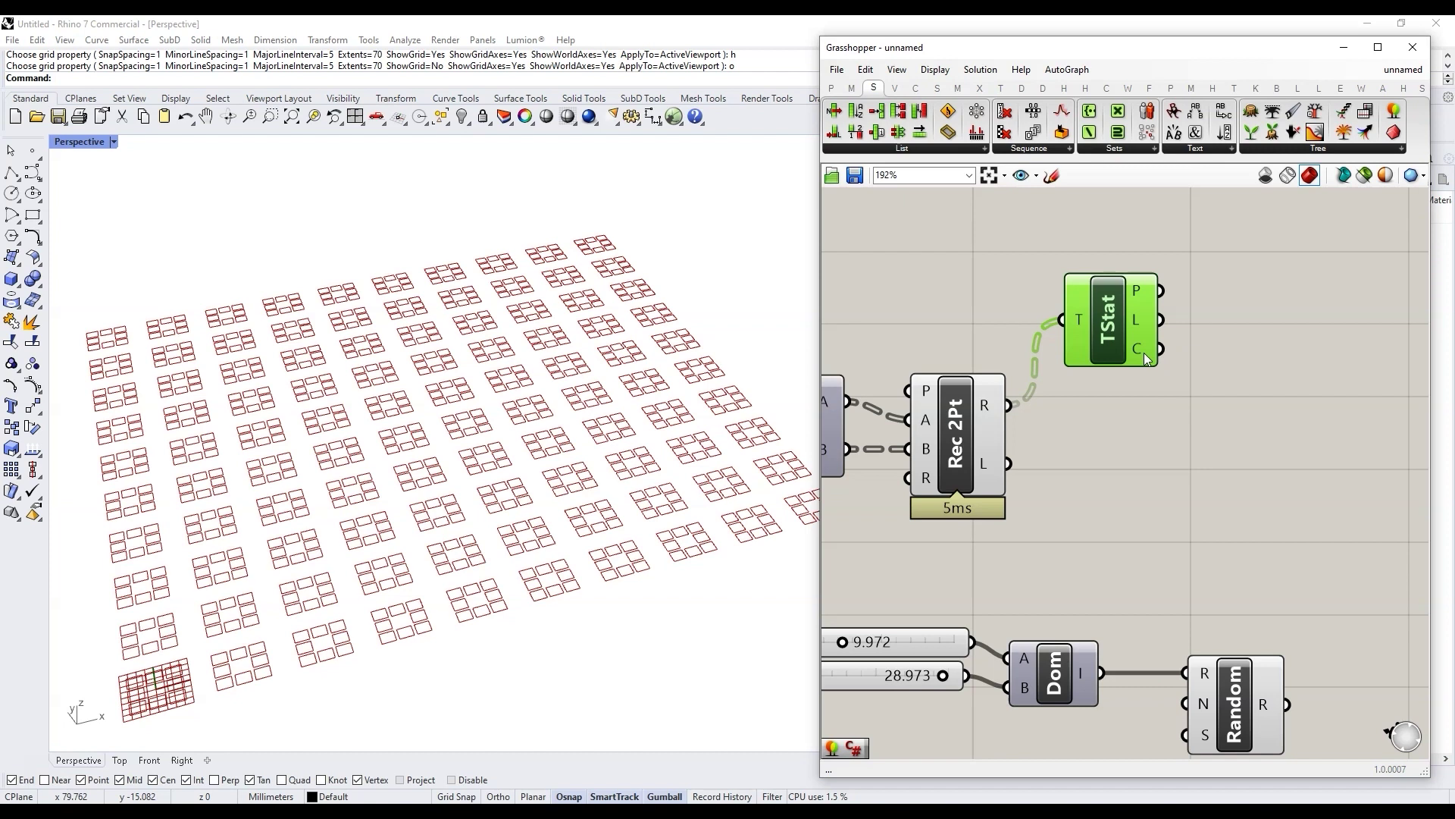
{"action": "mouse_move", "coordinate": [1145, 354]}
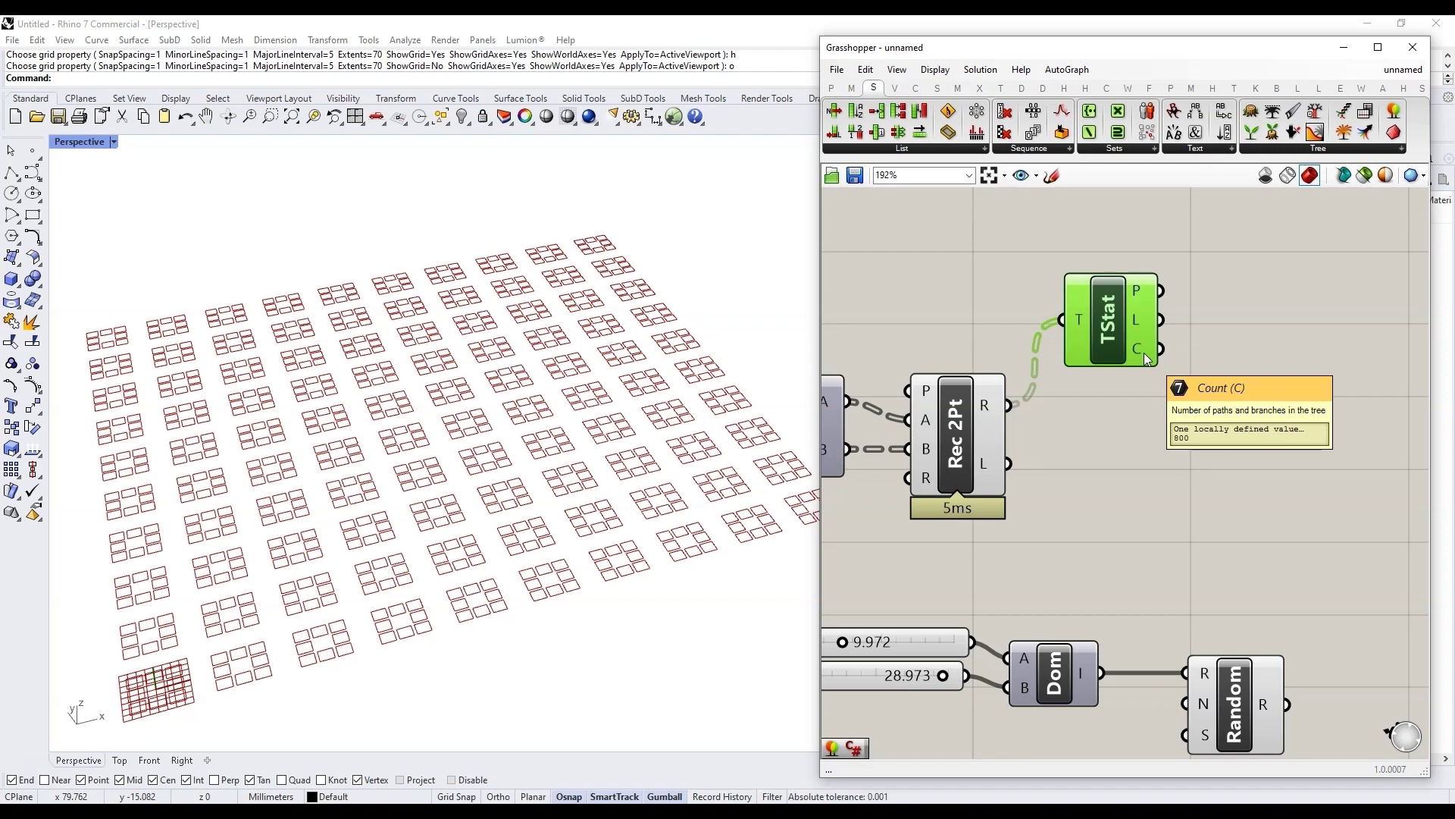
Step: Wire Tree Statistics' Count output into Random's N input to set the number of random values
{"action": "scroll", "coordinate": [1114, 454], "scroll_direction": "down", "scroll_amount": 3}
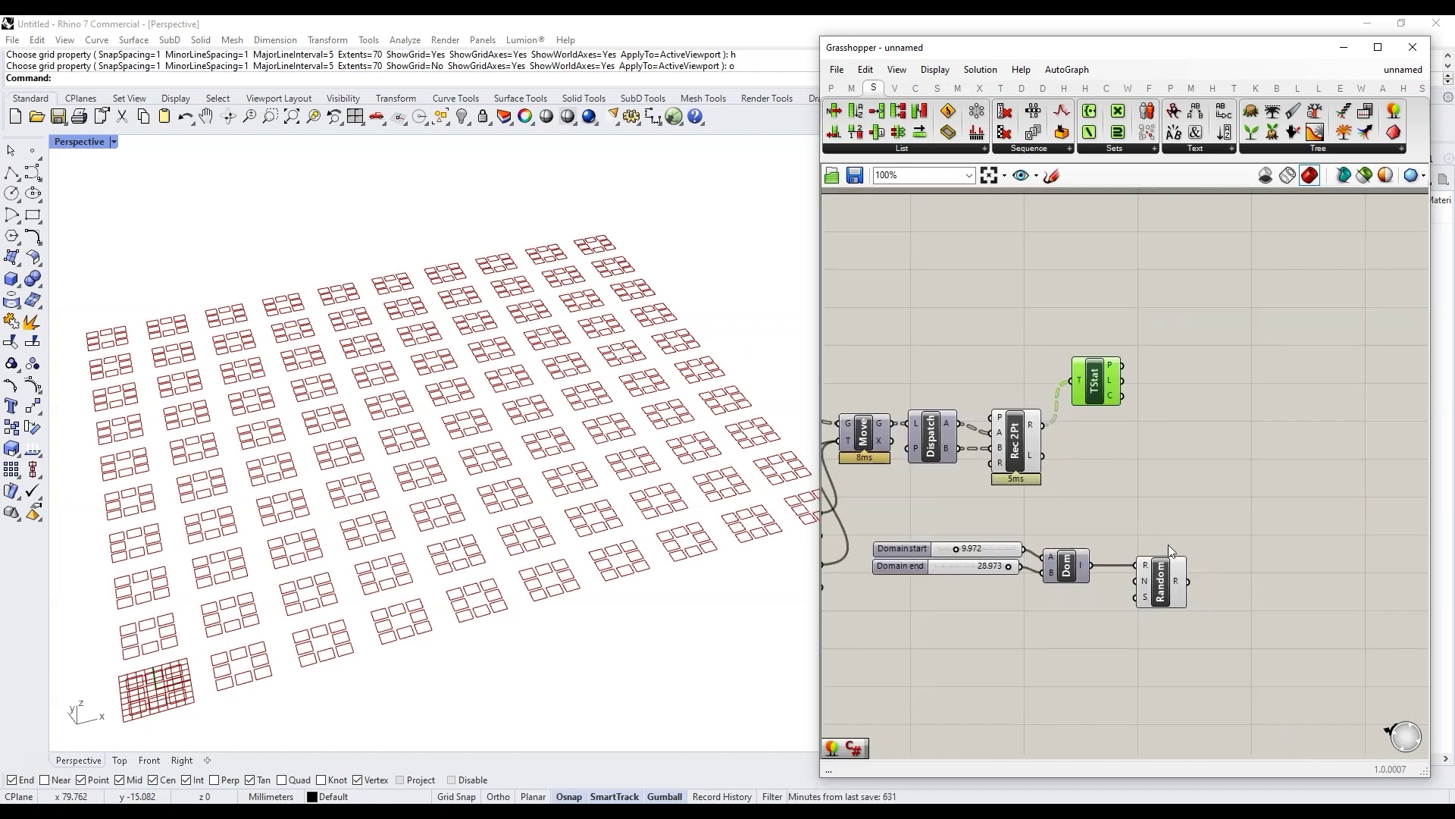
{"action": "scroll", "coordinate": [1167, 544], "scroll_direction": "up", "scroll_amount": 2}
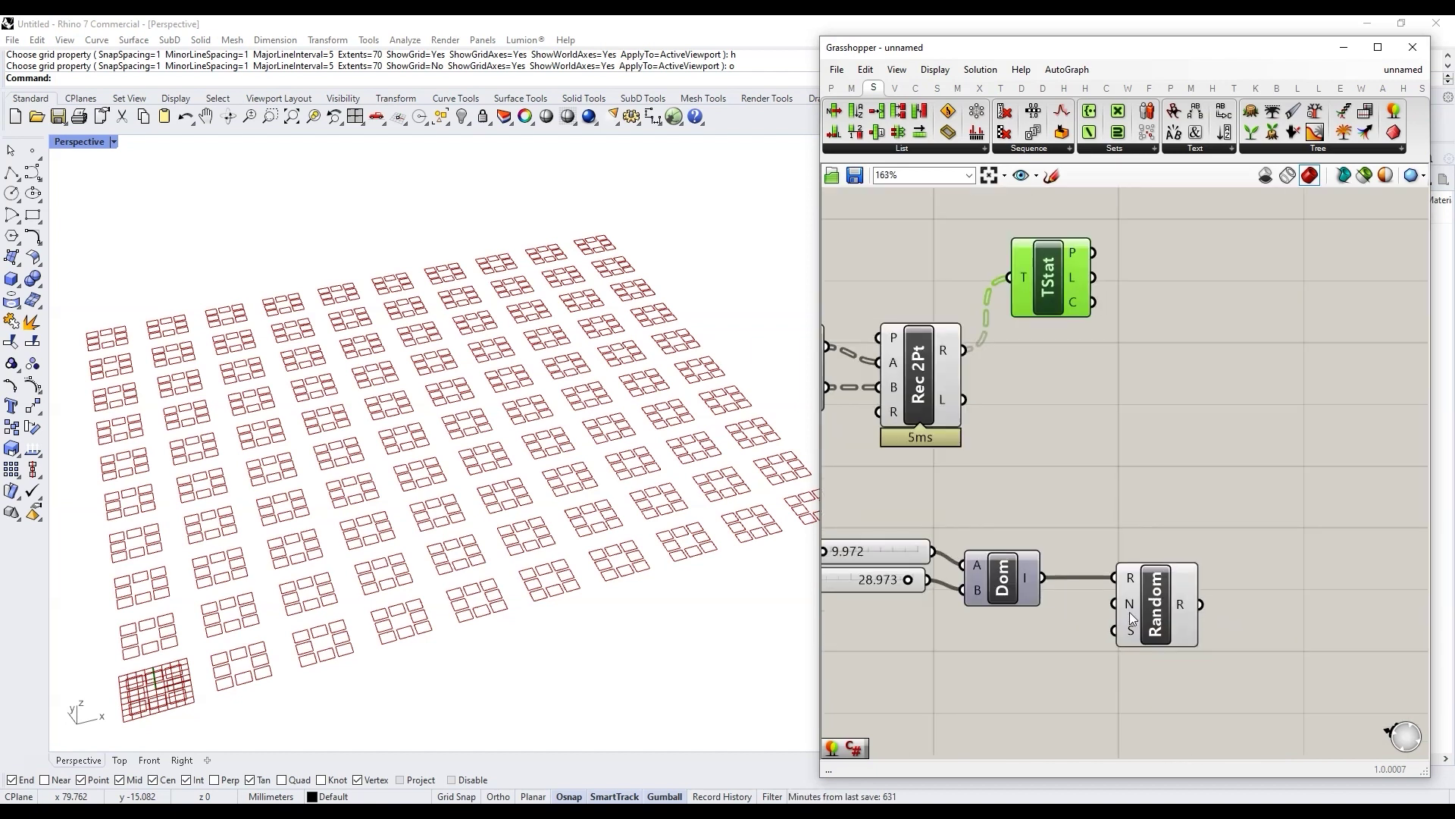
{"action": "left_click", "coordinate": [1154, 600]}
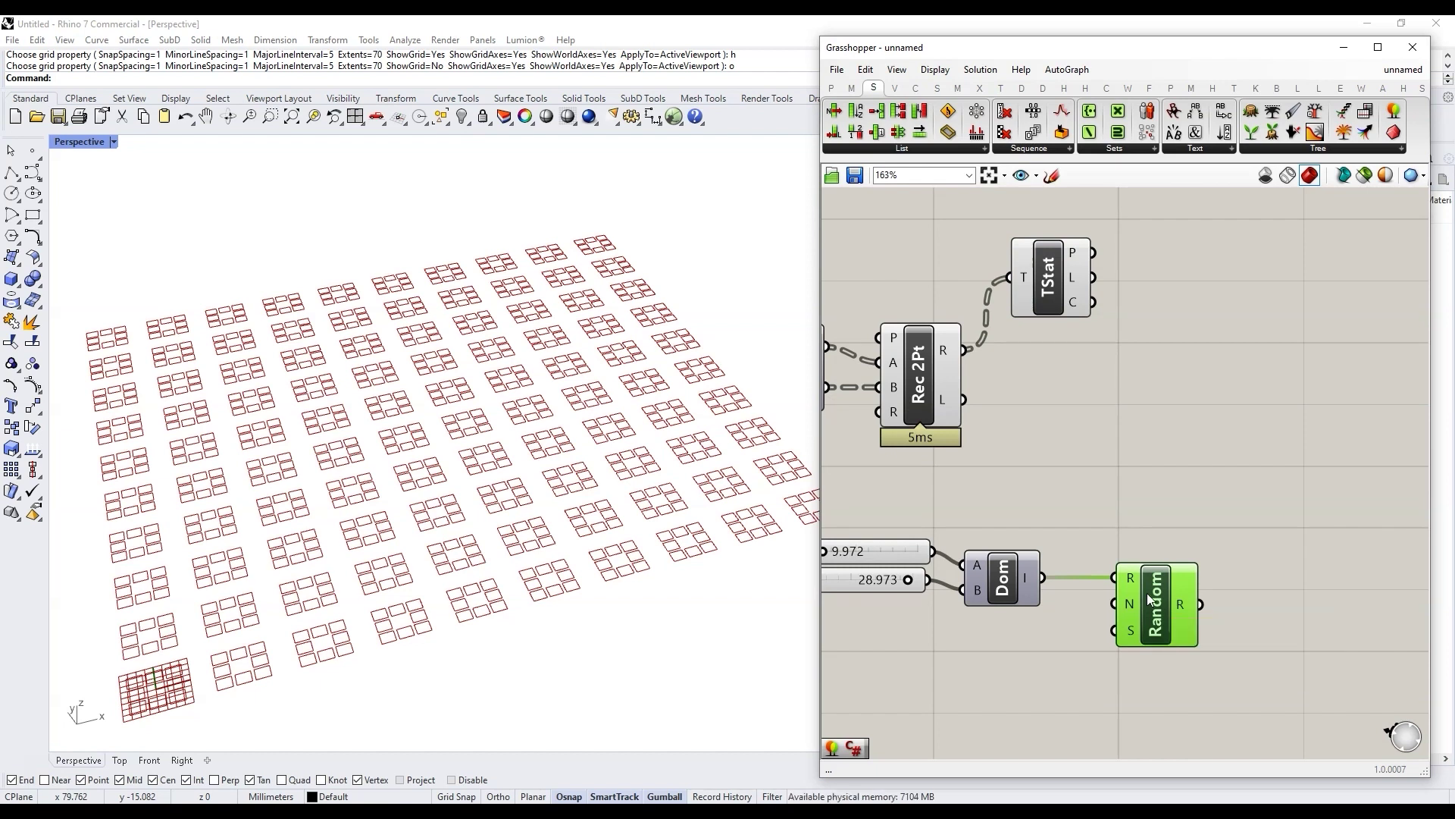
{"action": "mouse_move", "coordinate": [1092, 302]}
{"action": "left_mouse_down"}
{"action": "mouse_move", "coordinate": [1033, 520]}
{"action": "mouse_move", "coordinate": [1112, 604]}
{"action": "left_mouse_up"}
{"action": "scroll", "coordinate": [1184, 601], "scroll_direction": "down", "scroll_amount": 2}
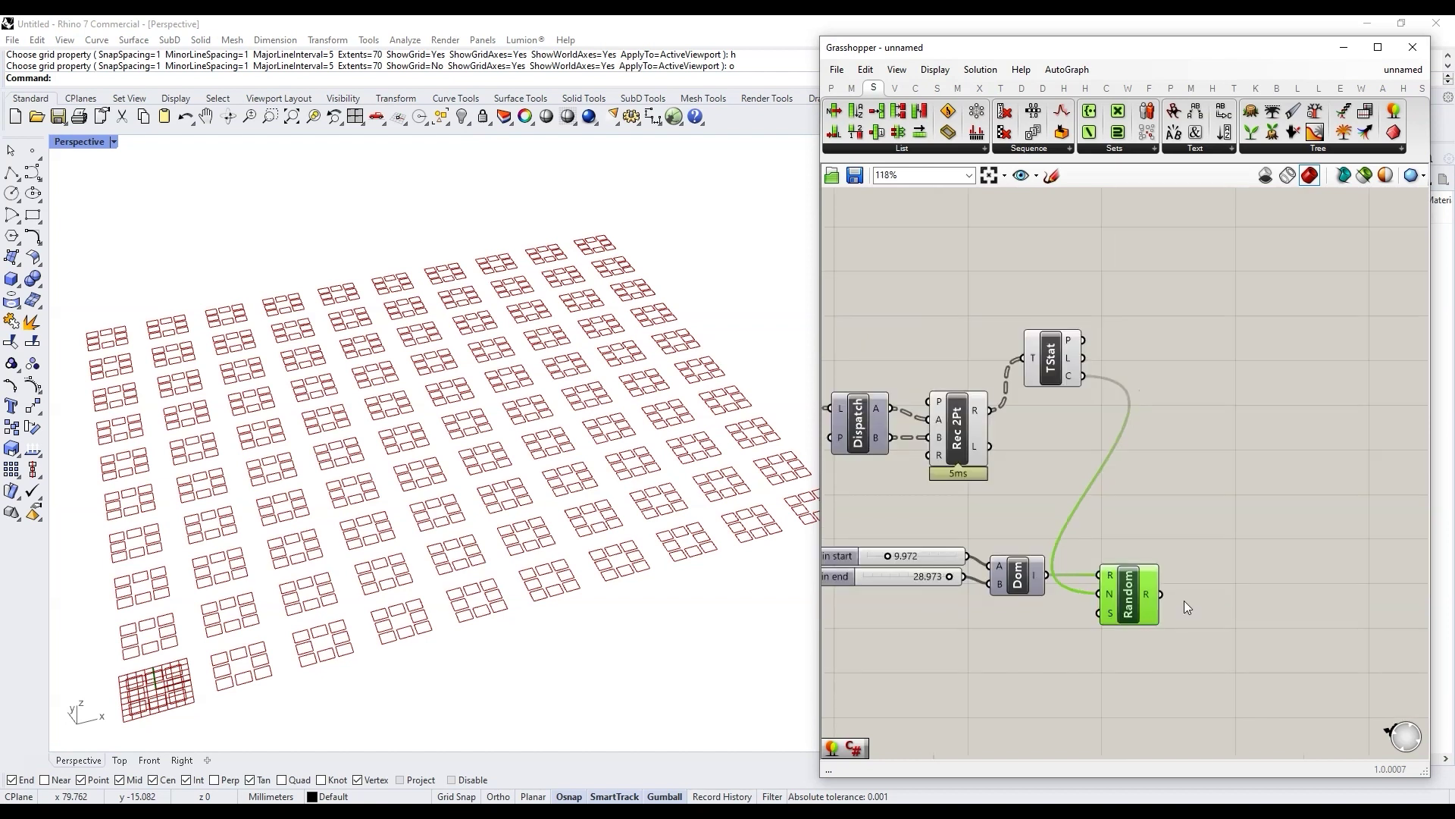
Step: Graft and simplify Random's output, and check its data structure
{"action": "scroll", "coordinate": [1267, 532], "scroll_direction": "up", "scroll_amount": 2}
{"action": "scroll", "coordinate": [1111, 561], "scroll_direction": "down", "scroll_amount": 1}
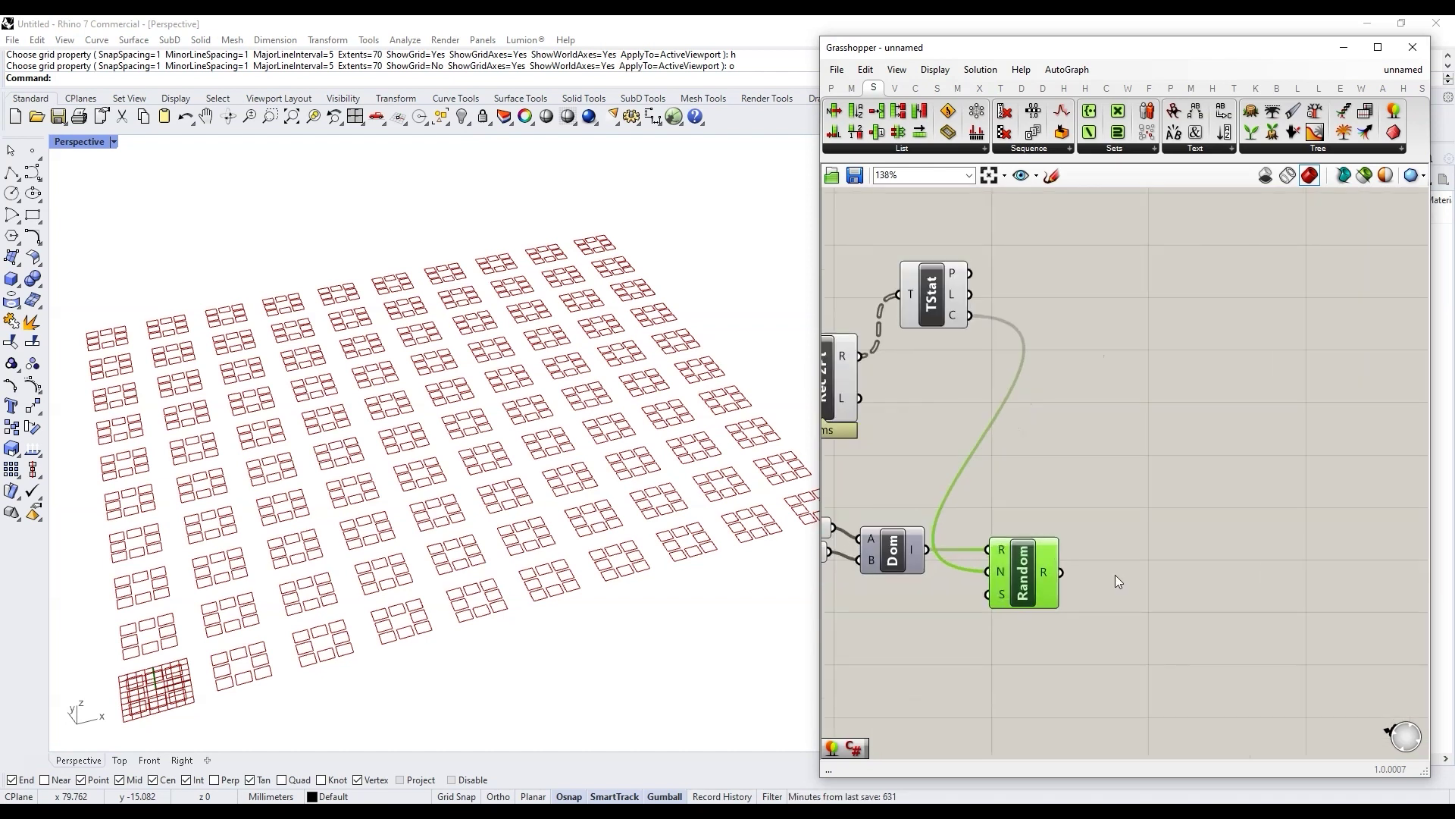
{"action": "scroll", "coordinate": [1134, 533], "scroll_direction": "down", "scroll_amount": 2}
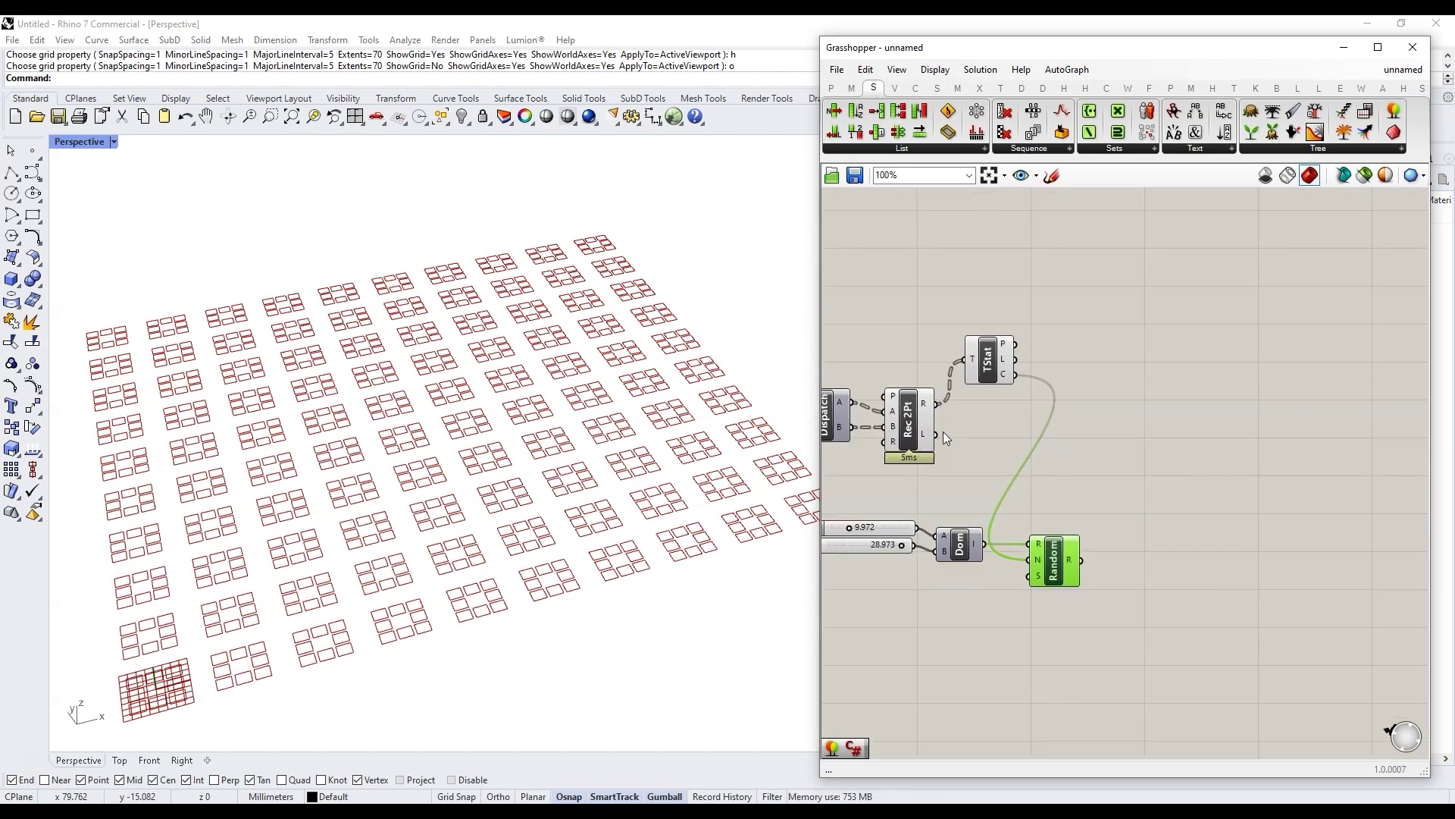
{"action": "scroll", "coordinate": [1089, 543], "scroll_direction": "up", "scroll_amount": 3}
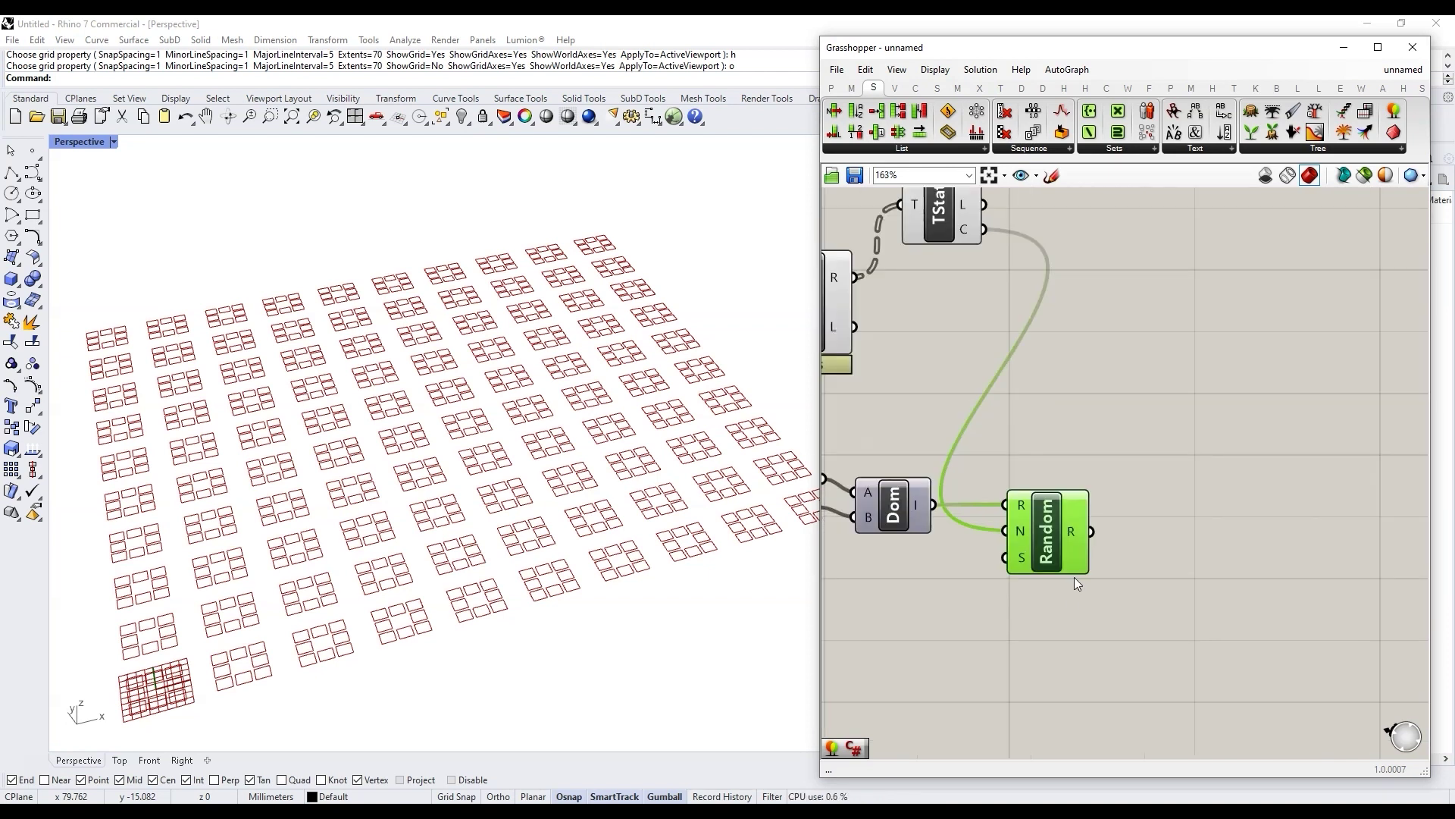
{"action": "mouse_move", "coordinate": [1076, 529]}
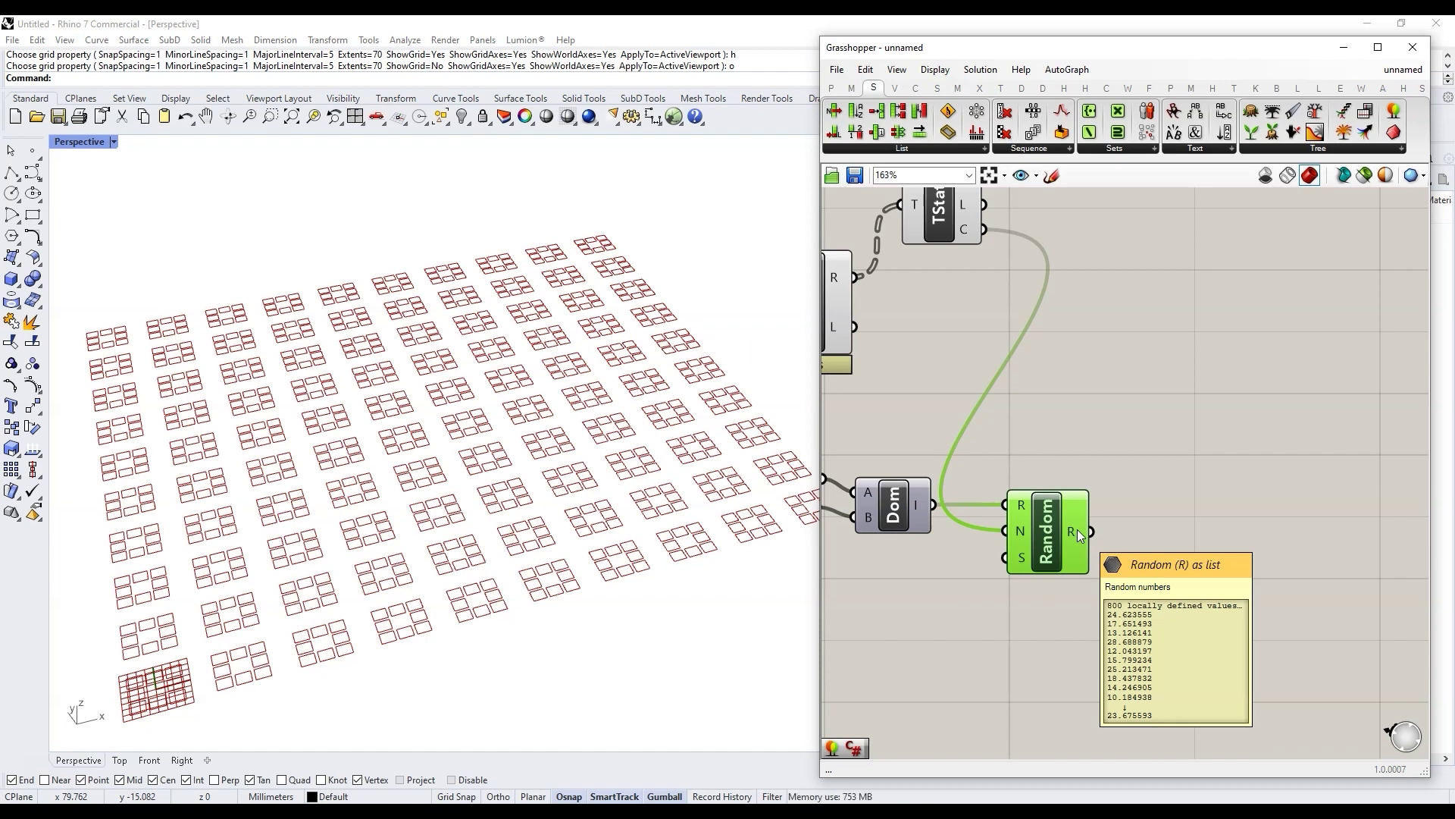
{"action": "right_click", "coordinate": [1077, 529]}
{"action": "left_click", "coordinate": [1131, 607]}
{"action": "right_click", "coordinate": [1076, 530]}
{"action": "left_click", "coordinate": [1114, 624]}
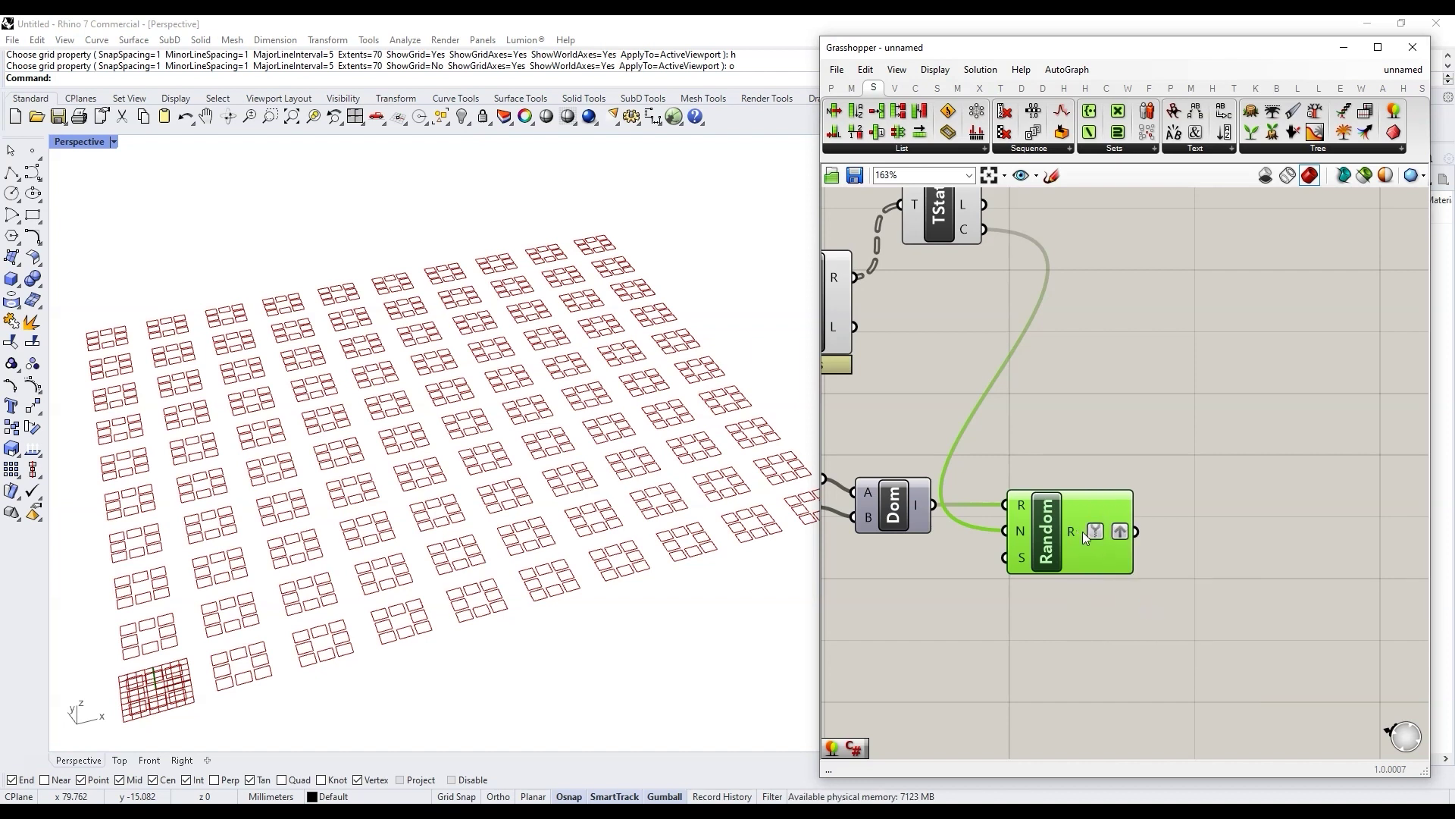
{"action": "mouse_move", "coordinate": [1082, 530]}
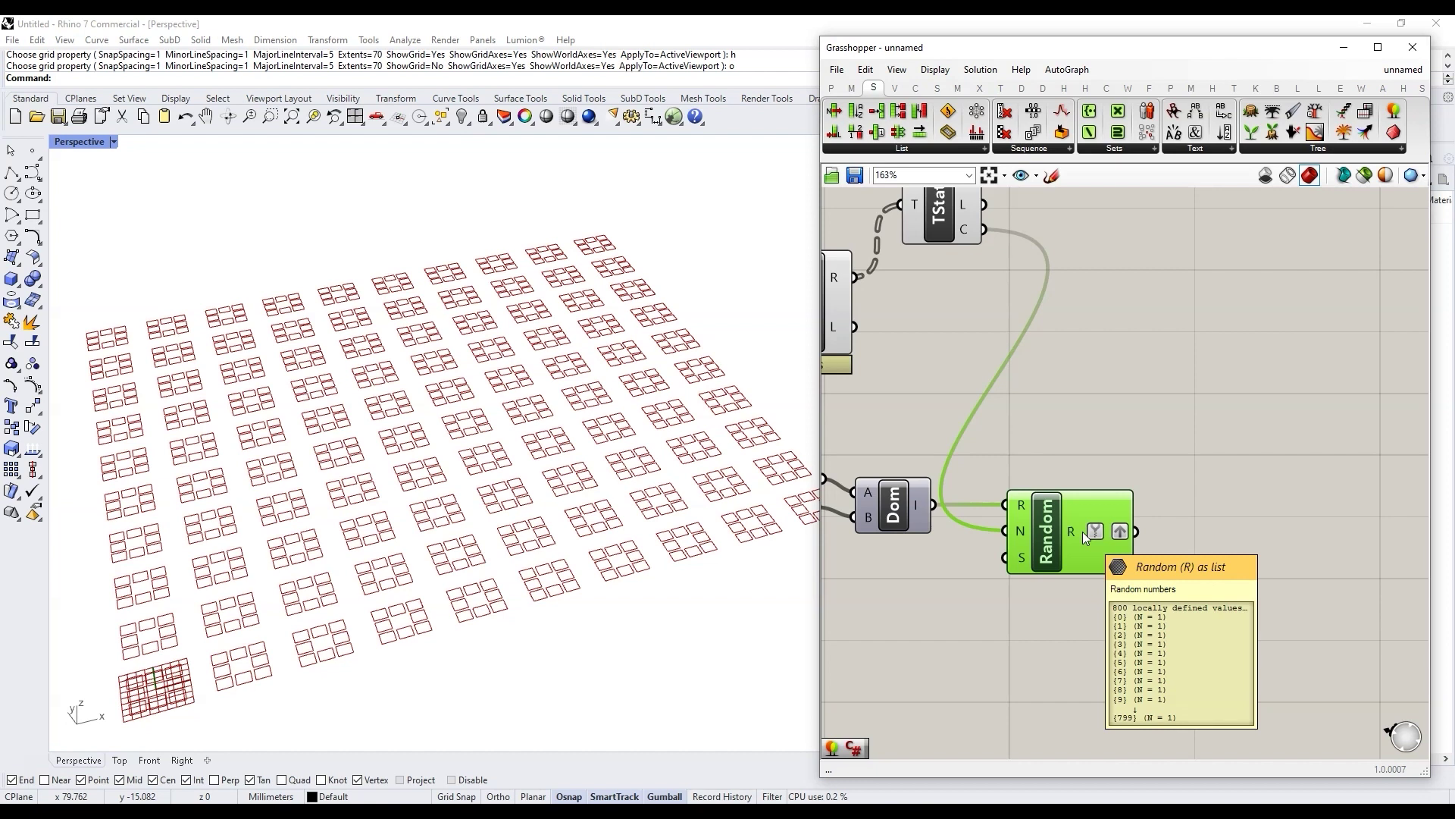
{"action": "scroll", "coordinate": [1042, 509], "scroll_direction": "down", "scroll_amount": 3}
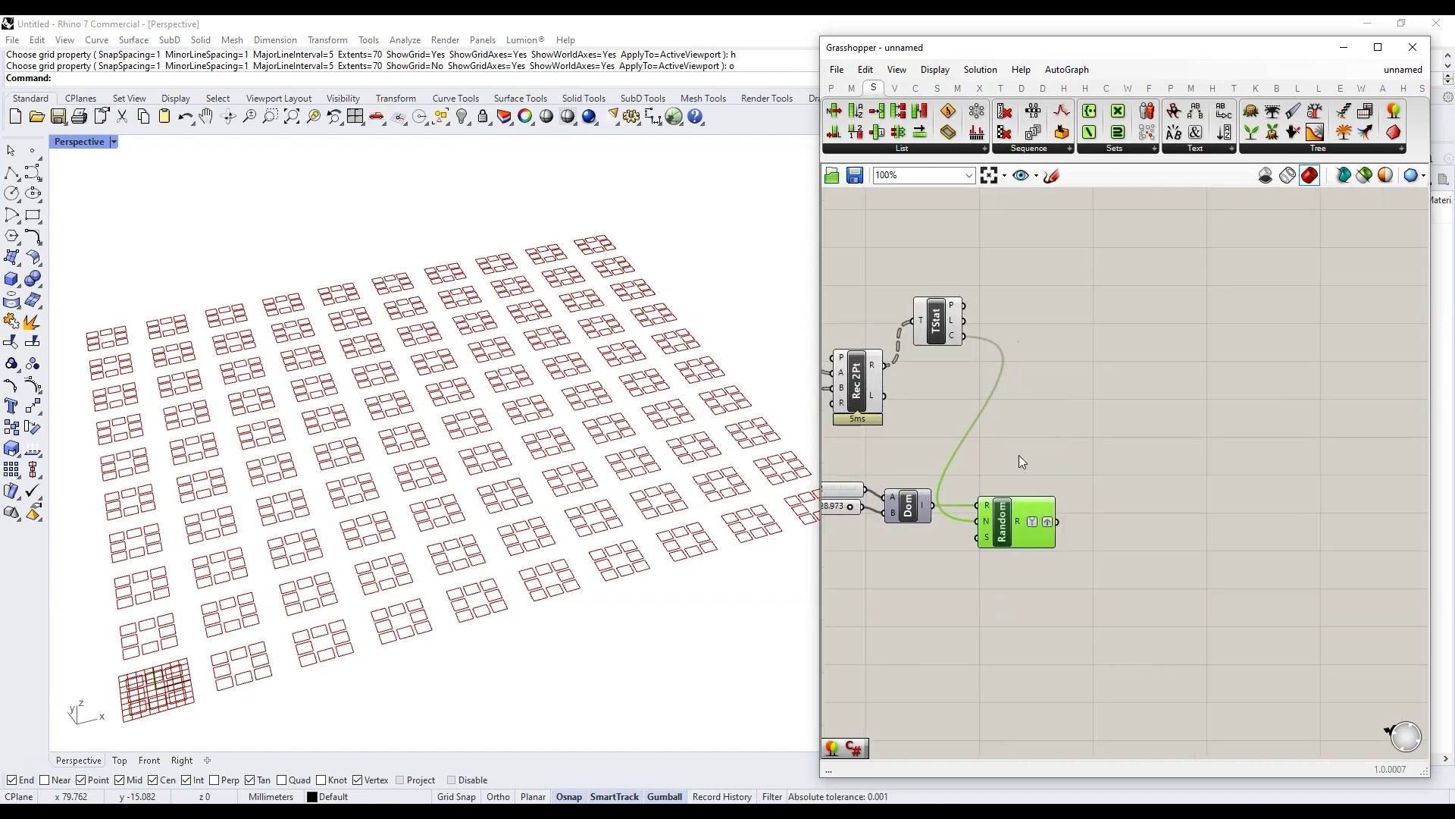
{"action": "mouse_move", "coordinate": [877, 368]}
{"action": "mouse_move", "coordinate": [1027, 502]}
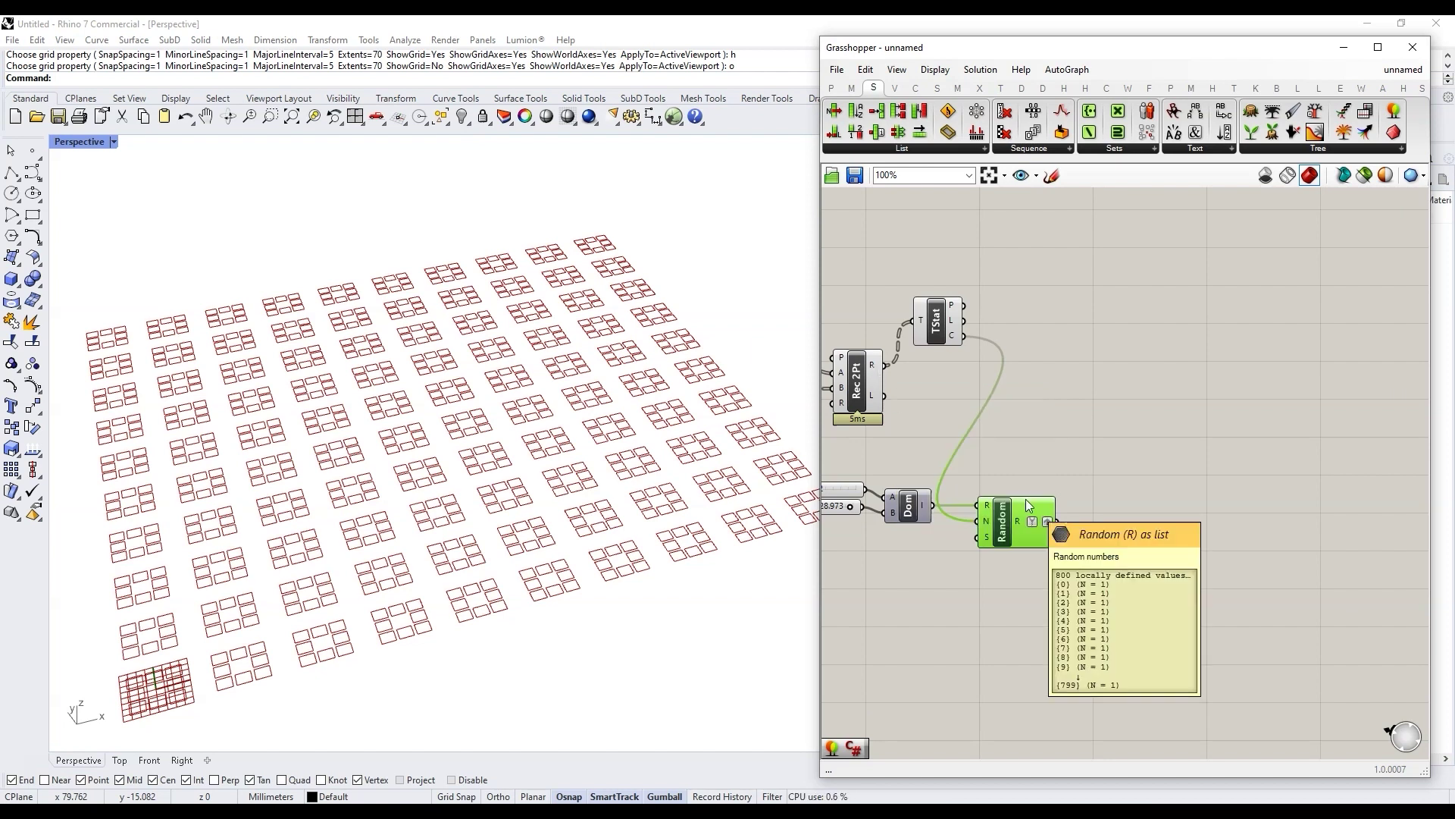
Step: Add a Unit Z component after Random and wire the random values into its F input
{"action": "double_click", "coordinate": [1125, 482]}
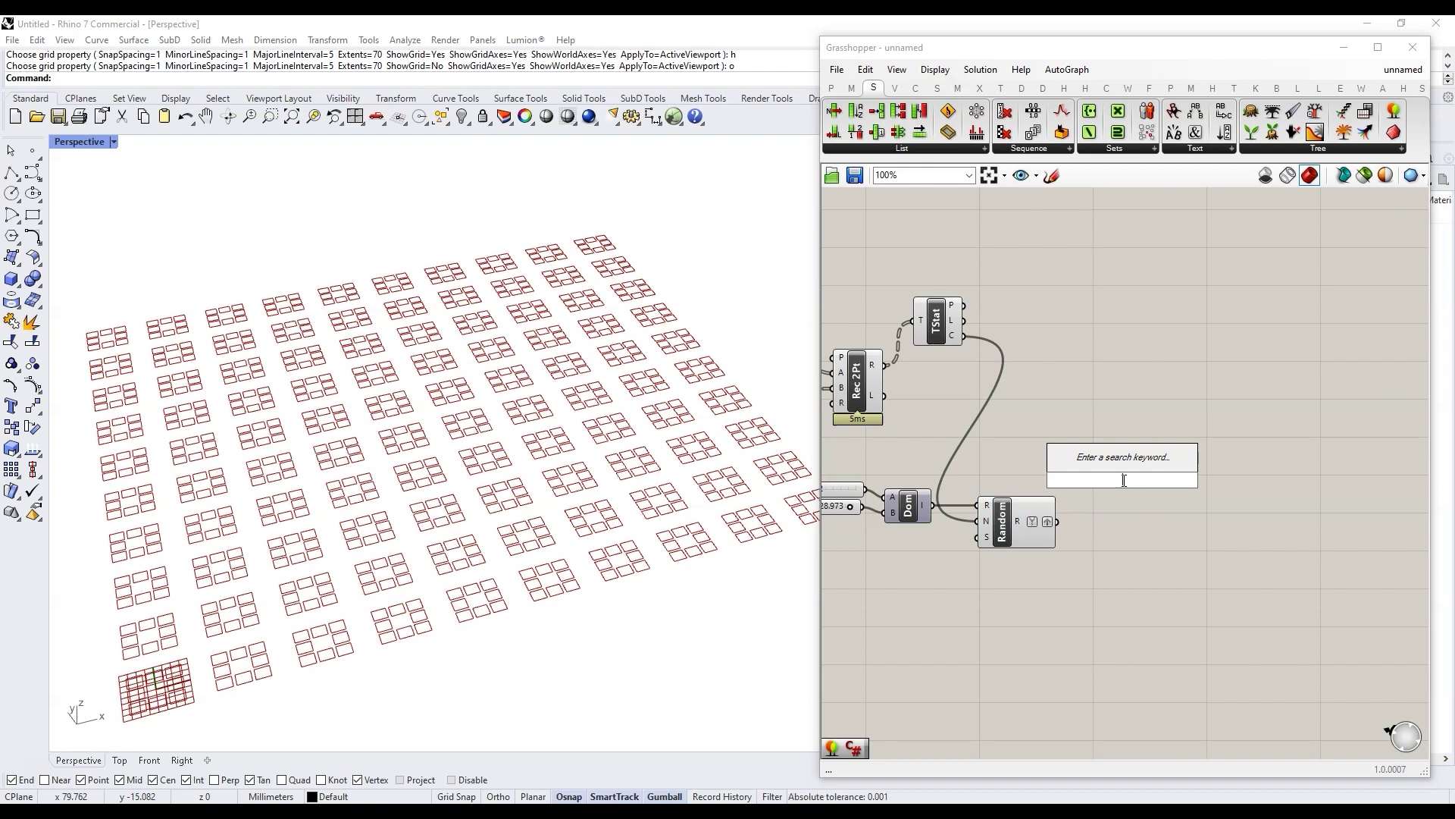
{"action": "type", "text": "z"}
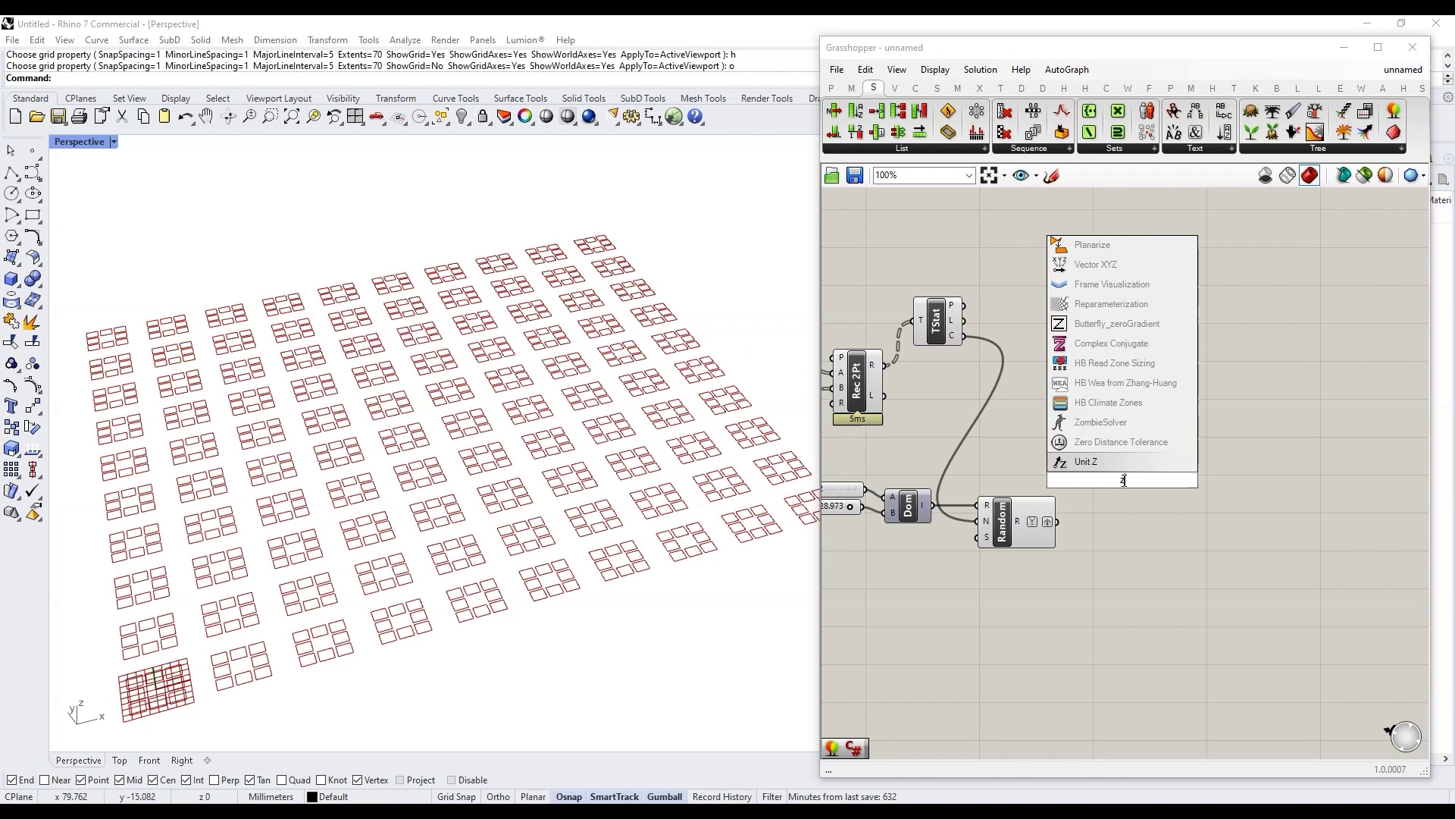
{"action": "left_click", "coordinate": [1107, 459]}
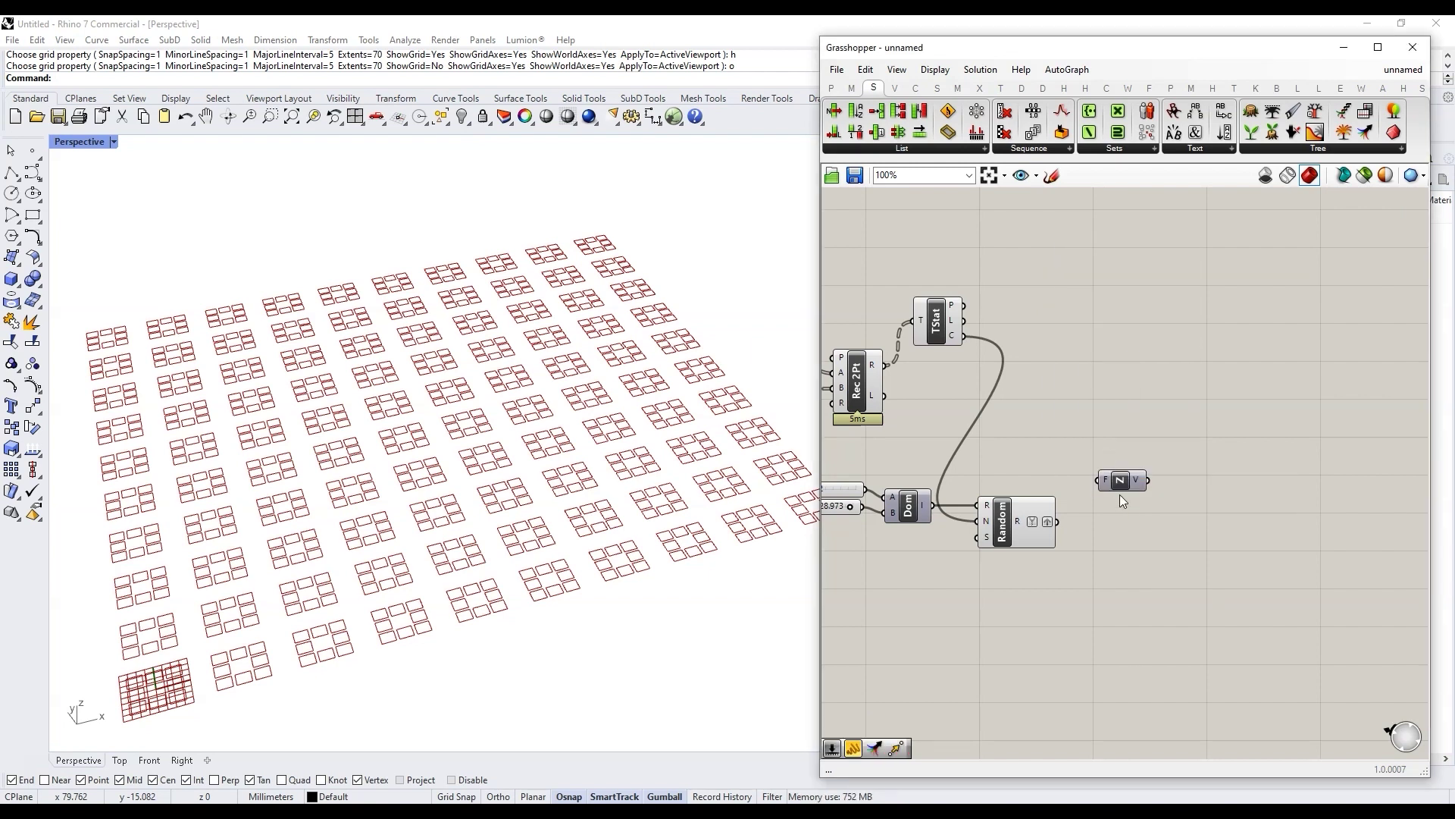
{"action": "left_click_drag", "start_coordinate": [1060, 521], "coordinate": [1113, 529]}
Step: Add a Move component that moves the last Rectangle 2Pt's rectangles by the Unit Z vectors, and inspect the result from several angles
{"action": "left_click", "coordinate": [1183, 436]}
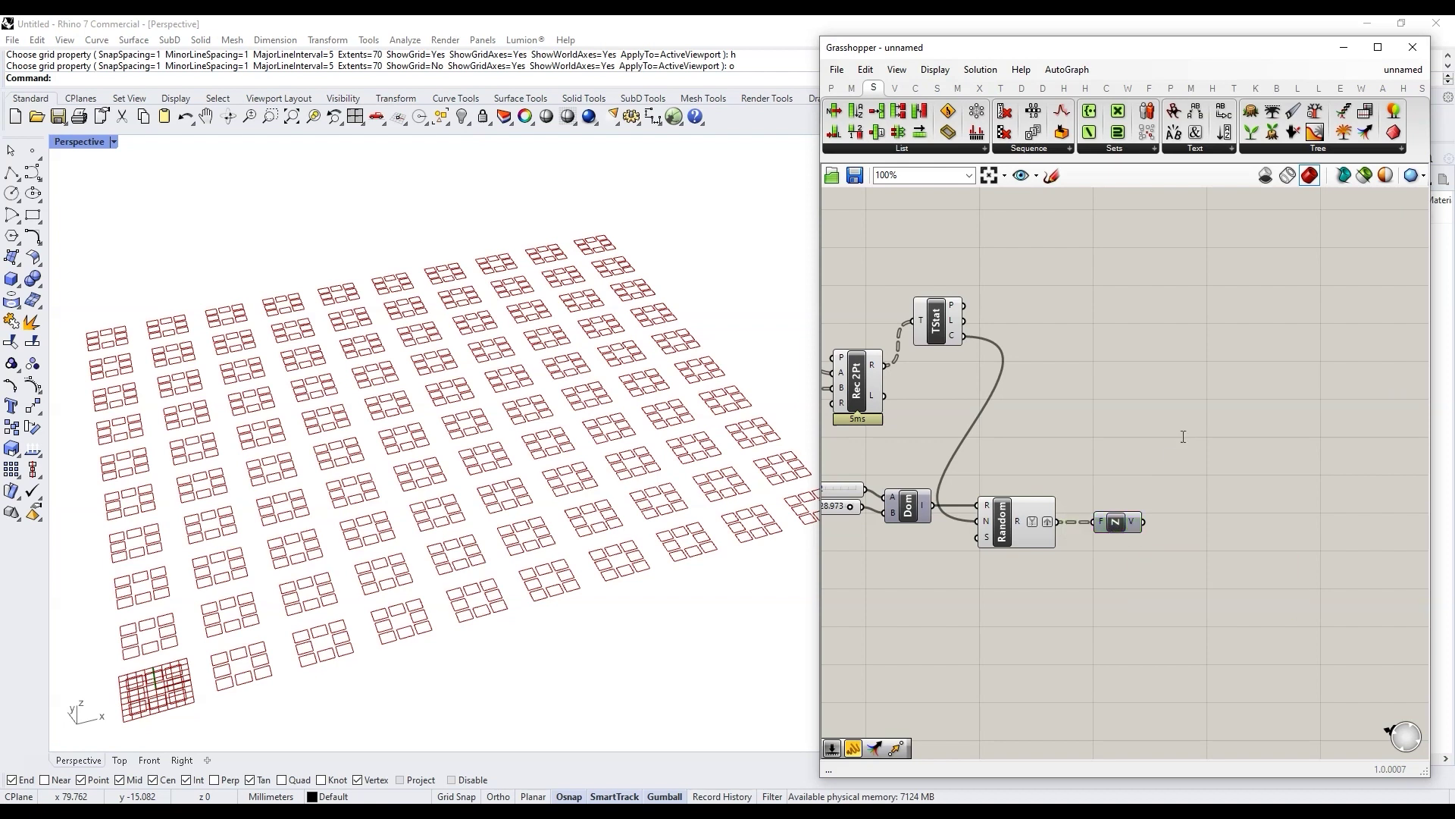
{"action": "double_click", "coordinate": [1184, 436]}
{"action": "type", "text": "move"}
{"action": "key", "text": "Return"}
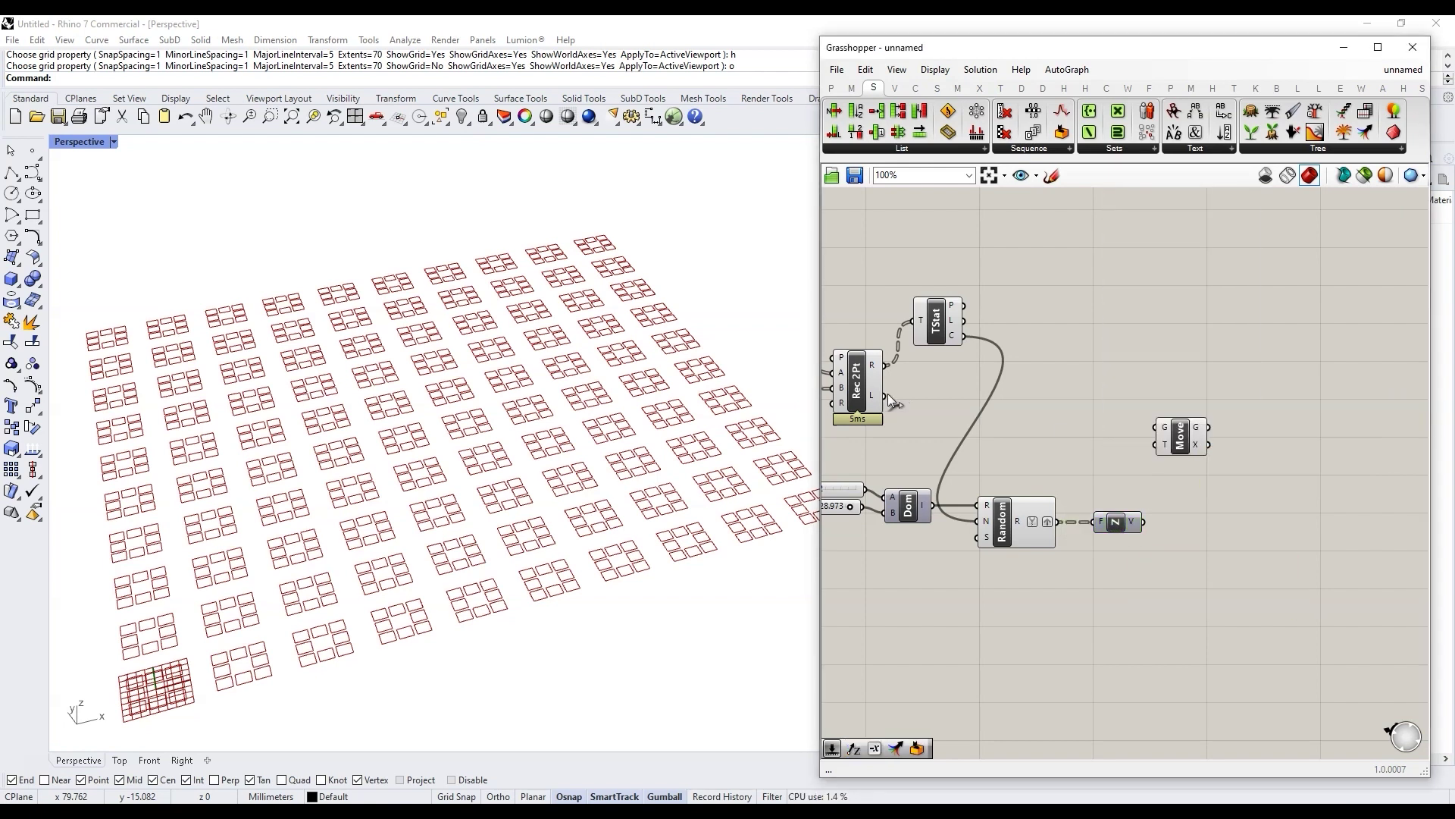
{"action": "left_click_drag", "start_coordinate": [902, 367], "coordinate": [1156, 427]}
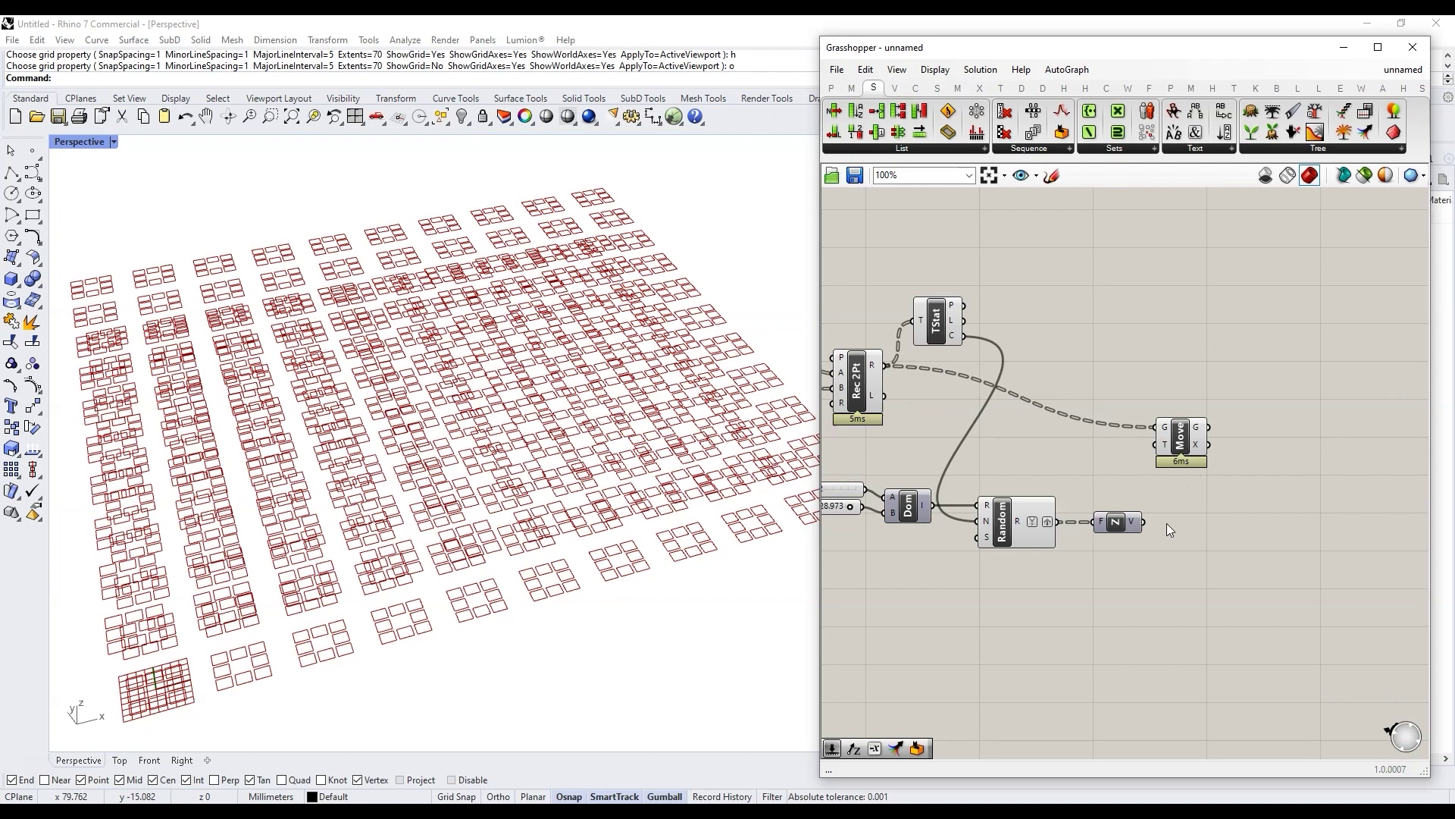
{"action": "left_click_drag", "start_coordinate": [1144, 522], "coordinate": [1151, 448]}
{"action": "scroll", "coordinate": [1090, 535], "scroll_direction": "down", "scroll_amount": 2}
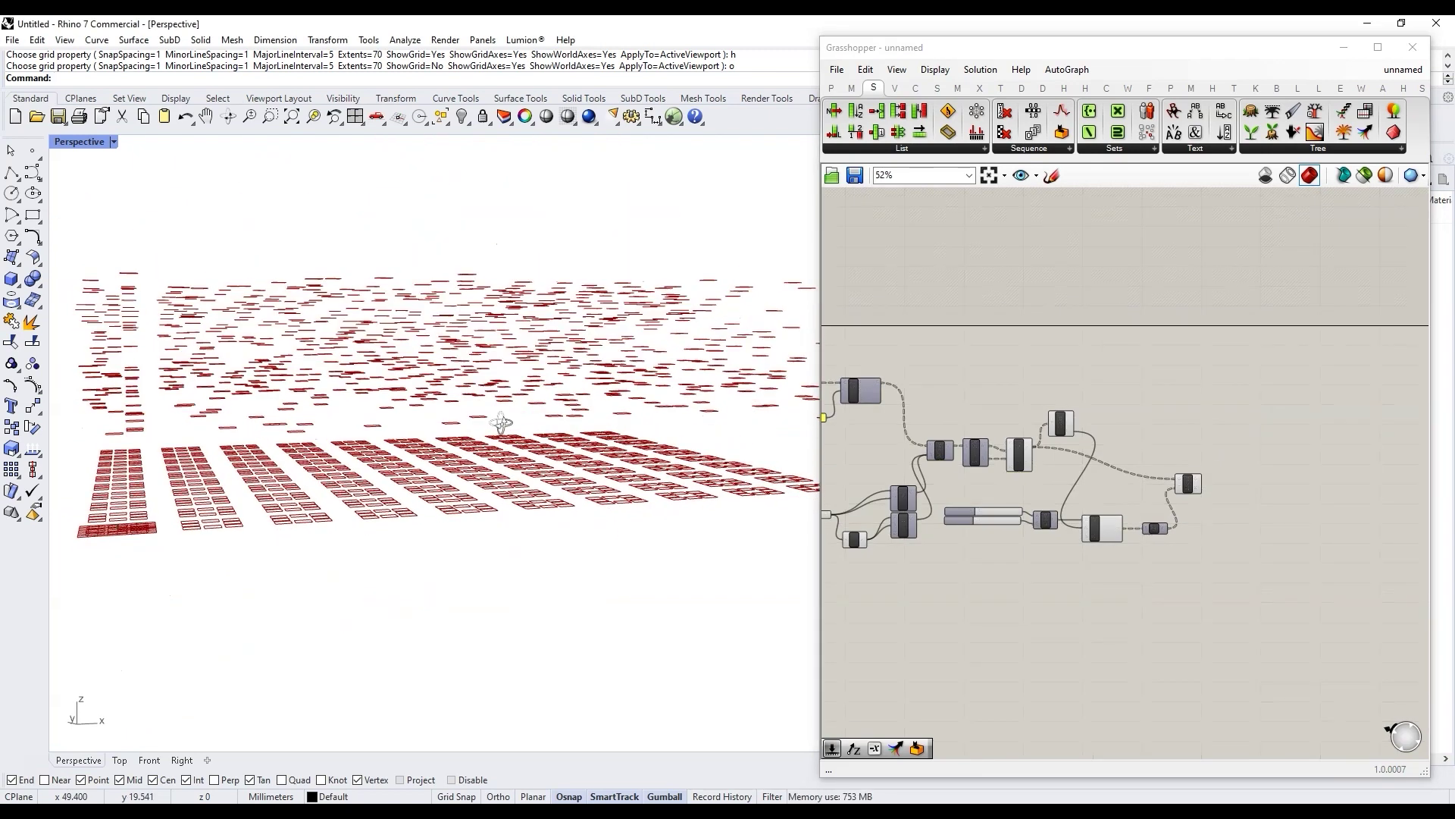
{"action": "scroll", "coordinate": [989, 523], "scroll_direction": "up", "scroll_amount": 2}
{"action": "scroll", "coordinate": [990, 523], "scroll_direction": "down", "scroll_amount": 2}
{"action": "right_click_drag", "start_coordinate": [1256, 523], "coordinate": [1146, 526]}
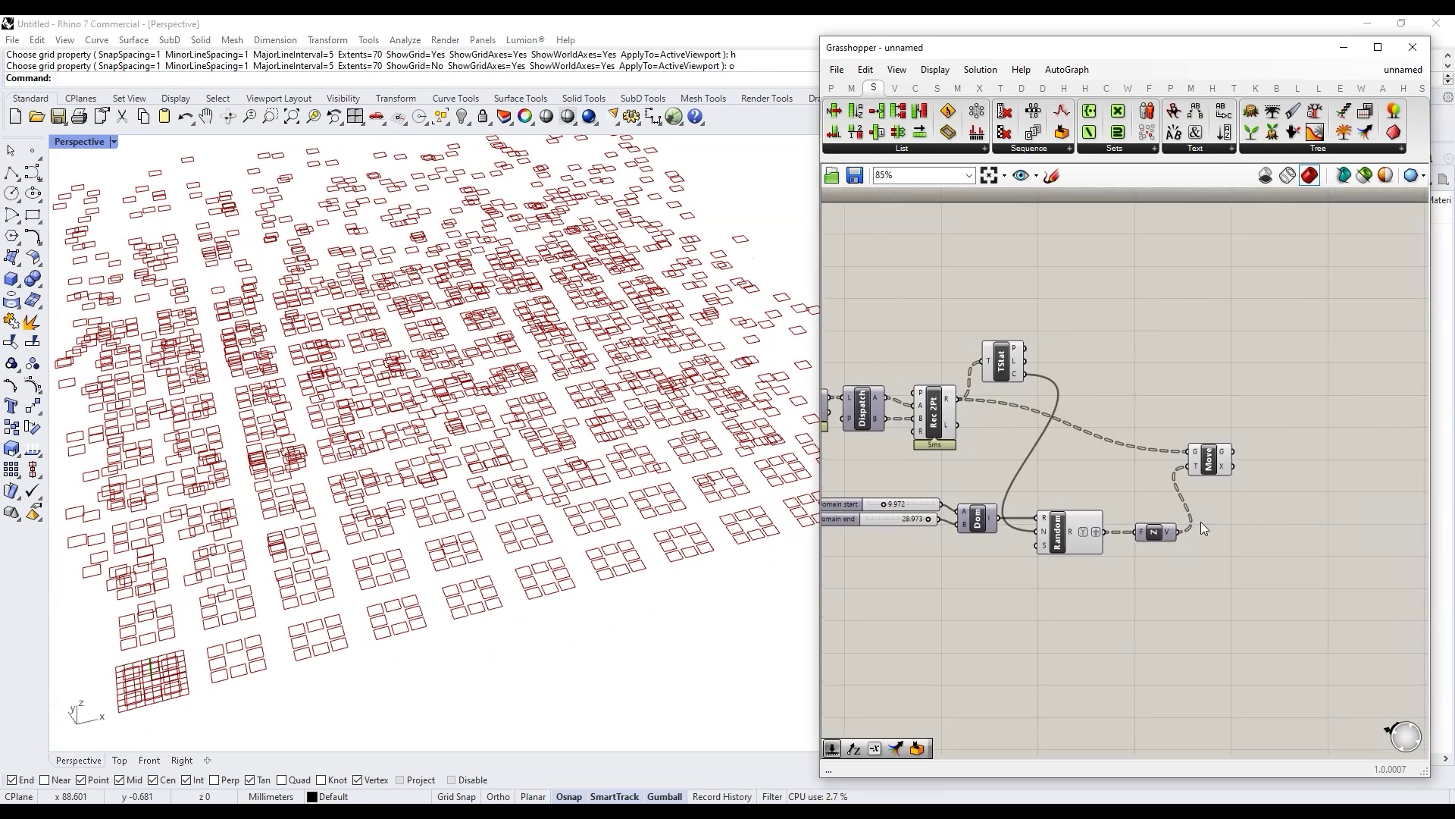
Step: Add a Merge component above the new Move component
{"action": "scroll", "coordinate": [1257, 417], "scroll_direction": "up", "scroll_amount": 2}
{"action": "double_click", "coordinate": [1260, 406]}
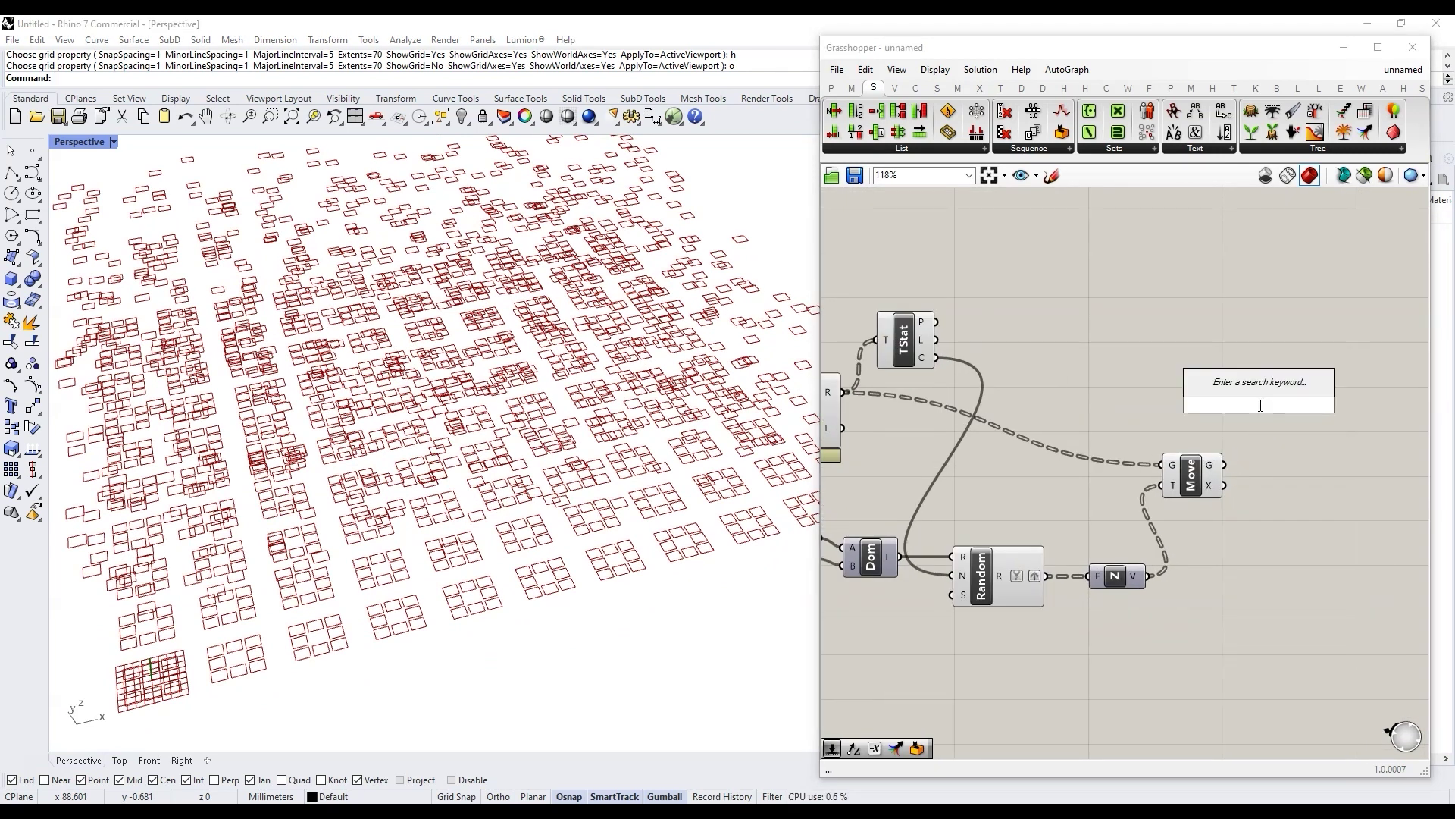
{"action": "type", "text": "merge"}
{"action": "key", "text": "Return"}
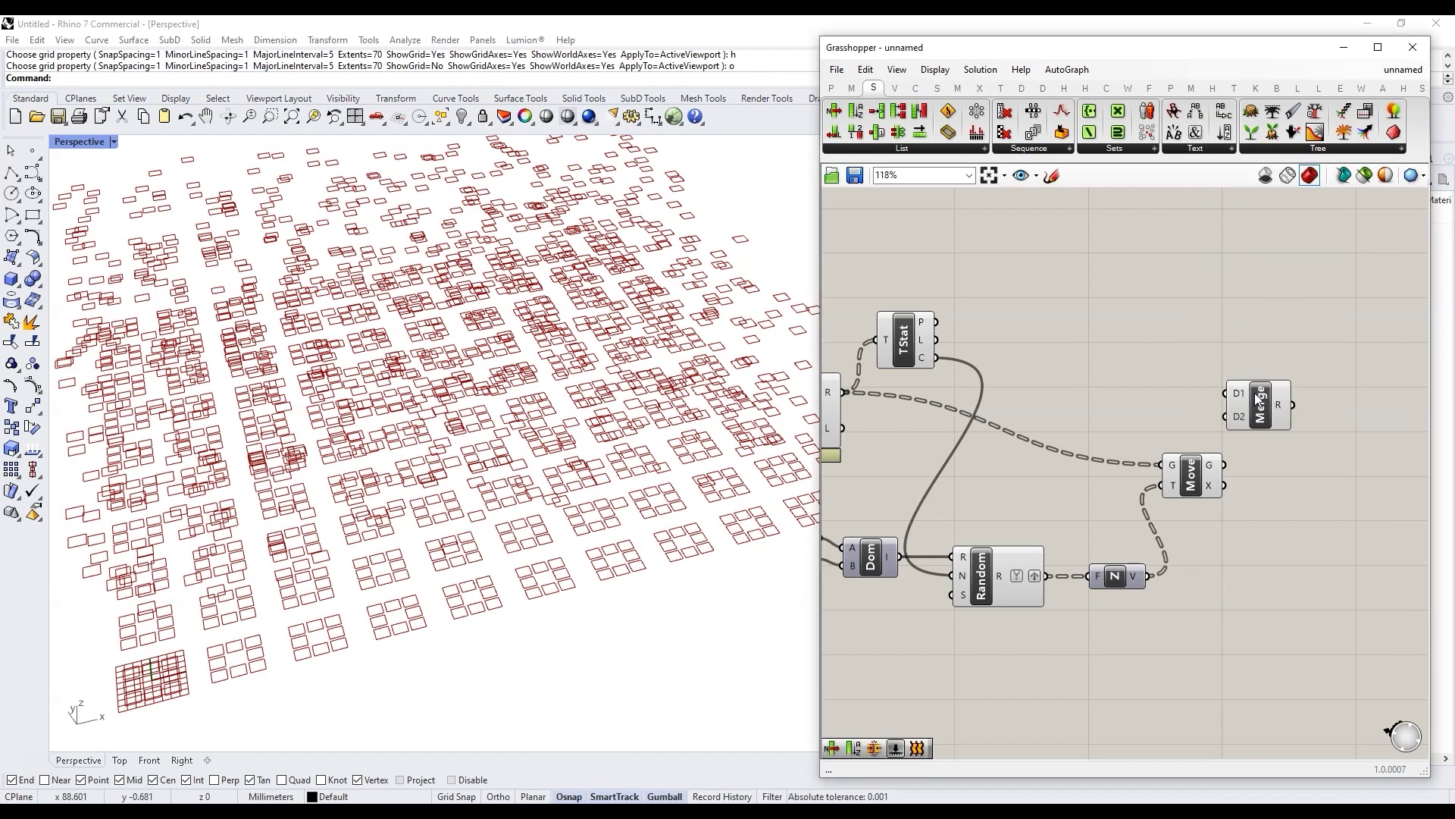
Step: Wire the original rectangles into Merge's D1 and the moved geometry into D2, and remove the spare D3 input
{"action": "scroll", "coordinate": [1059, 421], "scroll_direction": "down", "scroll_amount": 2}
{"action": "left_click", "coordinate": [891, 414]}
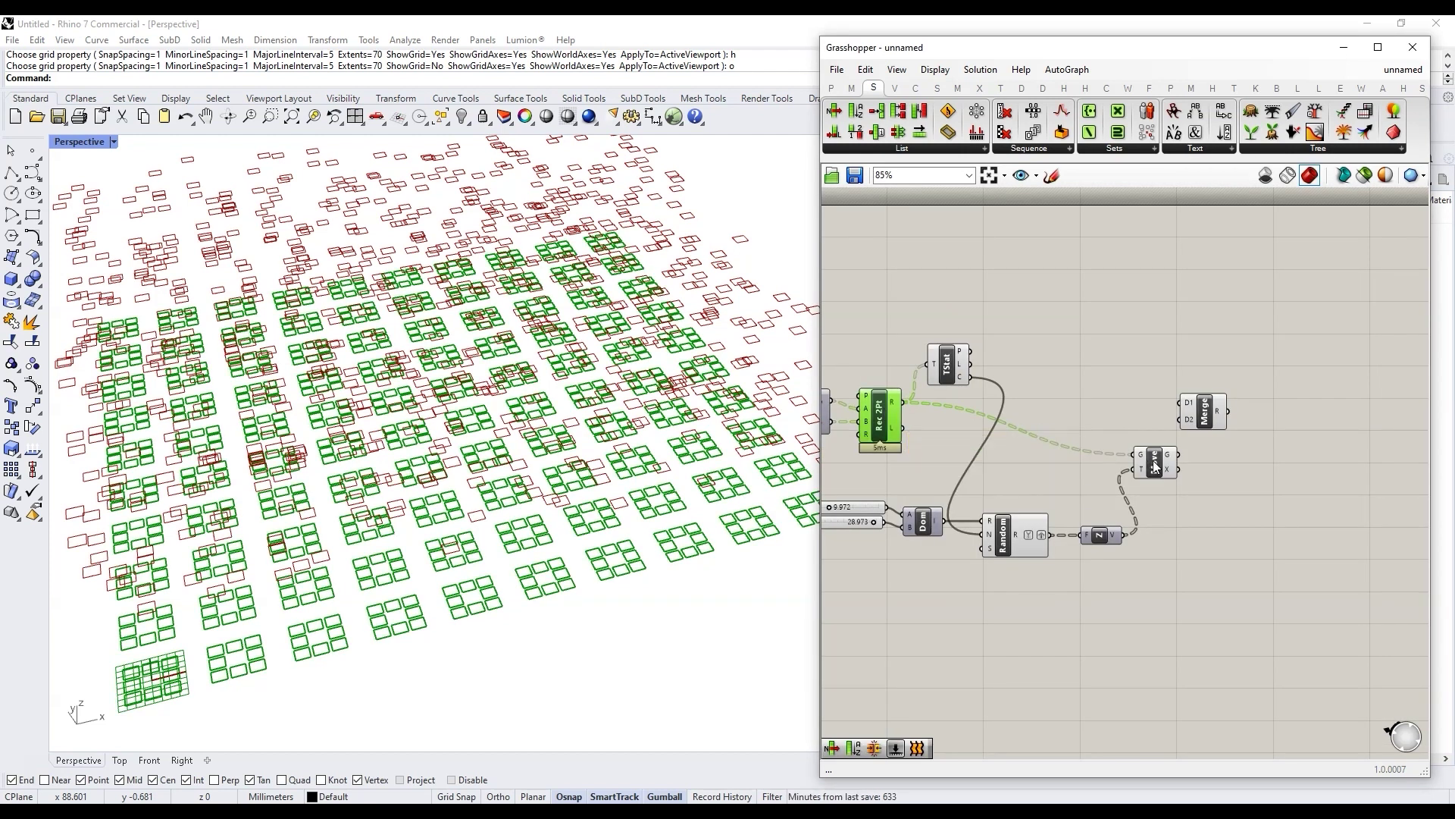
{"action": "left_click", "coordinate": [1155, 466]}
{"action": "scroll", "coordinate": [993, 406], "scroll_direction": "up", "scroll_amount": 1}
{"action": "scroll", "coordinate": [994, 407], "scroll_direction": "down", "scroll_amount": 1}
{"action": "left_click_drag", "start_coordinate": [883, 401], "coordinate": [1164, 402]}
{"action": "left_click_drag", "start_coordinate": [1186, 413], "coordinate": [1227, 414]}
{"action": "scroll", "coordinate": [1167, 453], "scroll_direction": "up", "scroll_amount": 3}
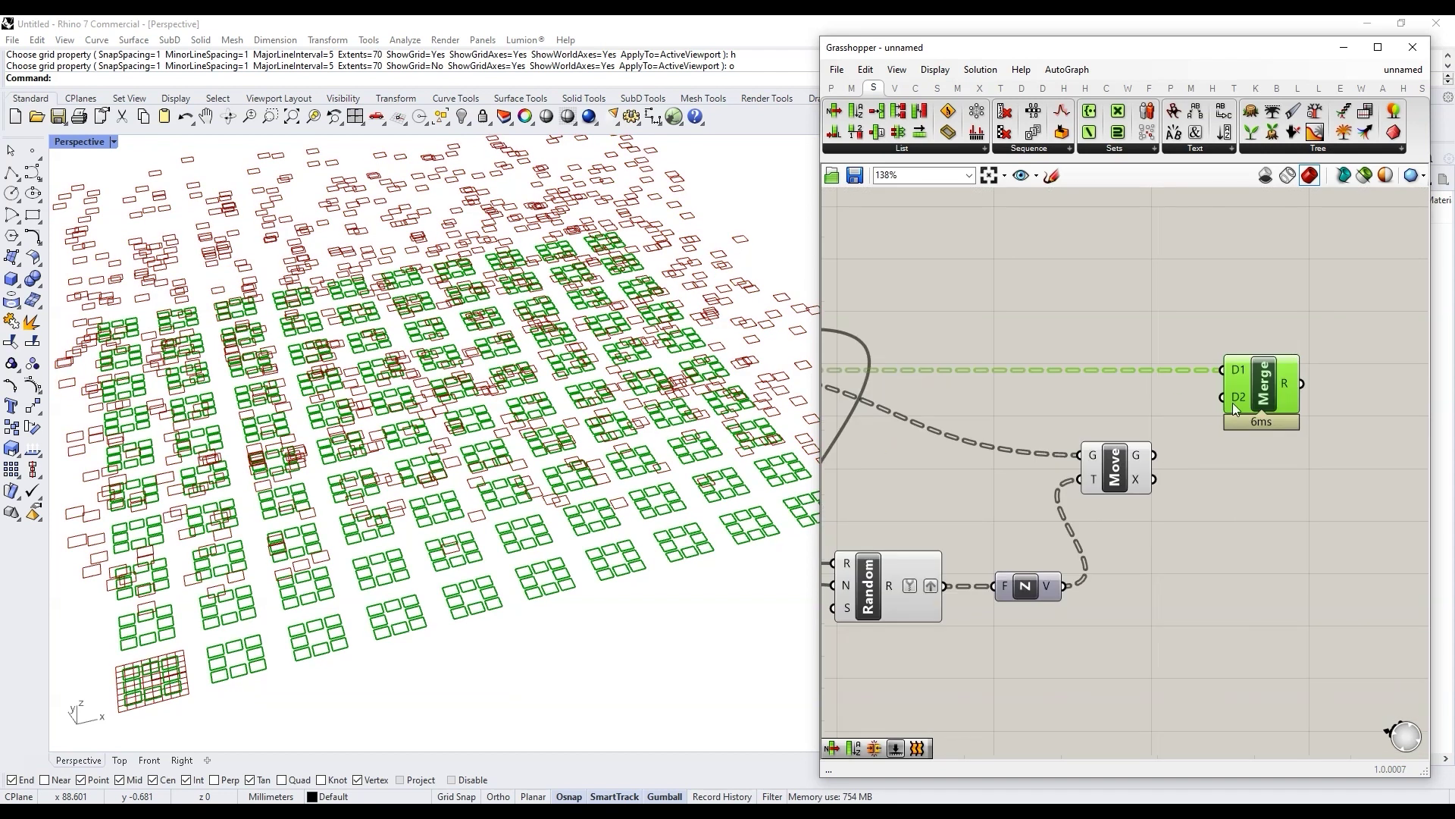
{"action": "left_click_drag", "start_coordinate": [1155, 456], "coordinate": [1222, 398]}
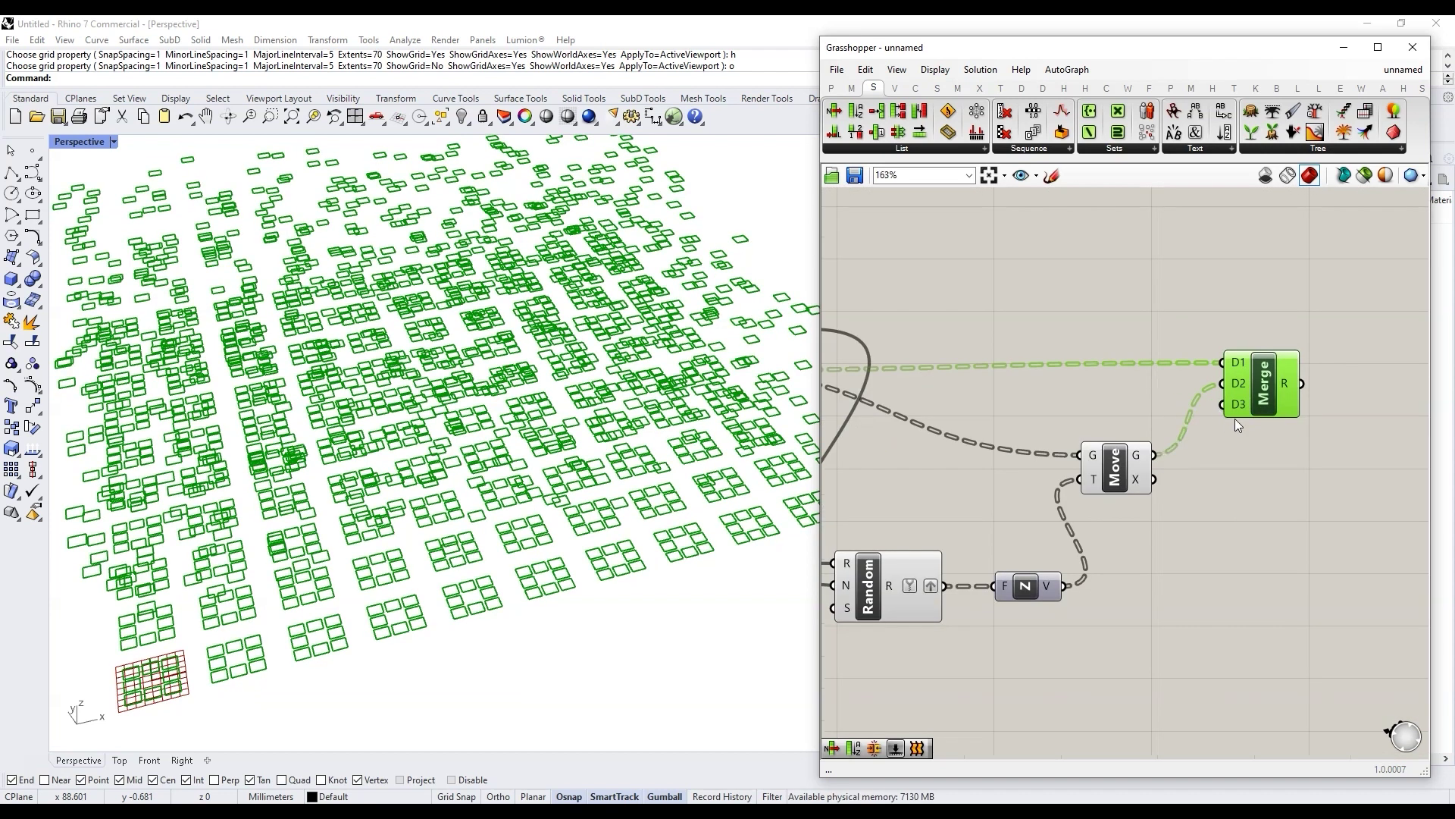
{"action": "scroll", "coordinate": [1260, 407], "scroll_direction": "up", "scroll_amount": 4}
{"action": "left_click", "coordinate": [1266, 389]}
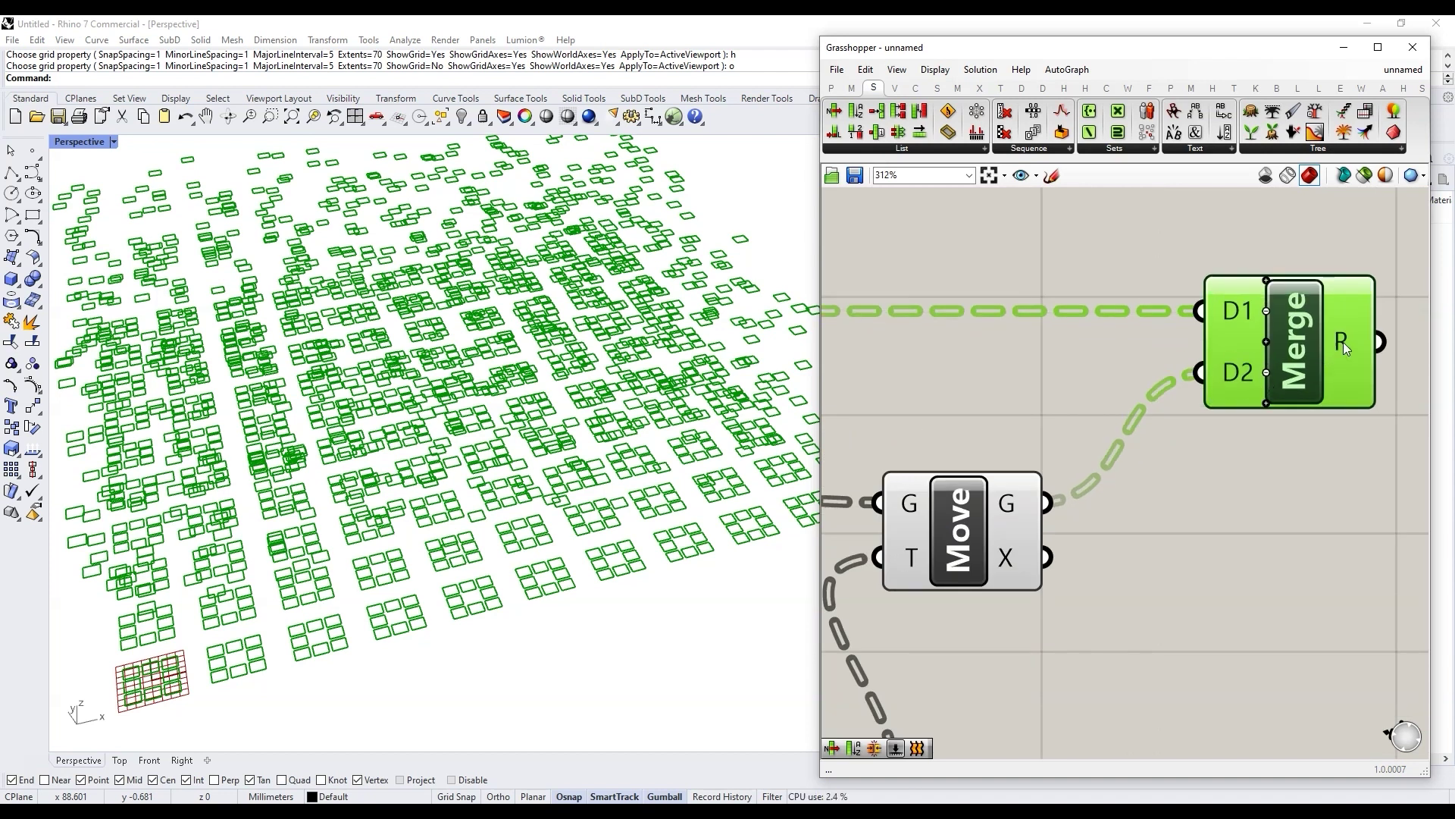
Step: Compare the data structure of Merge's result with that of the last Rectangle 2Pt's rectangle output
{"action": "mouse_move", "coordinate": [1343, 343]}
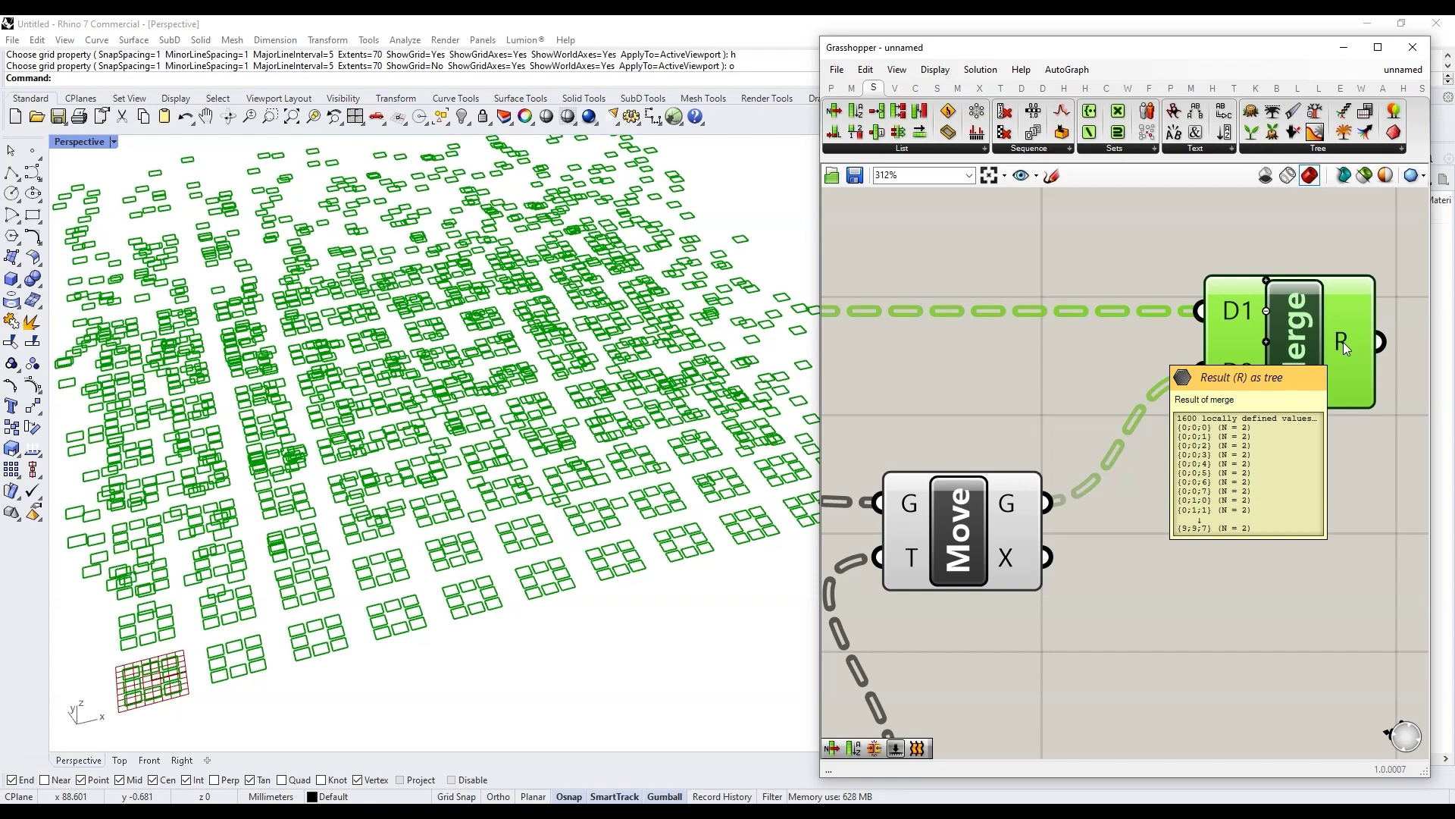
{"action": "scroll", "coordinate": [1327, 409], "scroll_direction": "down", "scroll_amount": 4}
{"action": "scroll", "coordinate": [985, 457], "scroll_direction": "down", "scroll_amount": 2}
{"action": "scroll", "coordinate": [917, 439], "scroll_direction": "up", "scroll_amount": 2}
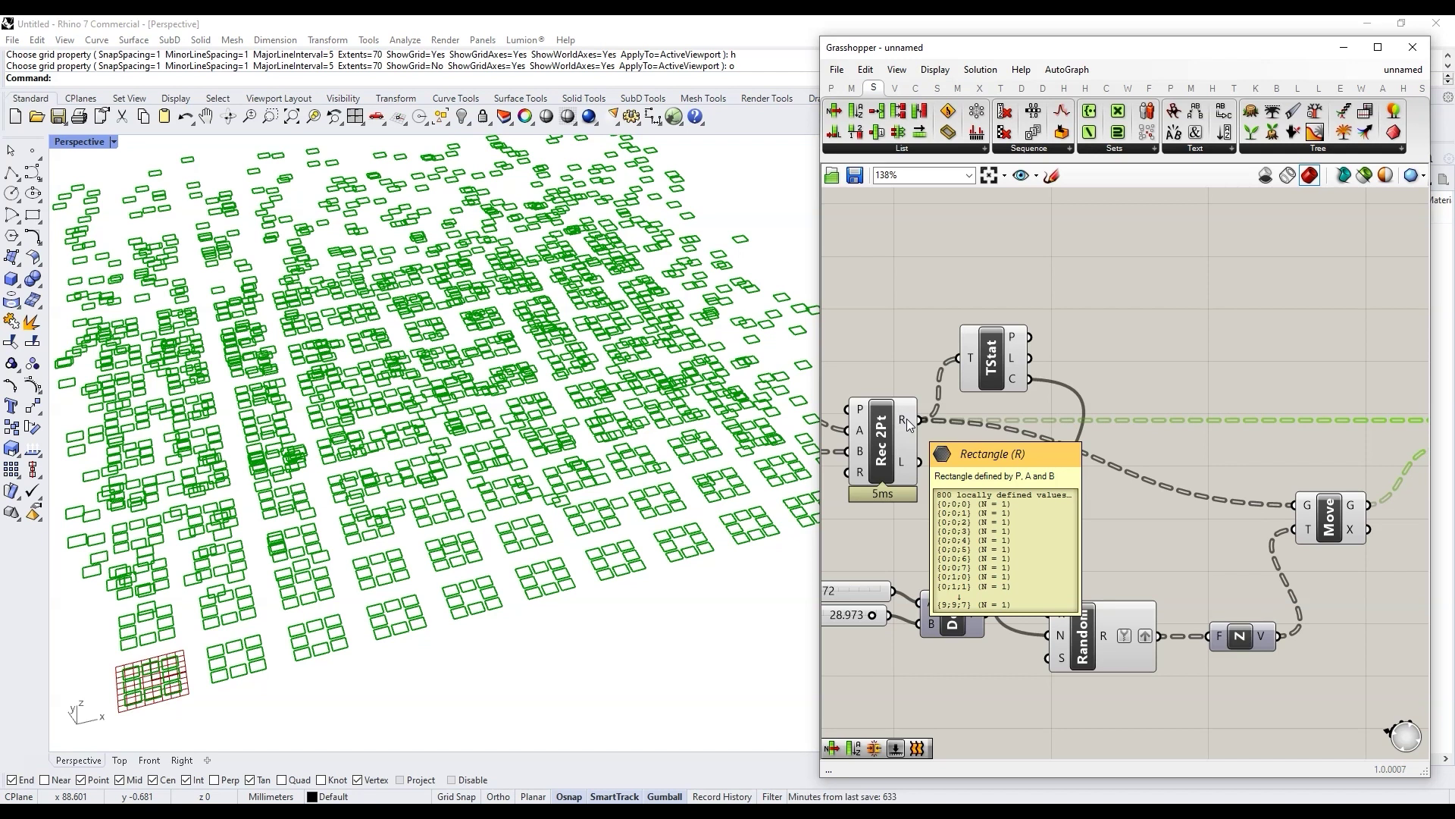
{"action": "left_click", "coordinate": [907, 418]}
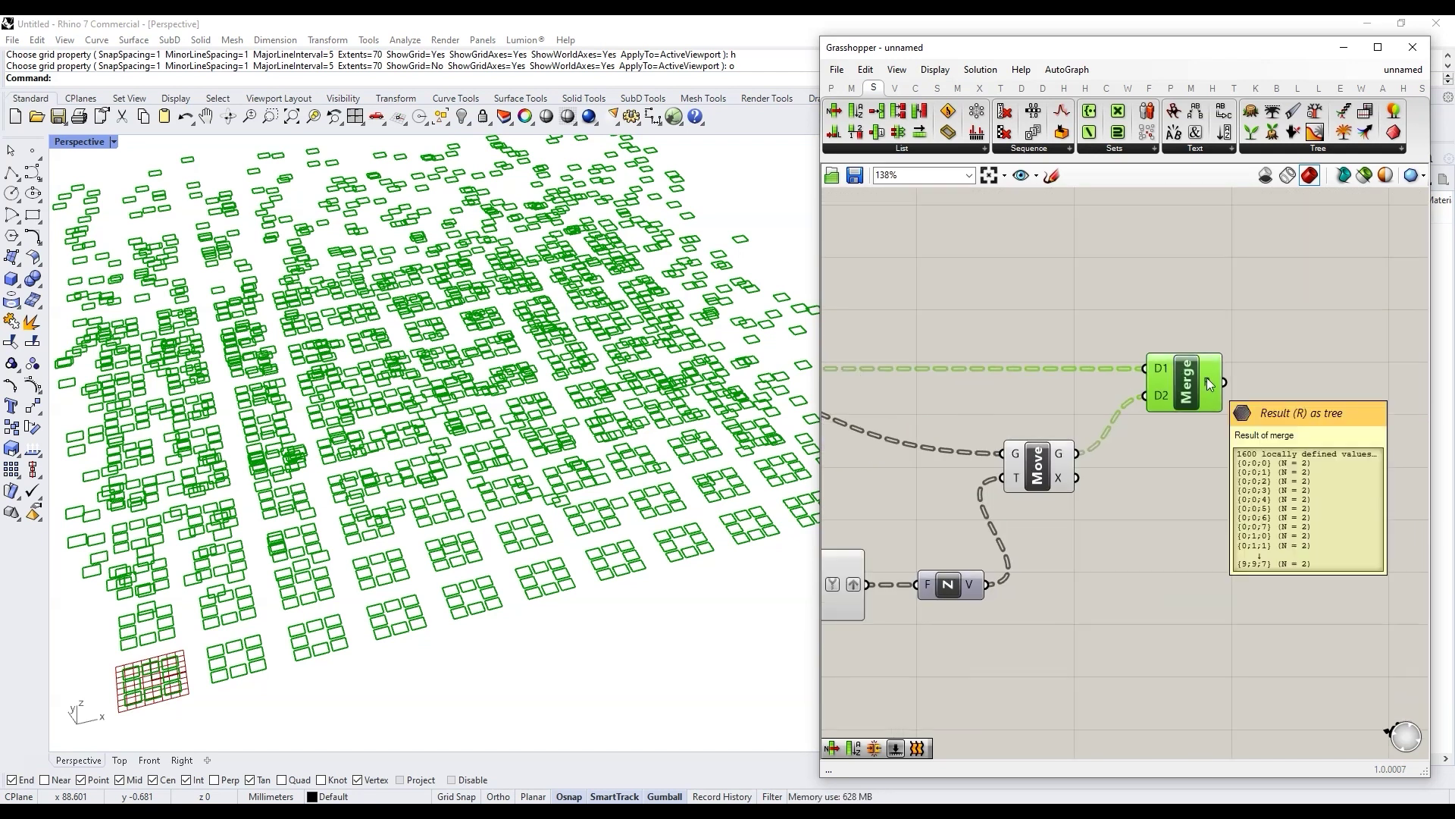
Step: Compare the data structure of Move's geometry output with that of Merge's result
{"action": "scroll", "coordinate": [1249, 424], "scroll_direction": "down", "scroll_amount": 3}
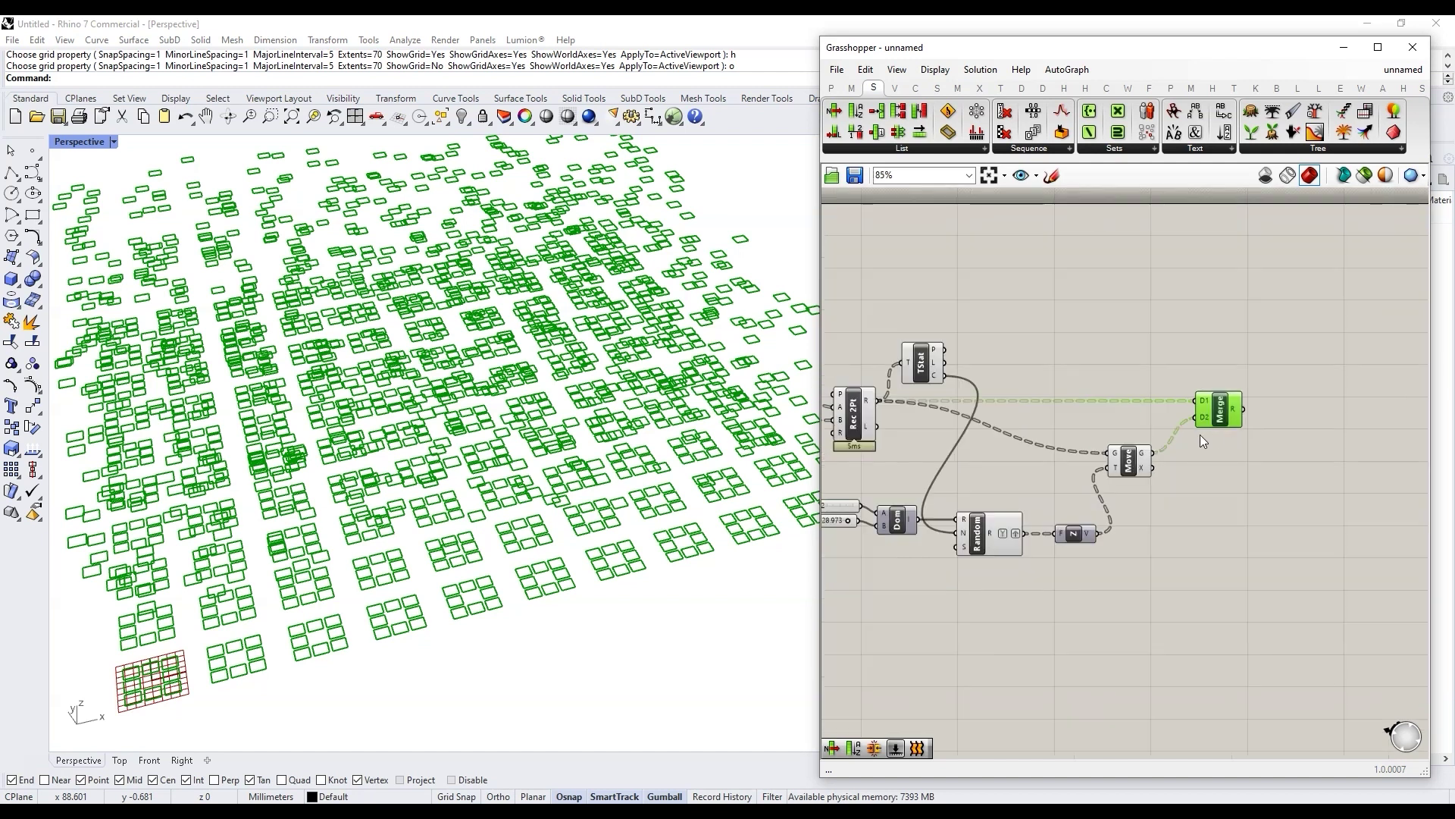
{"action": "left_click", "coordinate": [1128, 460]}
{"action": "left_click", "coordinate": [854, 415]}
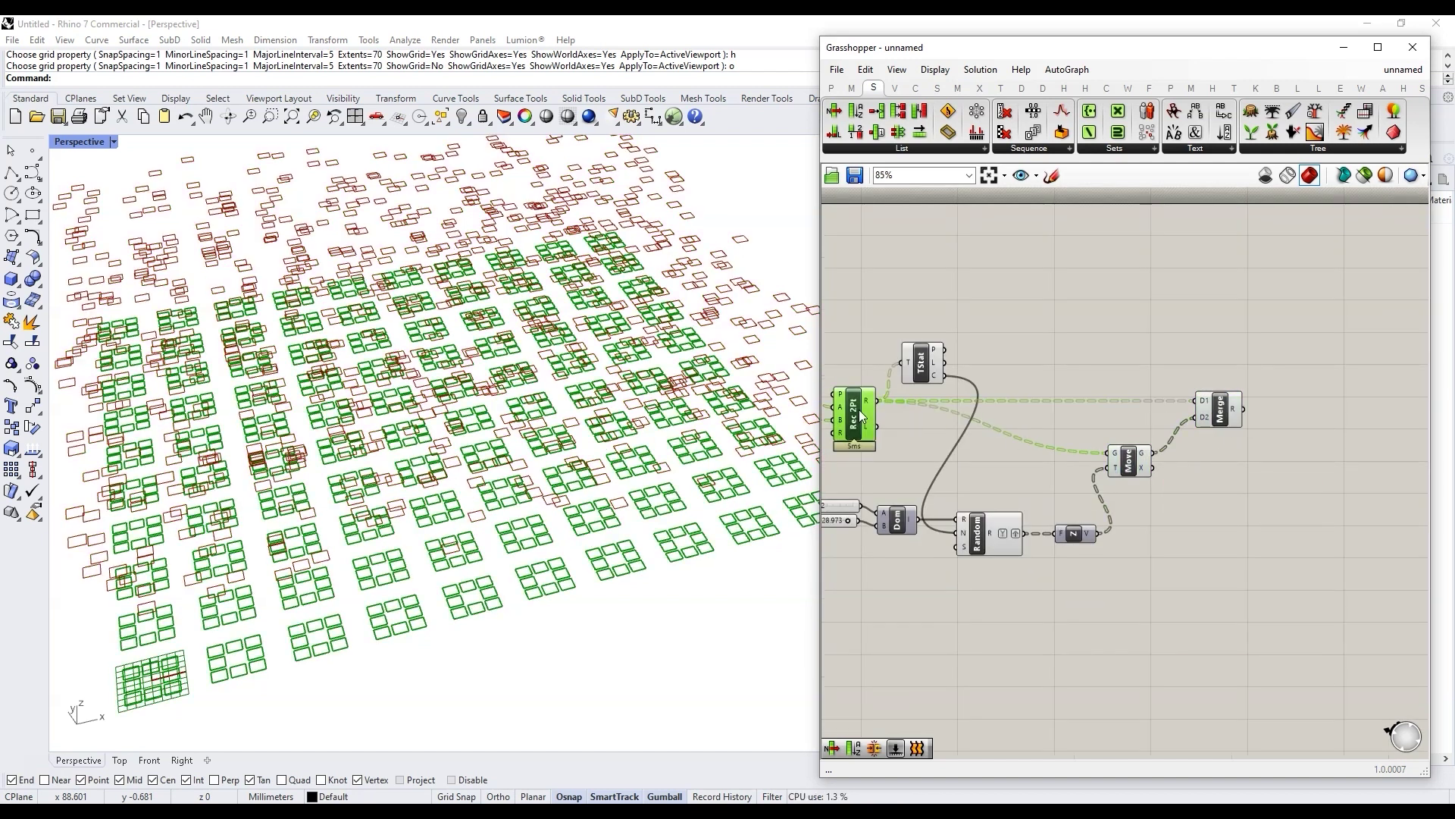
{"action": "scroll", "coordinate": [1128, 460], "scroll_direction": "up", "scroll_amount": 3}
{"action": "mouse_move", "coordinate": [1149, 453]}
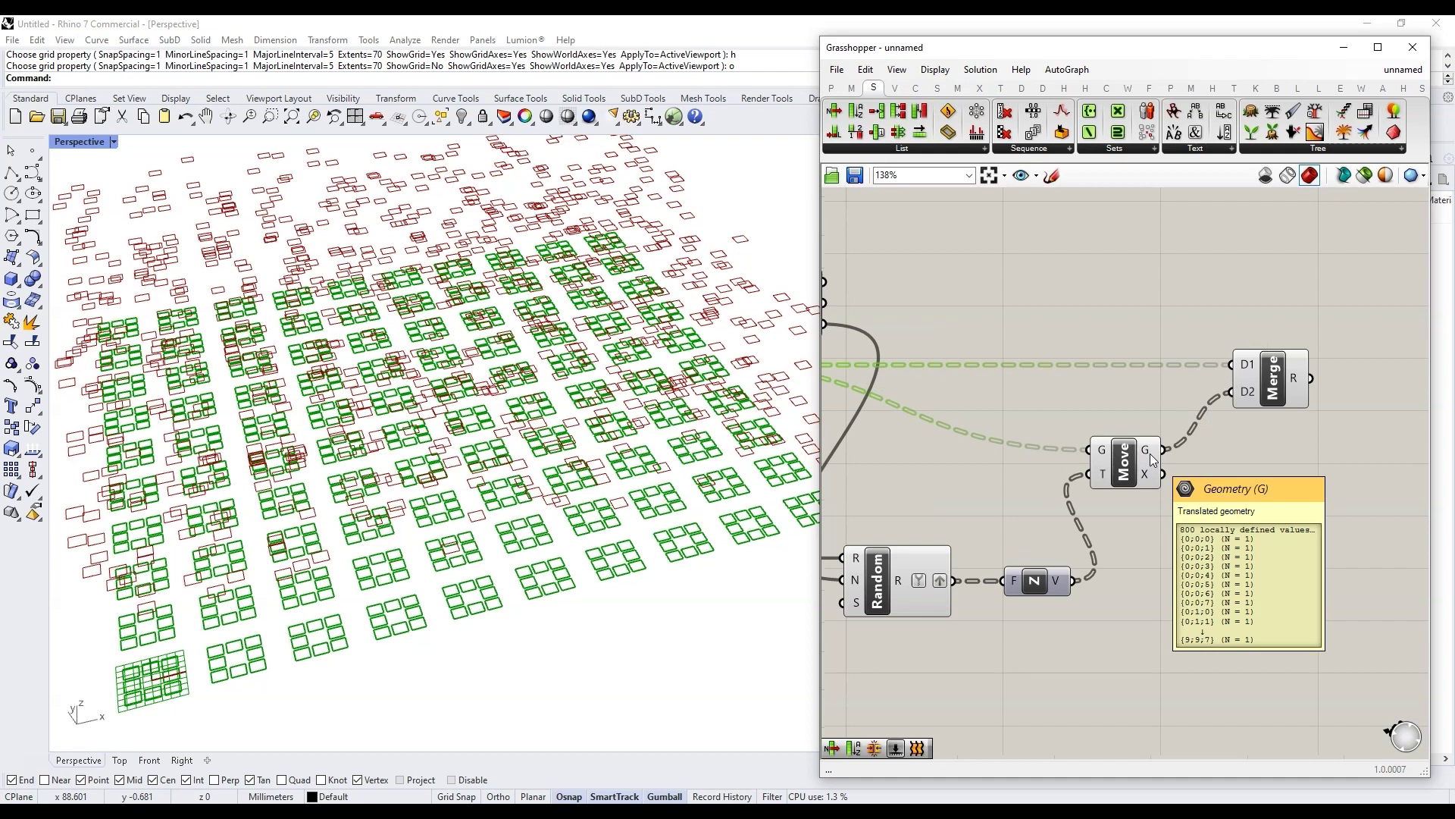
{"action": "mouse_move", "coordinate": [1299, 378]}
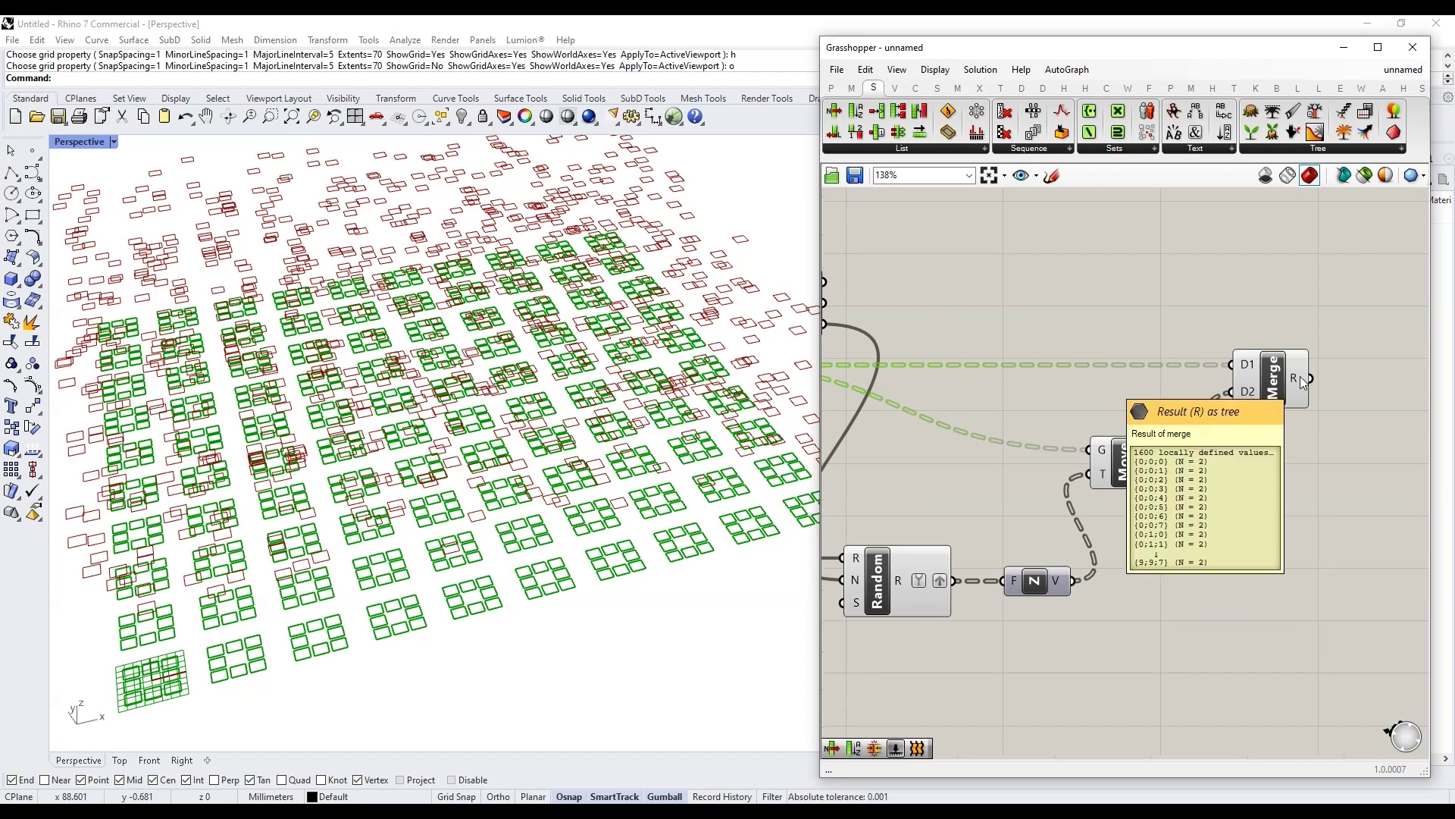
{"action": "scroll", "coordinate": [1252, 376], "scroll_direction": "down", "scroll_amount": 3}
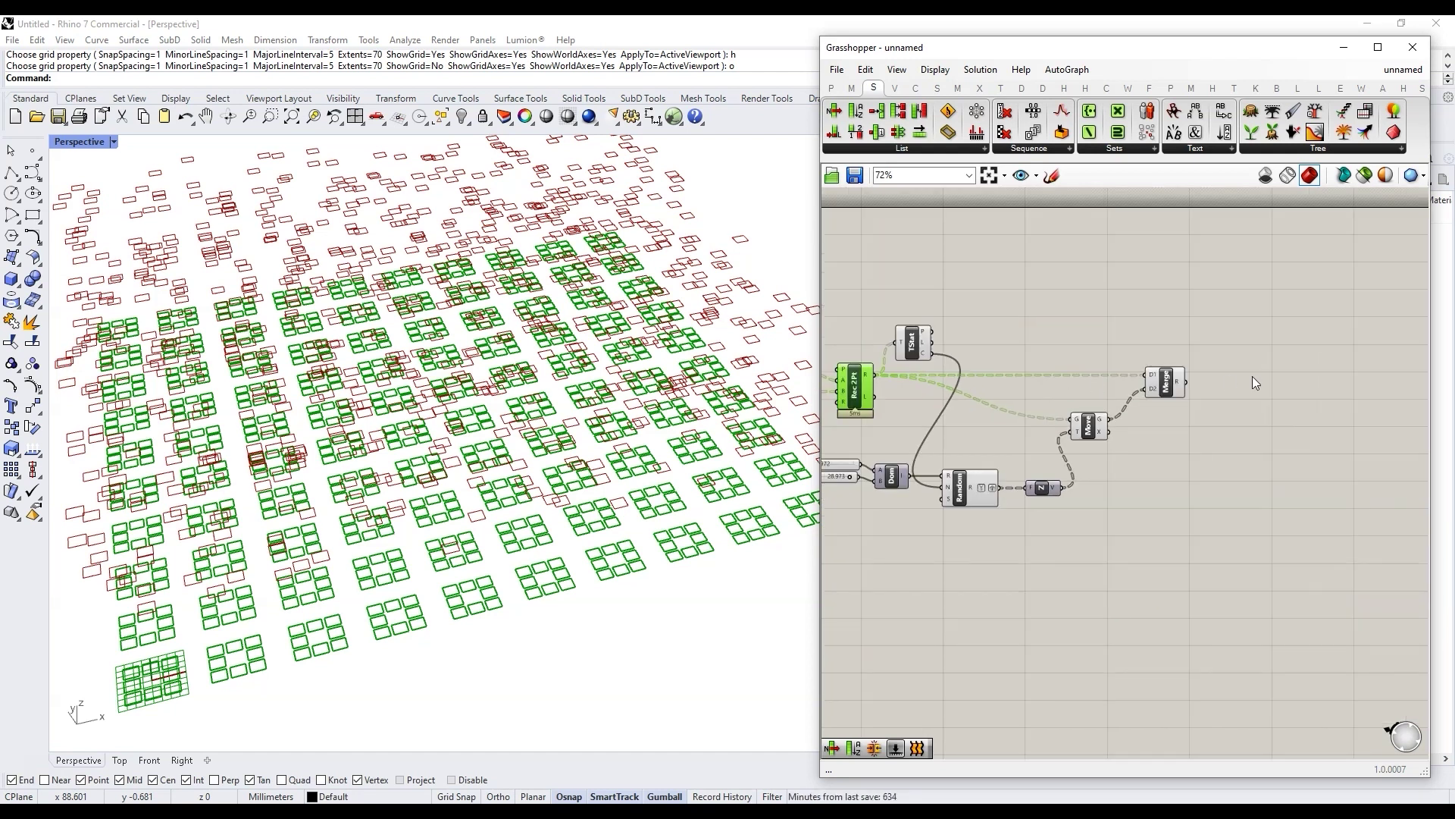
Step: Add a Loft component beside Merge and wire Merge's result into its curves input
{"action": "scroll", "coordinate": [1225, 393], "scroll_direction": "up", "scroll_amount": 2}
{"action": "double_click", "coordinate": [1225, 393]}
{"action": "type", "text": "loft"}
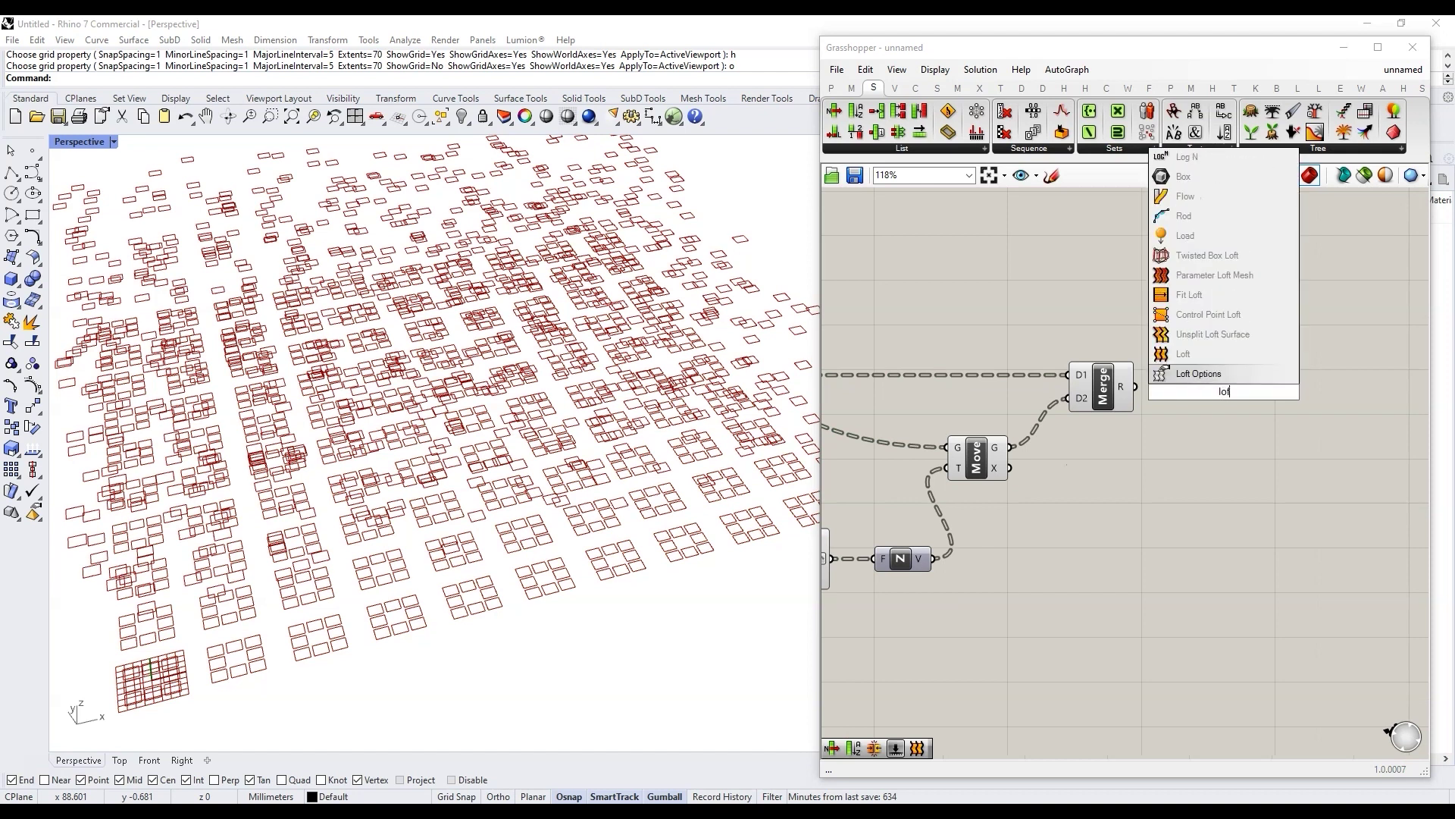
{"action": "key", "text": "Return"}
{"action": "left_click_drag", "start_coordinate": [1134, 387], "coordinate": [1212, 407]}
{"action": "mouse_move", "coordinate": [1228, 404]}
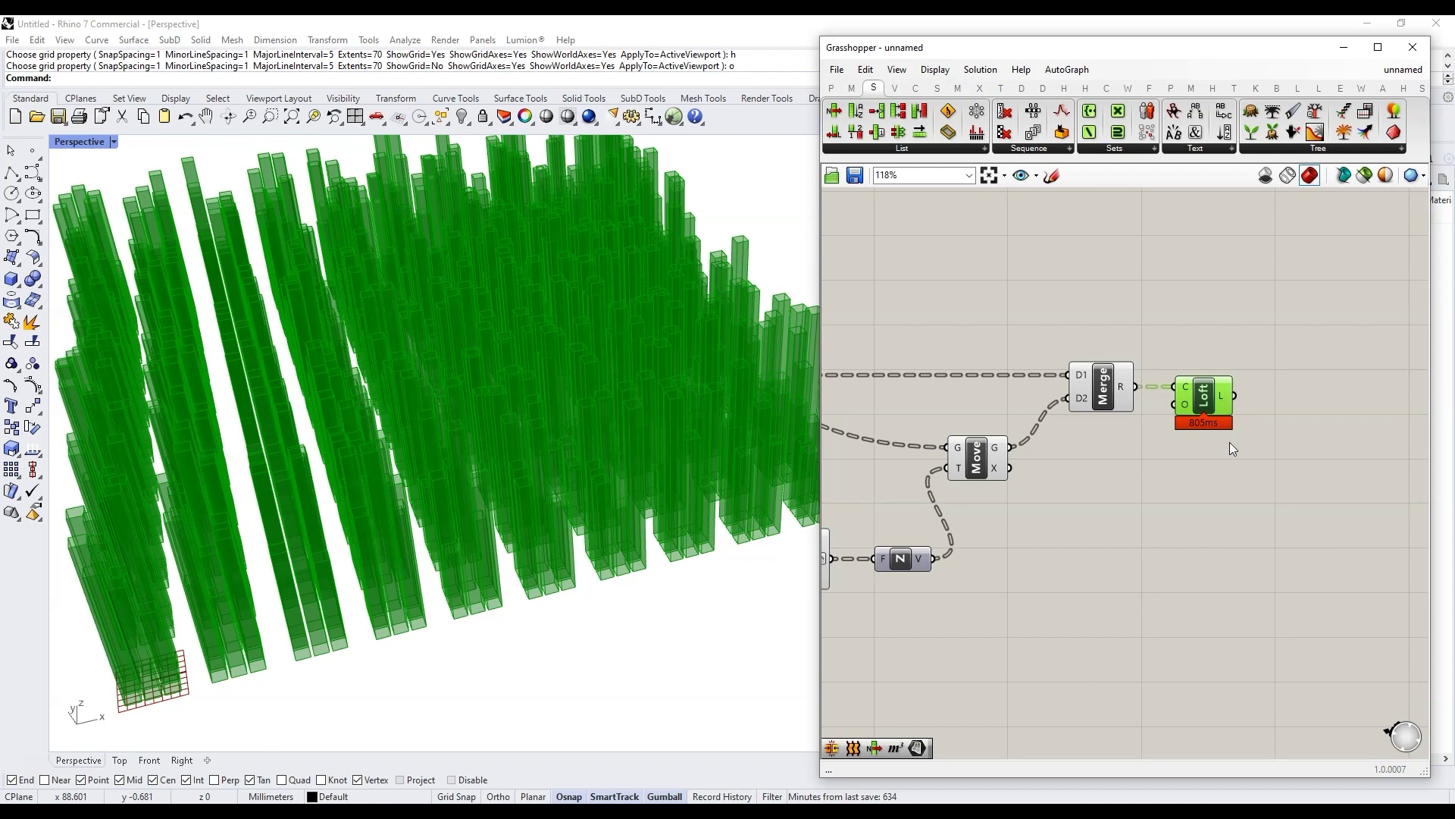
Step: Turn off the preview of the last Rectangle 2Pt, Move, Merge and the other components feeding Loft
{"action": "scroll", "coordinate": [1229, 443], "scroll_direction": "down", "scroll_amount": 3}
{"action": "left_click", "coordinate": [847, 411]}
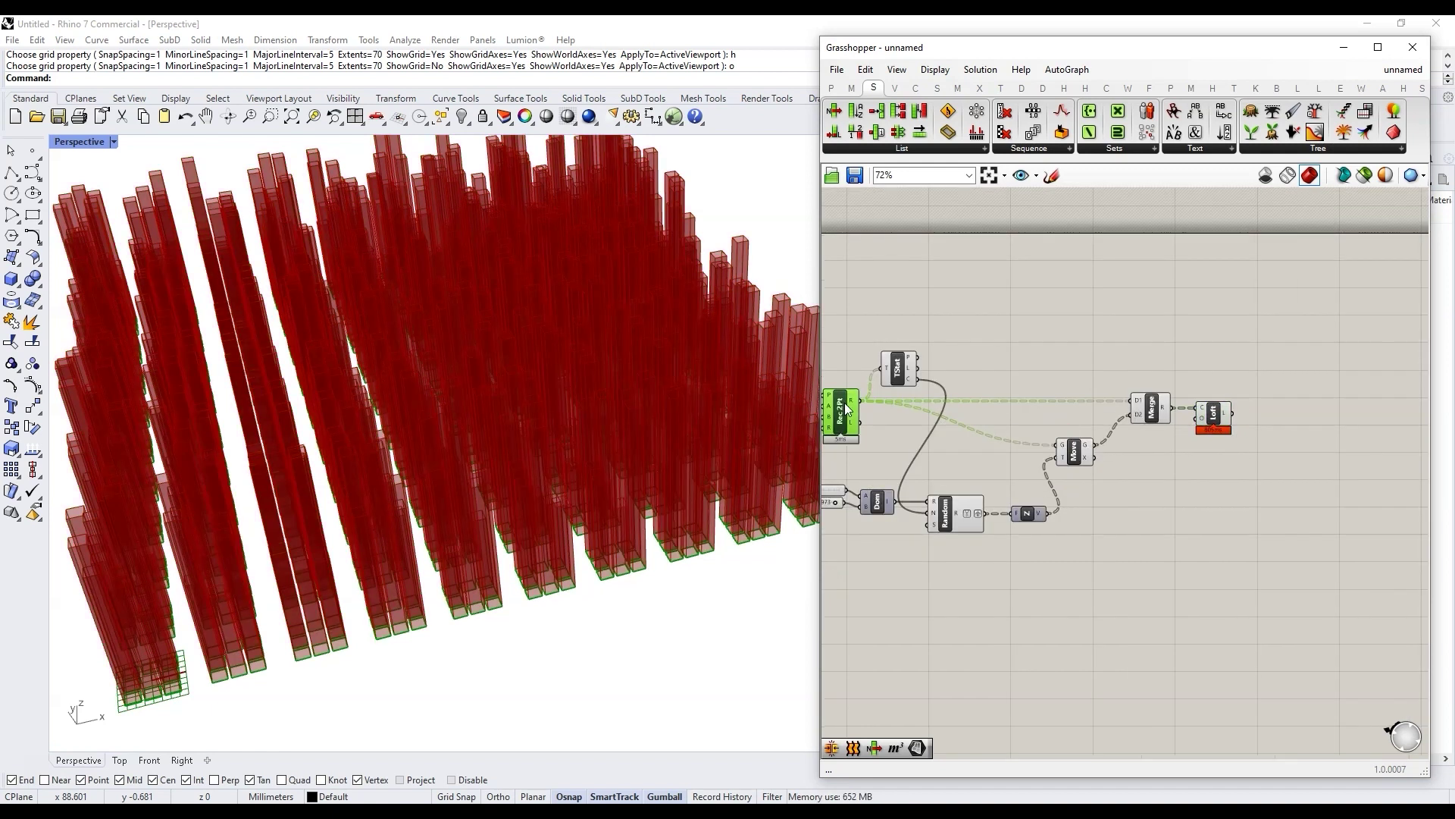
{"action": "left_click", "coordinate": [1154, 413]}
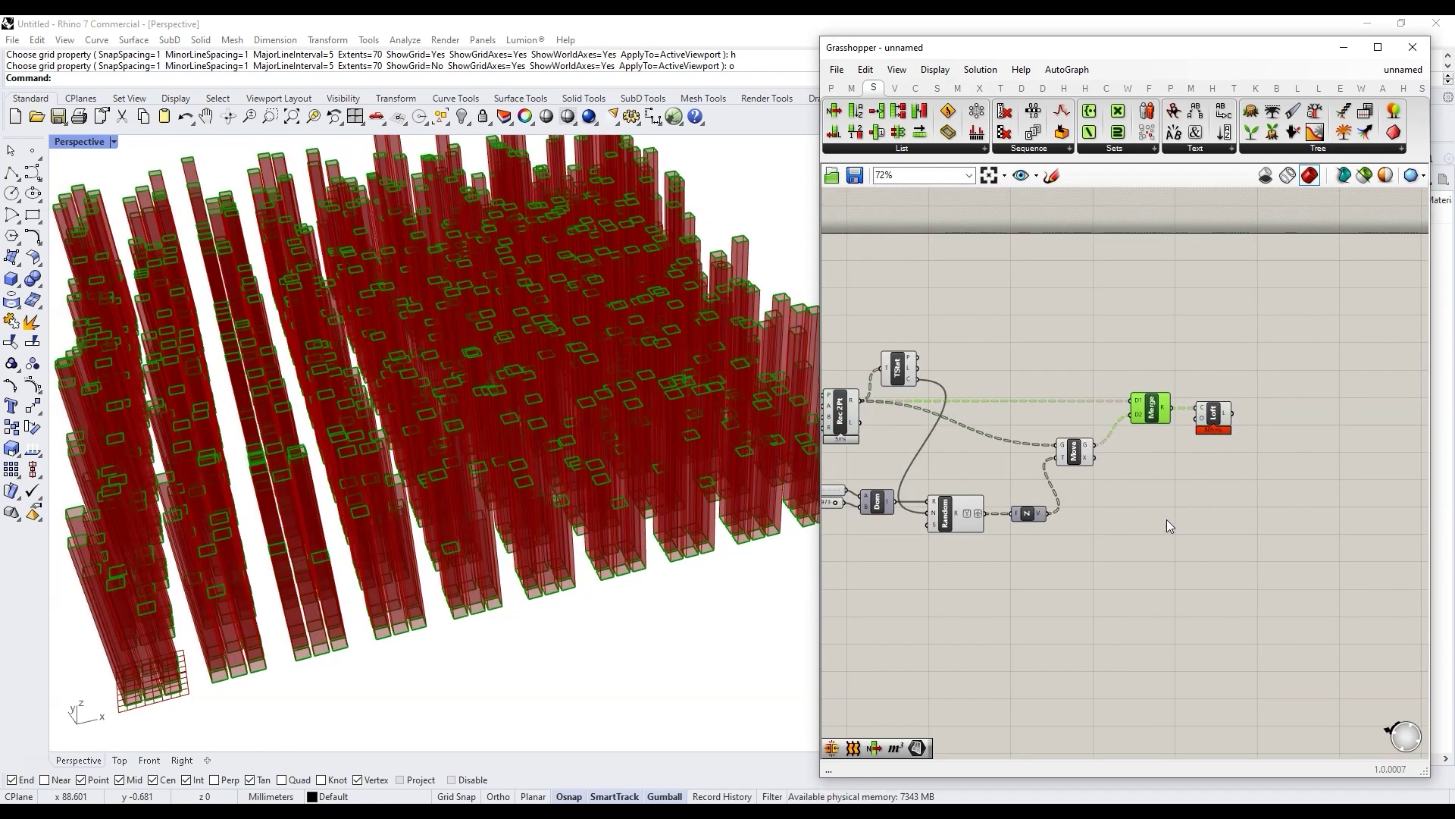
{"action": "scroll", "coordinate": [1166, 520], "scroll_direction": "down", "scroll_amount": 3}
{"action": "left_click_drag", "start_coordinate": [1154, 527], "coordinate": [943, 371]}
{"action": "middle_click", "coordinate": [975, 462]}
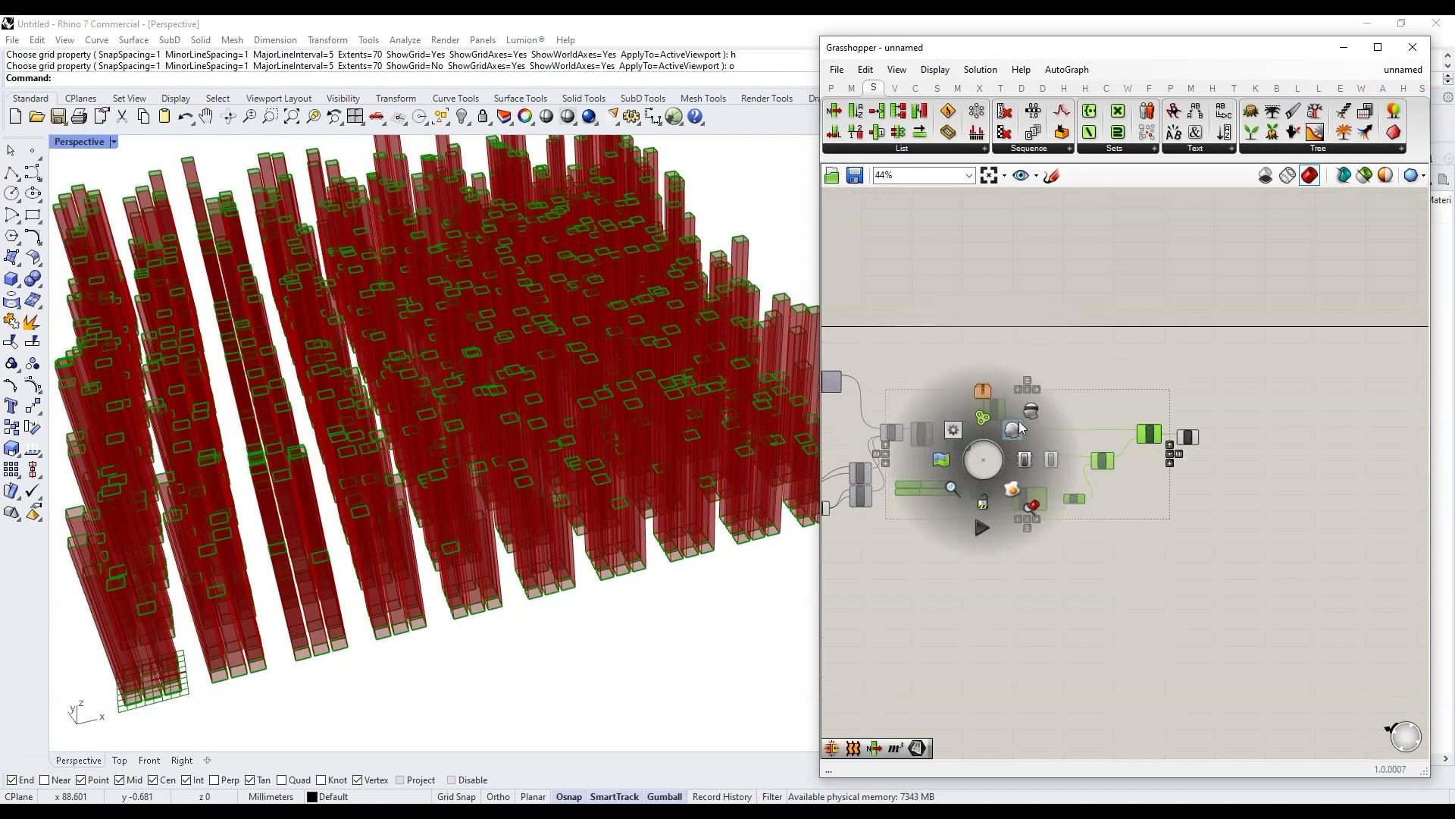
{"action": "left_click", "coordinate": [1040, 454]}
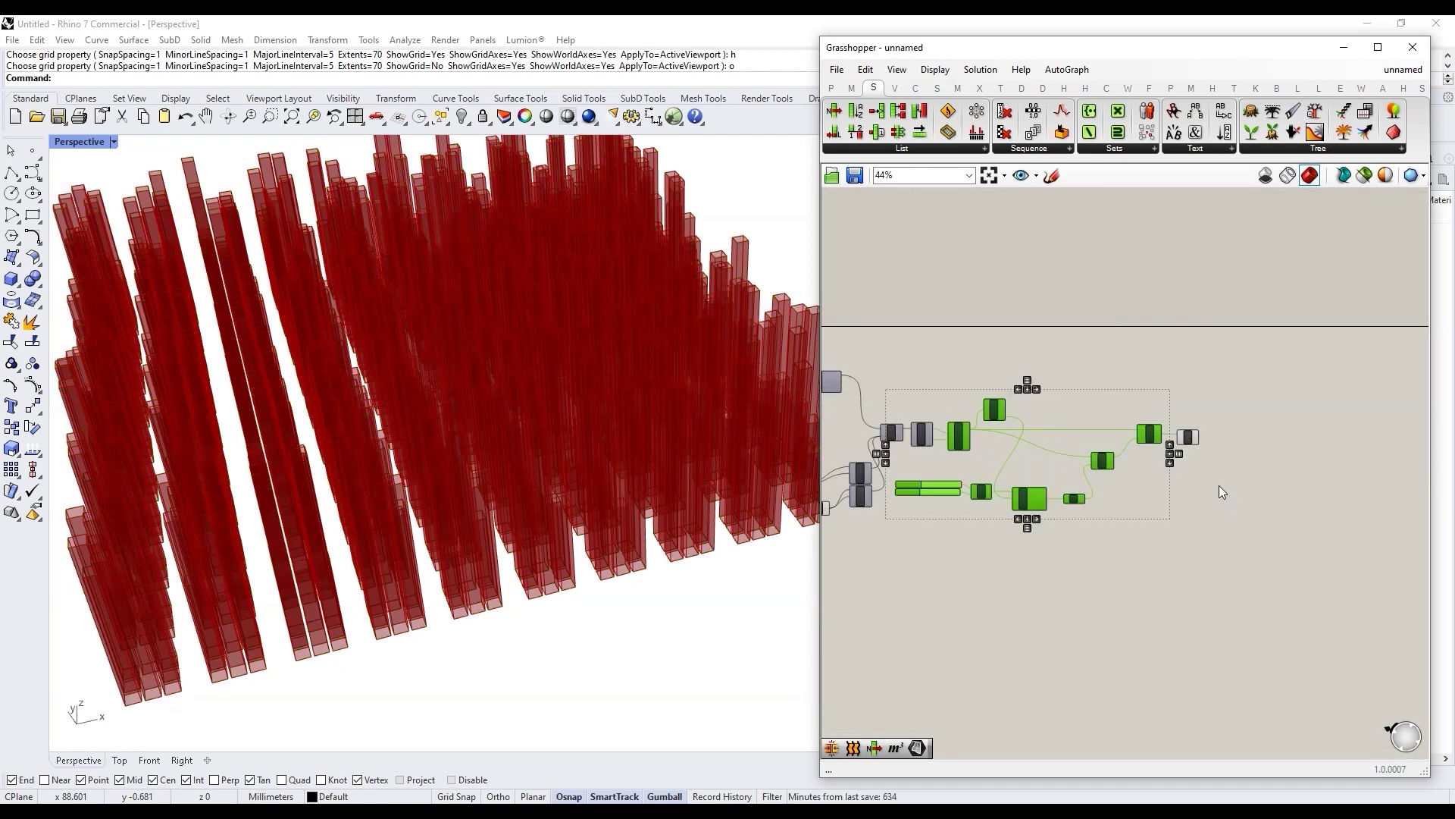
{"action": "scroll", "coordinate": [1213, 423], "scroll_direction": "up", "scroll_amount": 4}
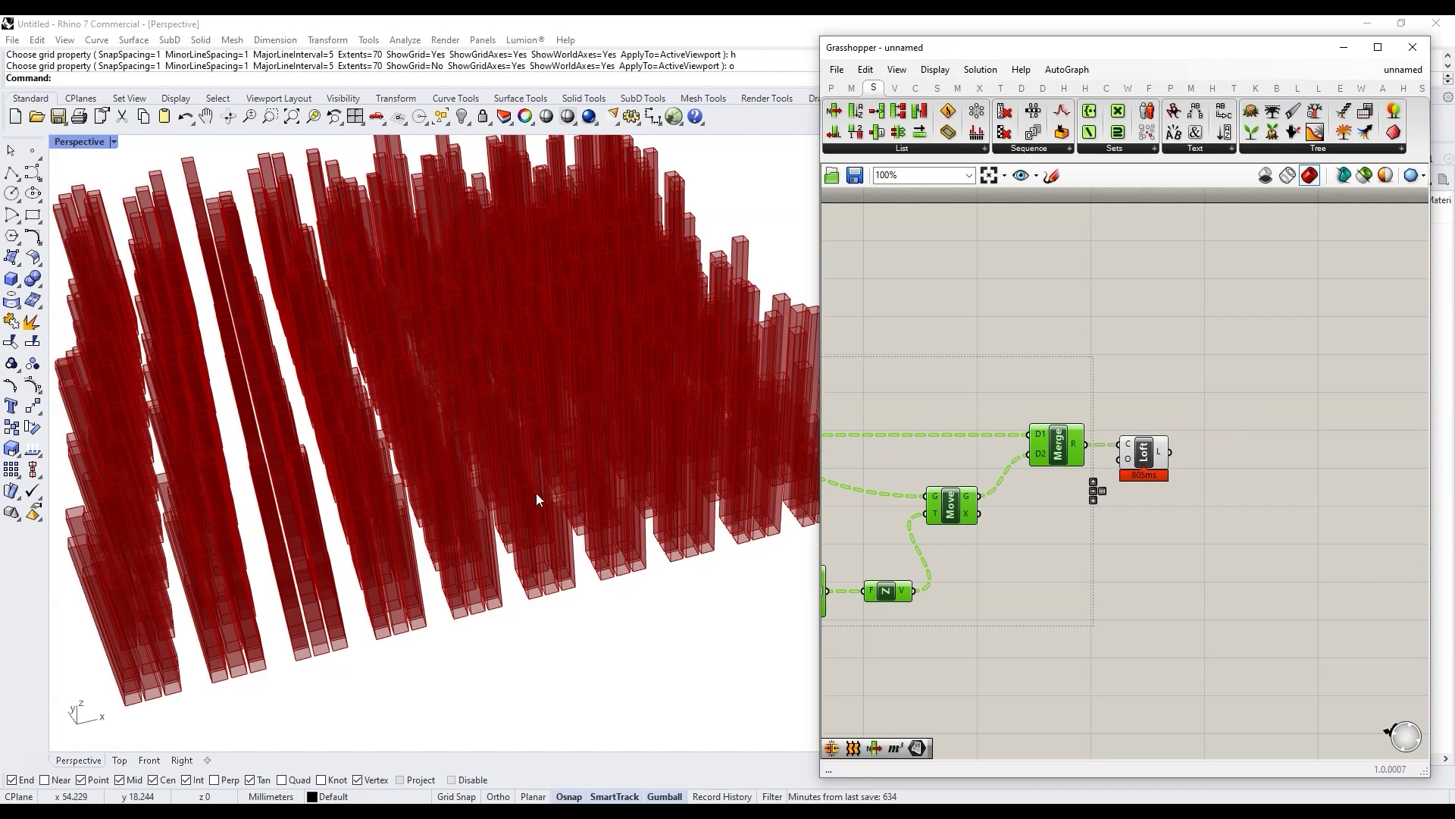
{"action": "scroll", "coordinate": [599, 522], "scroll_direction": "down", "scroll_amount": 5}
{"action": "scroll", "coordinate": [598, 517], "scroll_direction": "up", "scroll_amount": 5}
{"action": "left_click", "coordinate": [1253, 449]}
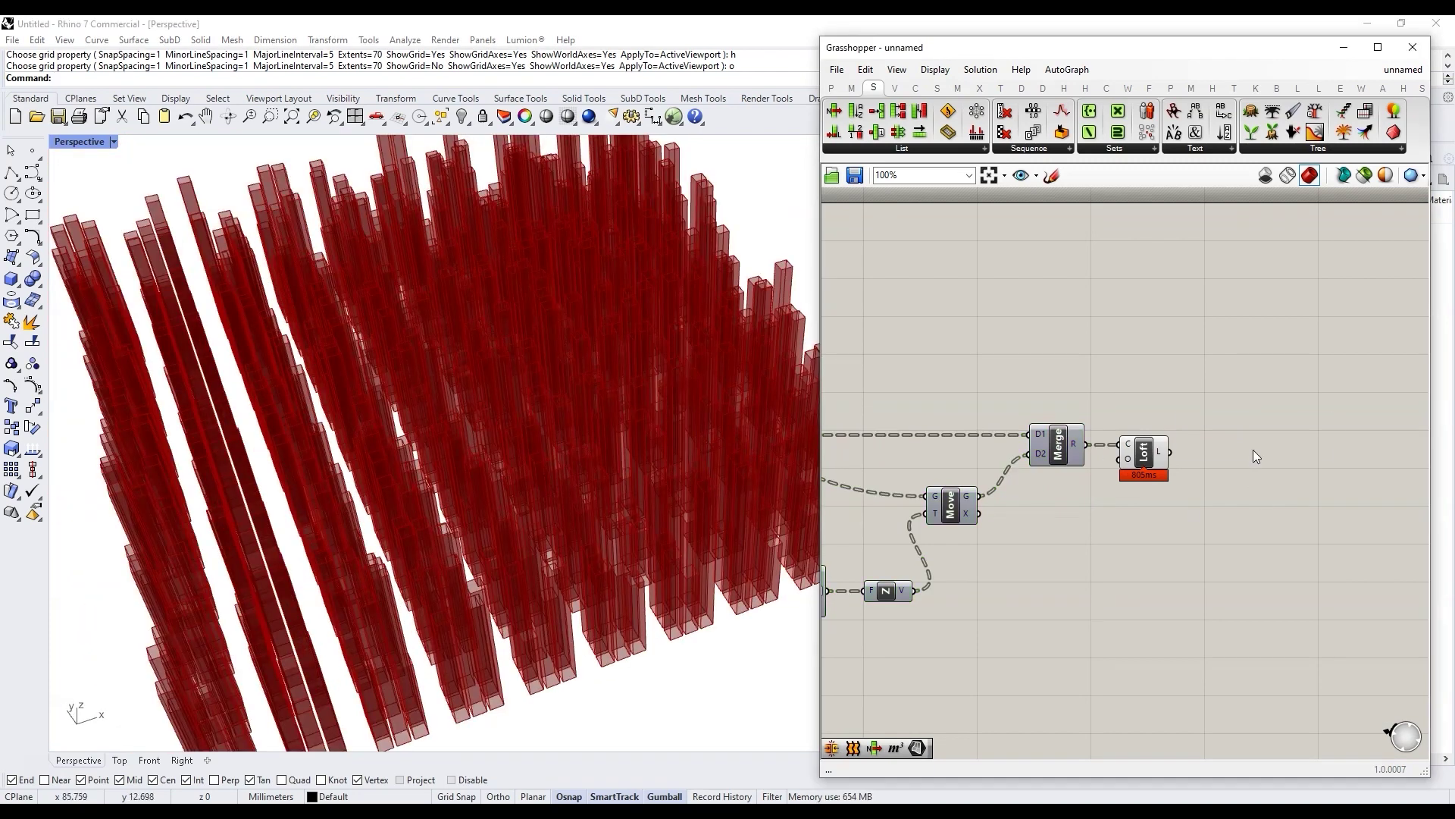
Step: Add a Custom Preview component beyond Loft, leaving a gap between them
{"action": "double_click", "coordinate": [1253, 449]}
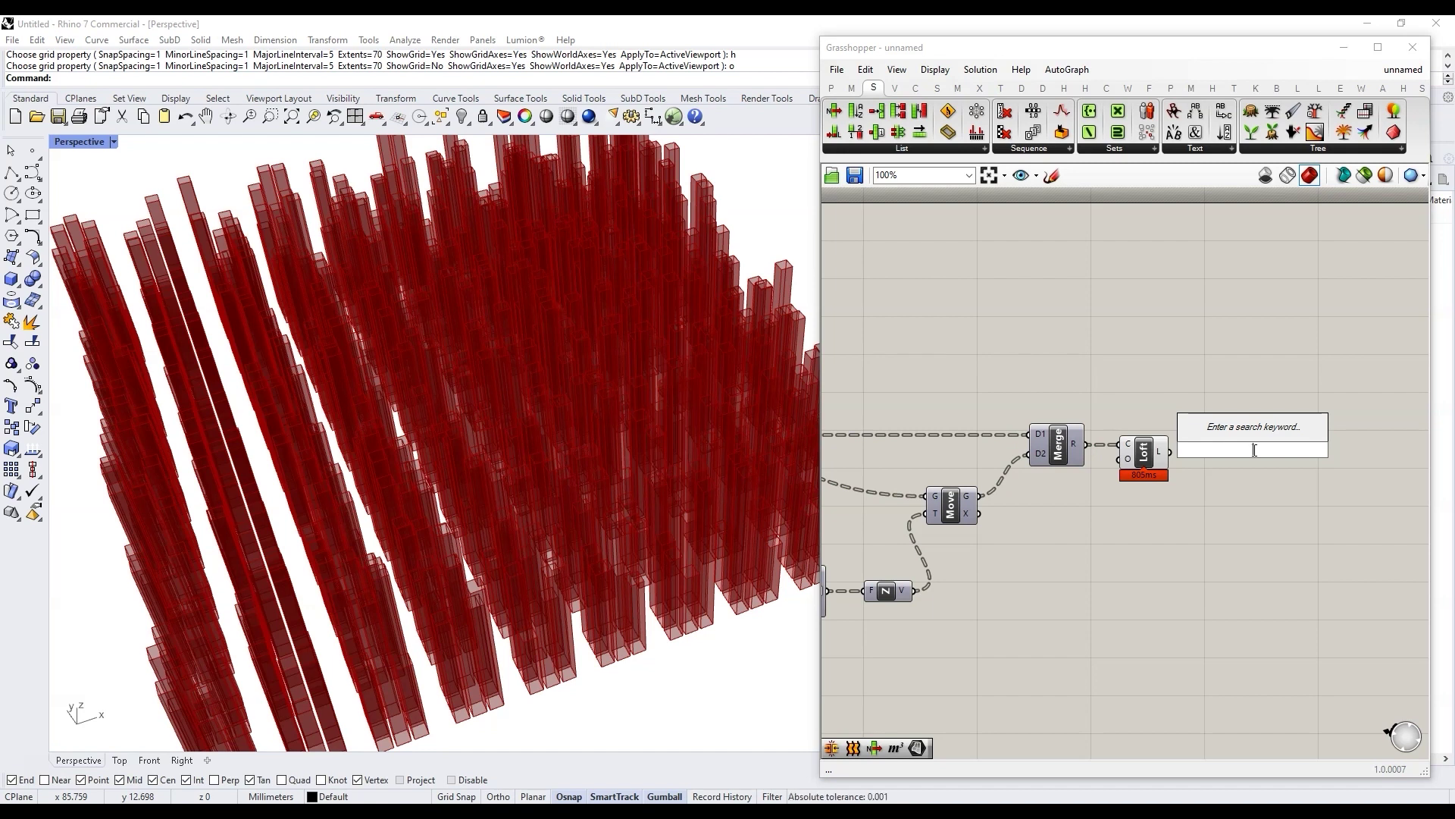
{"action": "type", "text": "custo"}
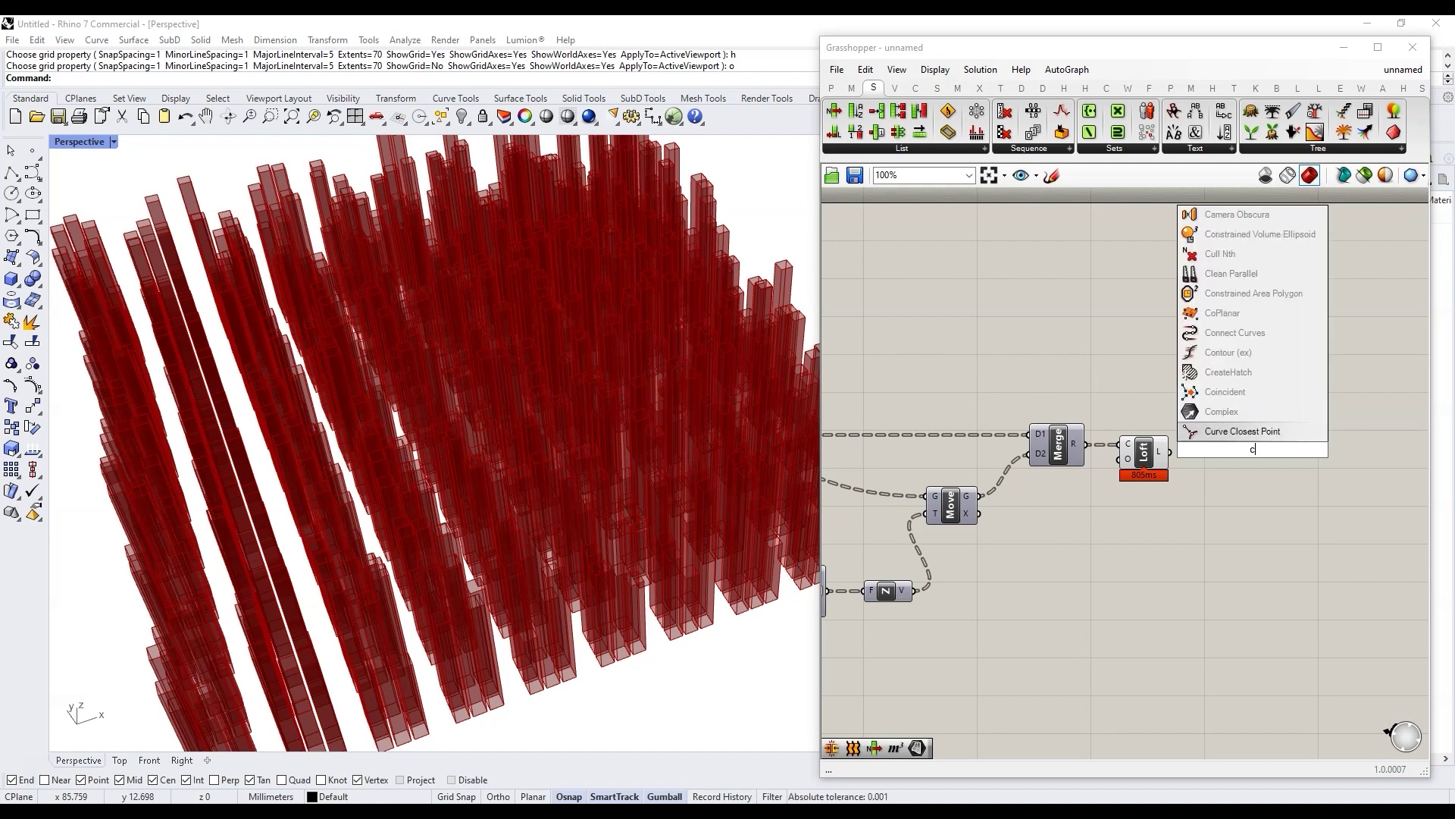
{"action": "key", "text": "Up"}
{"action": "key", "text": "Up"}
{"action": "key", "text": "Up"}
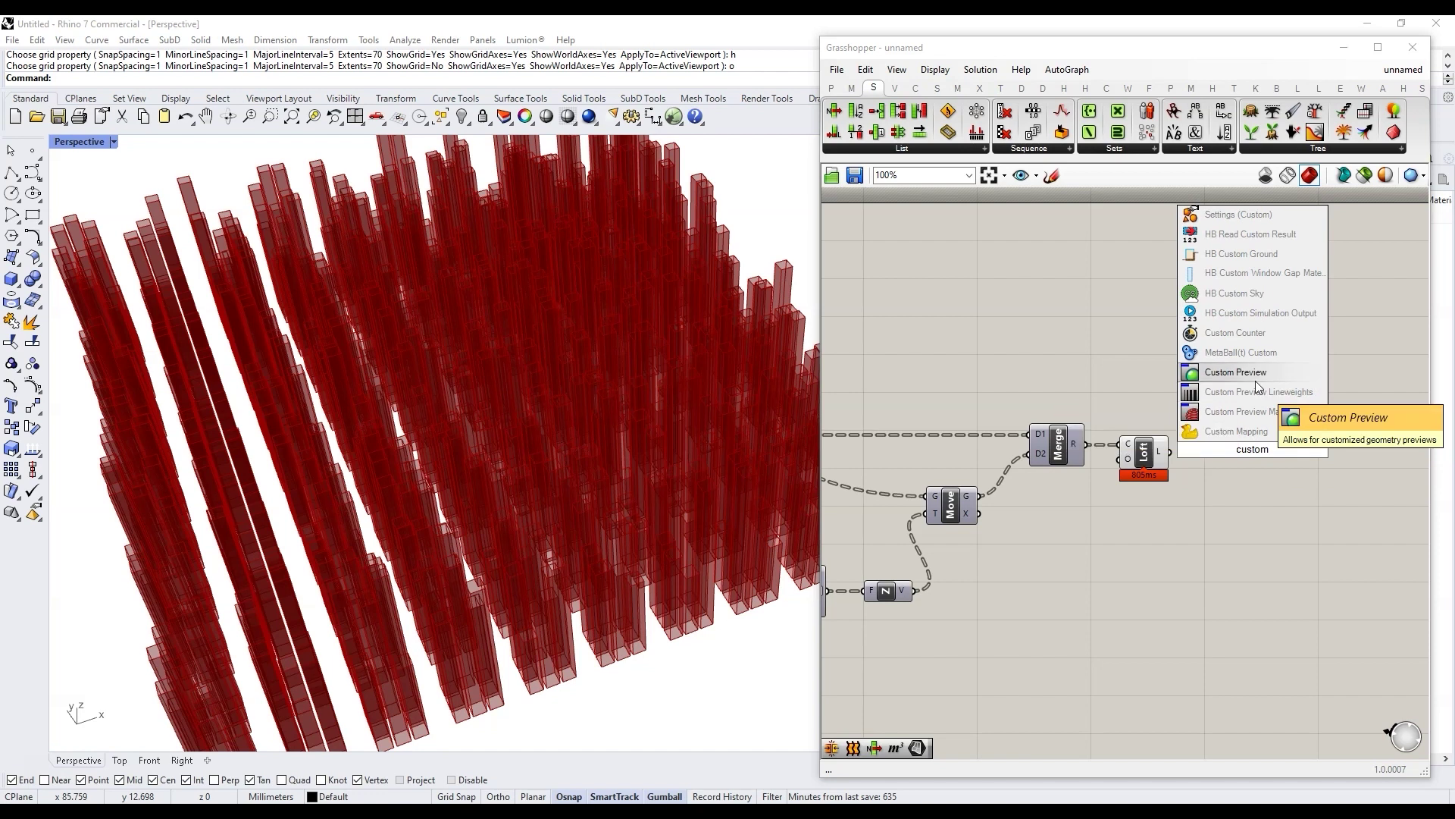
{"action": "key", "text": "Return"}
{"action": "left_click_drag", "start_coordinate": [1257, 462], "coordinate": [1280, 450]}
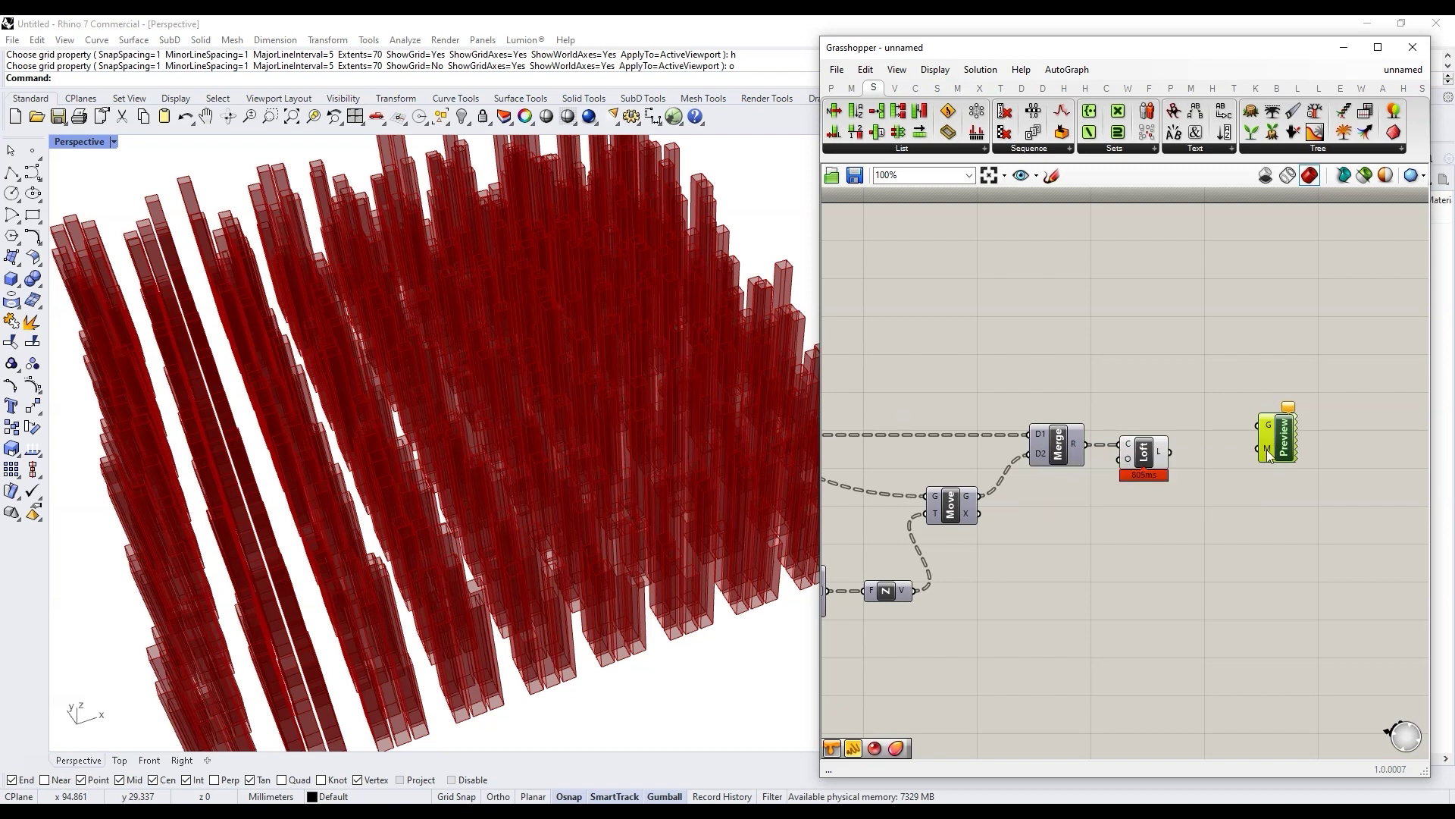
Step: Add a Create Material component above the Loft and Preview components
{"action": "double_click", "coordinate": [1199, 331]}
{"action": "type", "text": "c"}
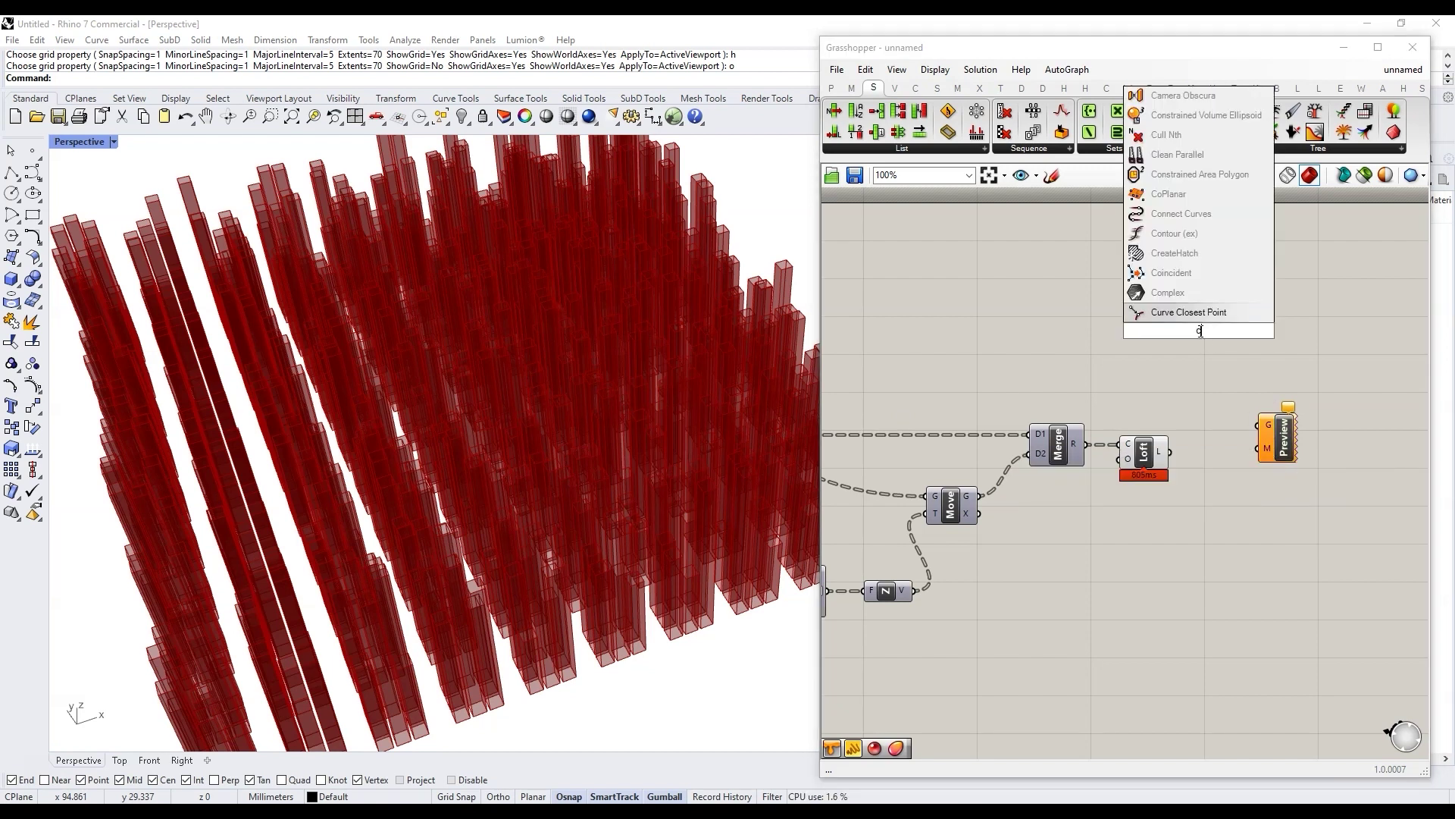
{"action": "type", "text": "reate mat"}
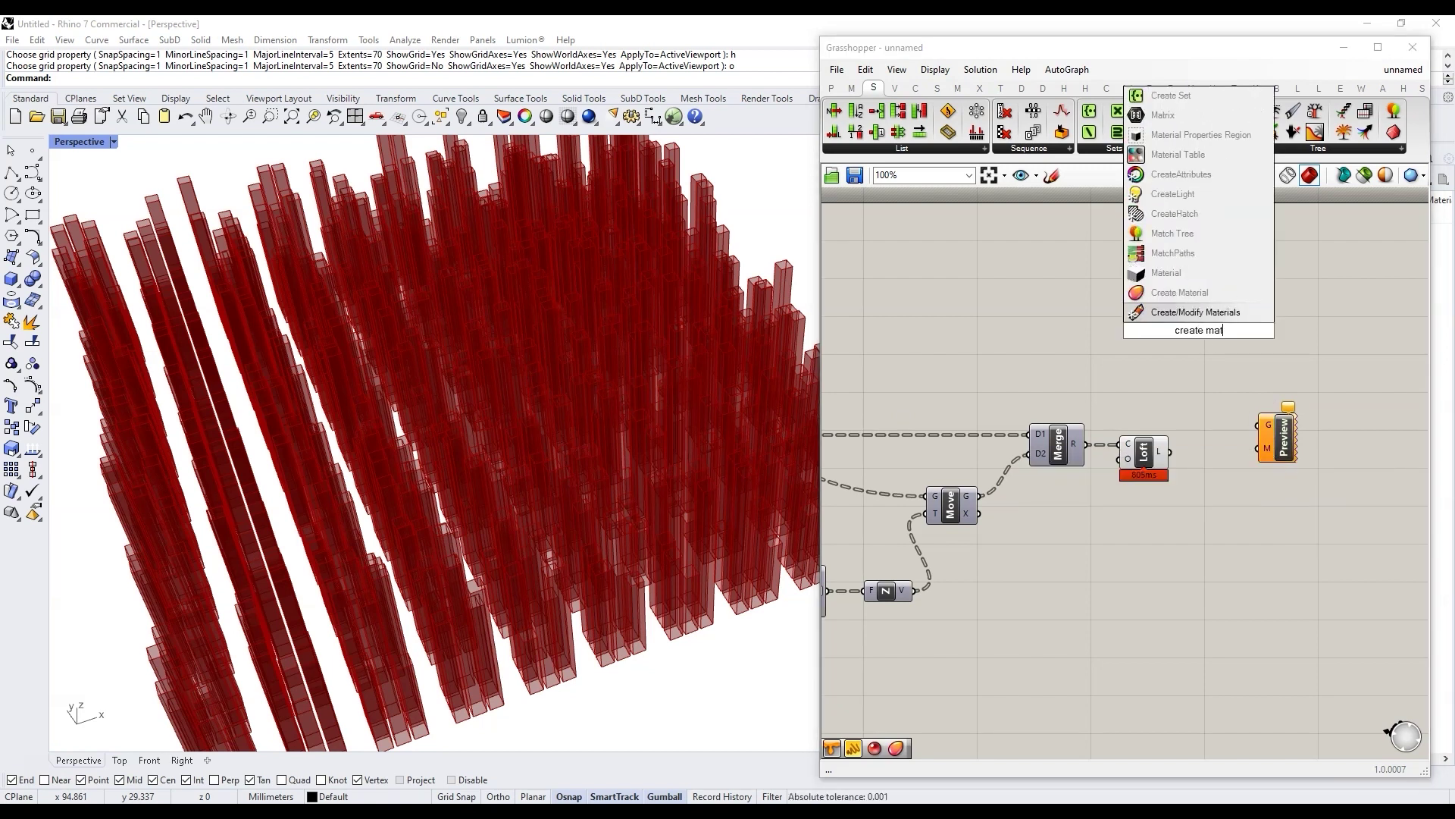
{"action": "left_click", "coordinate": [1180, 292]}
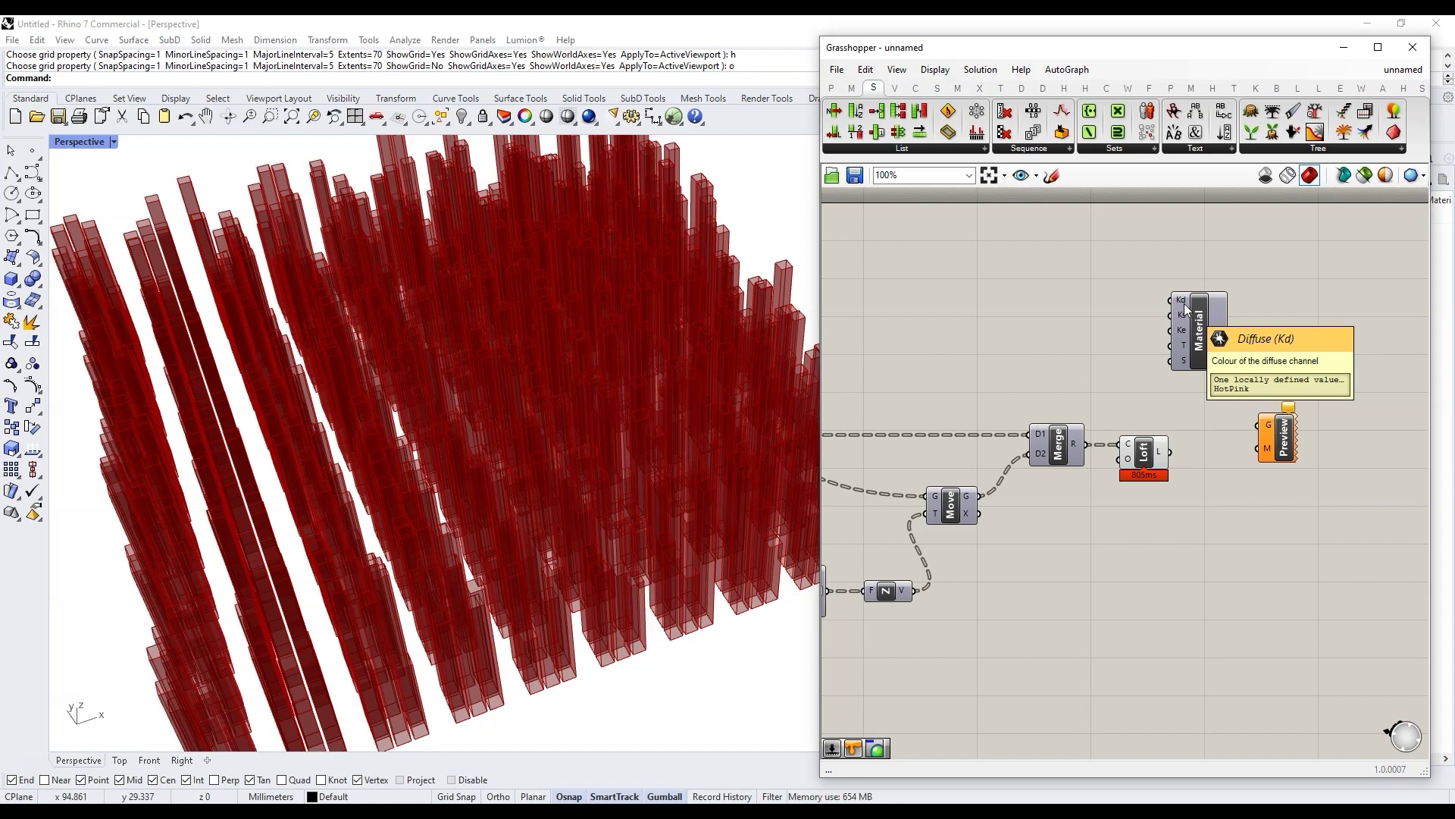
{"action": "scroll", "coordinate": [1179, 333], "scroll_direction": "up", "scroll_amount": 3}
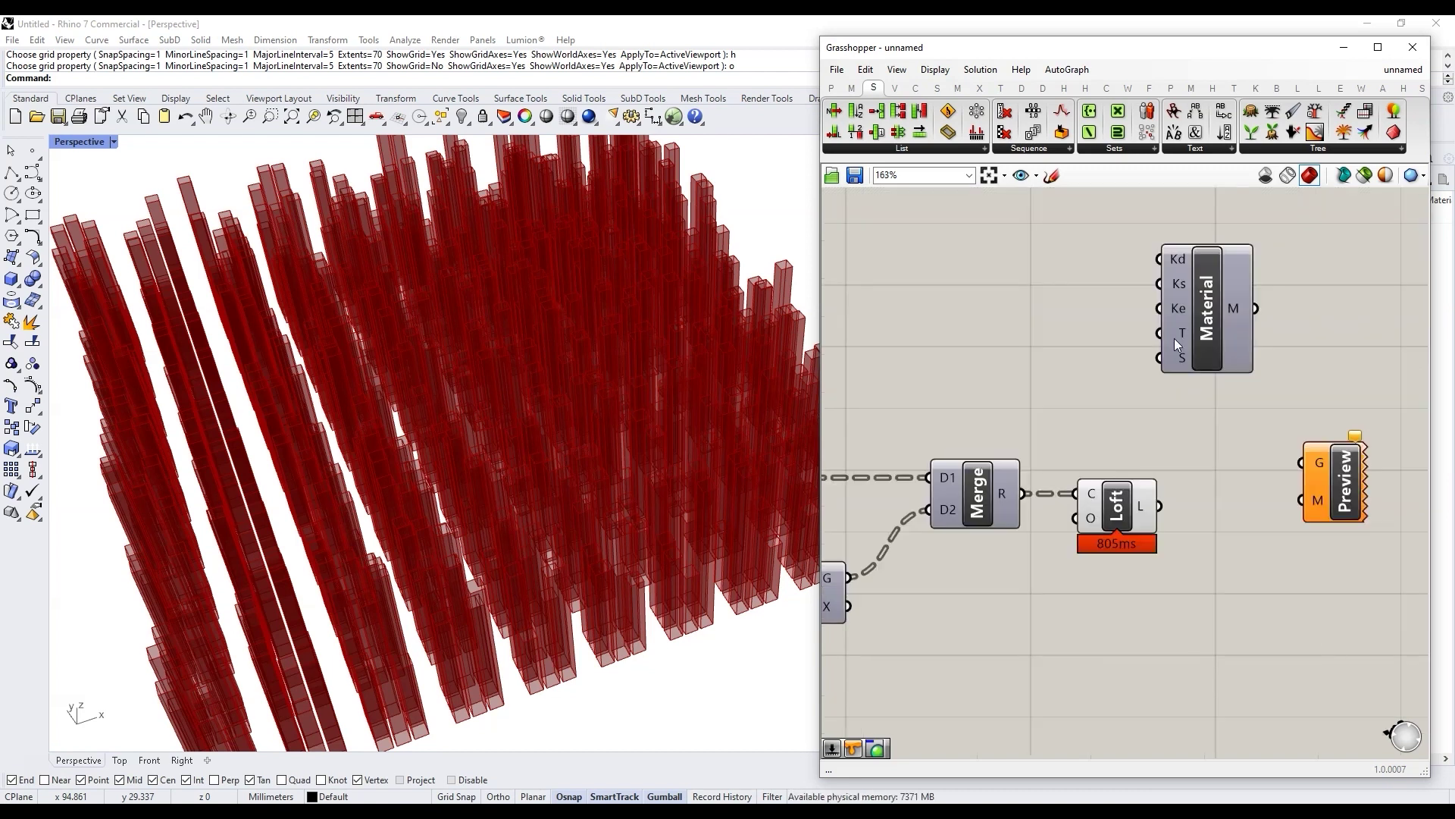
Step: Add a three-decimal number slider, wire it into Material's Transparency (T) input, and set it to 0.540
{"action": "double_click", "coordinate": [1067, 368]}
{"action": "type", "text": "0.000<"}
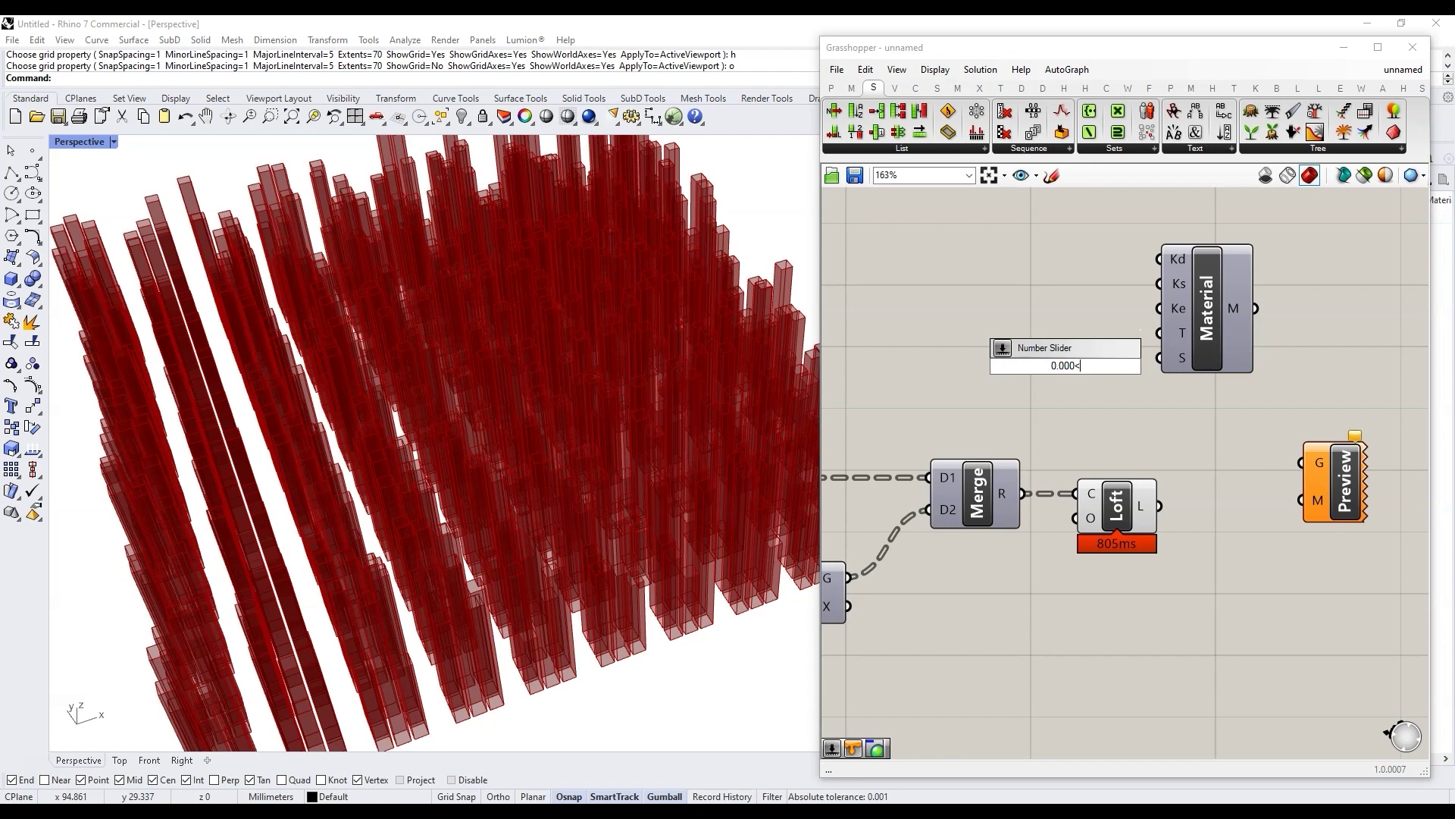
{"action": "key", "text": "Return"}
{"action": "left_click_drag", "start_coordinate": [1010, 368], "coordinate": [961, 336]}
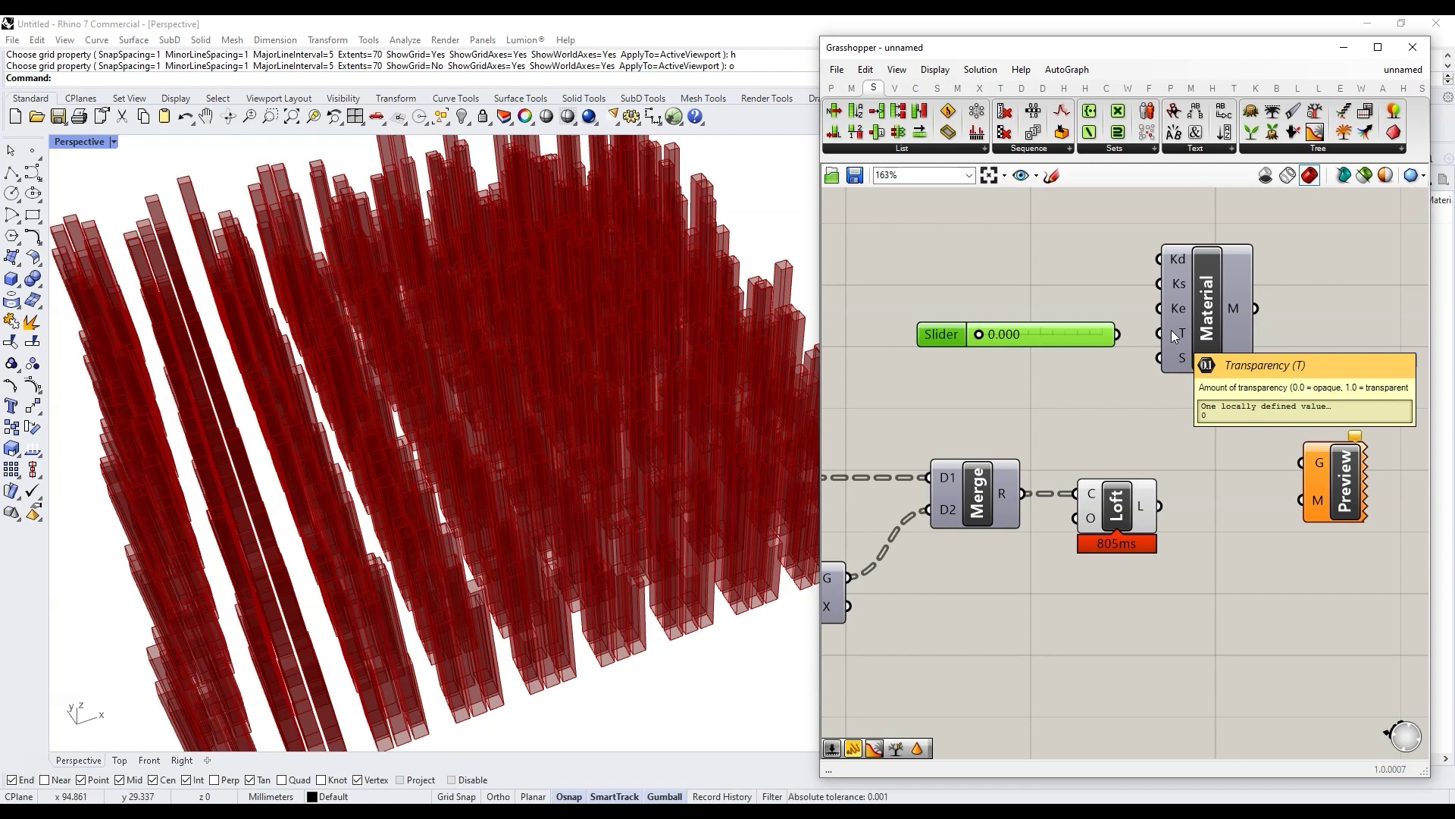
{"action": "left_click_drag", "start_coordinate": [1174, 336], "coordinate": [966, 335]}
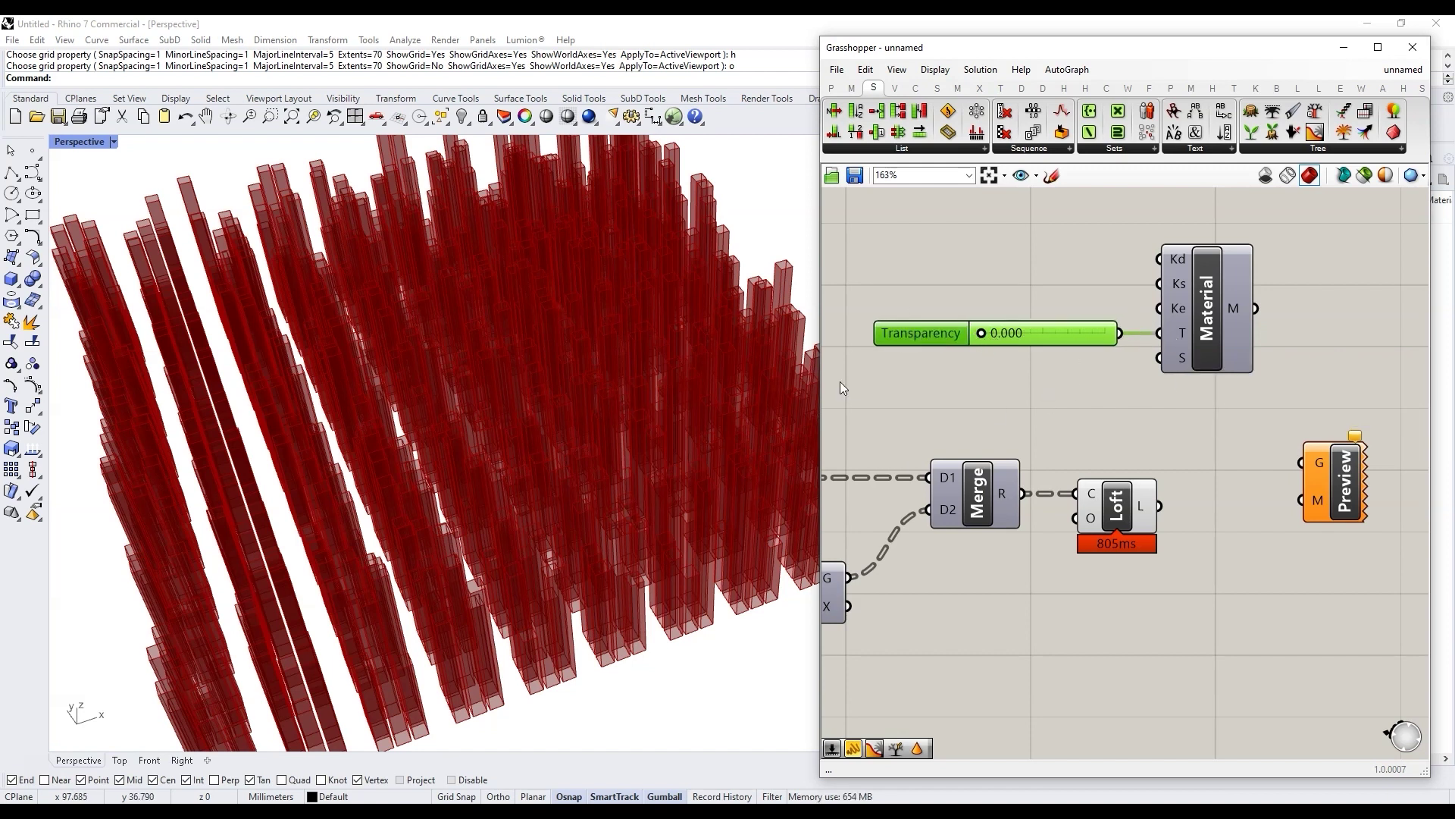
{"action": "left_click_drag", "start_coordinate": [979, 331], "coordinate": [1059, 338]}
Step: Add a white Colour Swatch above the transparency slider and wire it into Material's Diffuse (Kd) input
{"action": "double_click", "coordinate": [1061, 250]}
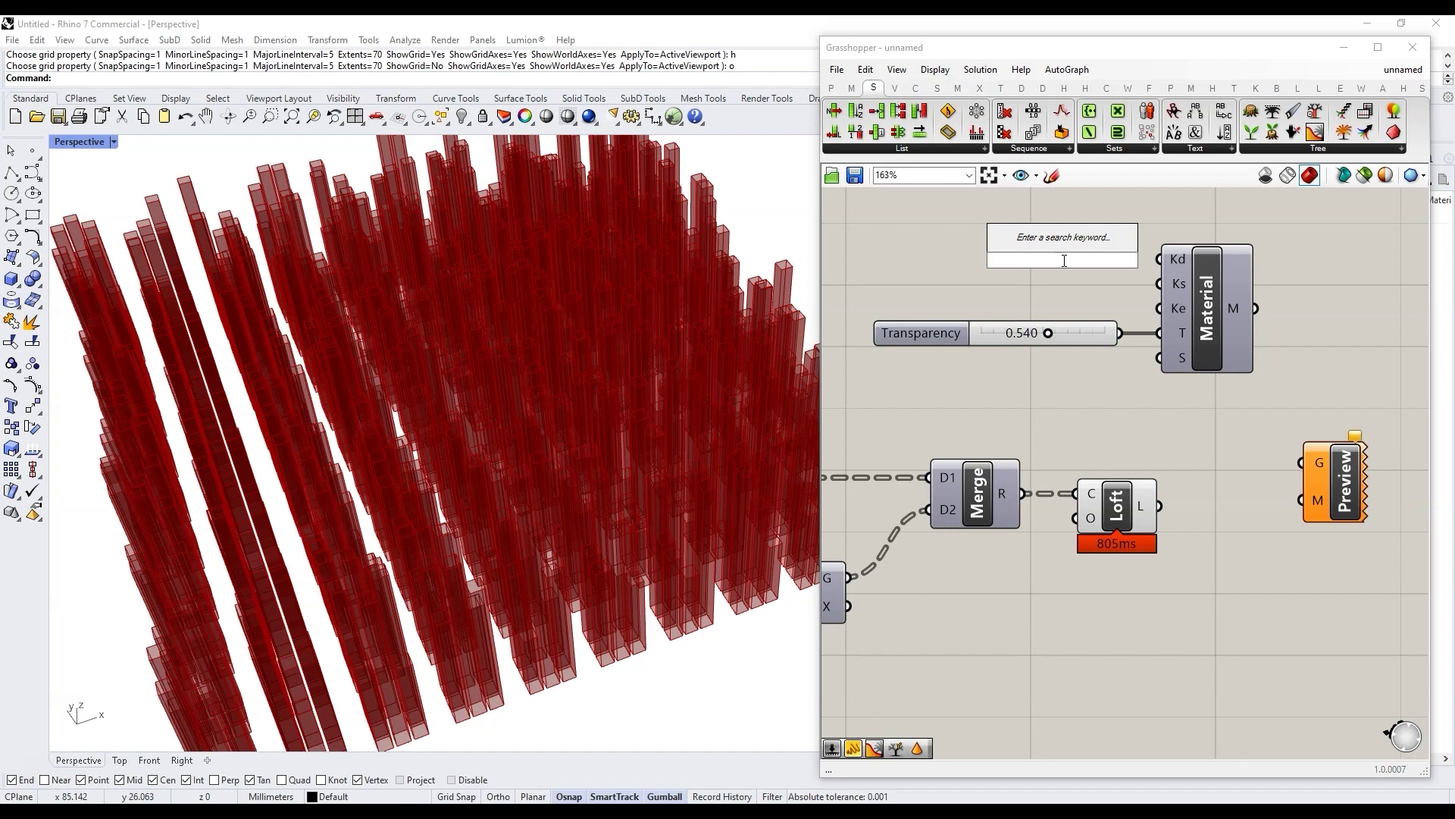
{"action": "type", "text": "color swatch"}
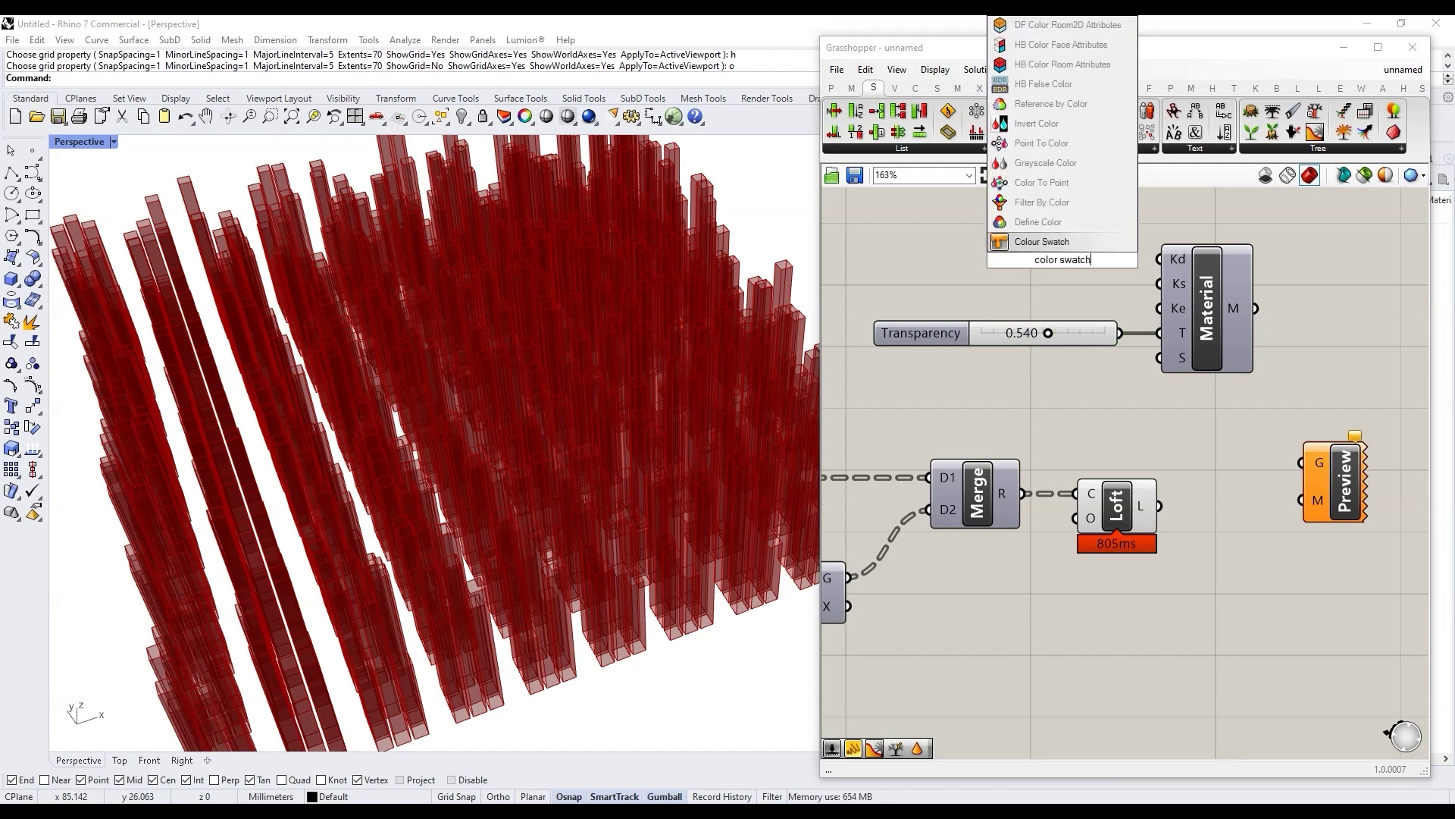
{"action": "key", "text": "Return"}
{"action": "left_click", "coordinate": [1091, 260]}
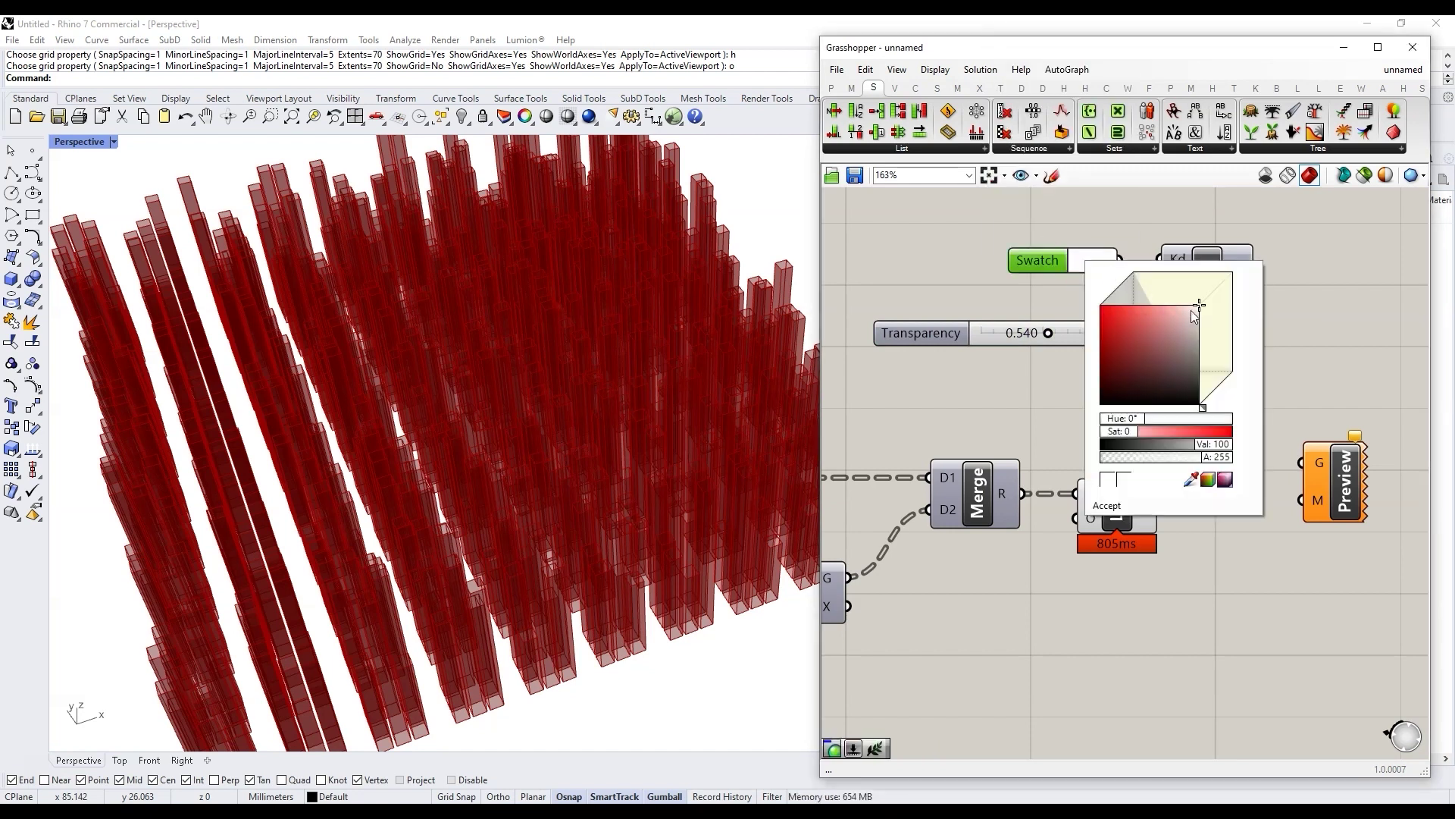
{"action": "left_click_drag", "start_coordinate": [1204, 308], "coordinate": [1207, 319]}
{"action": "mouse_move", "coordinate": [1050, 265]}
{"action": "left_mouse_down"}
{"action": "mouse_move", "coordinate": [1036, 263]}
{"action": "mouse_move", "coordinate": [1159, 259]}
{"action": "mouse_move", "coordinate": [1031, 265]}
{"action": "left_mouse_up"}
{"action": "scroll", "coordinate": [1084, 307], "scroll_direction": "down", "scroll_amount": 2}
Step: Wire the Material output into Preview's M and Loft's output into its G, and hide Loft's own preview
{"action": "left_click", "coordinate": [1281, 434]}
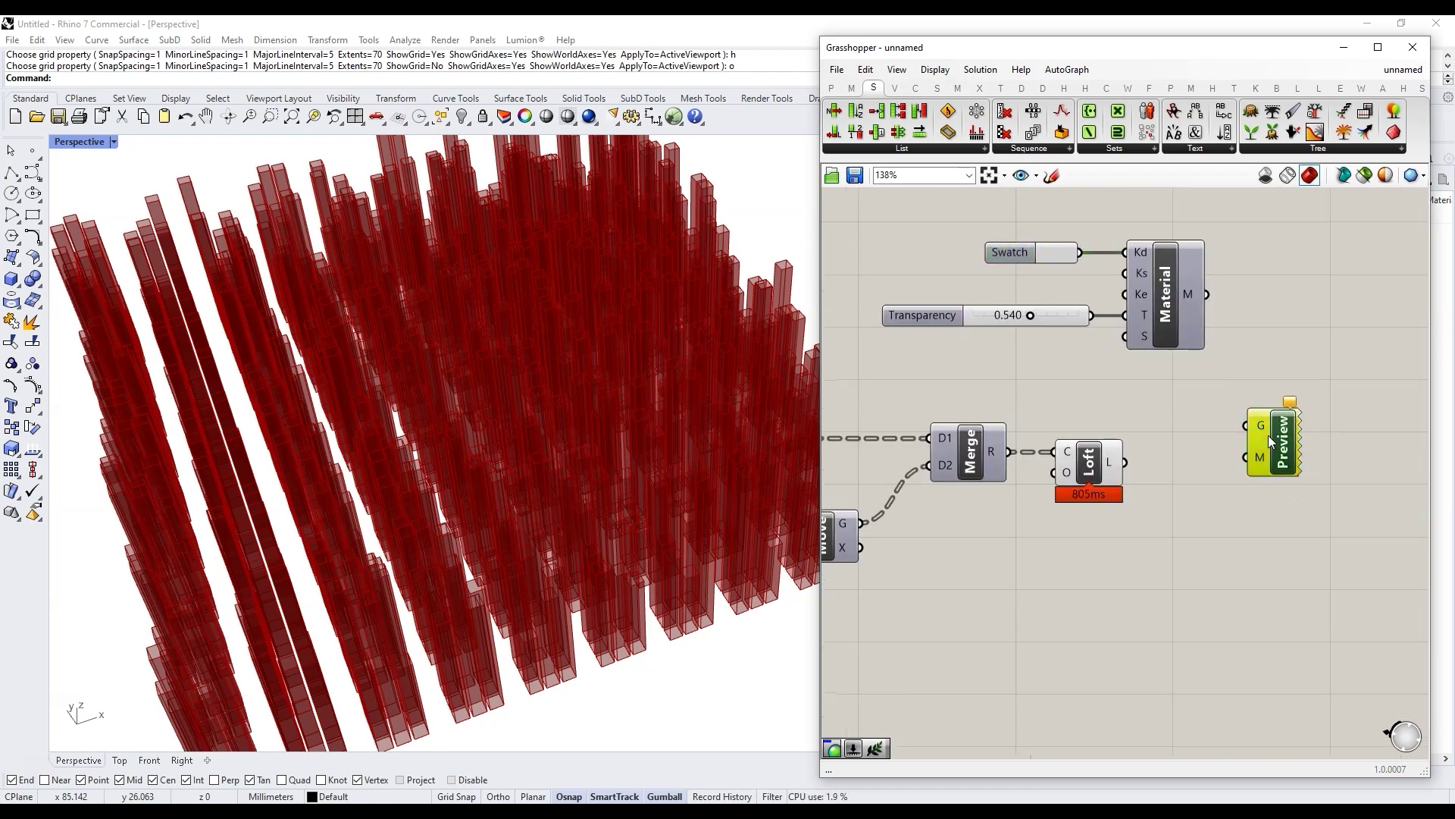
{"action": "left_click_drag", "start_coordinate": [1207, 295], "coordinate": [1260, 445]}
{"action": "left_click_drag", "start_coordinate": [1125, 463], "coordinate": [1267, 414]}
{"action": "middle_click", "coordinate": [1094, 462]}
{"action": "left_click", "coordinate": [1142, 416]}
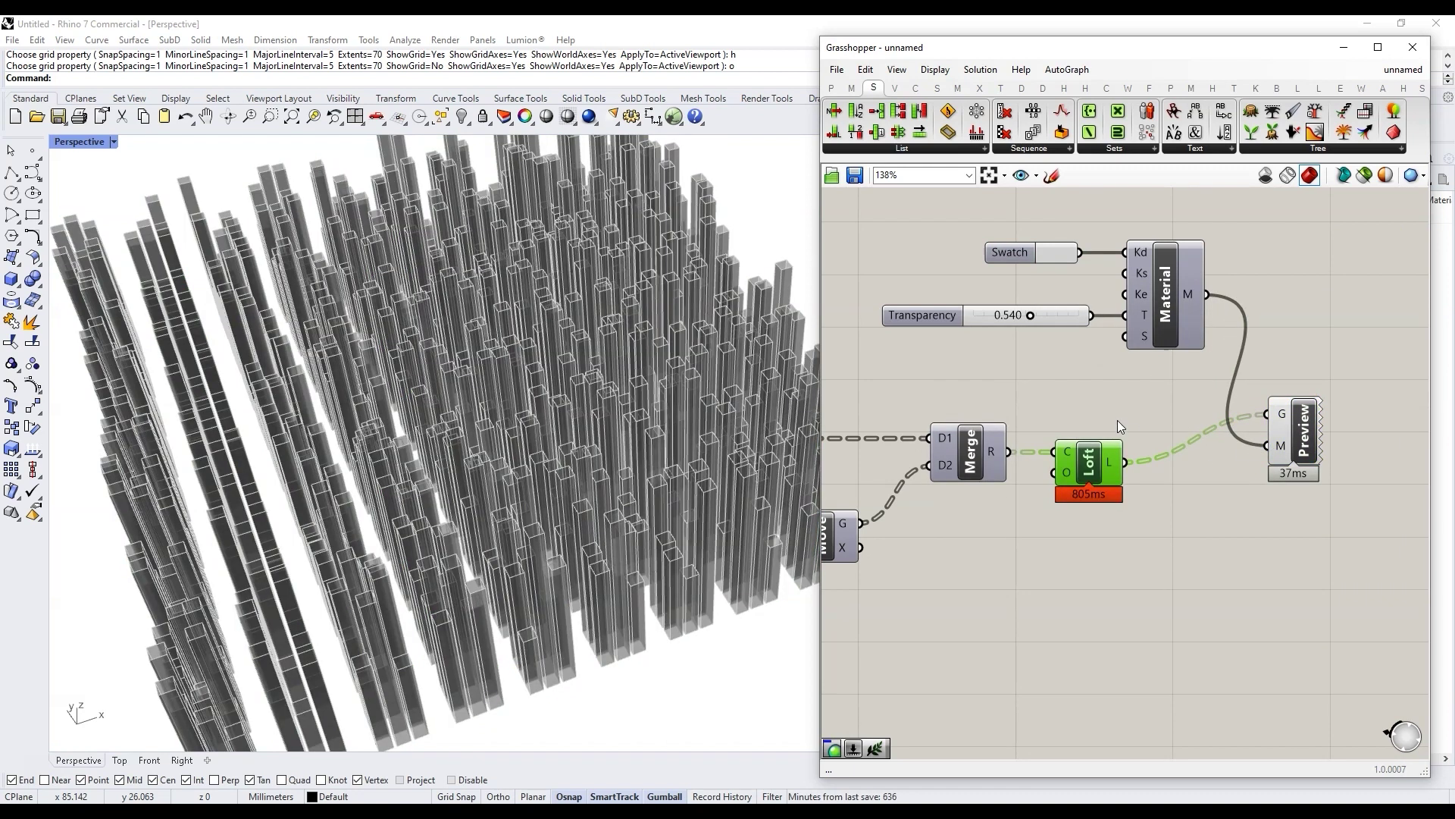
Step: Set the transparency slider to 0.952 and inspect the towers from several angles
{"action": "left_click_drag", "start_coordinate": [1033, 315], "coordinate": [1072, 312]}
{"action": "right_click_drag", "start_coordinate": [422, 510], "coordinate": [457, 494]}
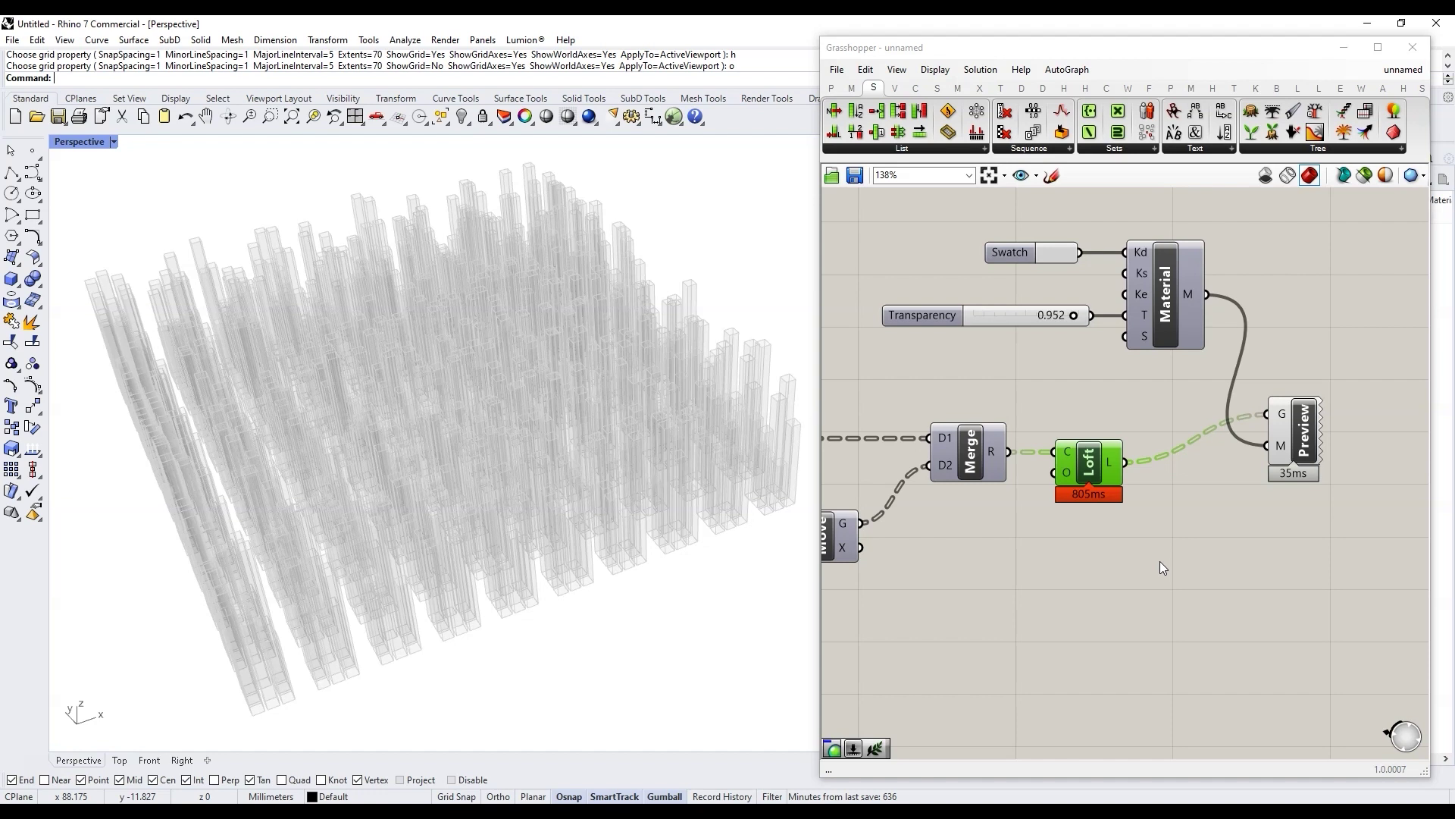
{"action": "scroll", "coordinate": [1194, 548], "scroll_direction": "down", "scroll_amount": 3}
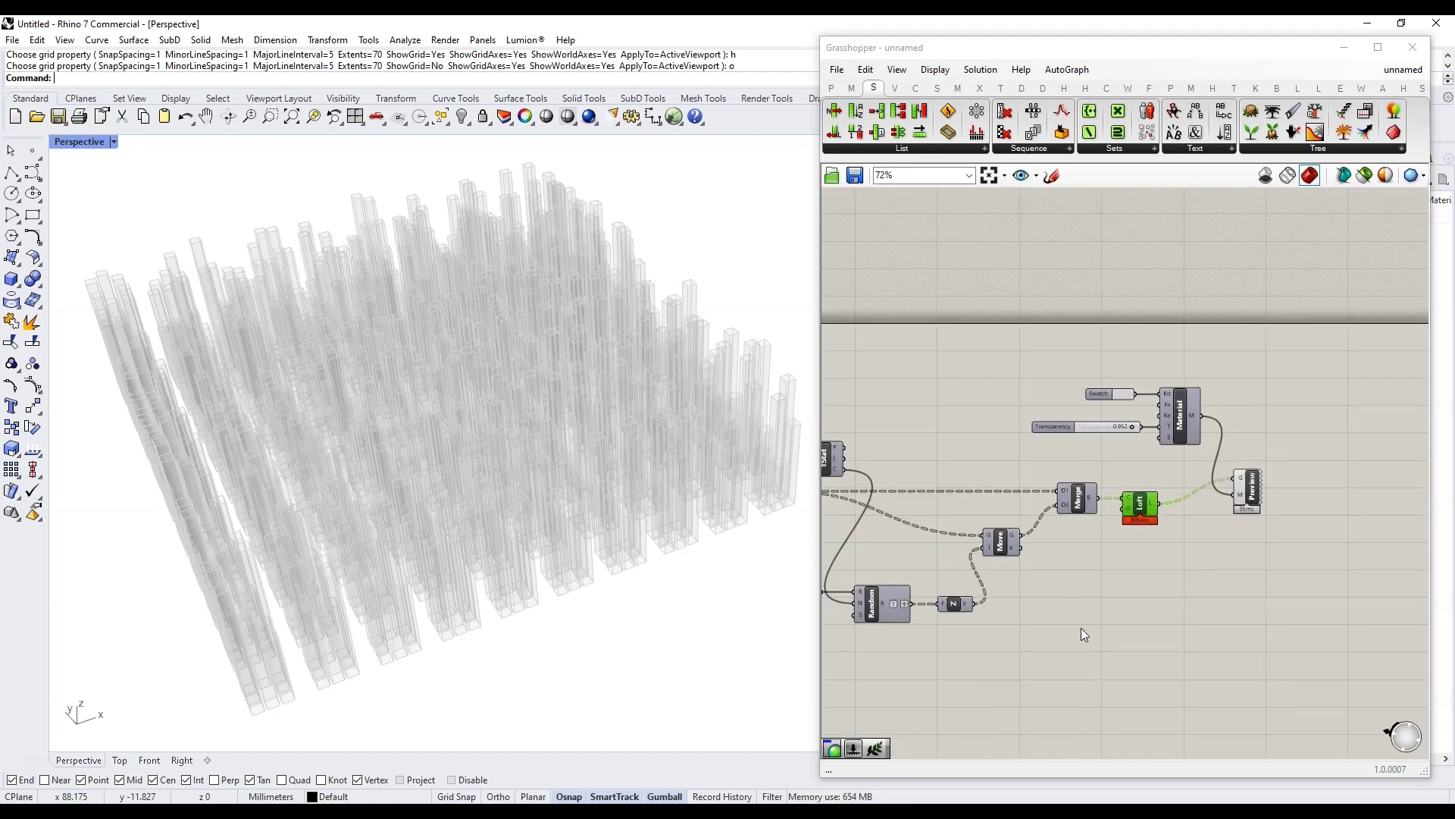
{"action": "right_click_drag", "start_coordinate": [496, 584], "coordinate": [447, 547]}
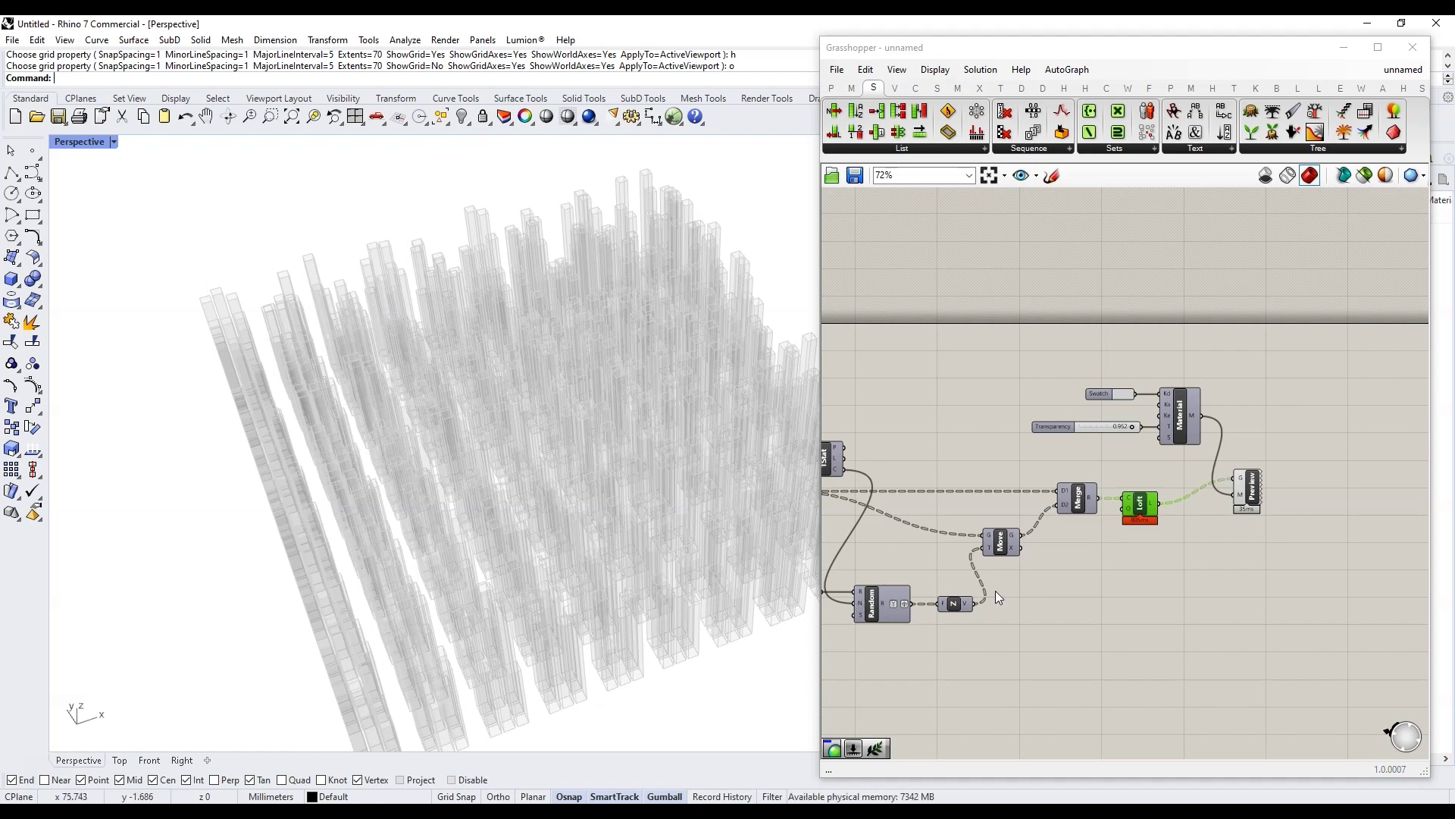
{"action": "scroll", "coordinate": [1108, 630], "scroll_direction": "up", "scroll_amount": 3}
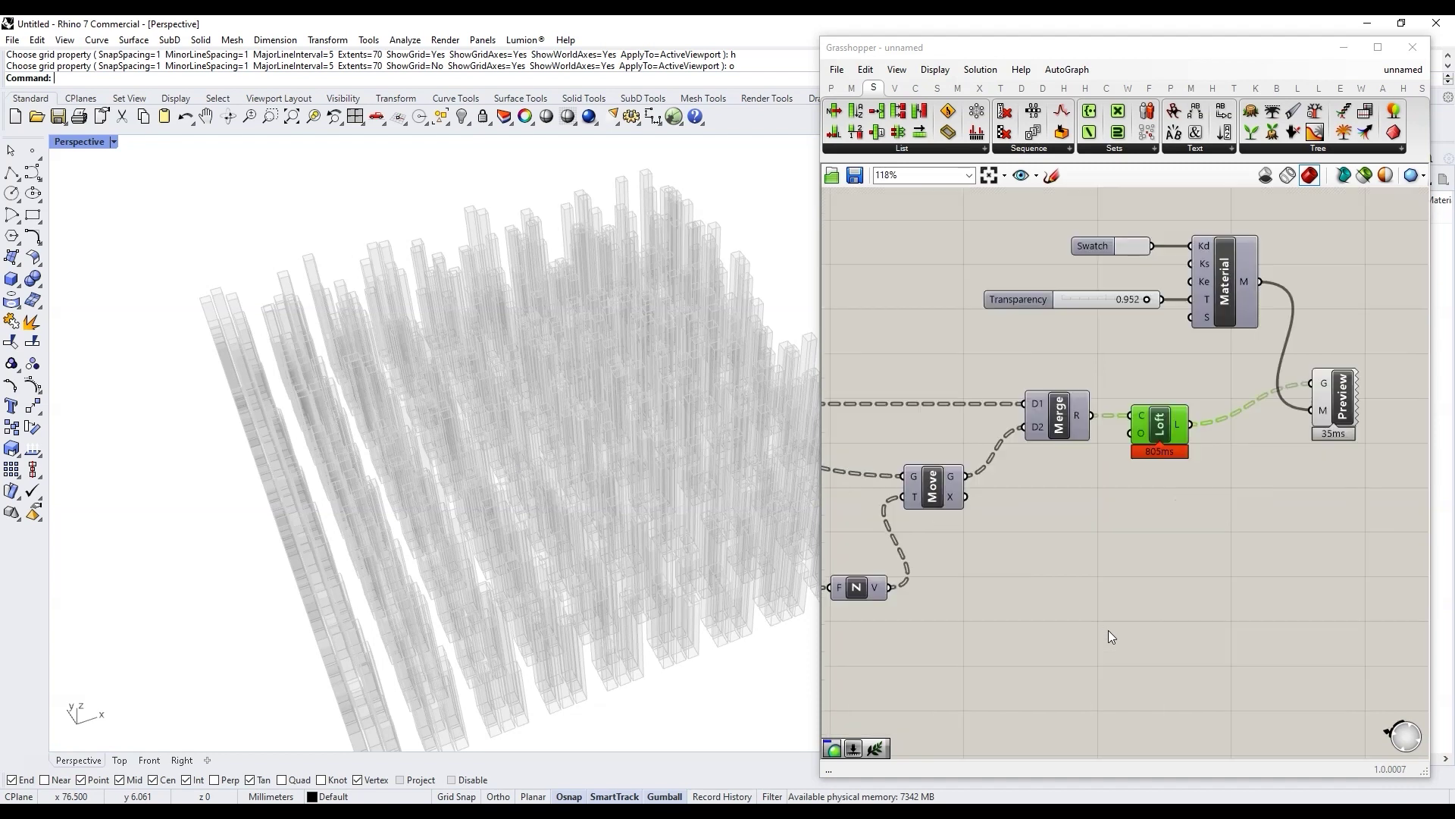
{"action": "double_click", "coordinate": [1124, 567]}
{"action": "right_click_drag", "start_coordinate": [387, 470], "coordinate": [447, 554]}
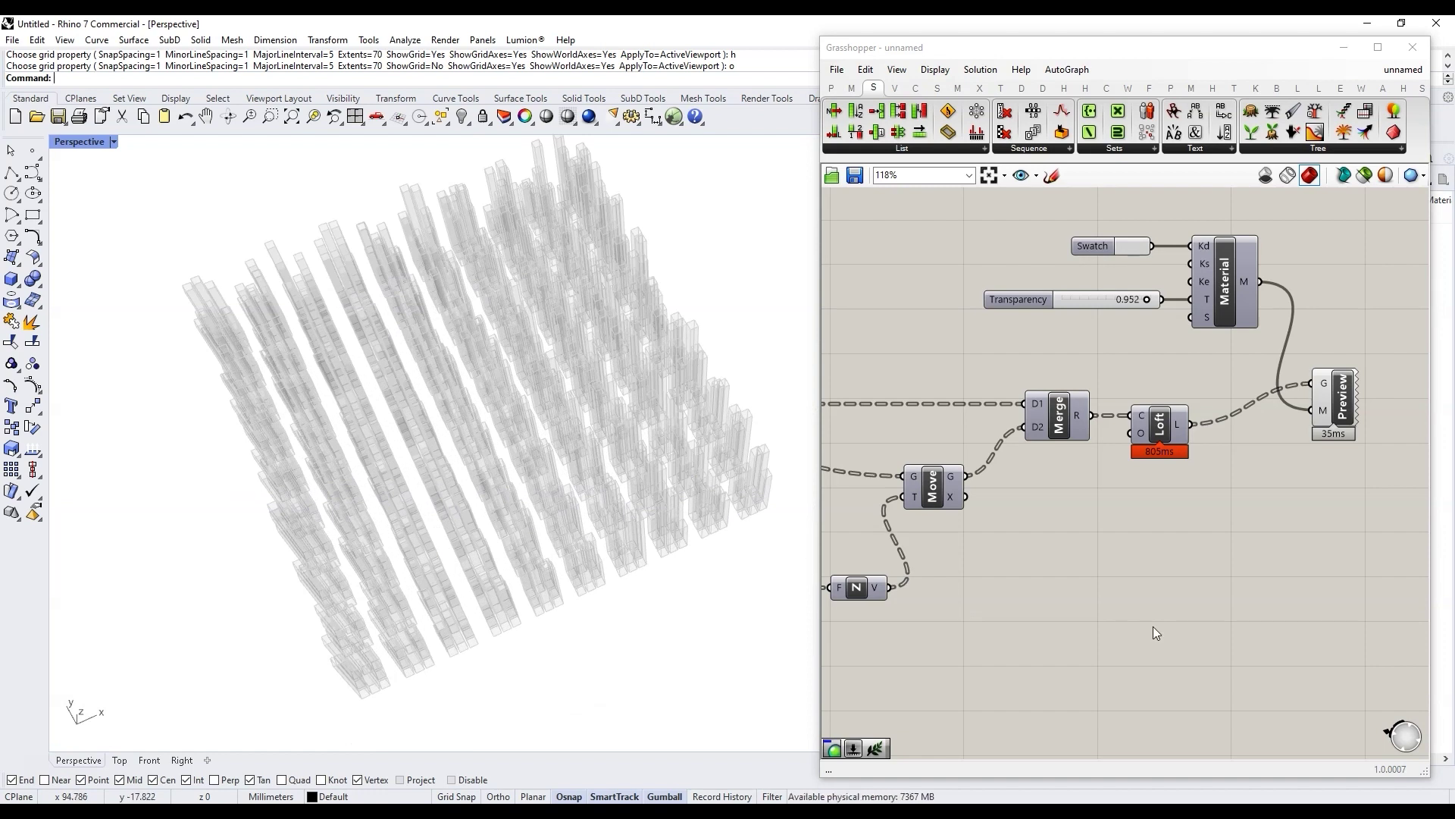
Step: Add a Tree Branch component below Preview and wire Loft's output into its T input
{"action": "double_click", "coordinate": [1112, 581]}
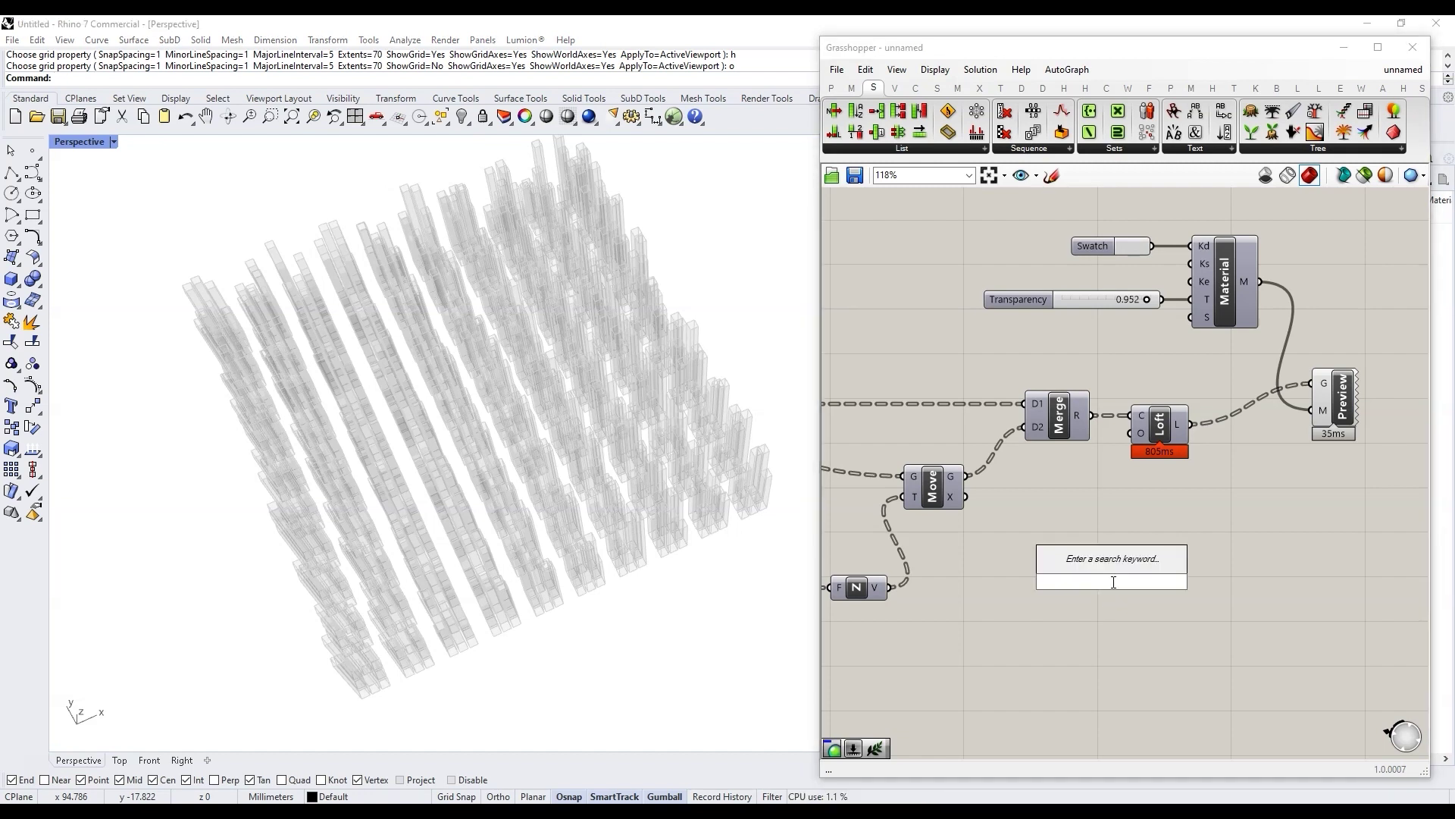
{"action": "type", "text": "tre"}
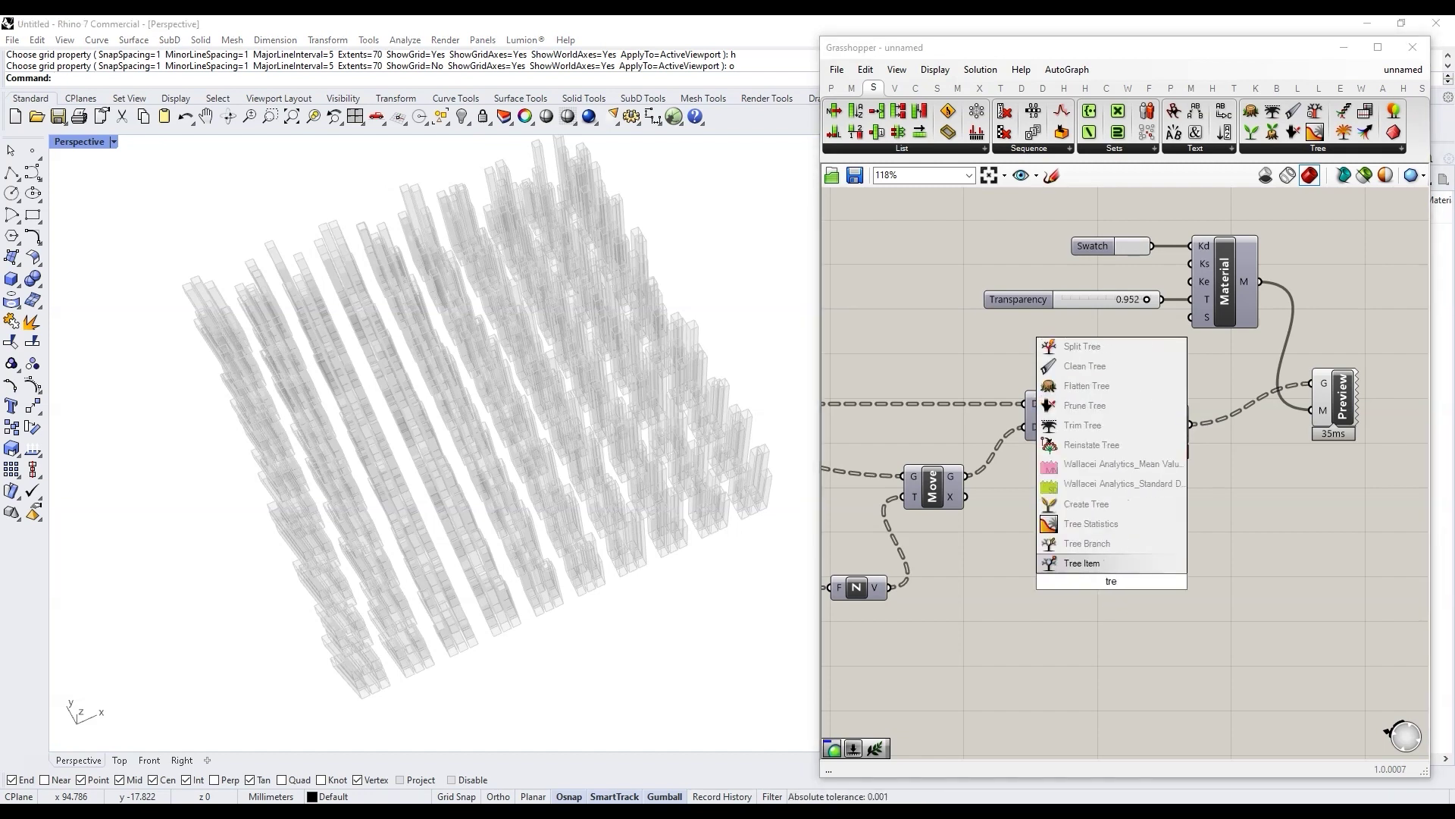
{"action": "left_click", "coordinate": [1107, 540]}
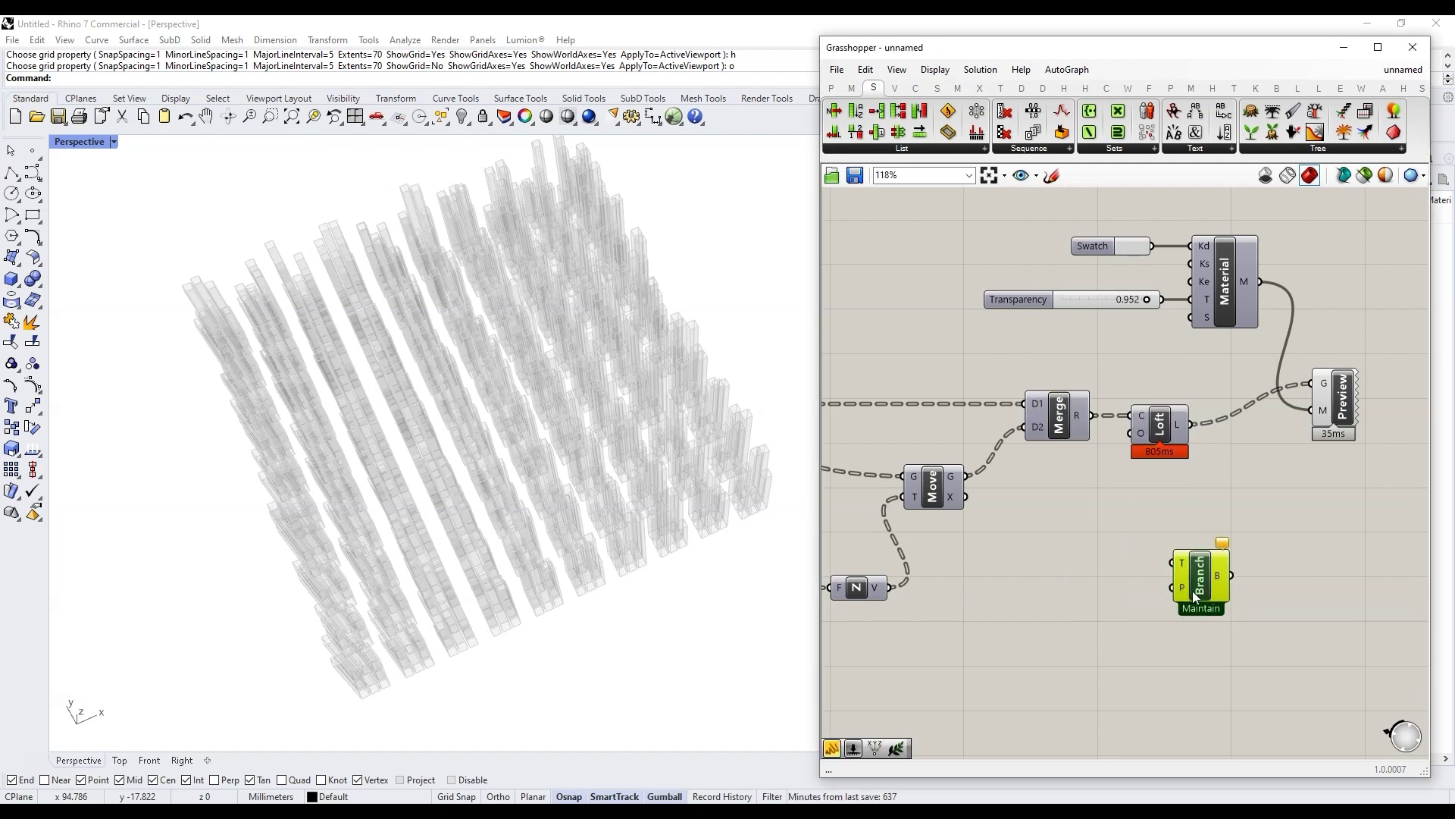
{"action": "left_click_drag", "start_coordinate": [1193, 590], "coordinate": [1260, 581]}
{"action": "left_click_drag", "start_coordinate": [1203, 441], "coordinate": [1249, 556]}
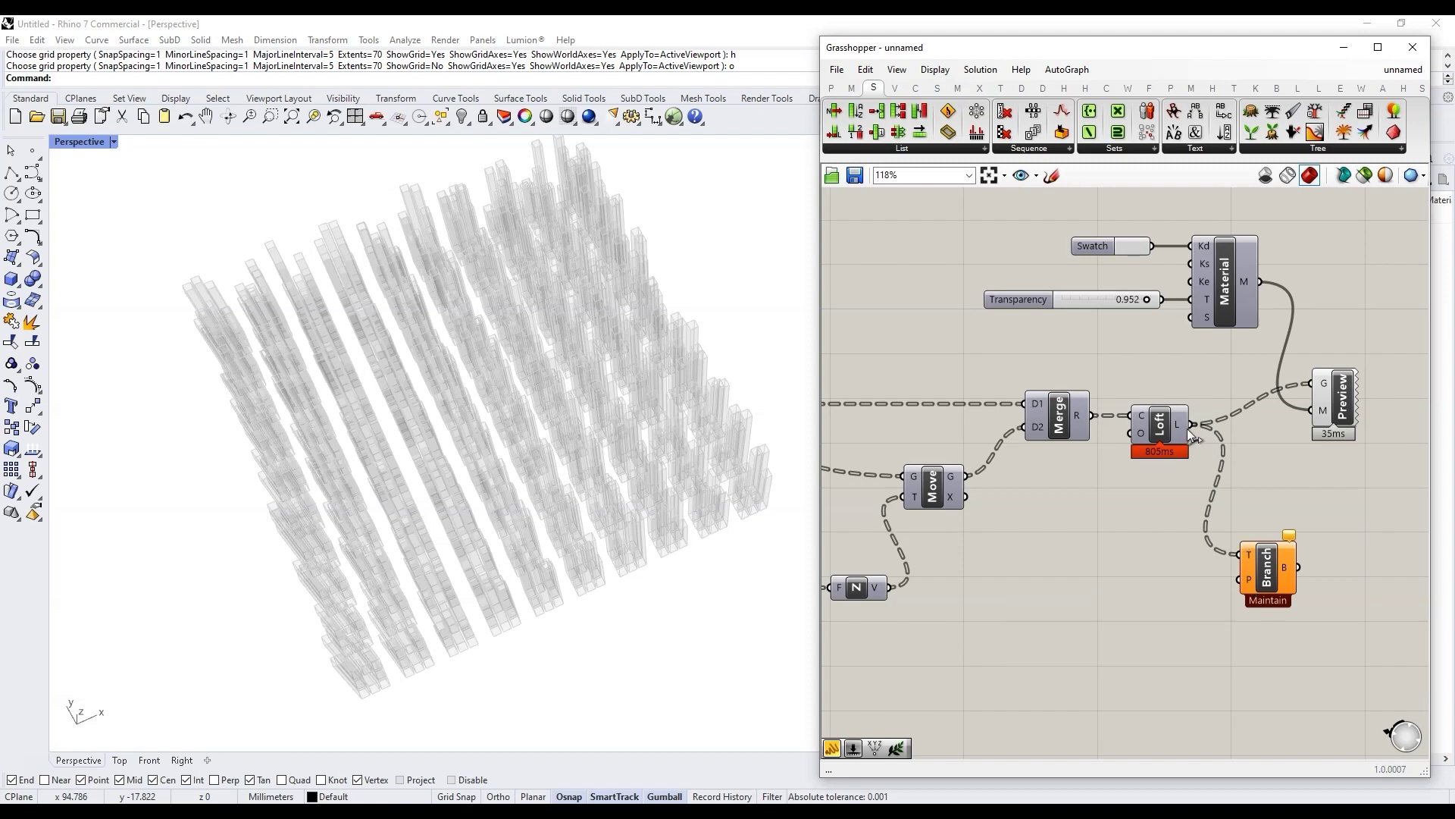
{"action": "mouse_move", "coordinate": [1178, 424]}
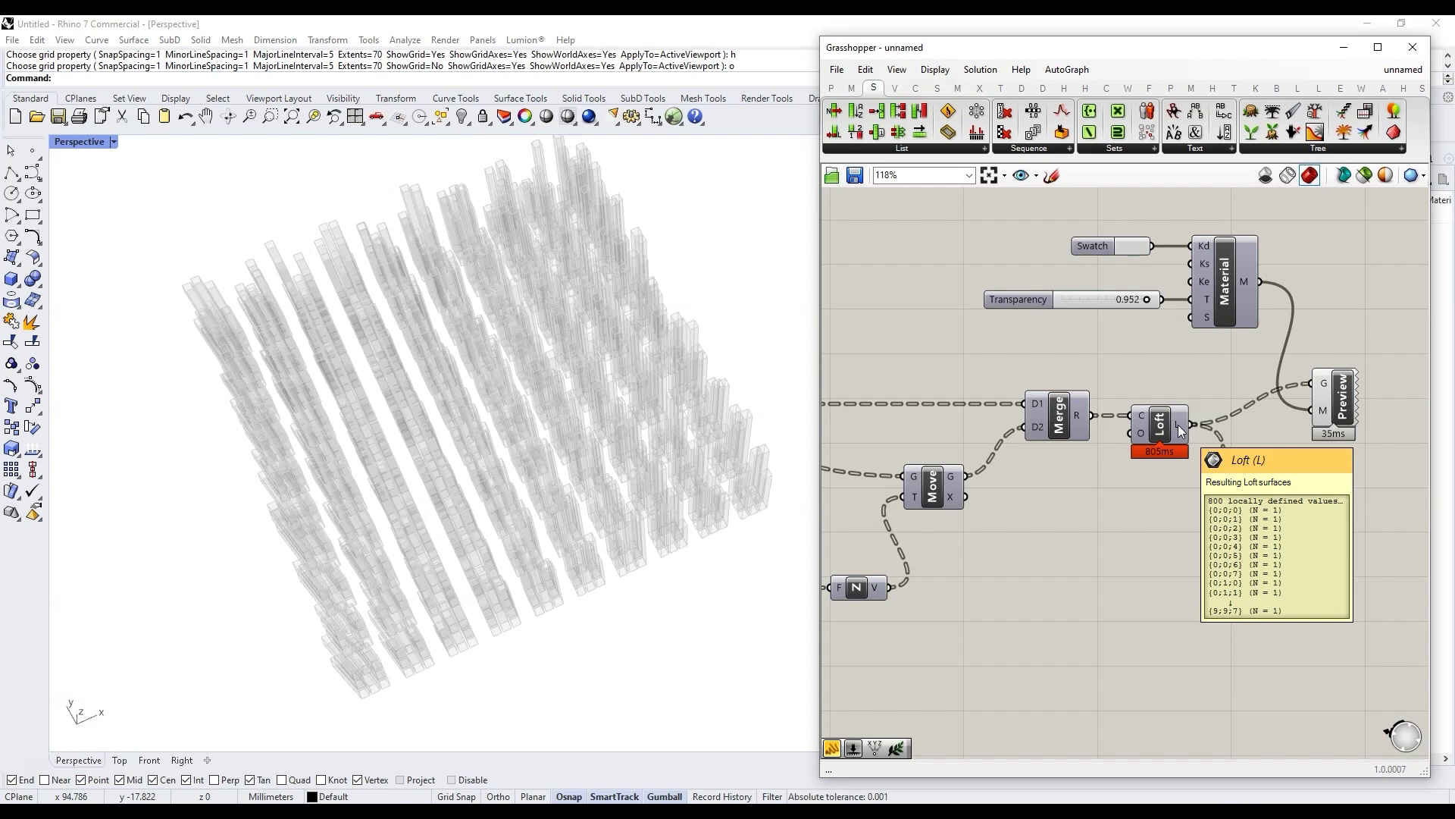
{"action": "left_click_drag", "start_coordinate": [1177, 425], "coordinate": [1254, 567]}
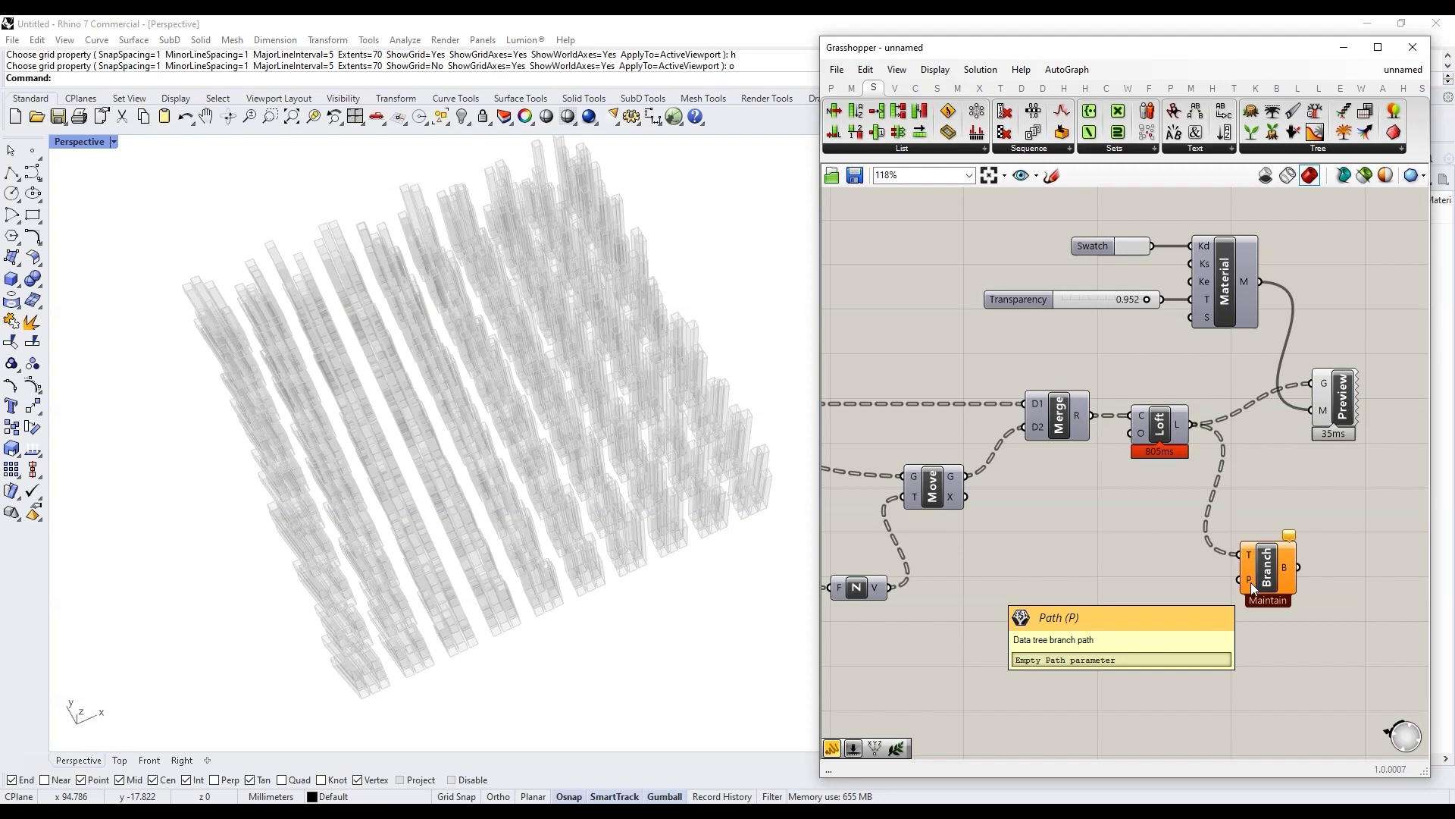
Step: Add two number sliders ranging from 0 to 9 and a third from 0 to 7, stacked before Branch
{"action": "double_click", "coordinate": [1127, 584]}
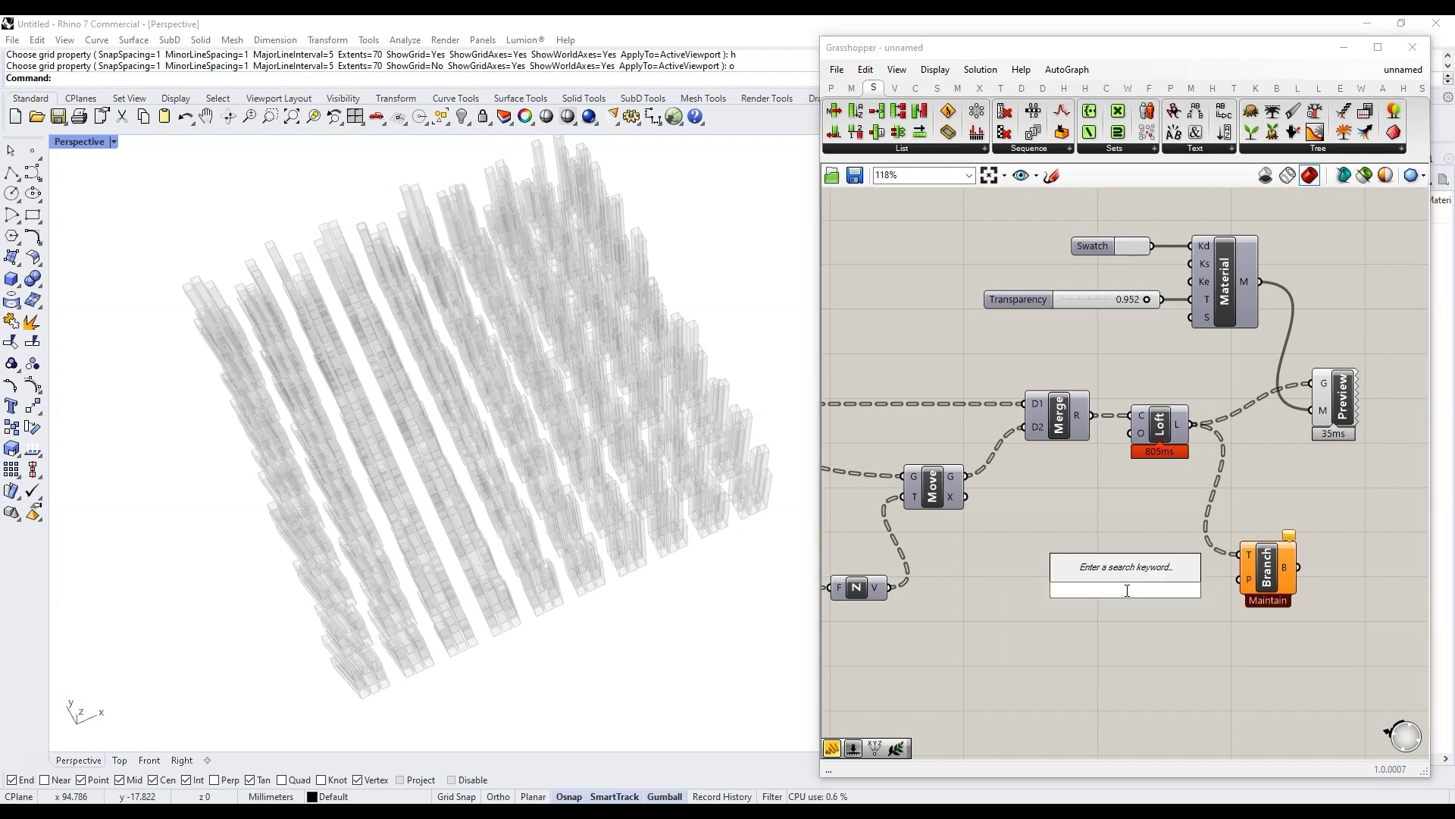
{"action": "type", "text": "0<9"}
{"action": "left_click", "coordinate": [1125, 589]}
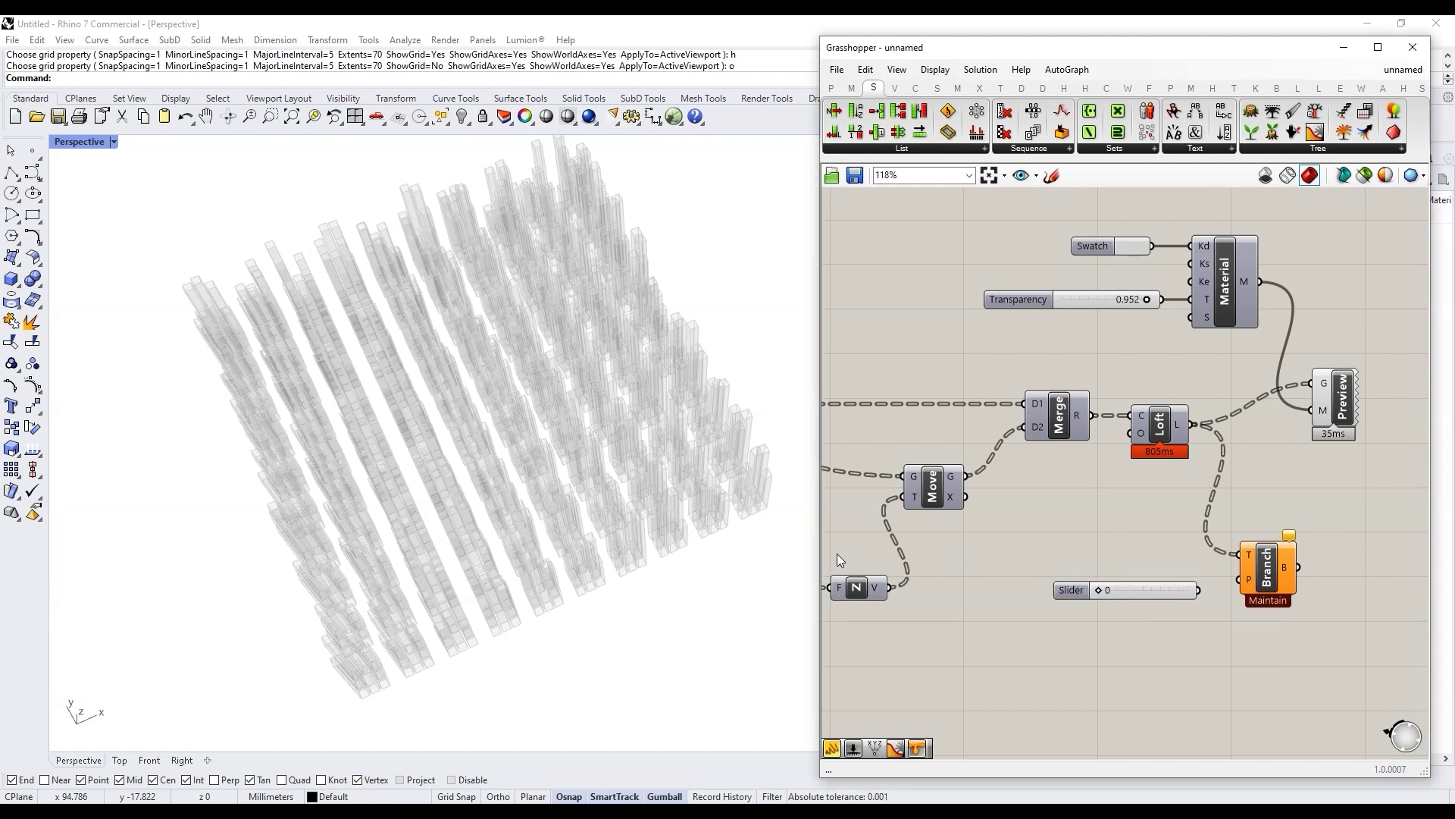
{"action": "right_click_drag", "start_coordinate": [362, 679], "coordinate": [335, 656]}
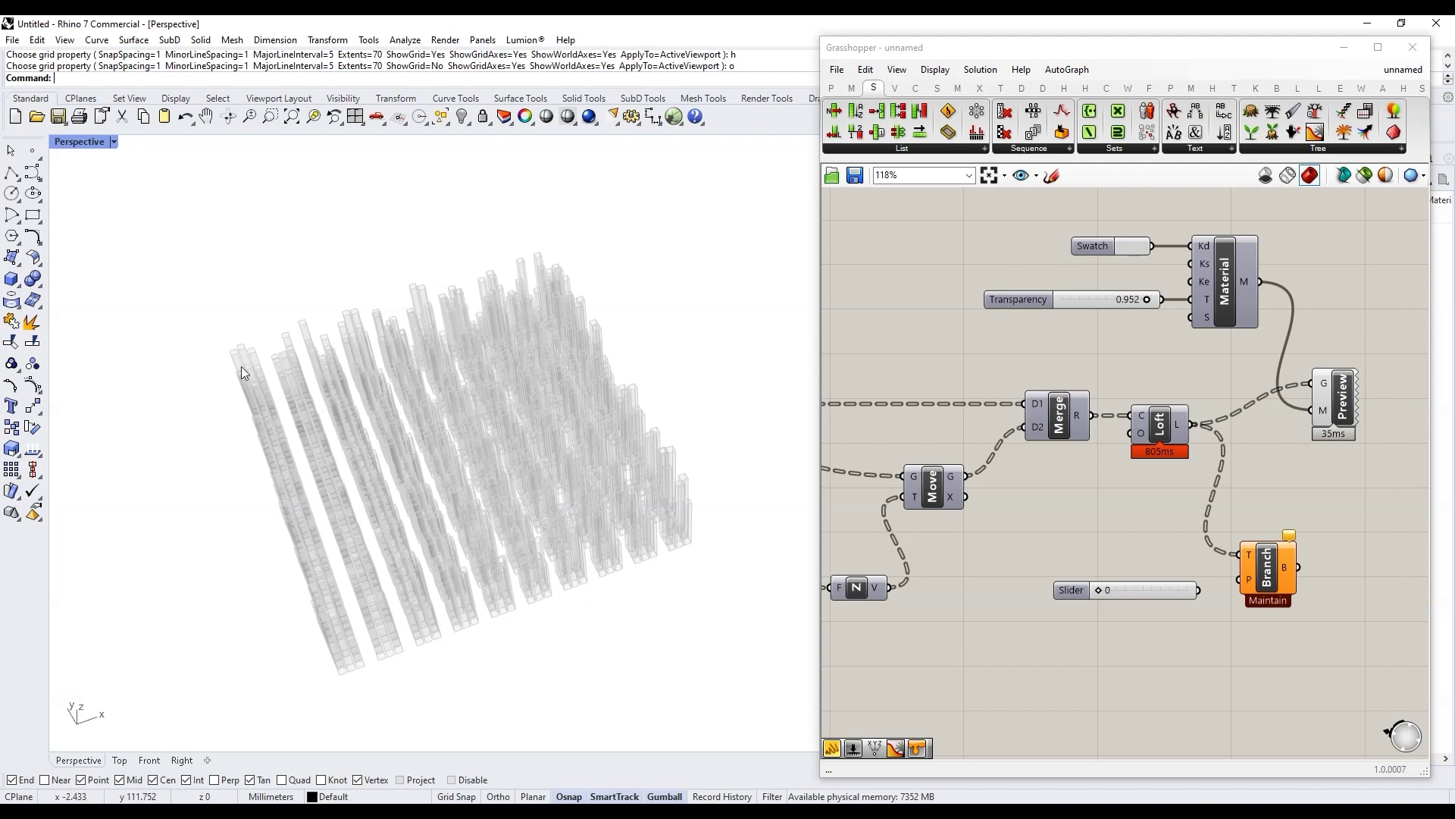
{"action": "mouse_move", "coordinate": [1085, 593]}
{"action": "left_mouse_down"}
{"action": "mouse_move", "coordinate": [1058, 567]}
{"action": "mouse_move", "coordinate": [1057, 589]}
{"action": "left_mouse_up"}
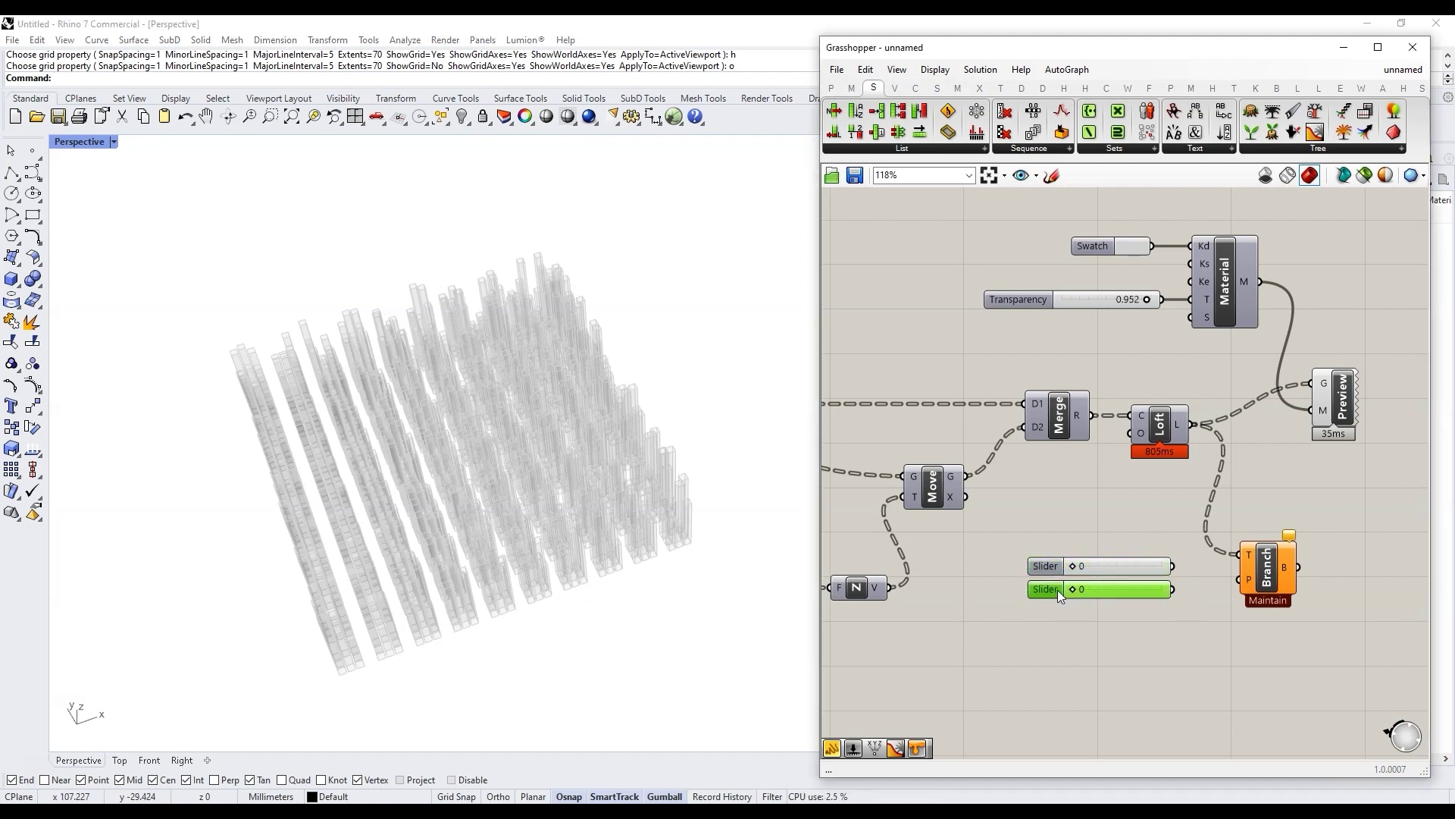
{"action": "double_click", "coordinate": [1054, 620]}
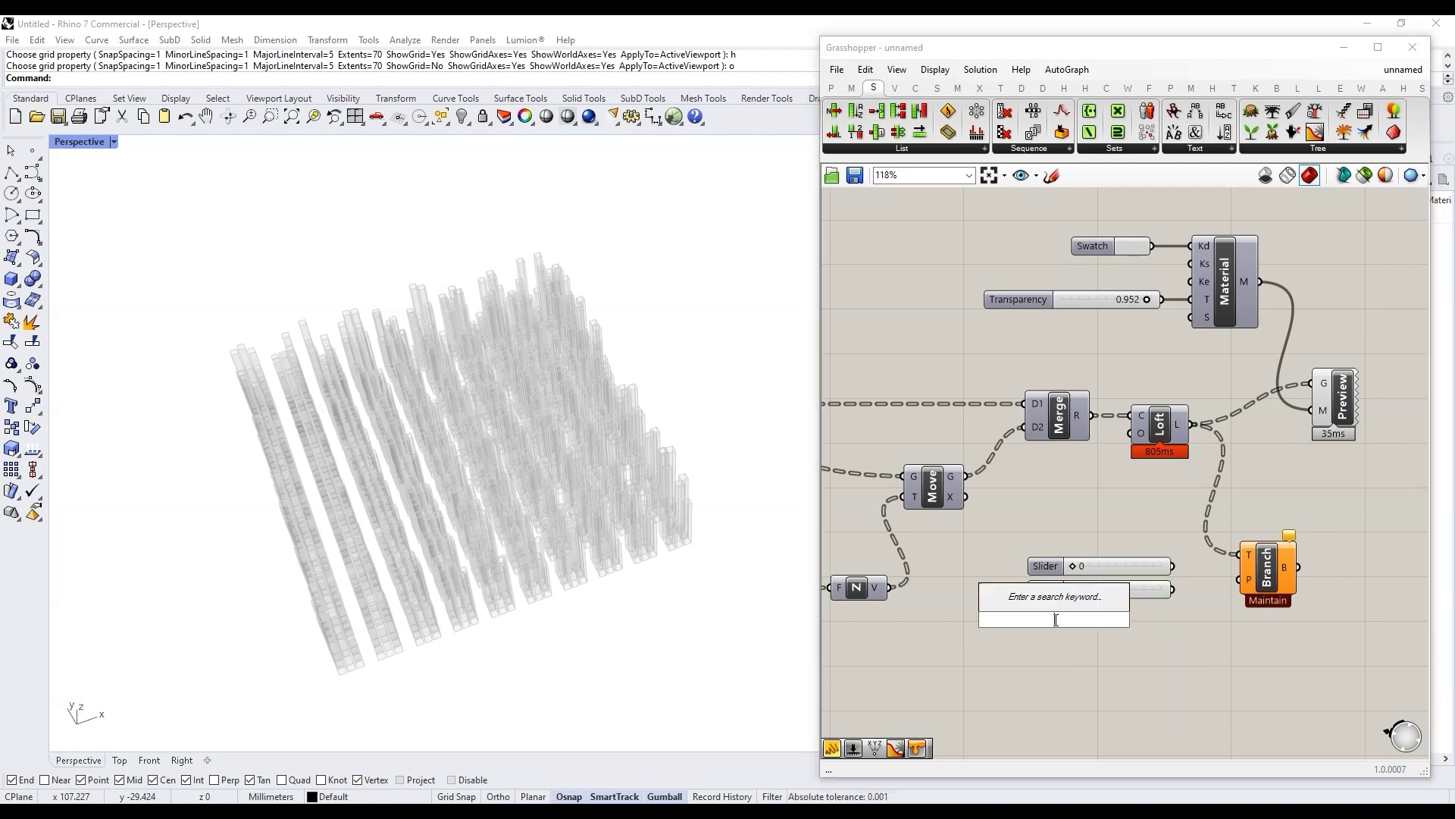
{"action": "type", "text": "0<7"}
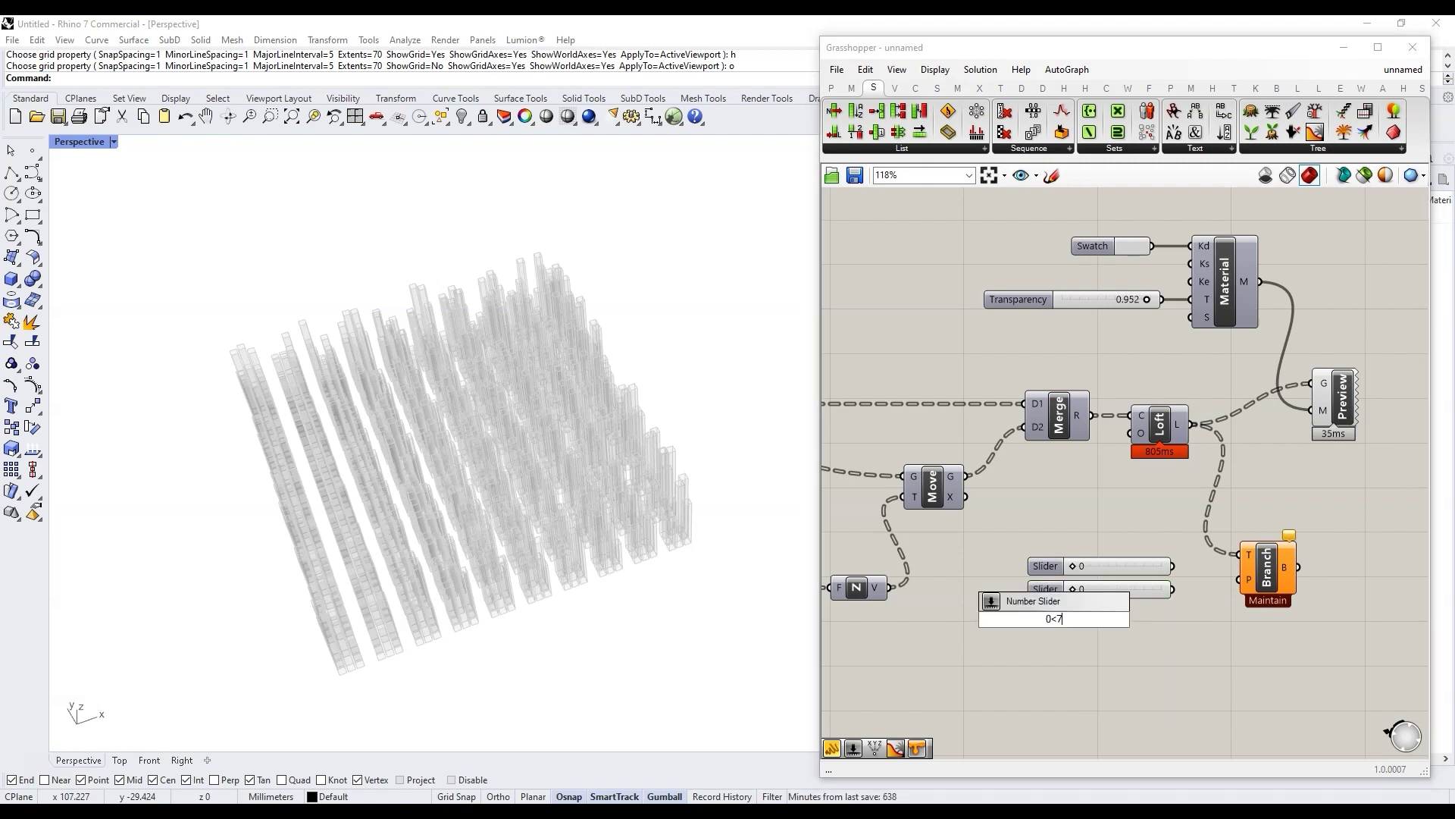
{"action": "key", "text": "Return"}
{"action": "left_click", "coordinate": [1049, 610]}
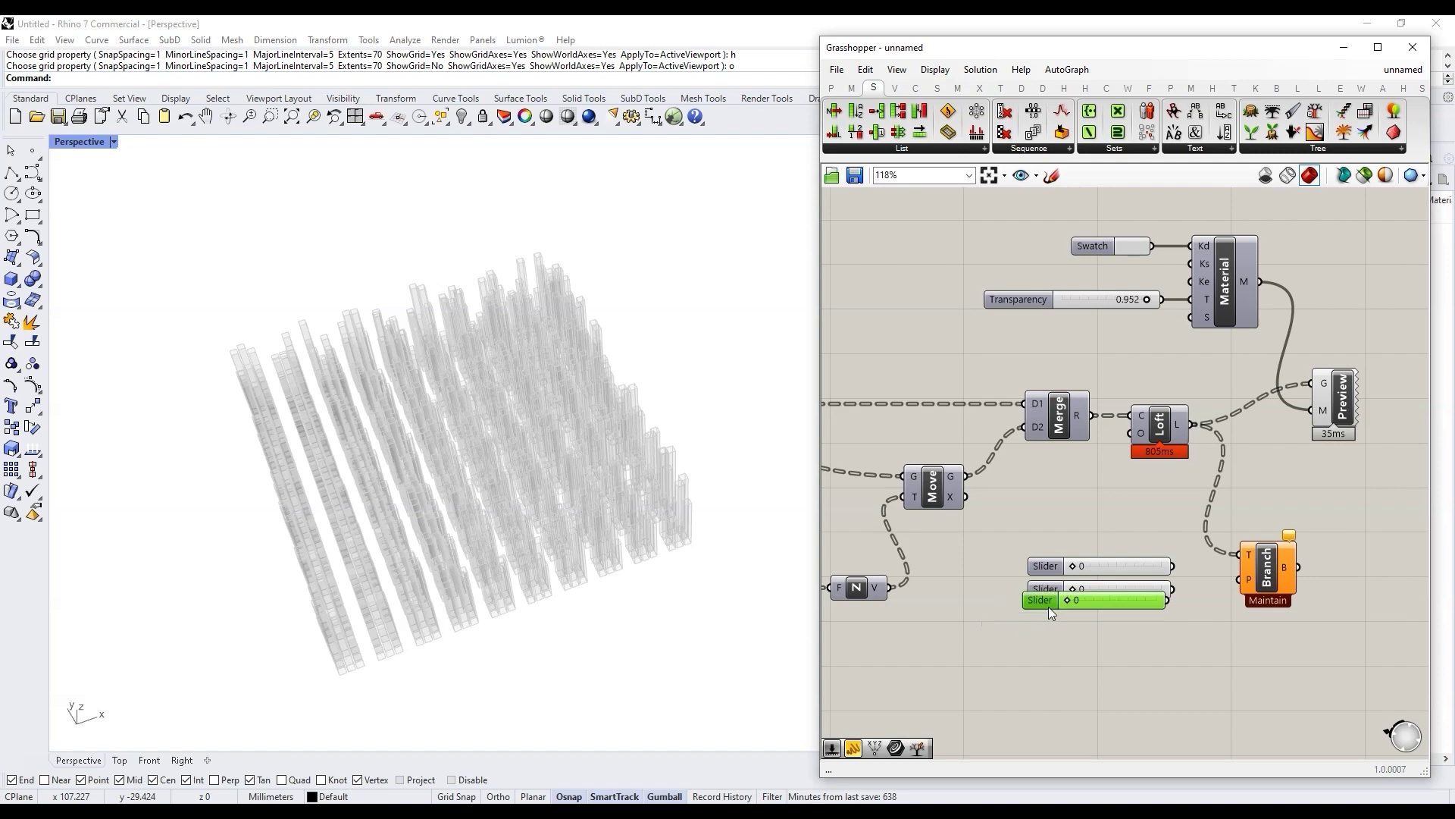
Step: Add a Merge component beside the three new sliders and wire them into D1, D2 and D3
{"action": "left_click_drag", "start_coordinate": [1268, 576], "coordinate": [1343, 550]}
{"action": "double_click", "coordinate": [1278, 602]}
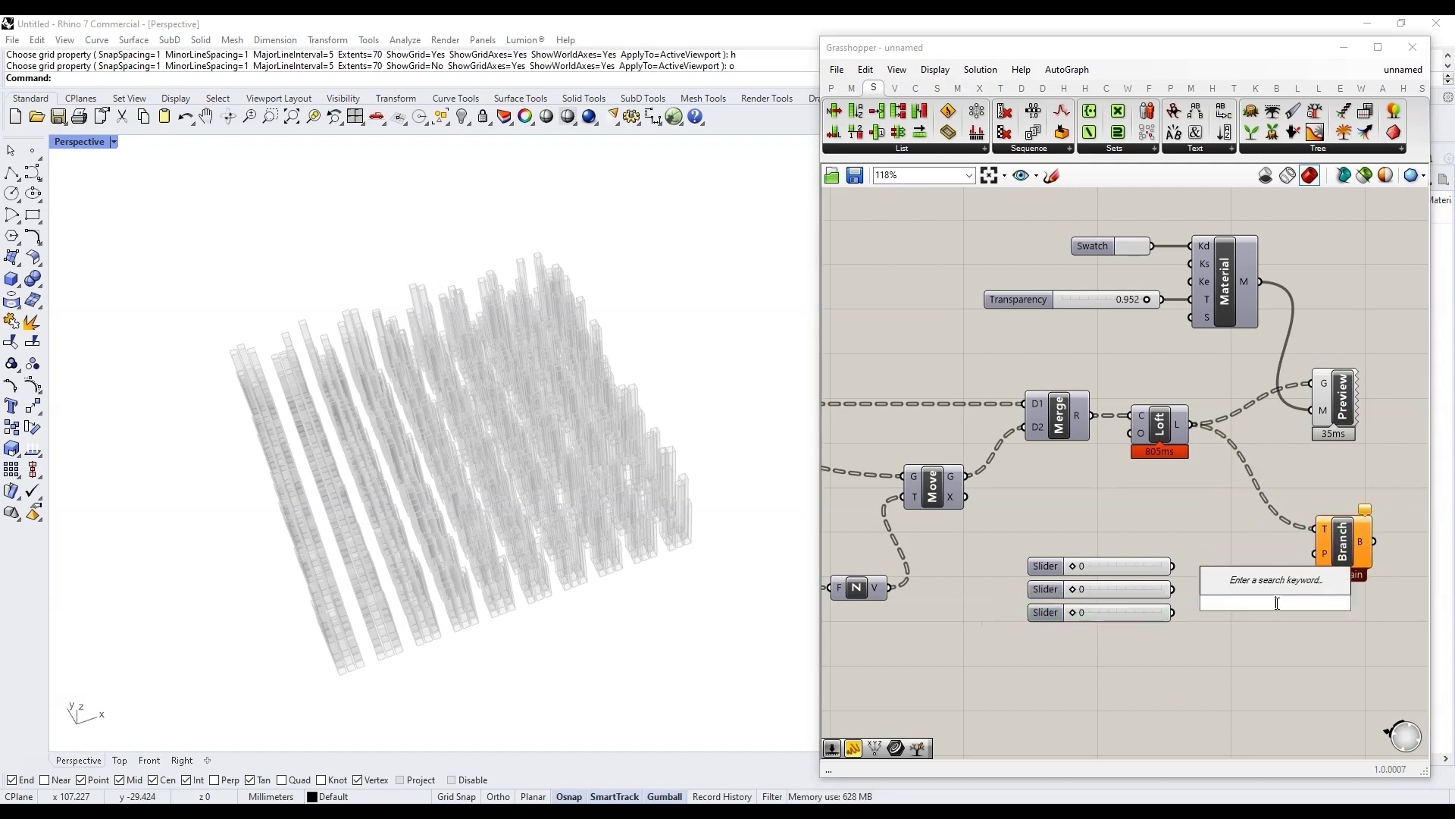
{"action": "type", "text": "merge"}
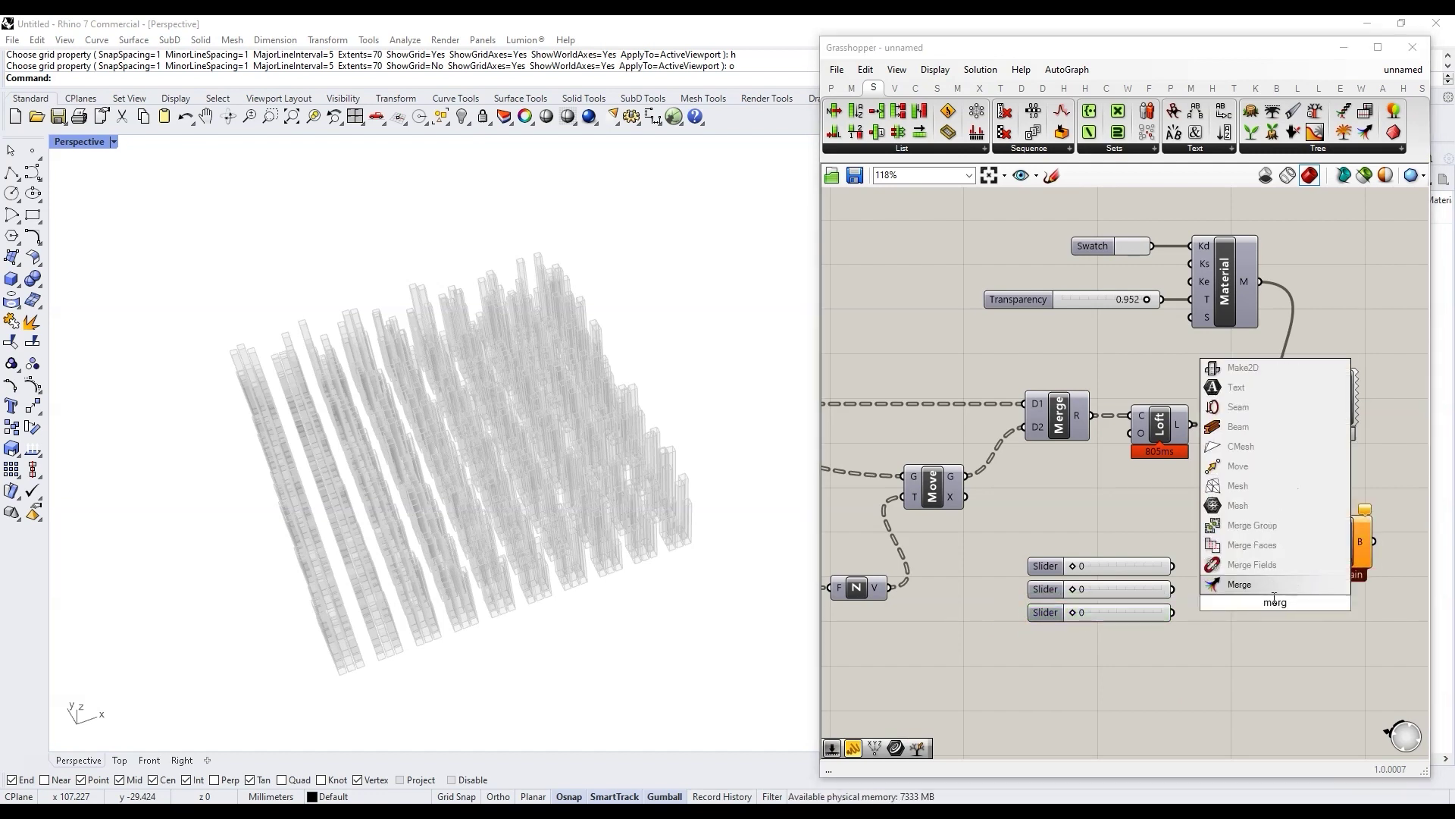
{"action": "key", "text": "Return"}
{"action": "left_click_drag", "start_coordinate": [1172, 566], "coordinate": [1245, 592]}
{"action": "left_click_drag", "start_coordinate": [1173, 589], "coordinate": [1244, 594]}
{"action": "left_click_drag", "start_coordinate": [1172, 613], "coordinate": [994, 602]}
{"action": "scroll", "coordinate": [1264, 607], "scroll_direction": "up", "scroll_amount": 5}
{"action": "left_click", "coordinate": [1277, 681]}
{"action": "scroll", "coordinate": [994, 602], "scroll_direction": "down", "scroll_amount": 5}
Step: Add a Construct Path component fed by the new Merge's R output
{"action": "double_click", "coordinate": [1153, 573]}
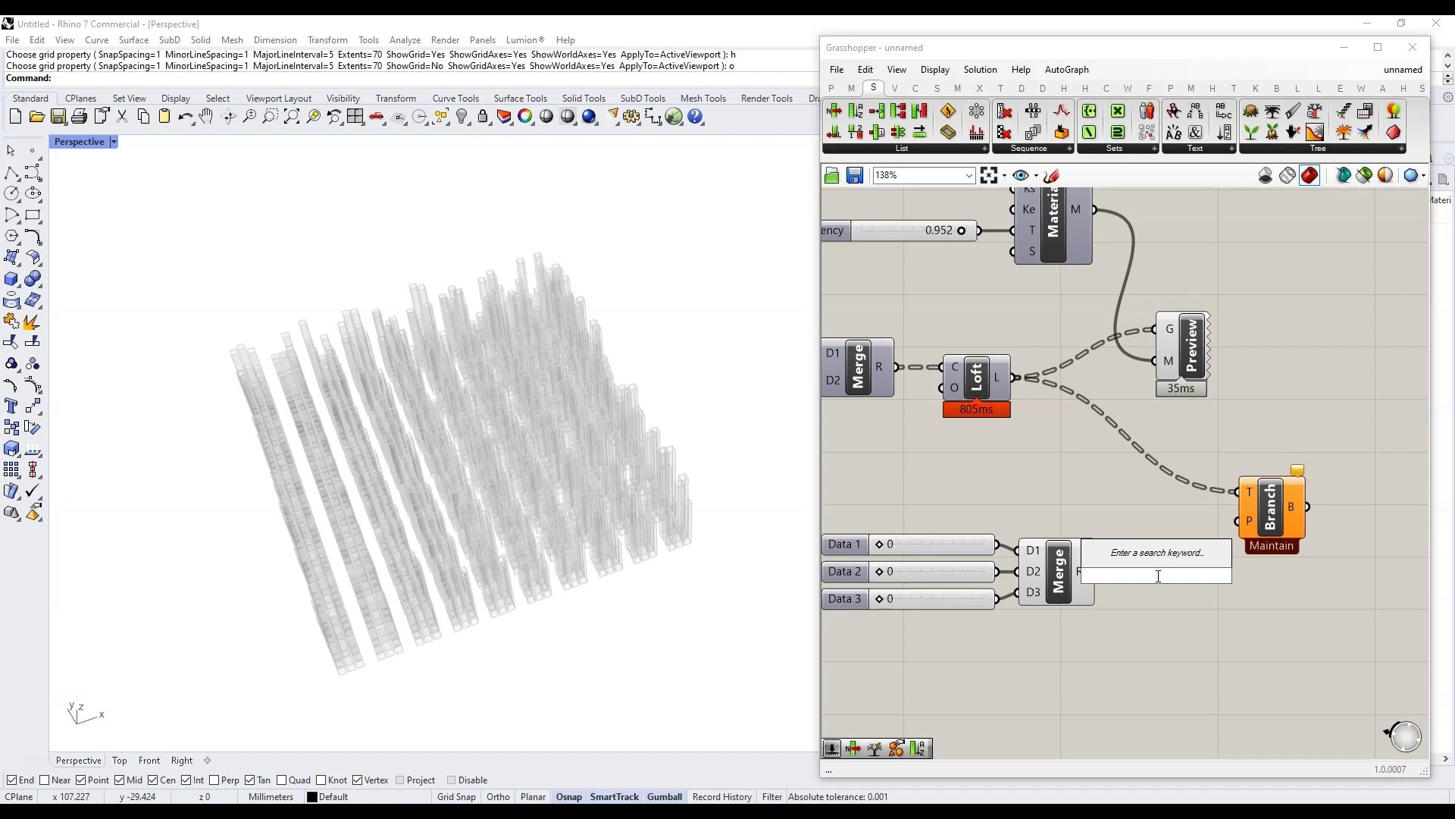
{"action": "type", "text": "construct pa"}
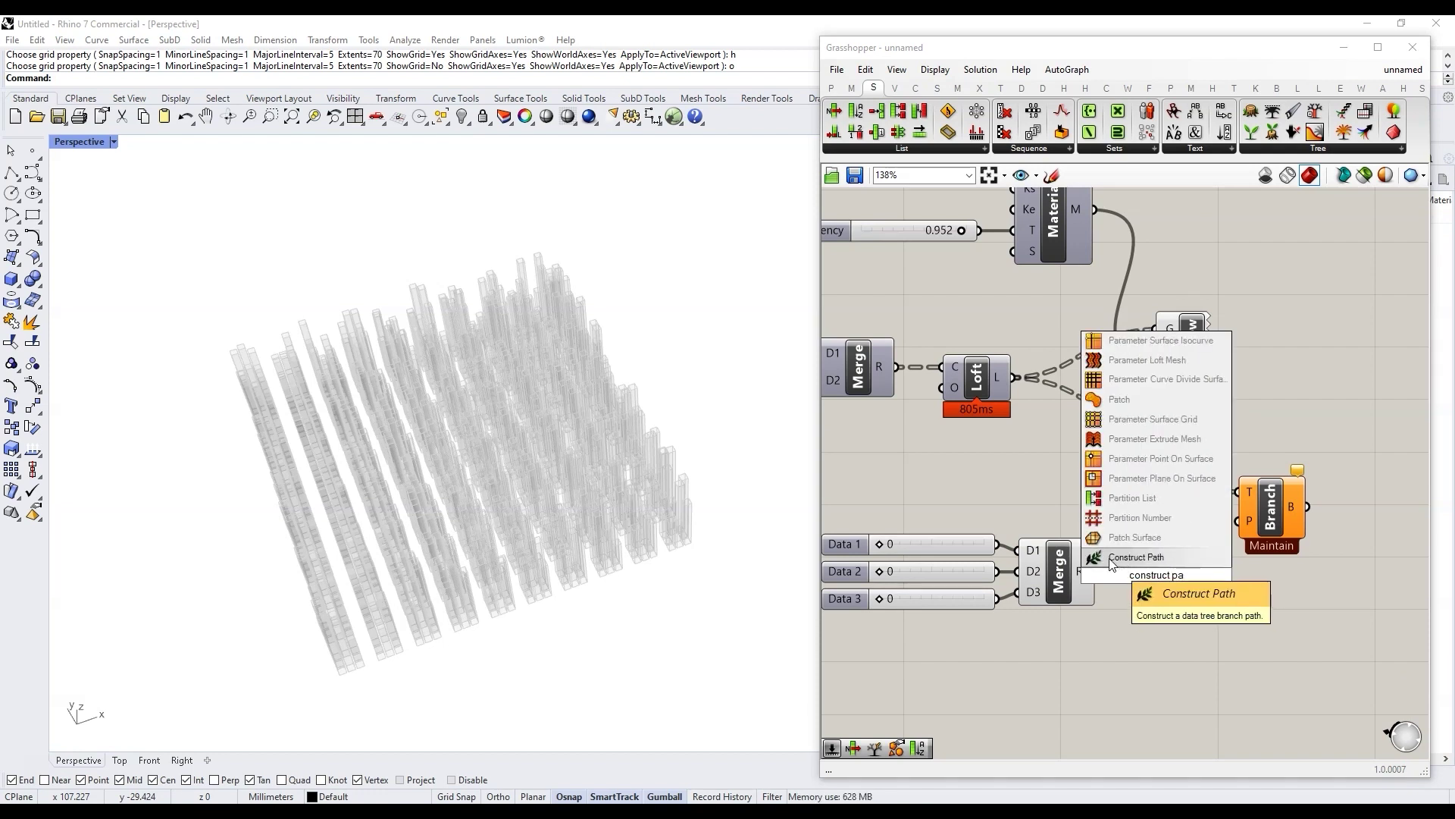
{"action": "left_click", "coordinate": [1112, 559]}
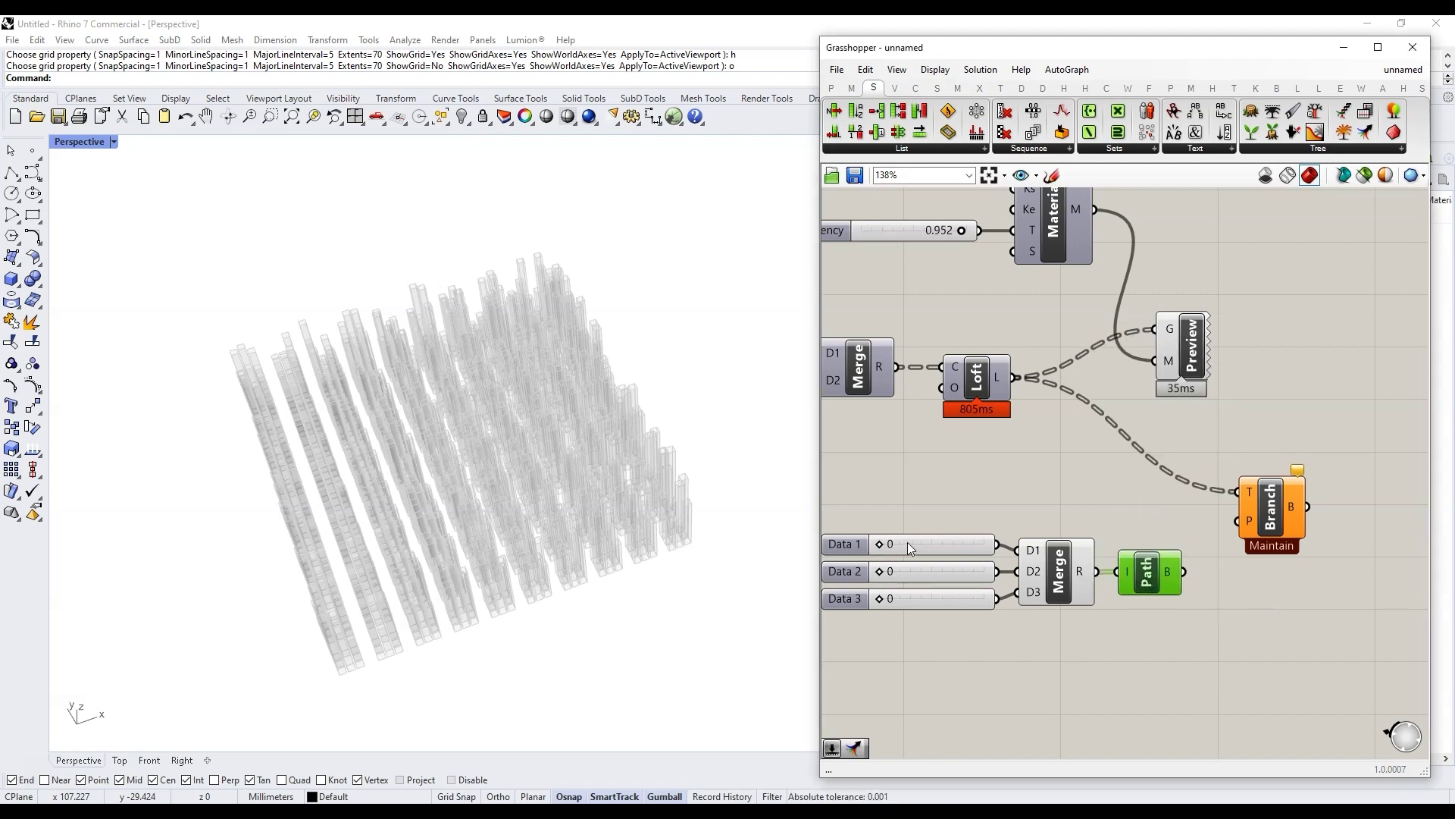
Step: Add a panel below Branch and wire the Path output into it
{"action": "double_click", "coordinate": [1286, 615]}
{"action": "type", "text": "panel"}
{"action": "key", "text": "Return"}
{"action": "left_click_drag", "start_coordinate": [1184, 572], "coordinate": [1201, 616]}
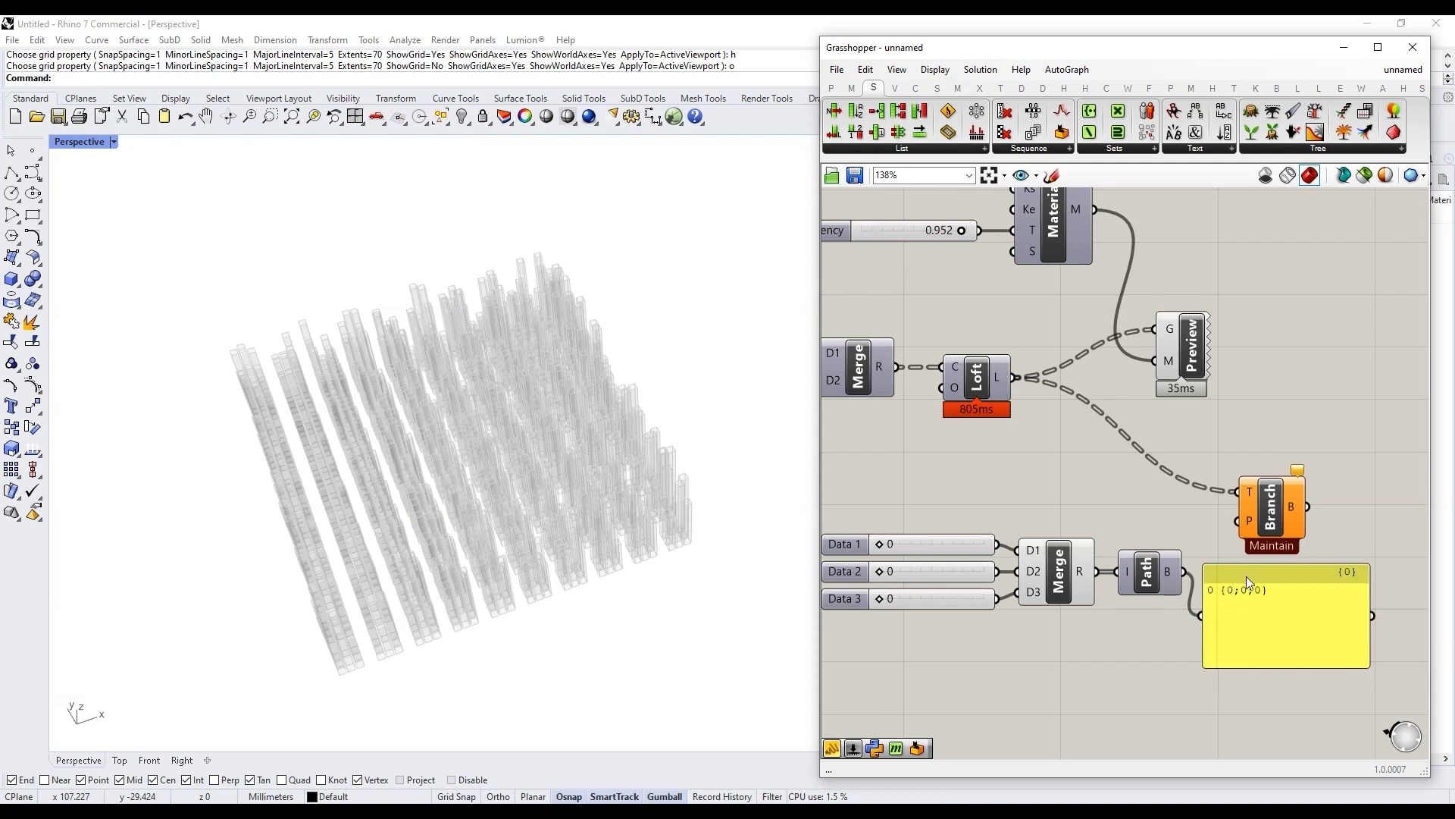
{"action": "left_click_drag", "start_coordinate": [1246, 576], "coordinate": [1246, 597]}
Step: Set the Data 1, 2 and 3 sliders to 9, 2 and 6, and wire the Path output into Branch's P input
{"action": "left_click_drag", "start_coordinate": [879, 572], "coordinate": [971, 597]}
{"action": "left_click_drag", "start_coordinate": [879, 544], "coordinate": [986, 544]}
{"action": "left_click_drag", "start_coordinate": [1277, 593], "coordinate": [1316, 604]}
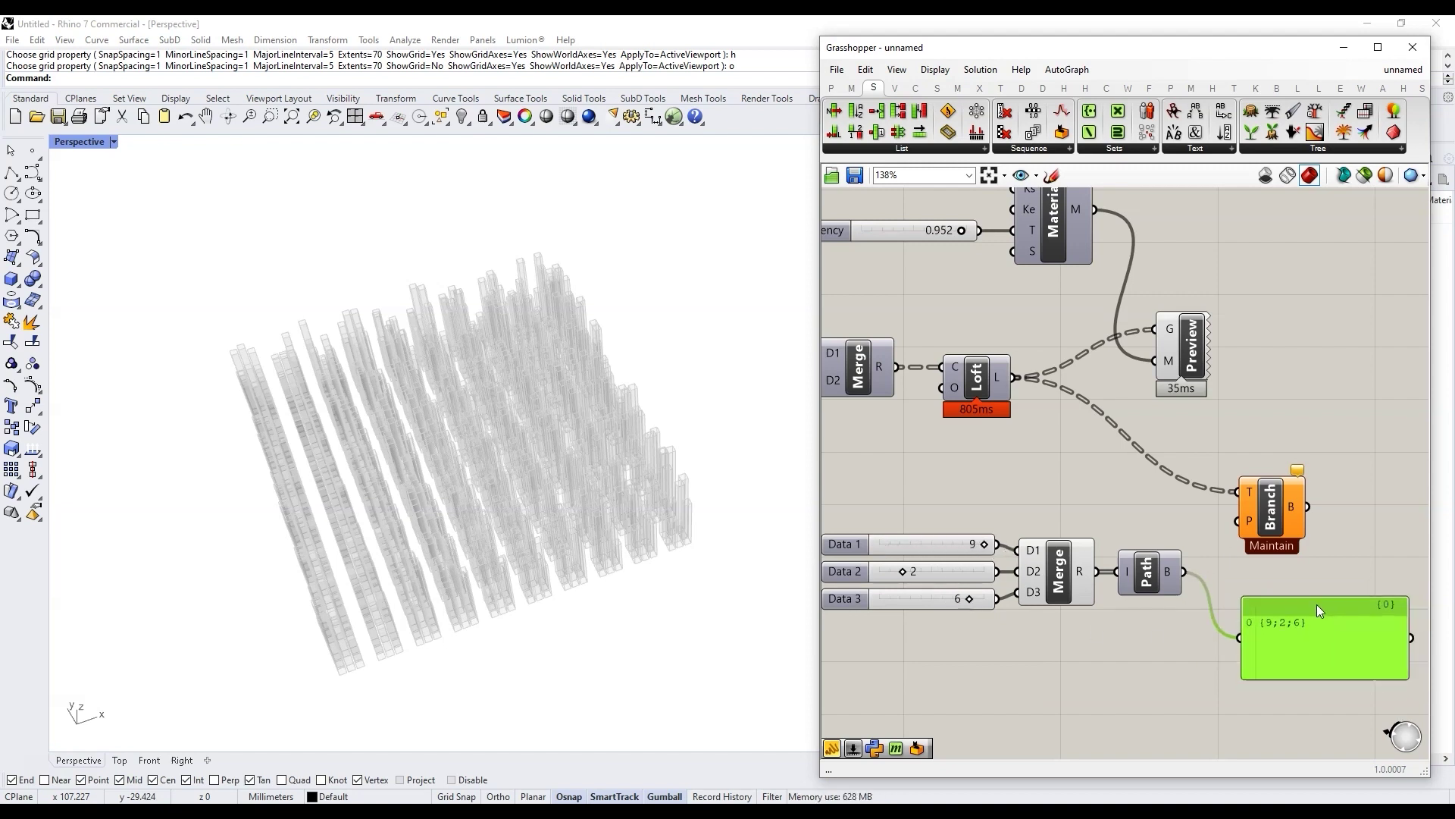
{"action": "left_click_drag", "start_coordinate": [1184, 572], "coordinate": [1235, 523]}
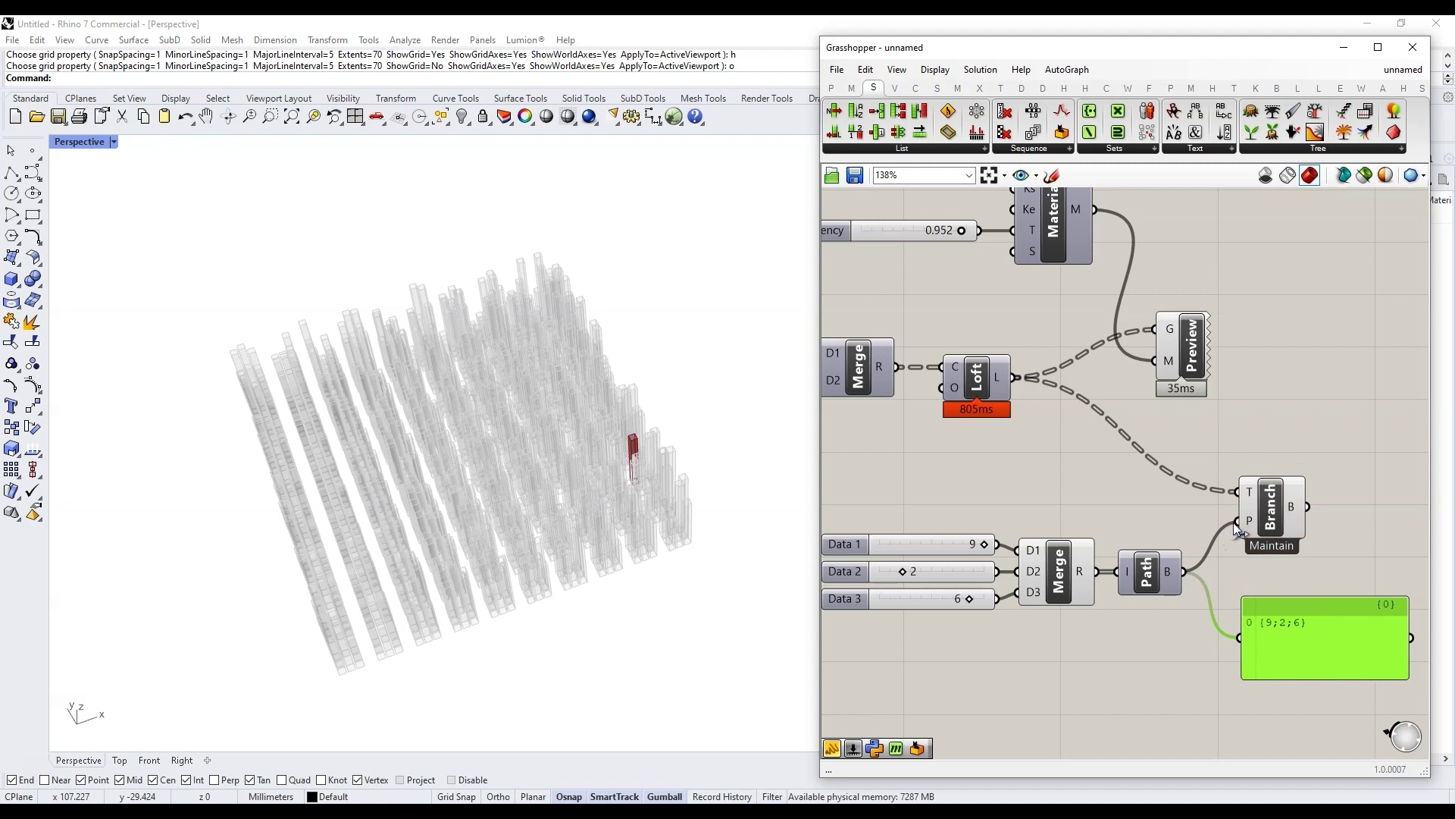
Step: Duplicate the Swatch, Transparency, Material and Preview group beyond Branch, and wire Branch's output into the copied Preview's G
{"action": "scroll", "coordinate": [1016, 441], "scroll_direction": "down", "scroll_amount": 3}
{"action": "left_click_drag", "start_coordinate": [1176, 388], "coordinate": [993, 275]}
{"action": "left_click_drag", "start_coordinate": [985, 330], "coordinate": [857, 258], "text": "shift"}
{"action": "left_click_drag", "start_coordinate": [1050, 316], "coordinate": [1066, 305]}
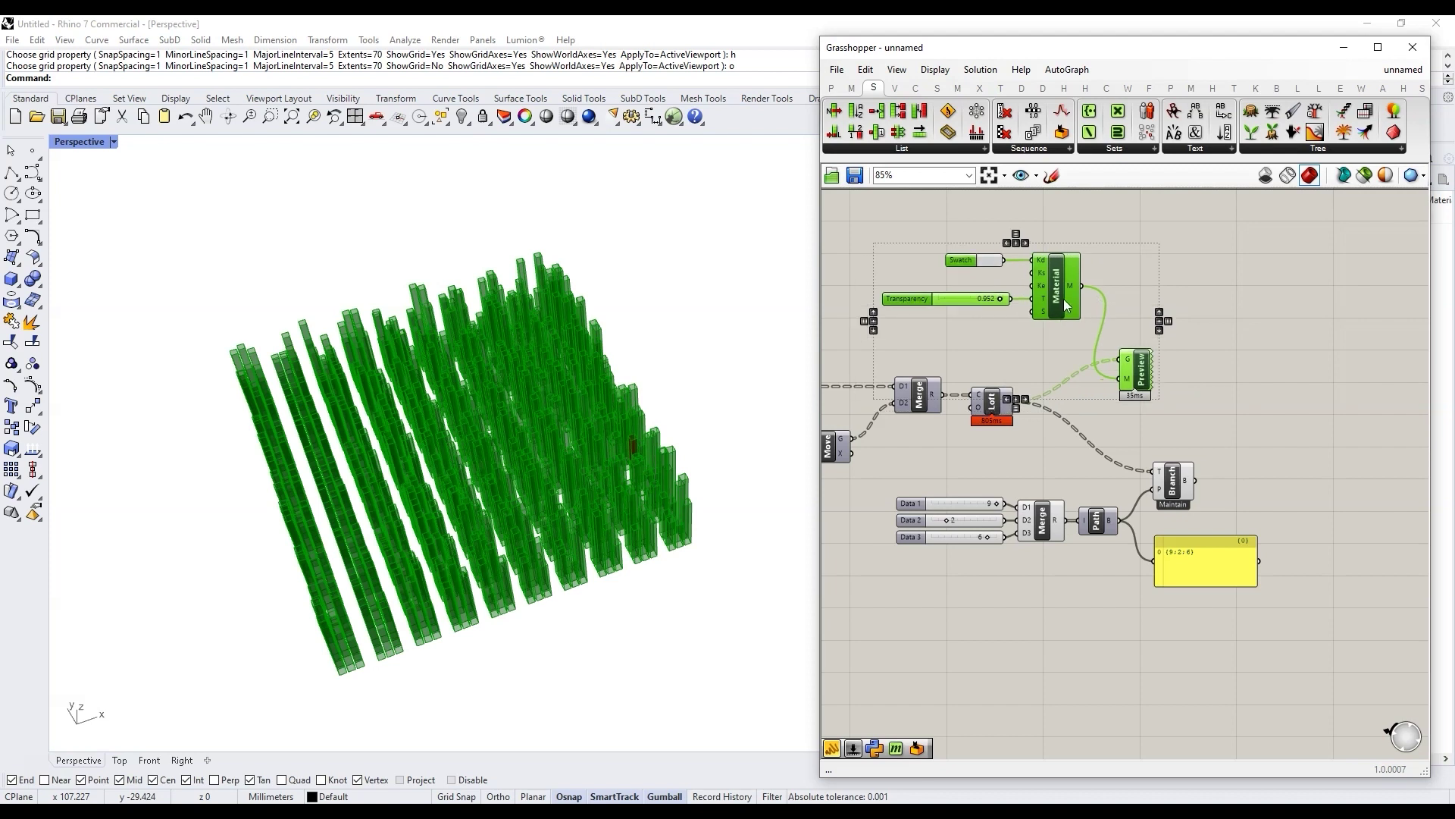
{"action": "scroll", "coordinate": [1256, 326], "scroll_direction": "down", "scroll_amount": 4}
{"action": "key", "text": "ctrl+c"}
{"action": "key", "text": "ctrl+v"}
{"action": "scroll", "coordinate": [1235, 429], "scroll_direction": "up", "scroll_amount": 3}
{"action": "left_click", "coordinate": [1235, 429]}
{"action": "left_click_drag", "start_coordinate": [1045, 399], "coordinate": [1296, 344]}
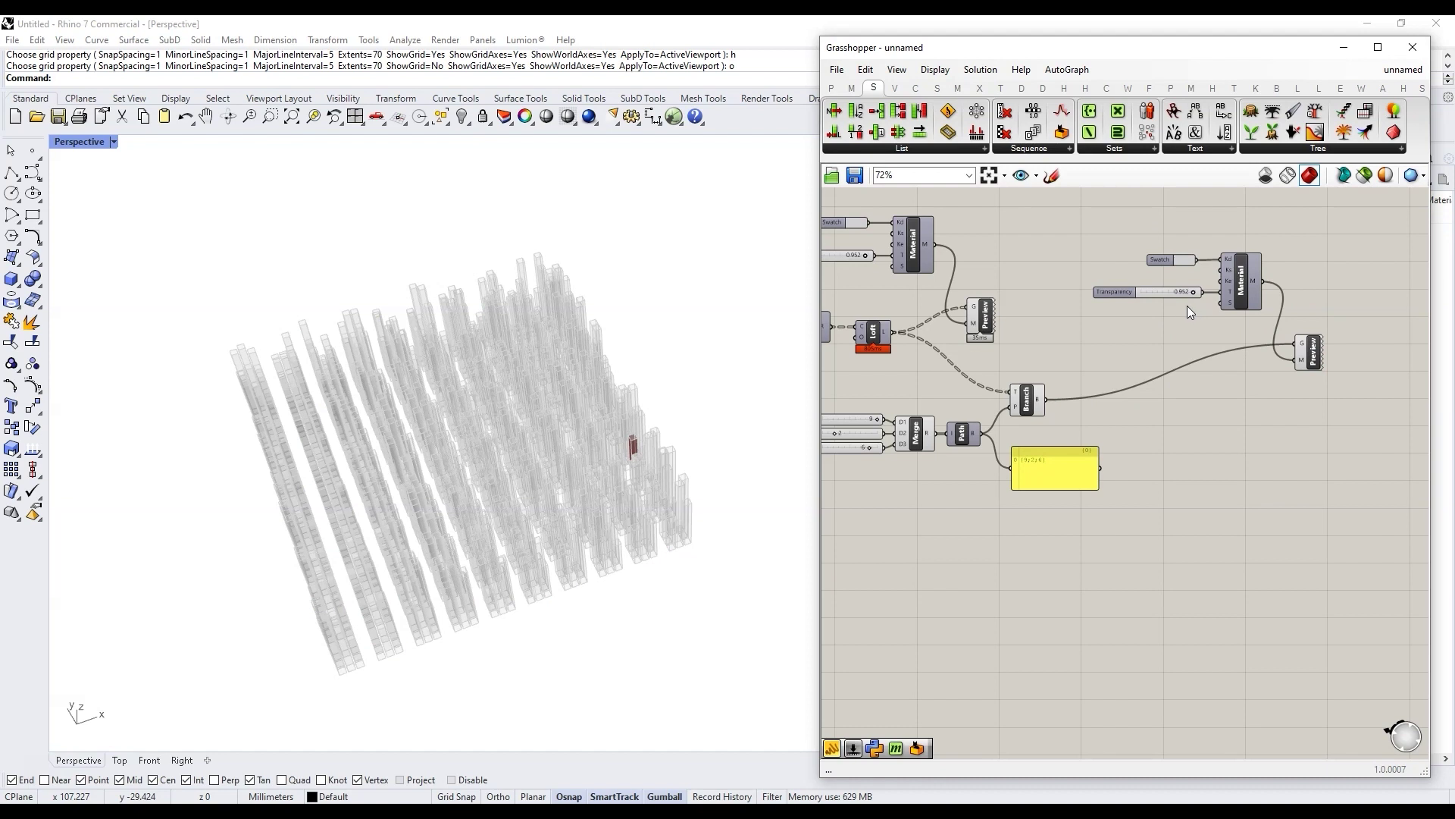
Step: Change the duplicated Colour Swatch to blue
{"action": "left_click", "coordinate": [1193, 263]}
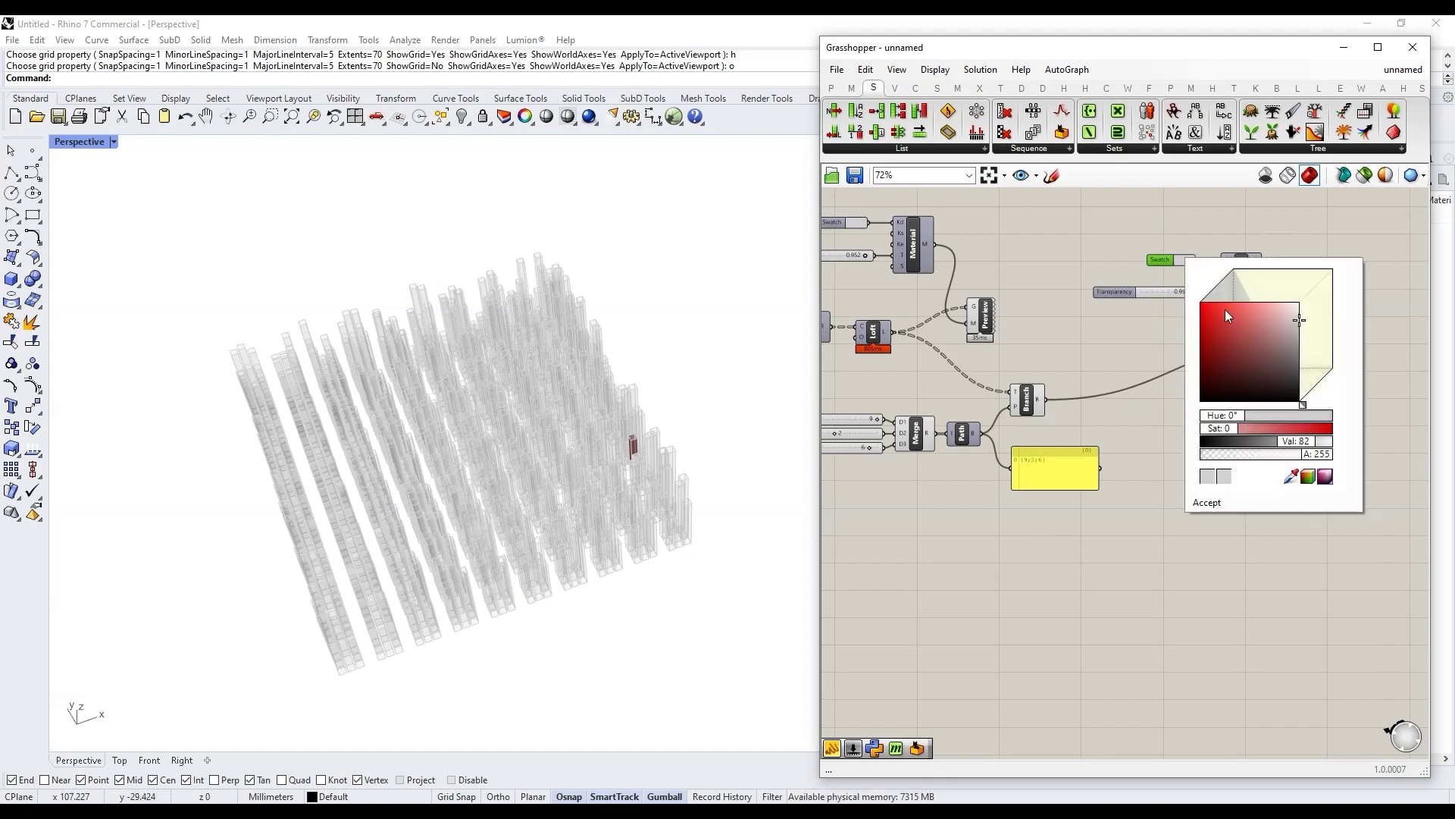
{"action": "left_click", "coordinate": [1313, 395]}
{"action": "left_click_drag", "start_coordinate": [1314, 371], "coordinate": [1315, 333]}
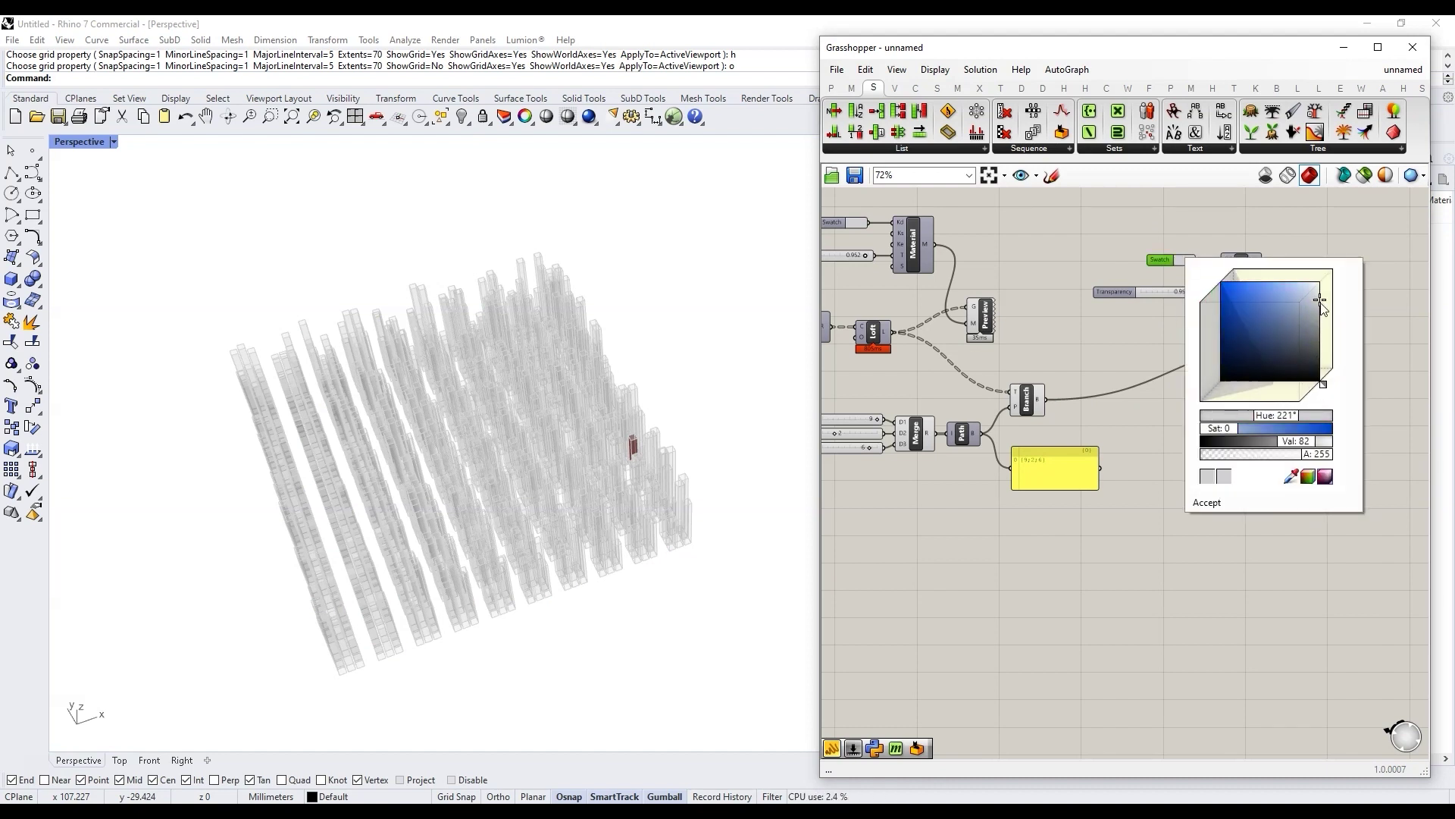
Step: Lower the duplicated transparency slider and hide Branch's own preview
{"action": "left_click_drag", "start_coordinate": [1193, 291], "coordinate": [1128, 297]}
{"action": "middle_click", "coordinate": [1023, 407]}
{"action": "scroll", "coordinate": [872, 470], "scroll_direction": "up", "scroll_amount": 5}
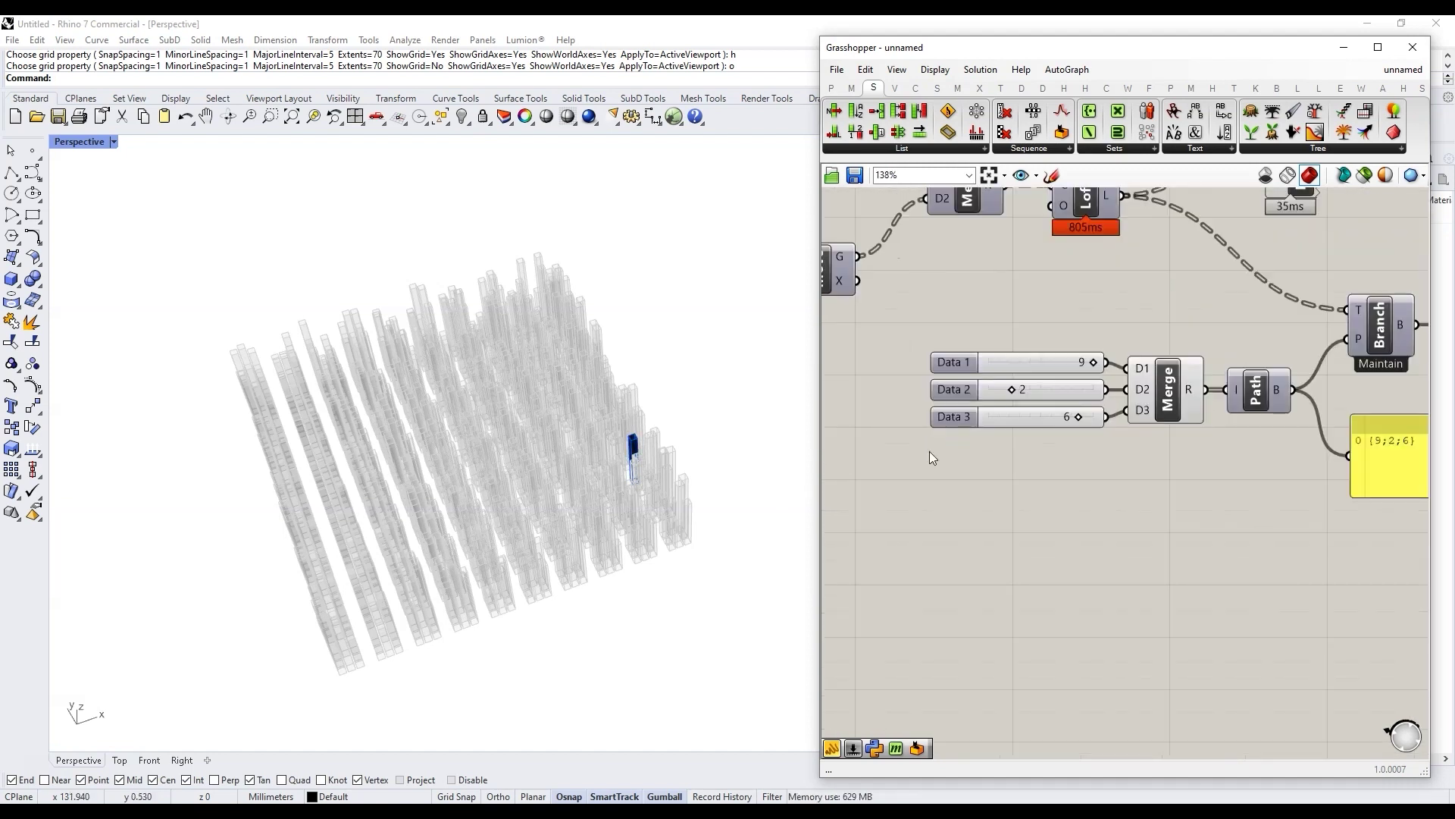
Step: Switch to the Top view and hide its grid and grid axes
{"action": "scroll", "coordinate": [345, 652], "scroll_direction": "up", "scroll_amount": 2}
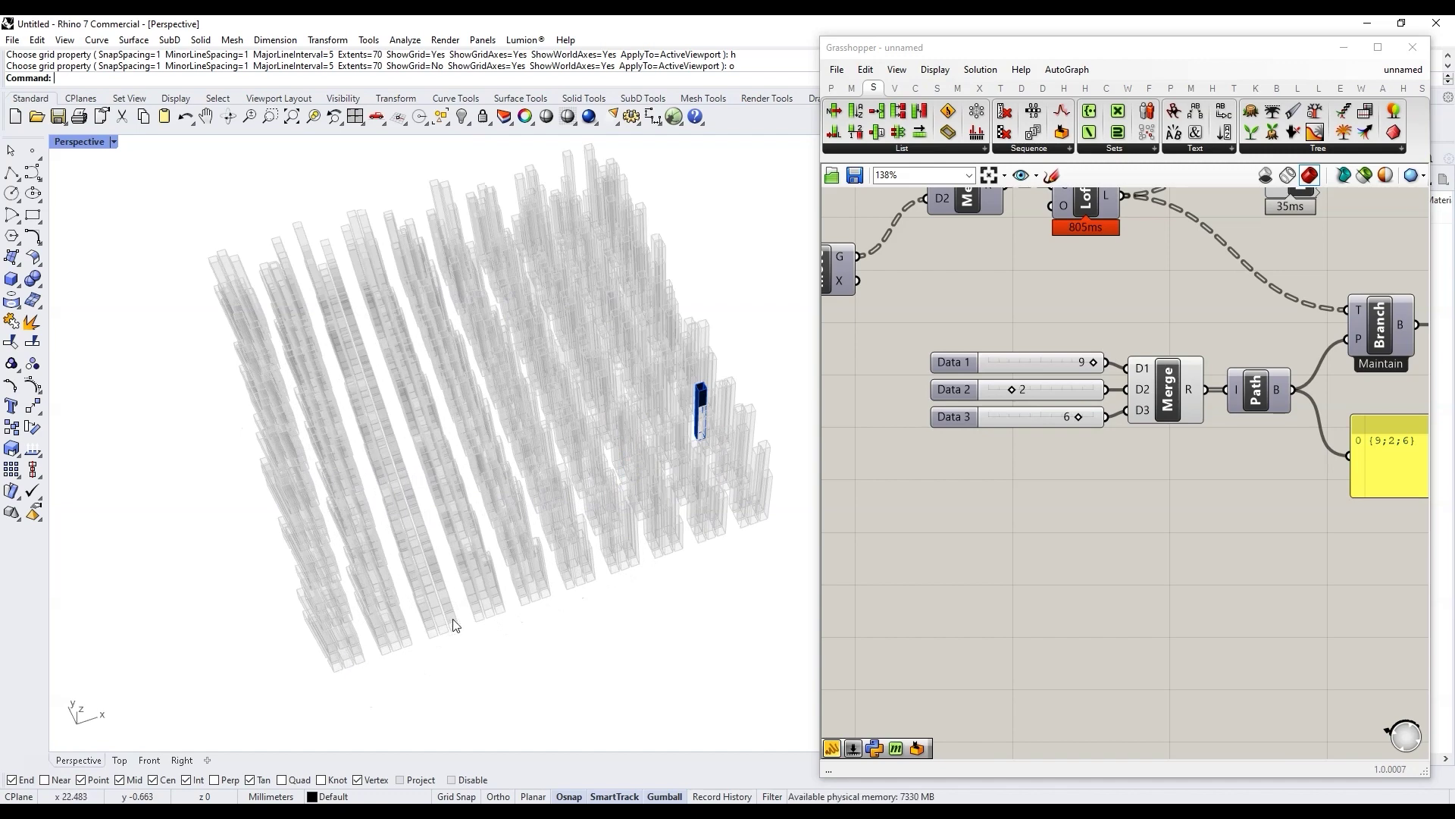
{"action": "right_click_drag", "start_coordinate": [453, 625], "coordinate": [470, 576]}
{"action": "key", "text": "ctrl+F1"}
{"action": "scroll", "coordinate": [485, 512], "scroll_direction": "down", "scroll_amount": 3}
{"action": "scroll", "coordinate": [485, 512], "scroll_direction": "down", "scroll_amount": 2}
{"action": "scroll", "coordinate": [614, 543], "scroll_direction": "up", "scroll_amount": 2}
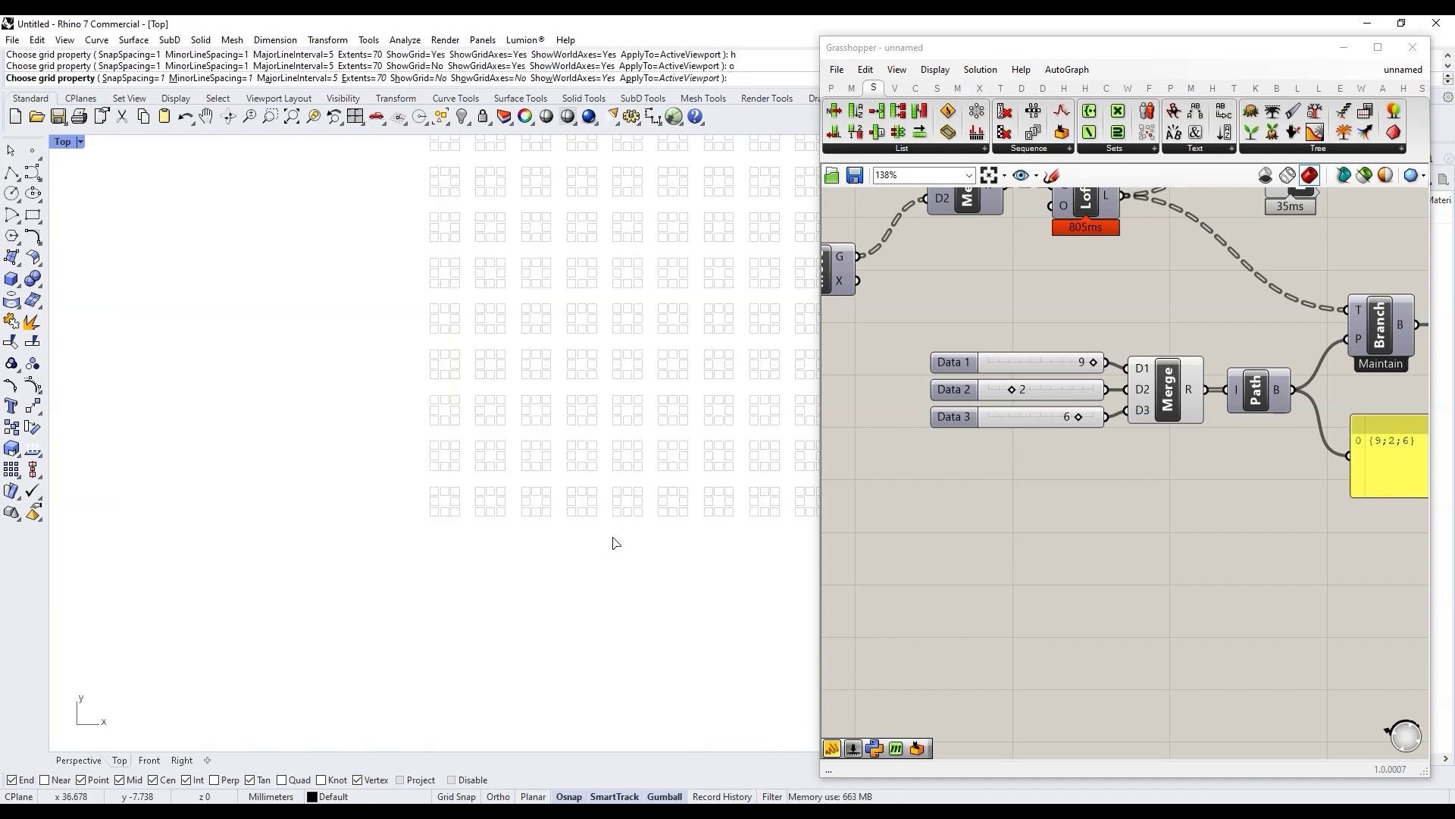
{"action": "key", "text": "Return"}
{"action": "scroll", "coordinate": [463, 485], "scroll_direction": "up", "scroll_amount": 1}
Step: Set the Data 1, 2 and 3 path sliders to 2, 4 and 7, and inspect the tower in Perspective view
{"action": "left_click_drag", "start_coordinate": [1093, 362], "coordinate": [1010, 370]}
{"action": "scroll", "coordinate": [474, 426], "scroll_direction": "up", "scroll_amount": 2}
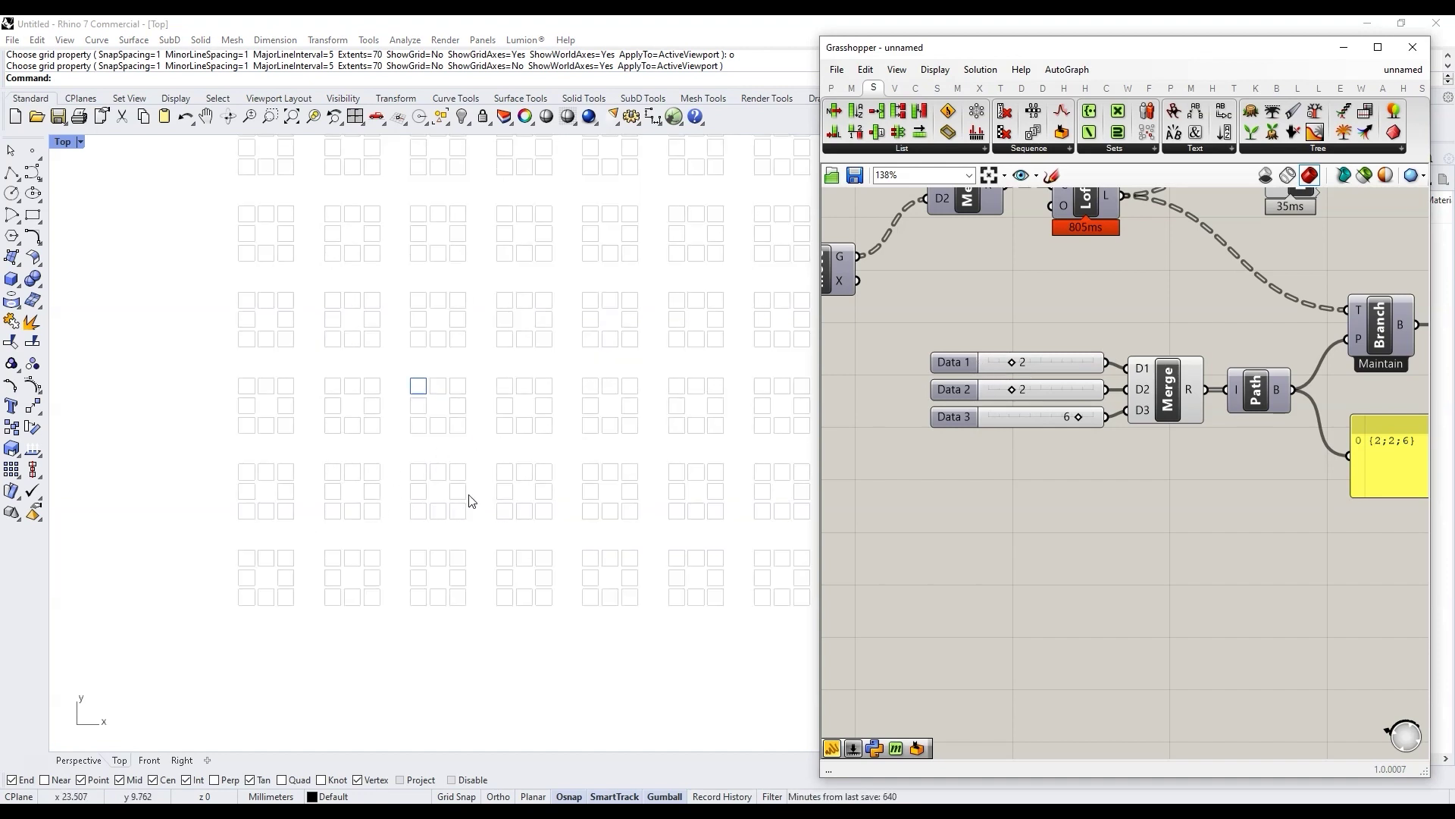
{"action": "left_click_drag", "start_coordinate": [1013, 392], "coordinate": [1037, 392]}
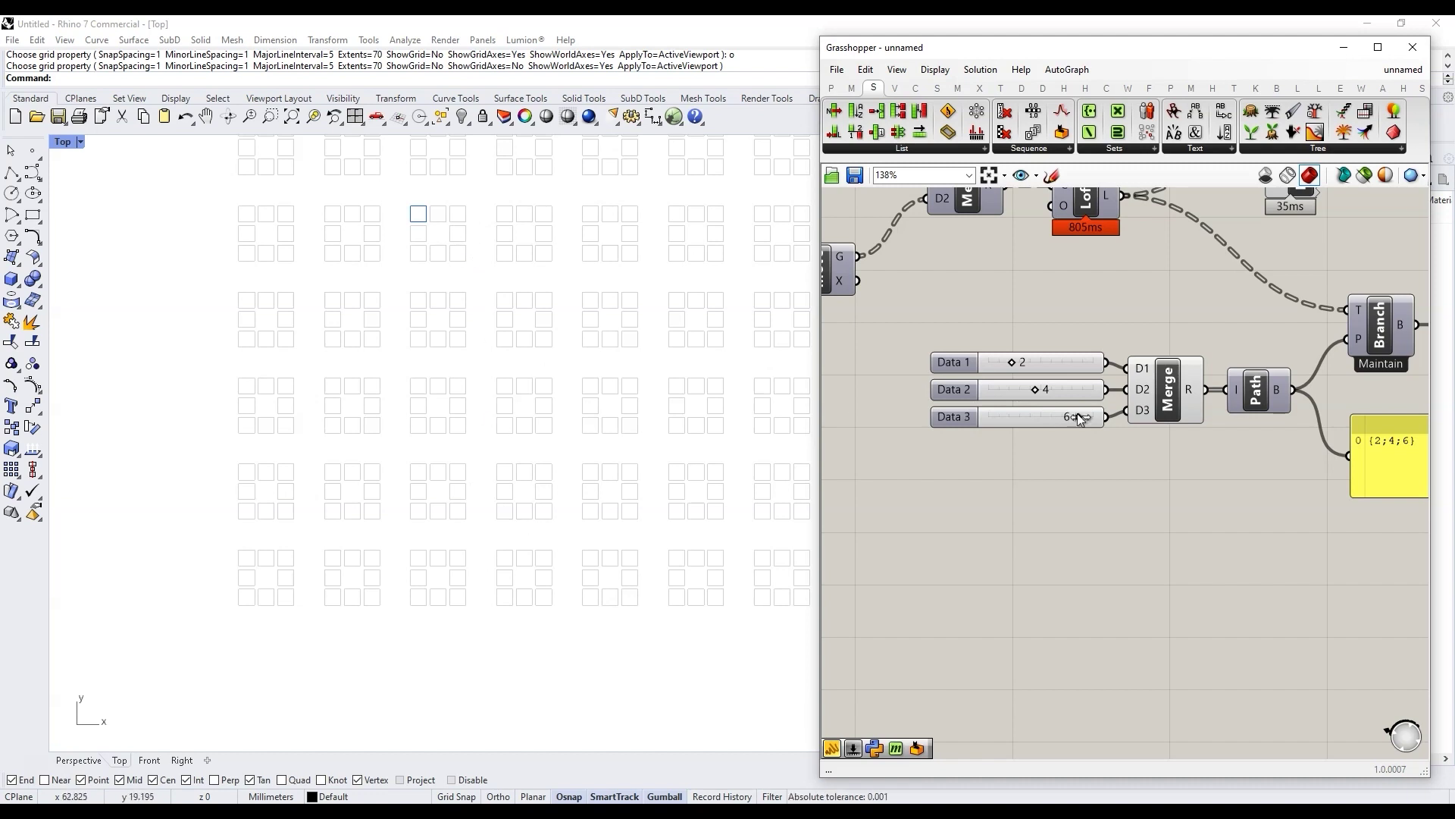
{"action": "left_click_drag", "start_coordinate": [1083, 419], "coordinate": [976, 422]}
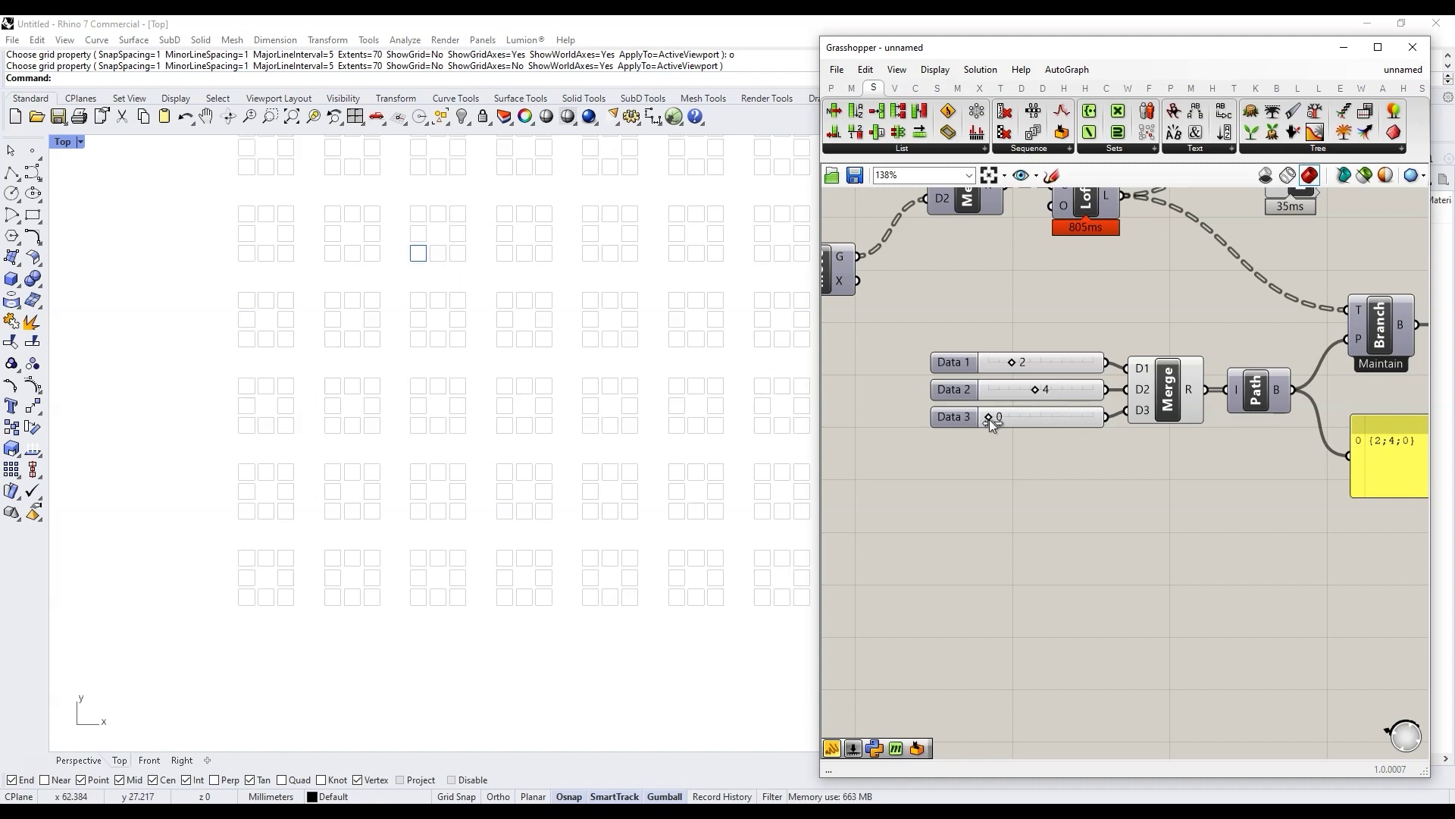
{"action": "left_click_drag", "start_coordinate": [989, 420], "coordinate": [1117, 411]}
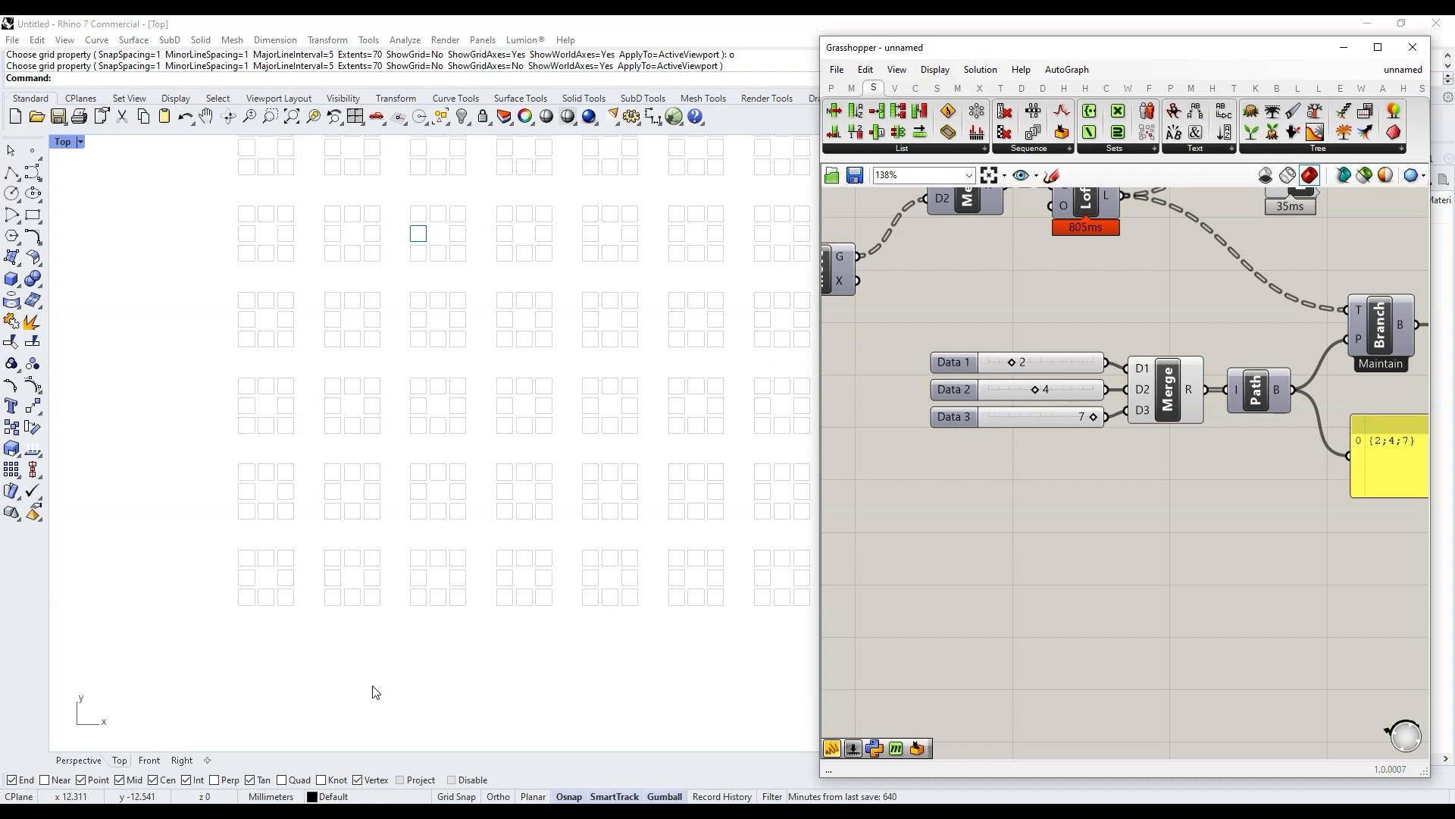
{"action": "left_click", "coordinate": [78, 760]}
{"action": "right_click_drag", "start_coordinate": [244, 651], "coordinate": [576, 557]}
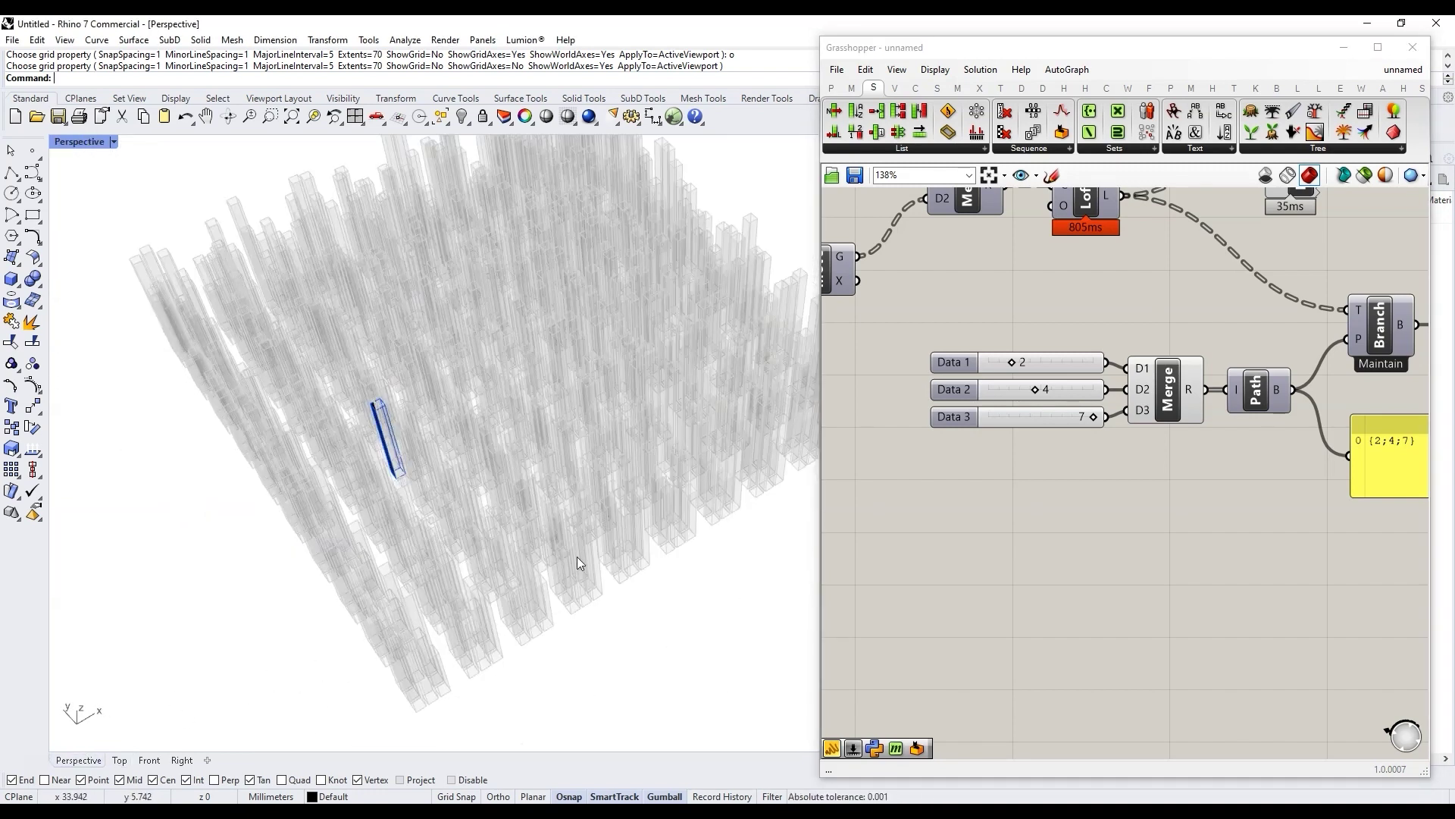